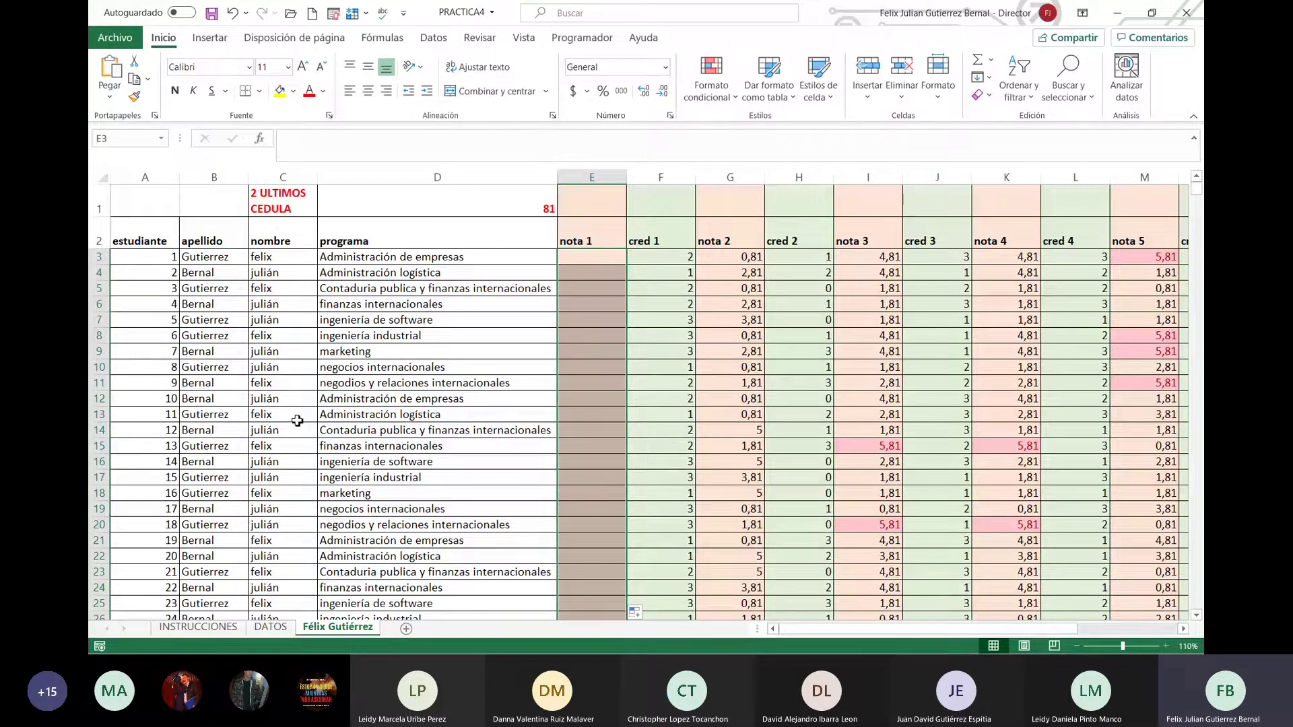
Step: Look over the INSTRUCCIONES sheet, then come back to the personal grades sheet
key("ctrl+Page_Up")
key("ctrl+Page_Up")
left_click(401, 206)
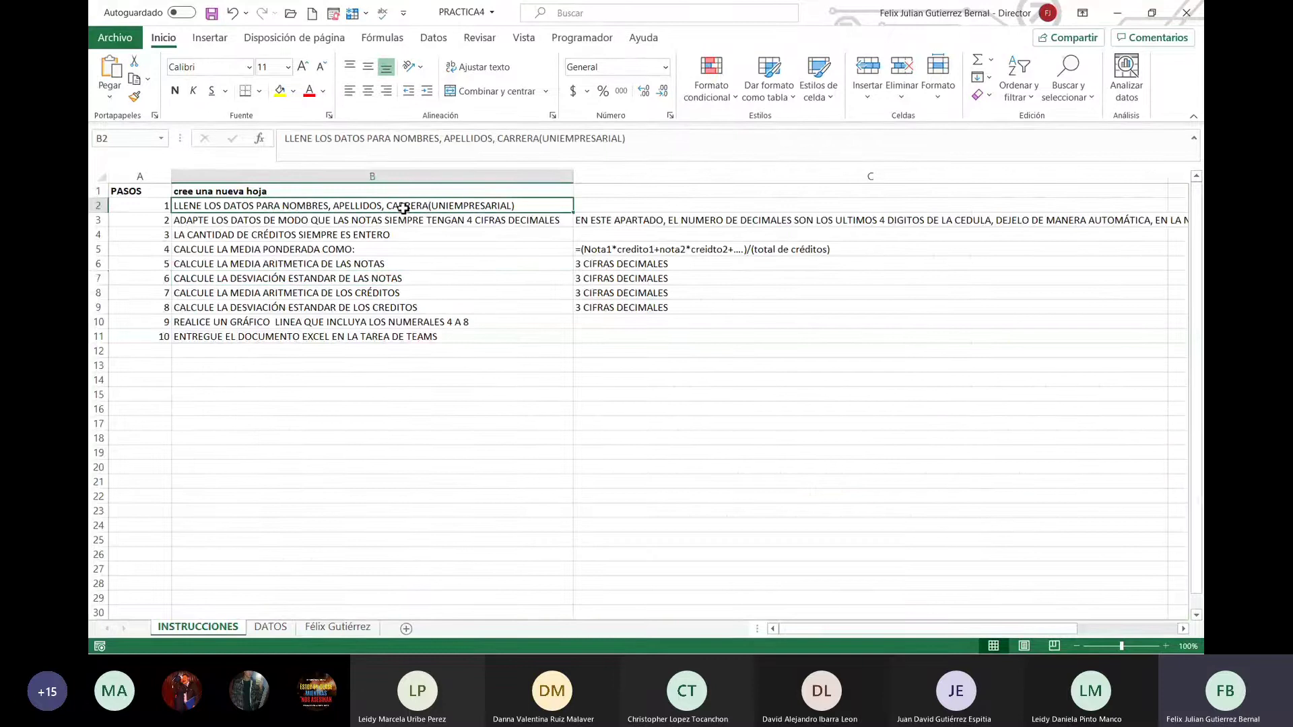
left_click(367, 630)
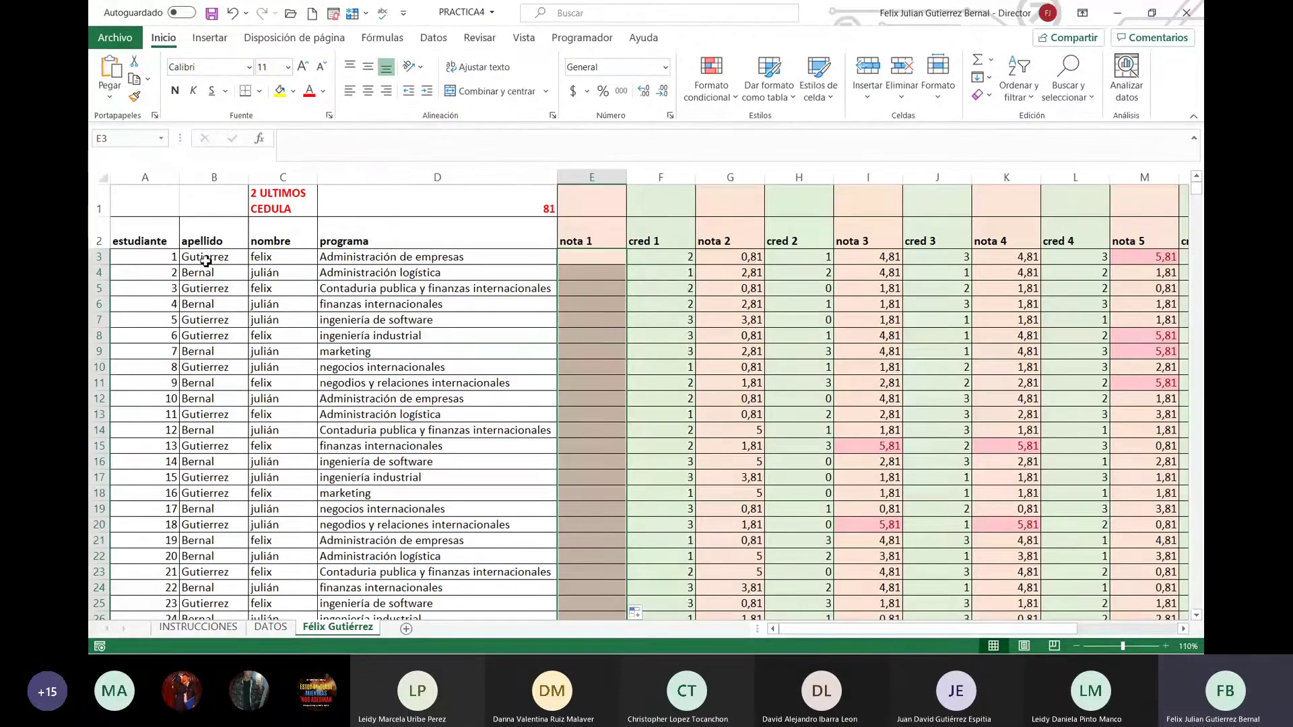
Step: Select the first students' names and program cells, ending on the finanzas internacionales cell
left_click_drag(208, 258, 290, 289)
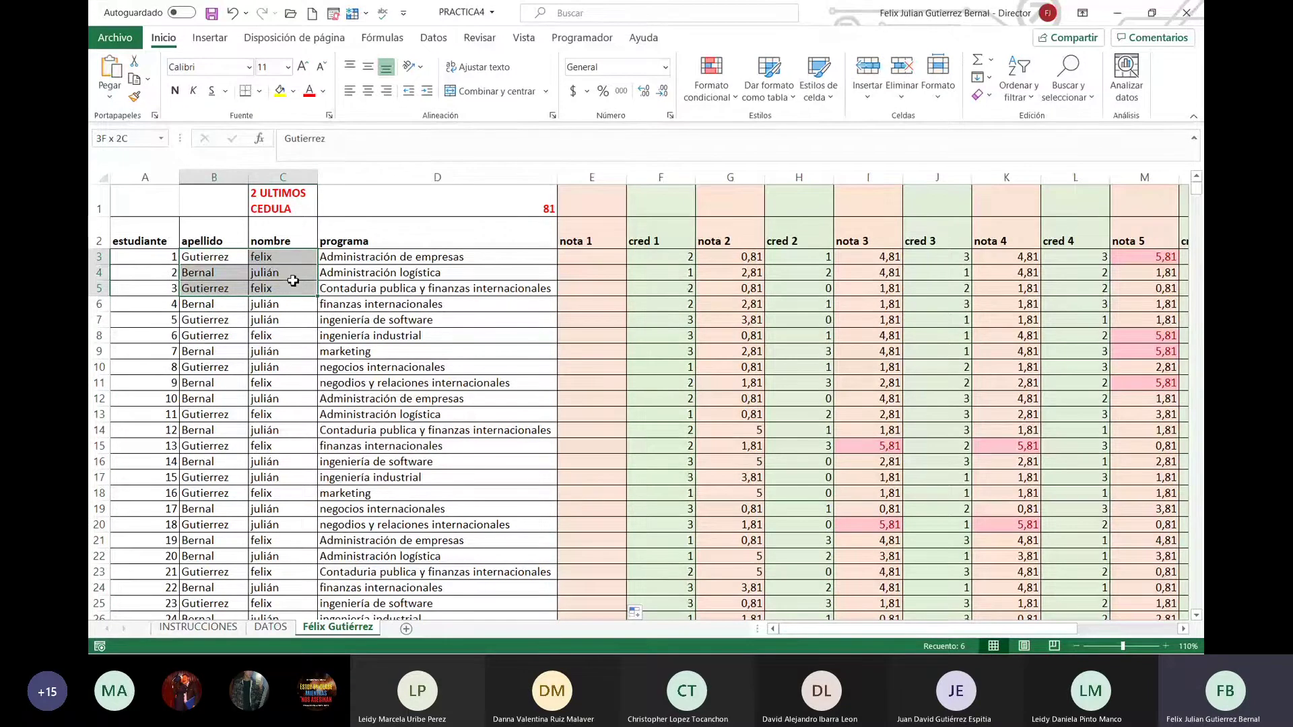
mouse_move(293, 280)
left_mouse_down()
mouse_move(306, 432)
mouse_move(329, 191)
left_mouse_up()
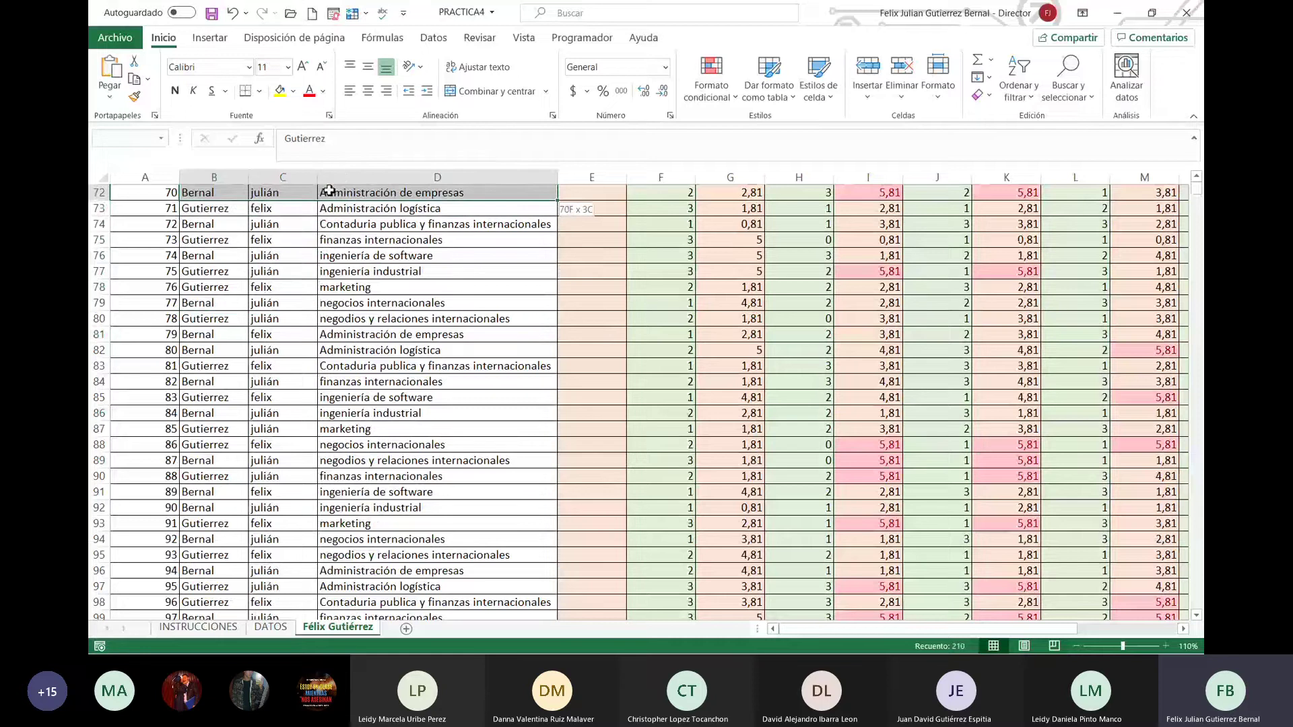
scroll(370, 270, "up", 7)
scroll(391, 296, "up", 7)
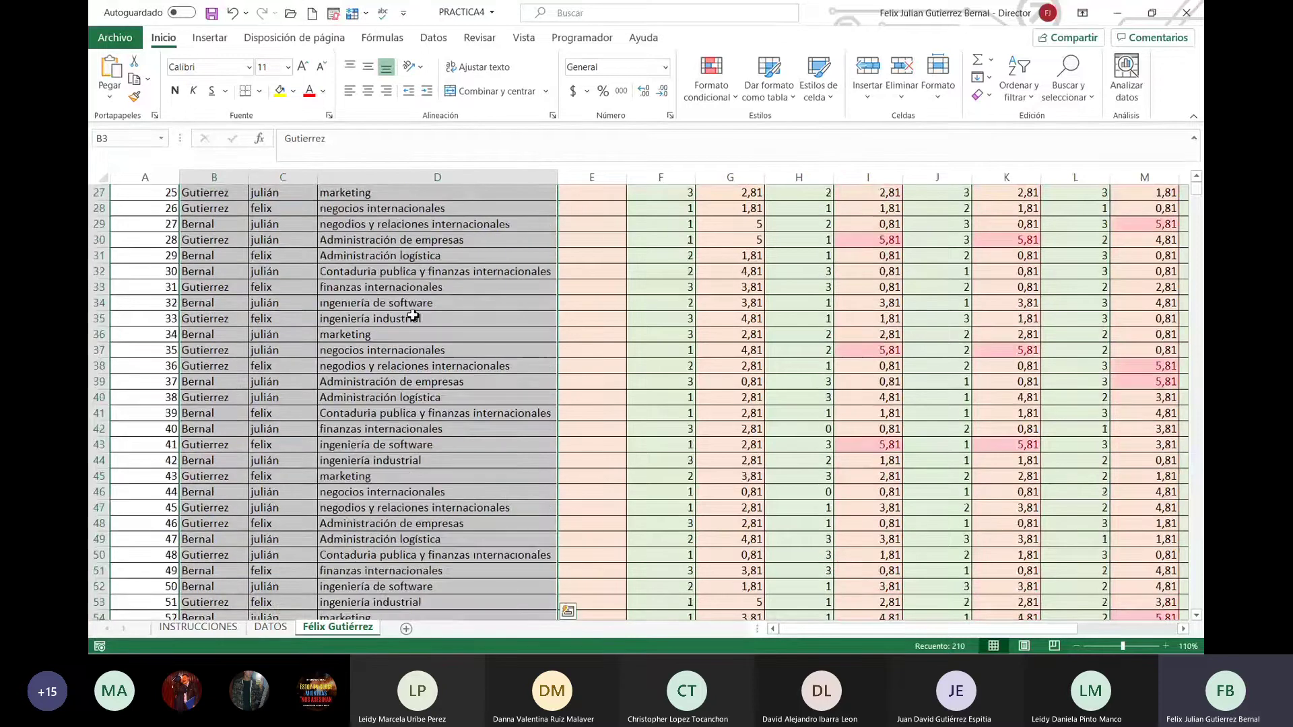
scroll(413, 316, "up", 6)
scroll(413, 316, "up", 4)
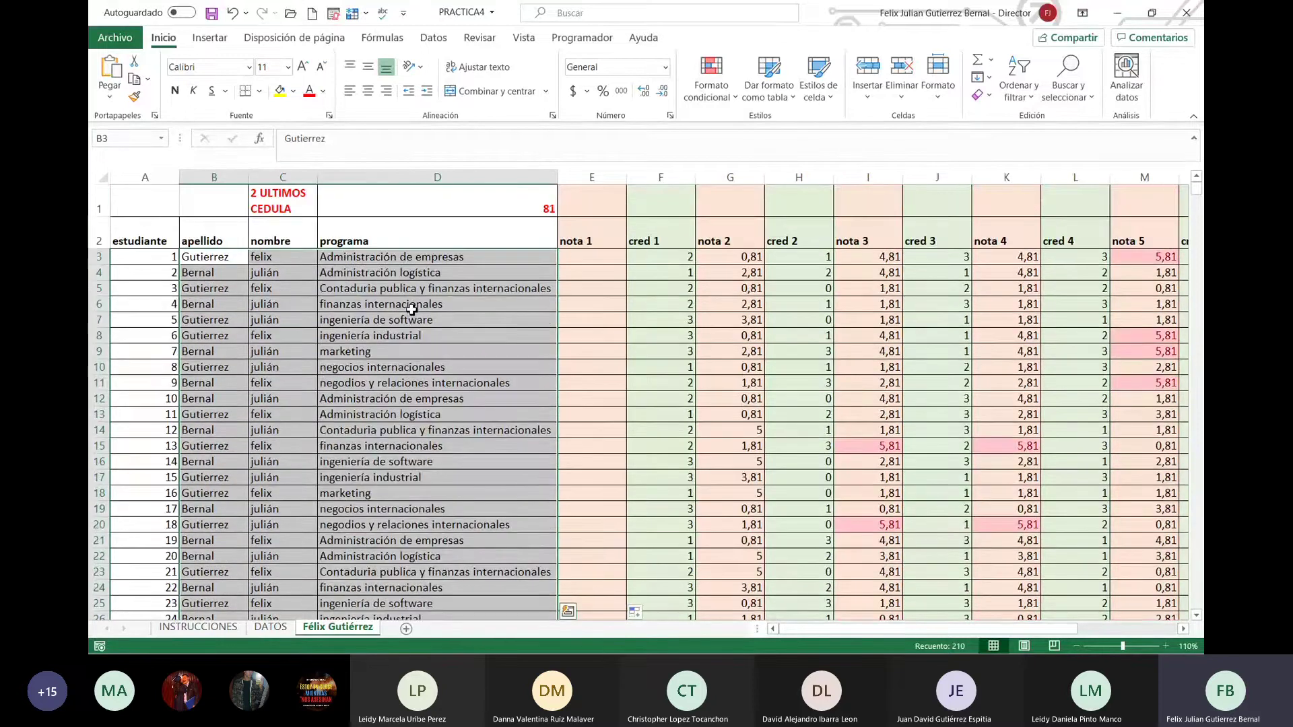
left_click(403, 273)
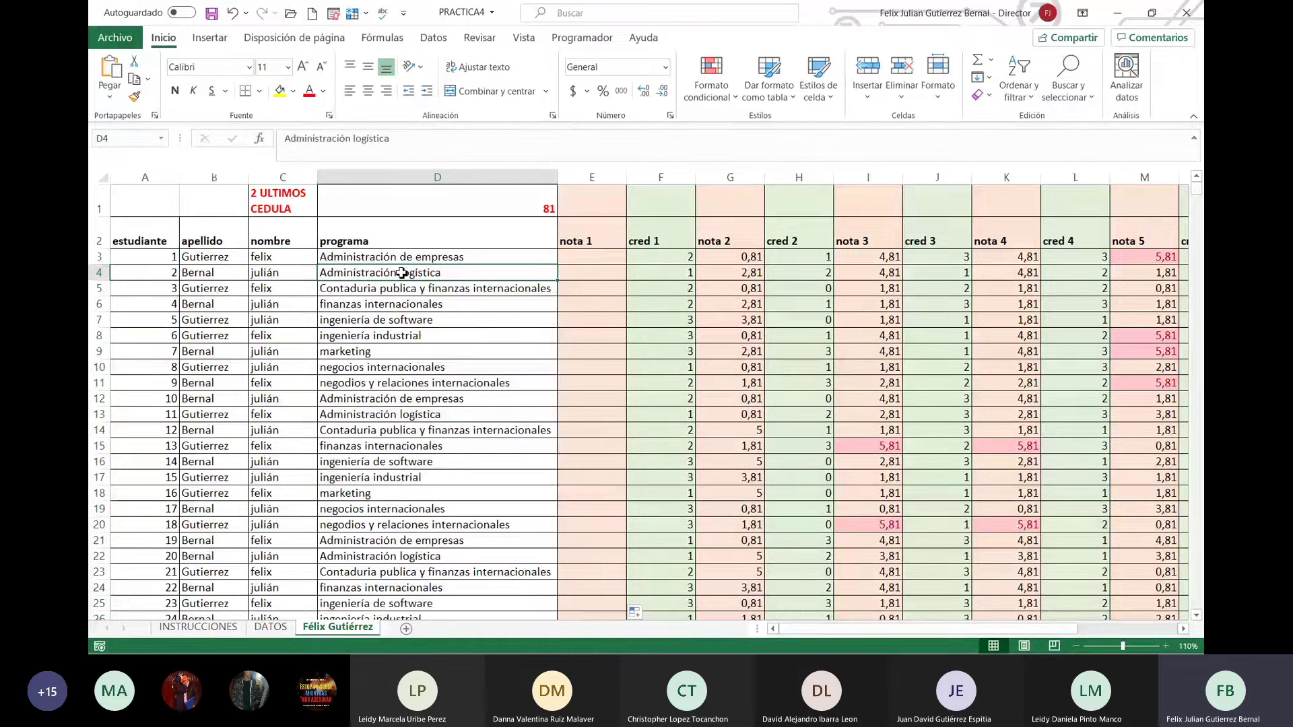
left_click(408, 258)
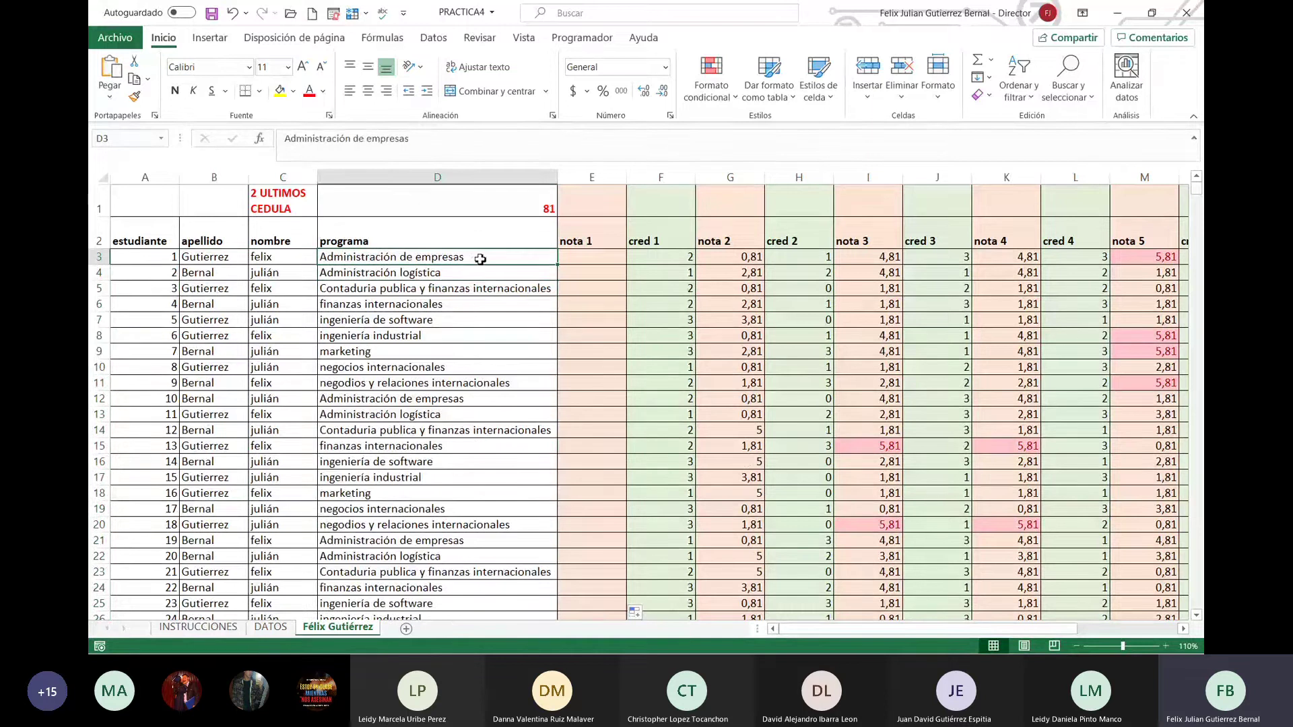
left_click_drag(480, 259, 473, 413)
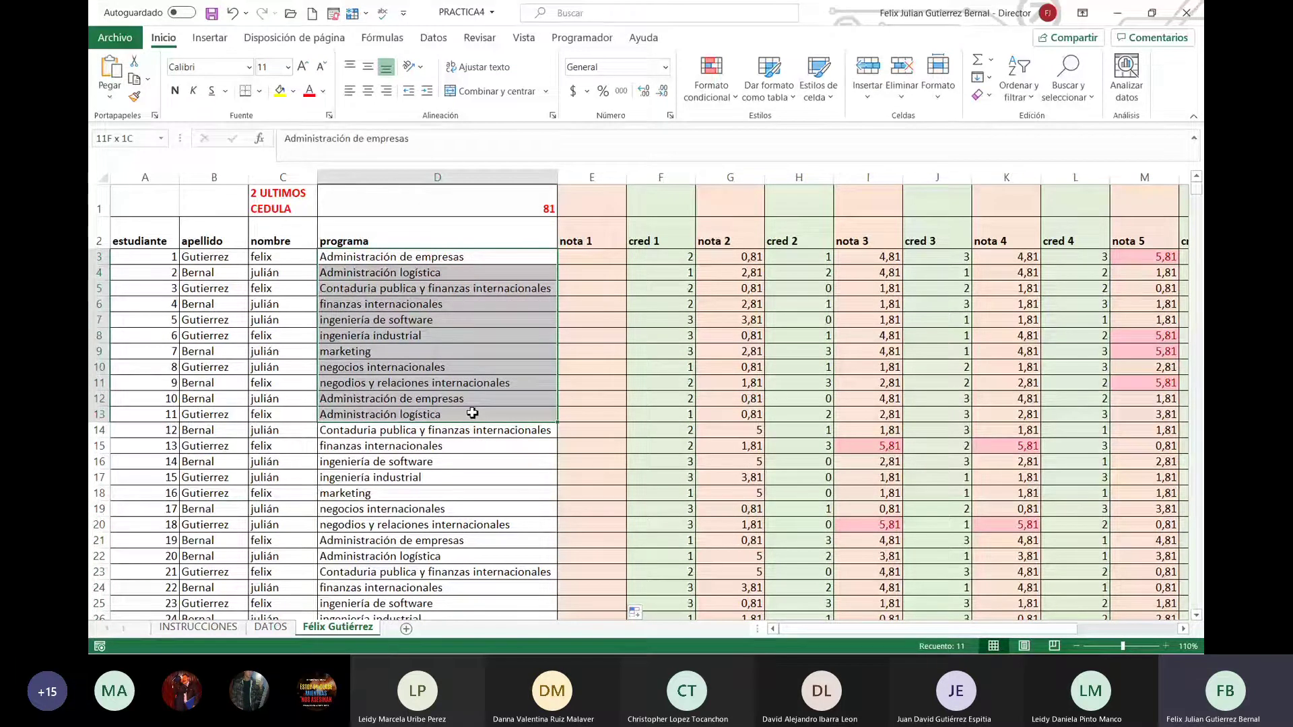
left_click_drag(473, 413, 471, 383)
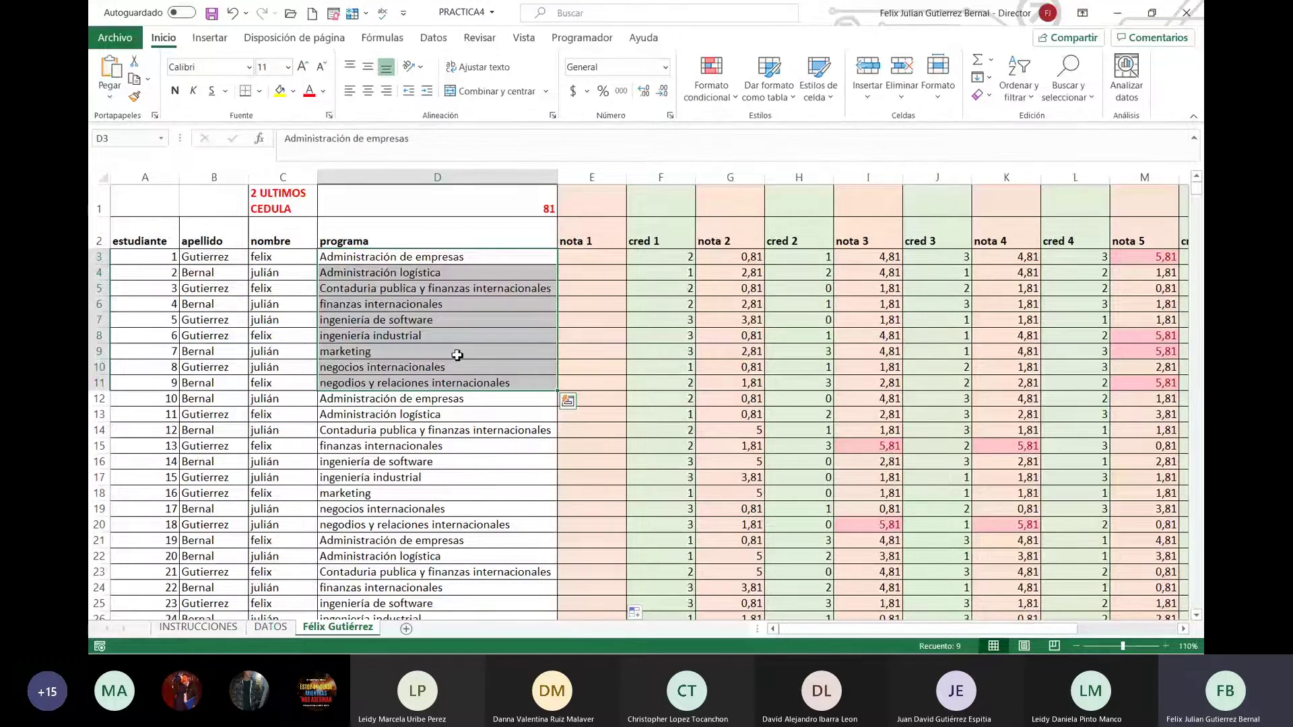
left_click(473, 311)
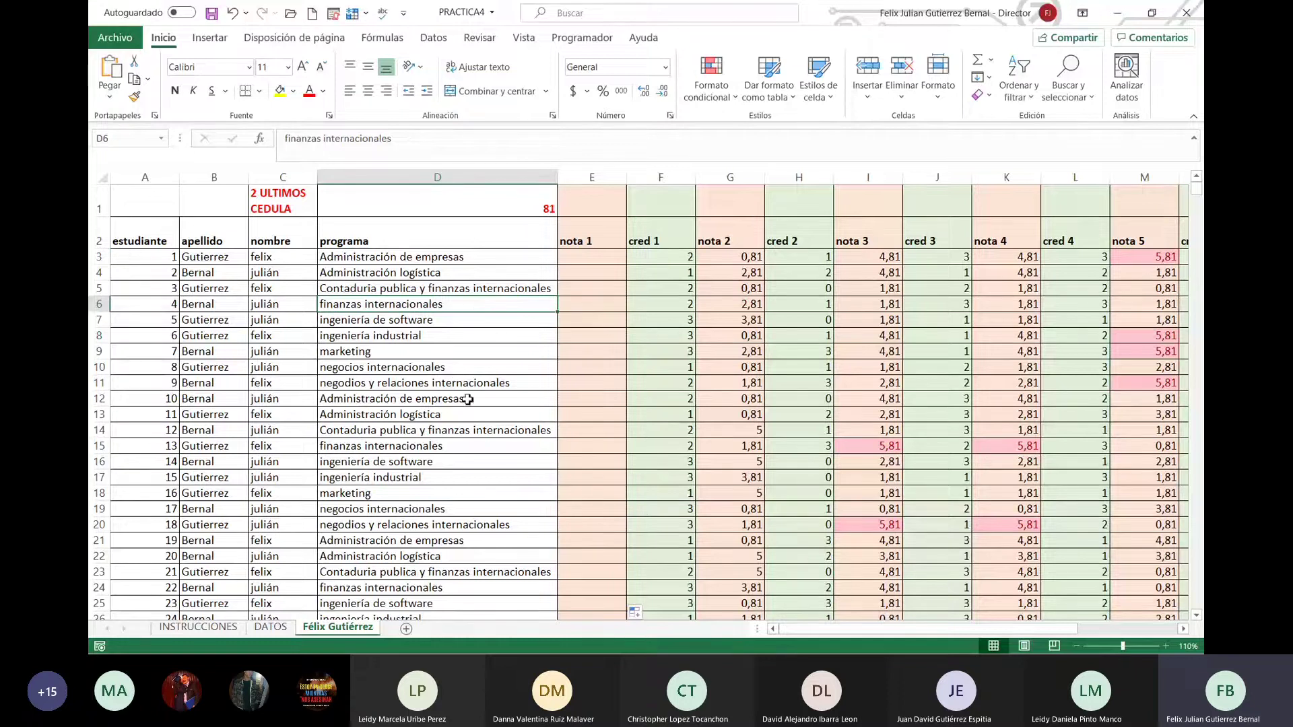
Step: Change C1 to '4 ULTIMOS CEDULA' and enter 1634 in D1, then go to DATOS
left_click(269, 202)
left_click(291, 140)
key("BackSpace")
key("BackSpace")
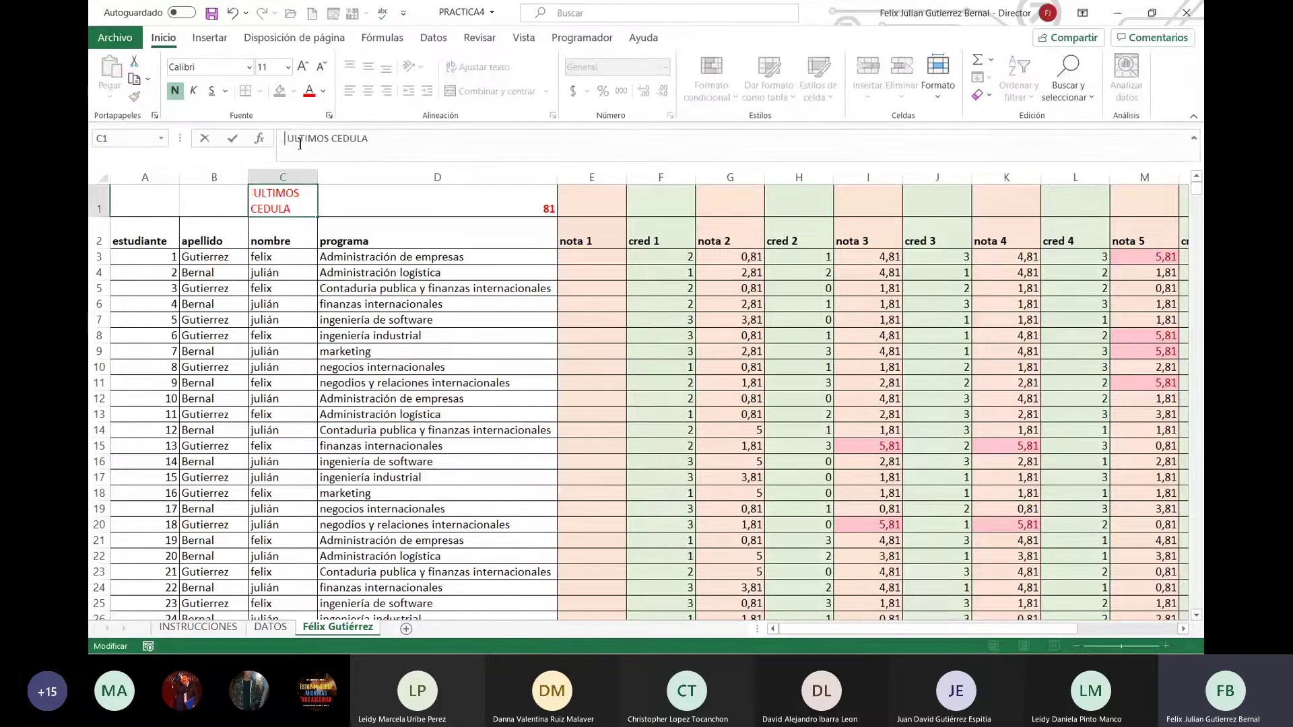
type("4")
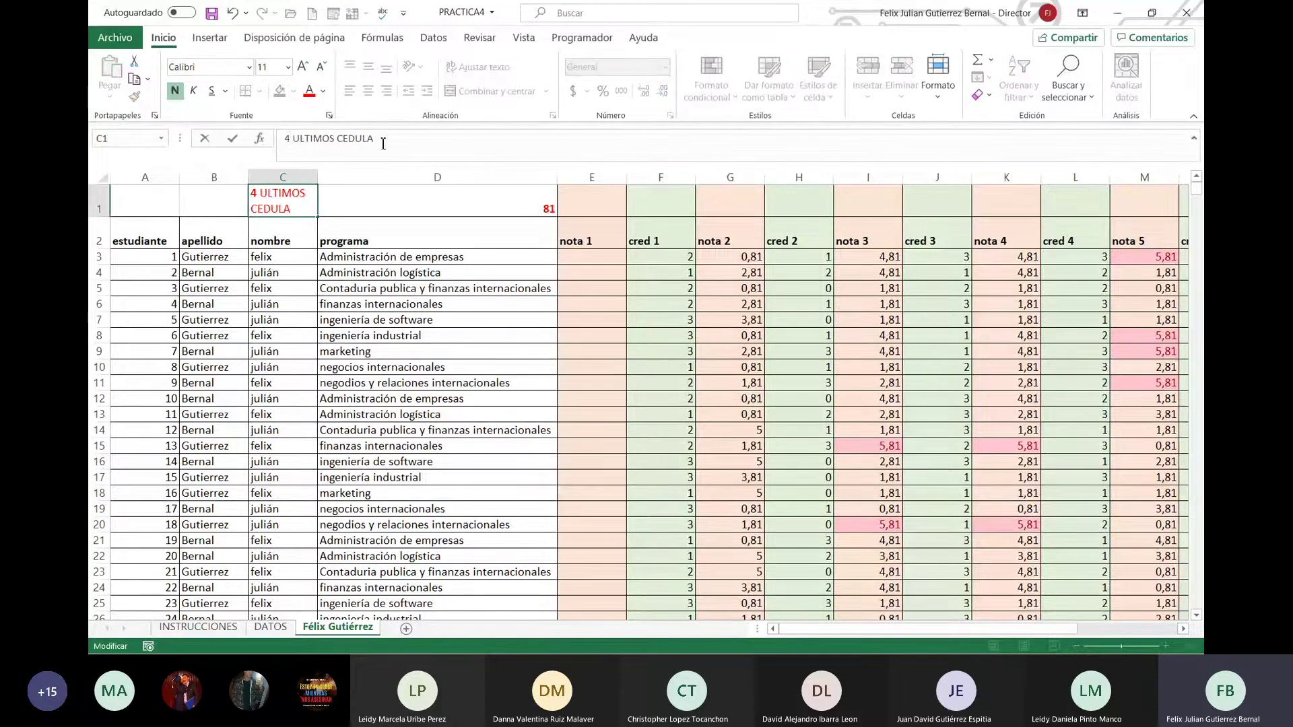
key("Tab")
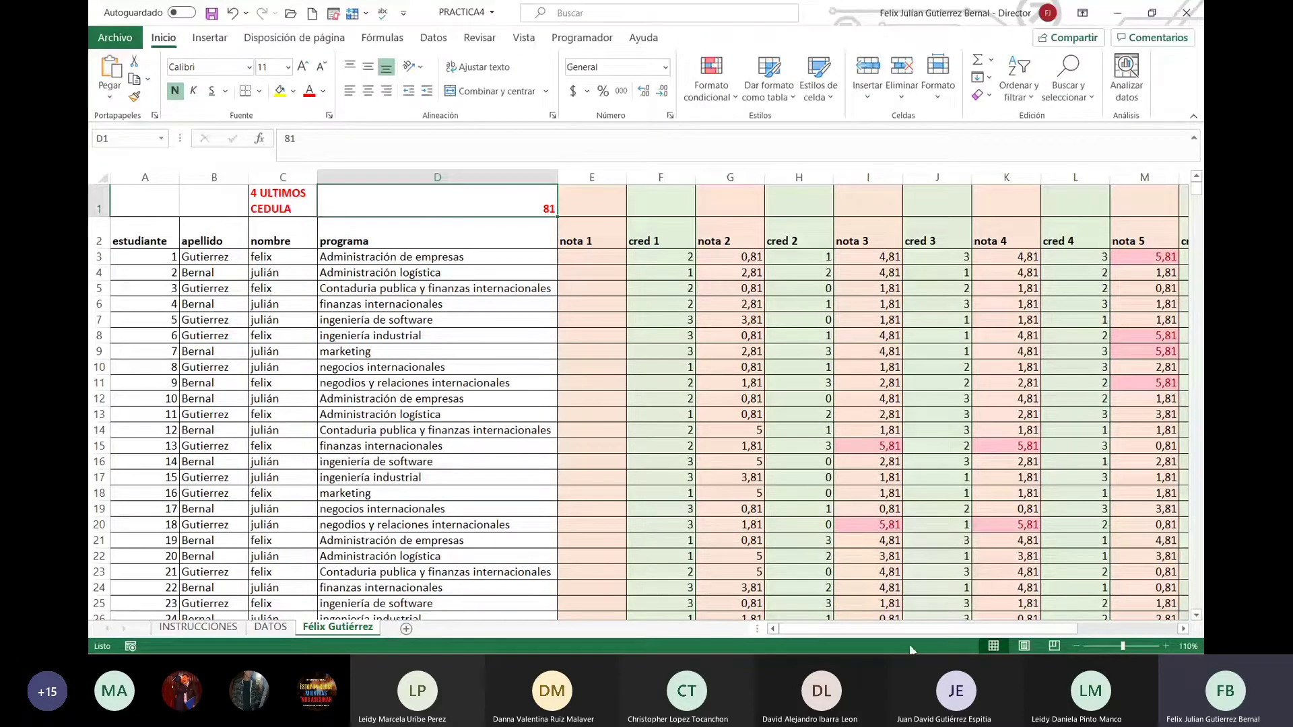
type("163")
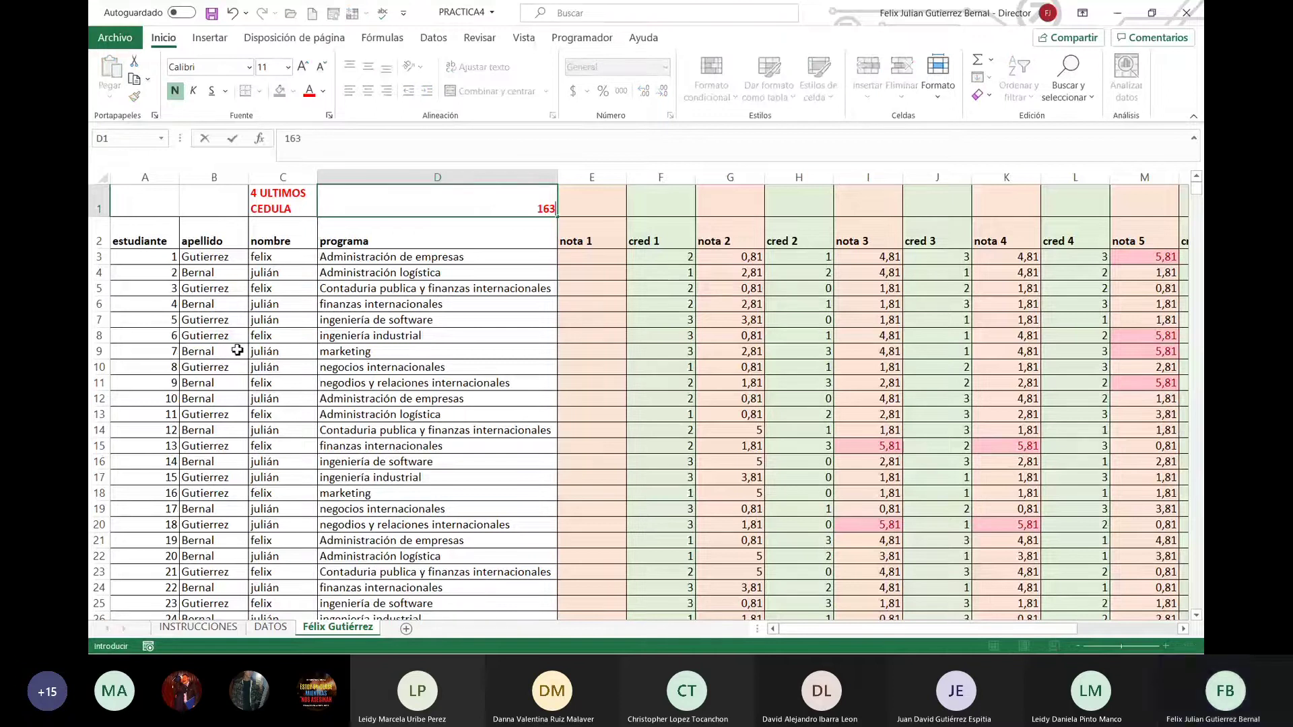
type("4")
left_click(598, 277)
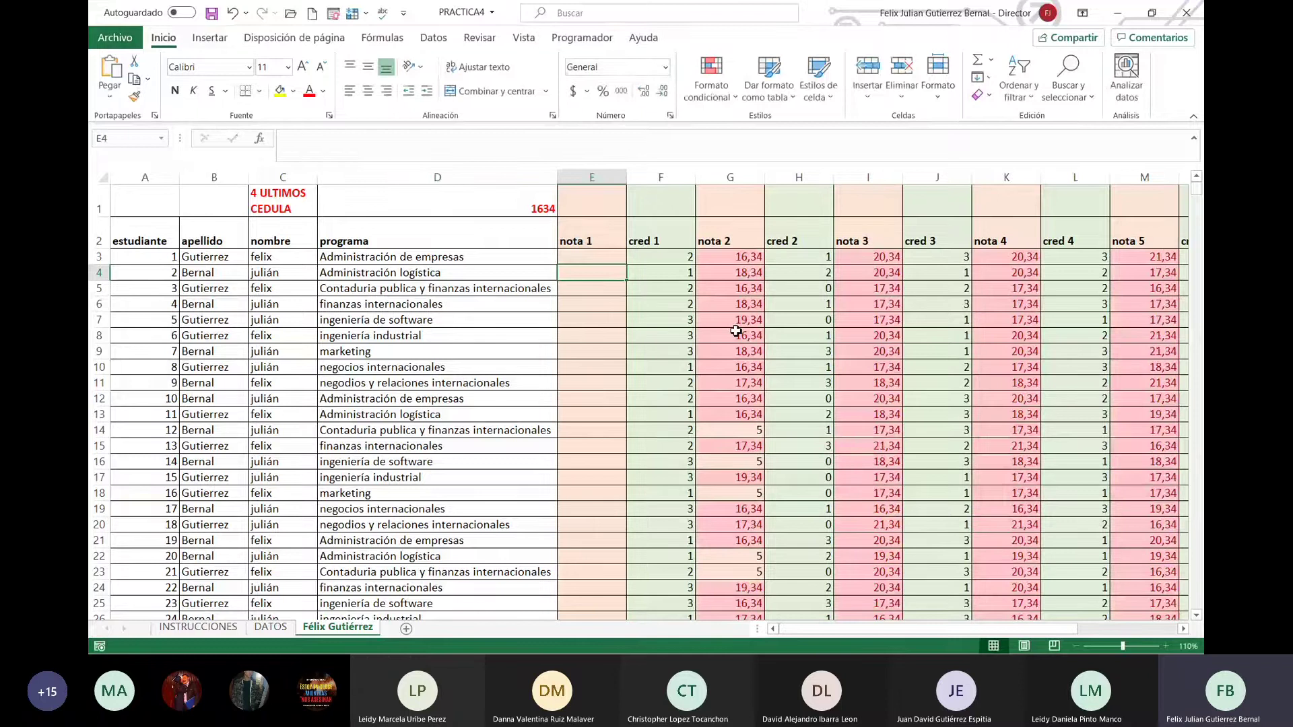
left_click(266, 629)
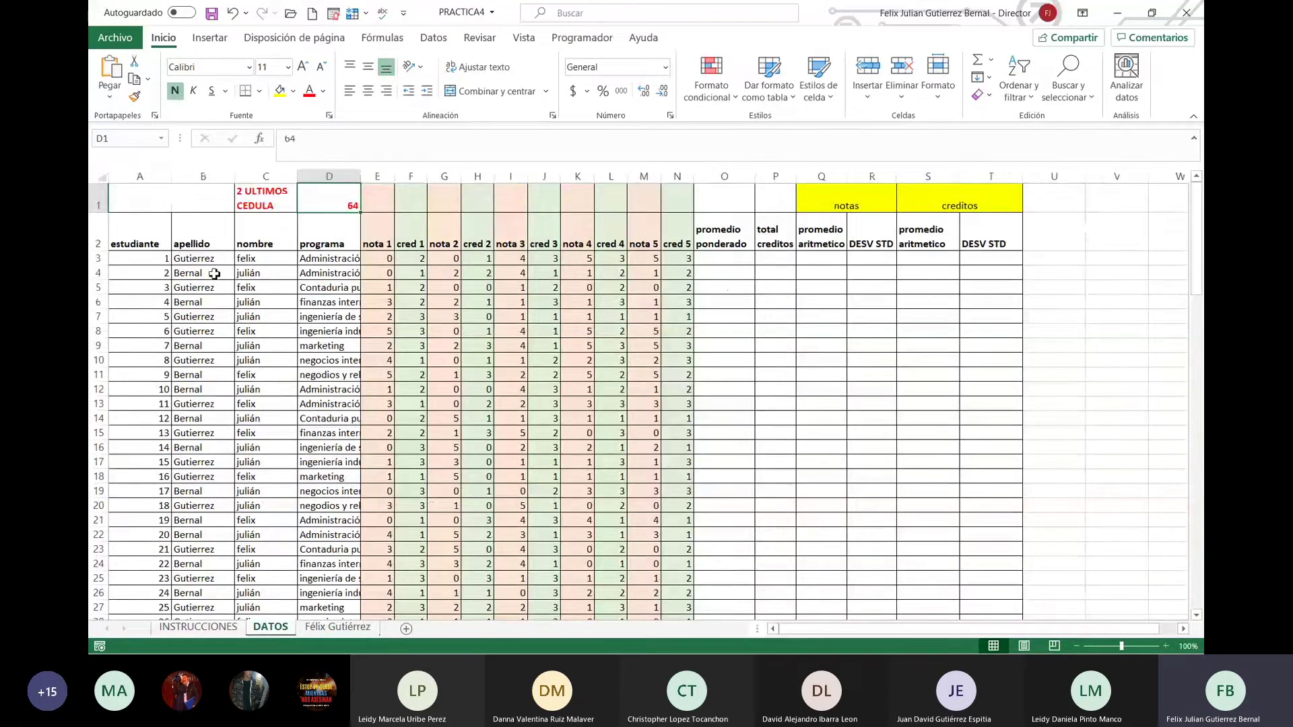
Step: Clear the cédula label and its value from C1:D1 on the DATOS sheet
mouse_move(218, 260)
left_mouse_down()
mouse_move(334, 374)
mouse_move(334, 361)
left_mouse_up()
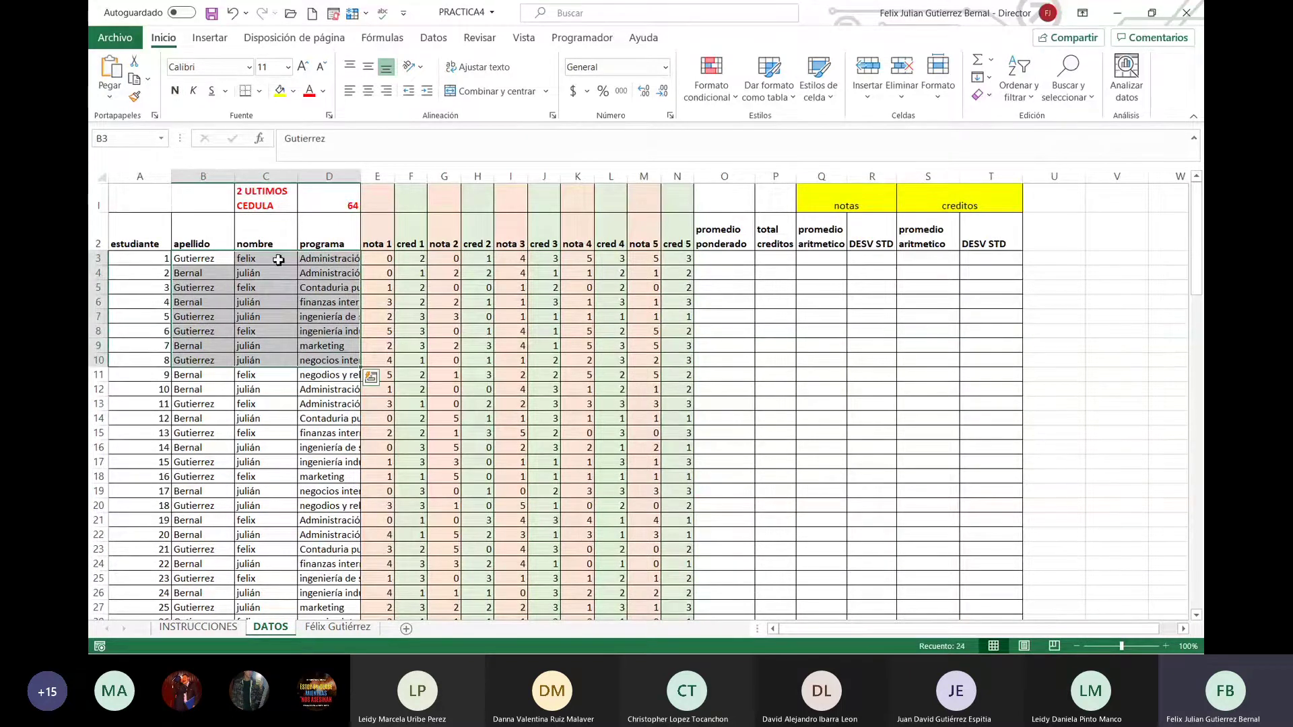
left_click_drag(269, 199, 353, 204)
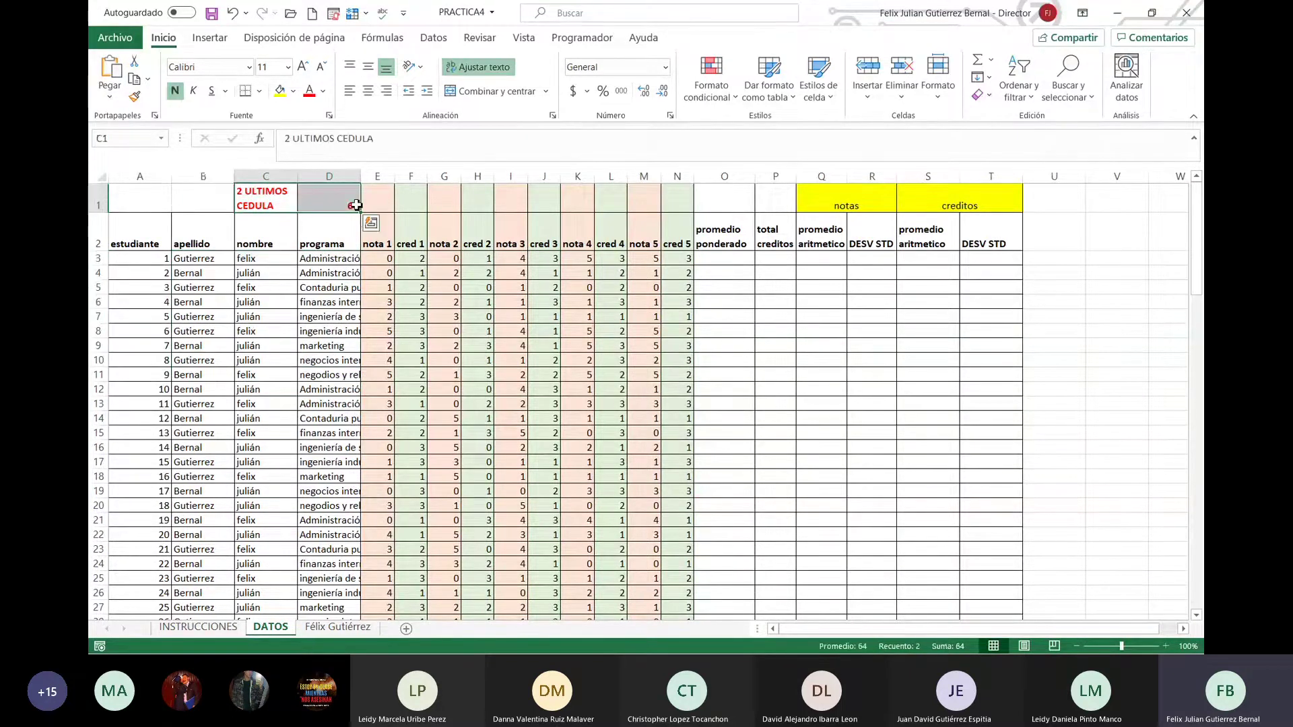
key("Delete")
Step: Review the nota 1 grades and the total creditos, promedio aritmetico and DESV STD headings
left_click(376, 287)
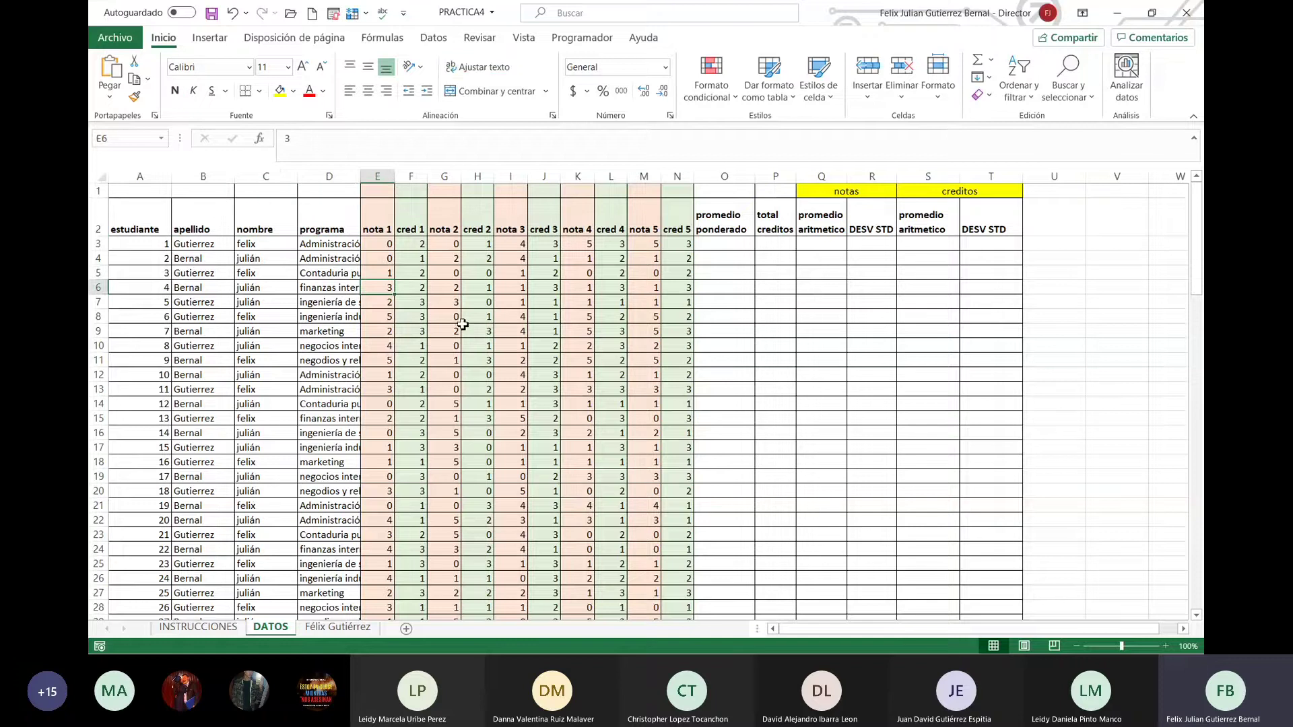
left_click(382, 244)
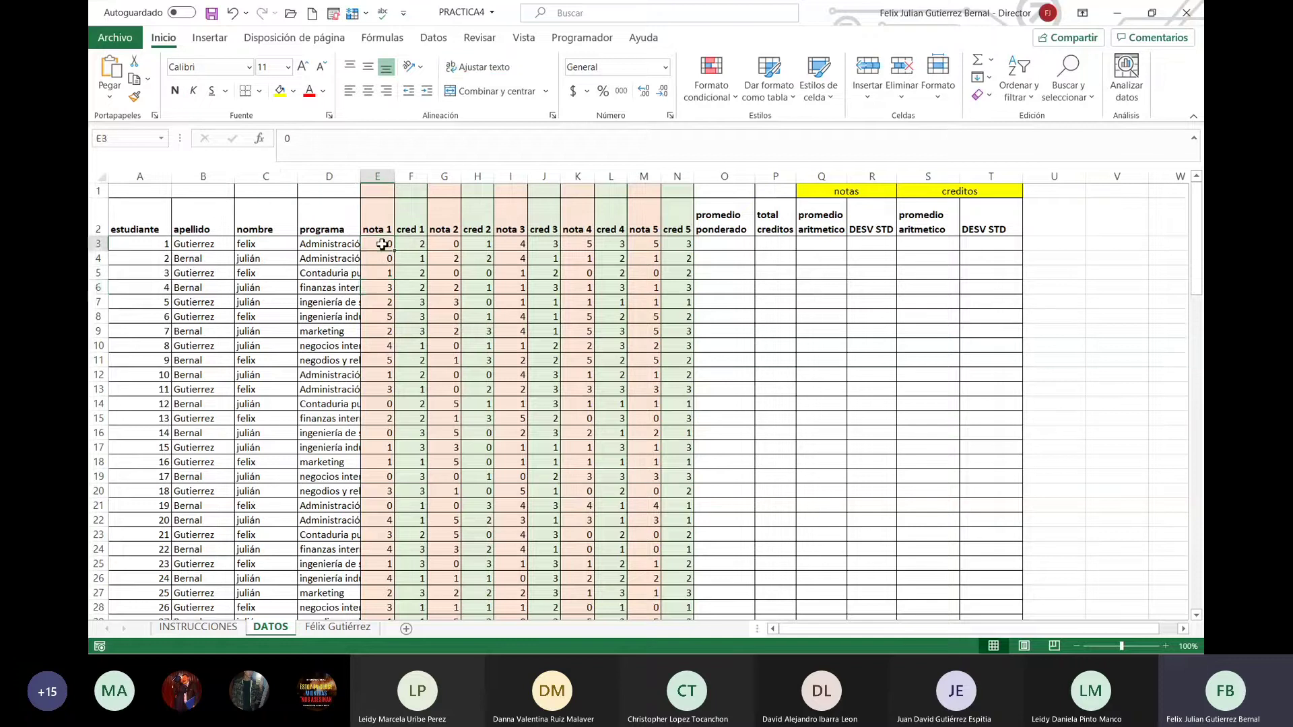
left_click_drag(382, 244, 372, 462)
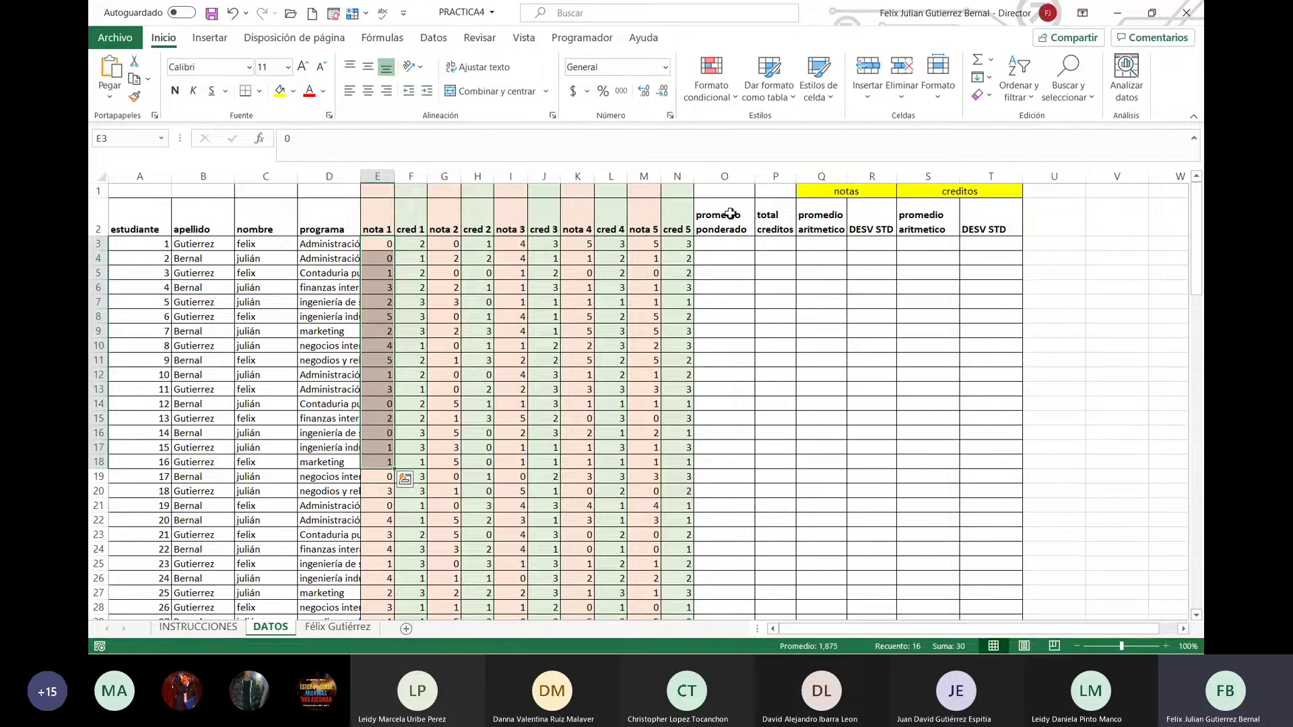
left_click(775, 223)
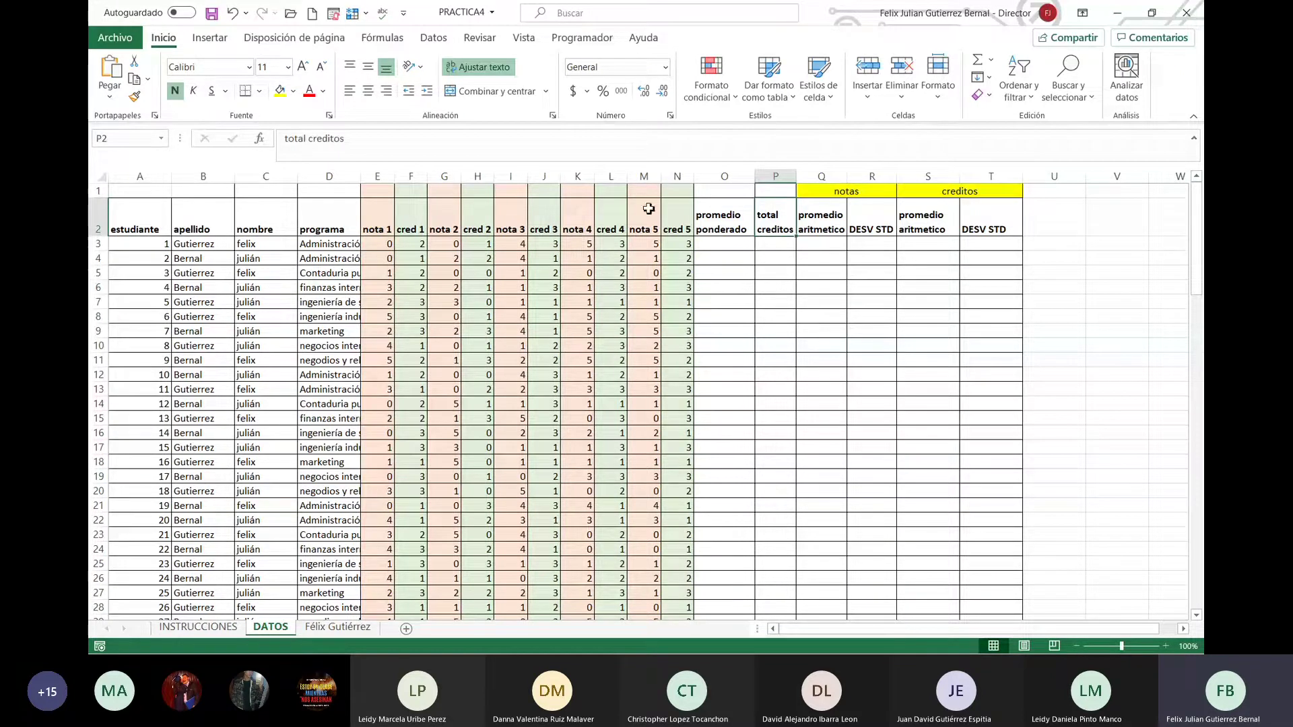
left_click(806, 229)
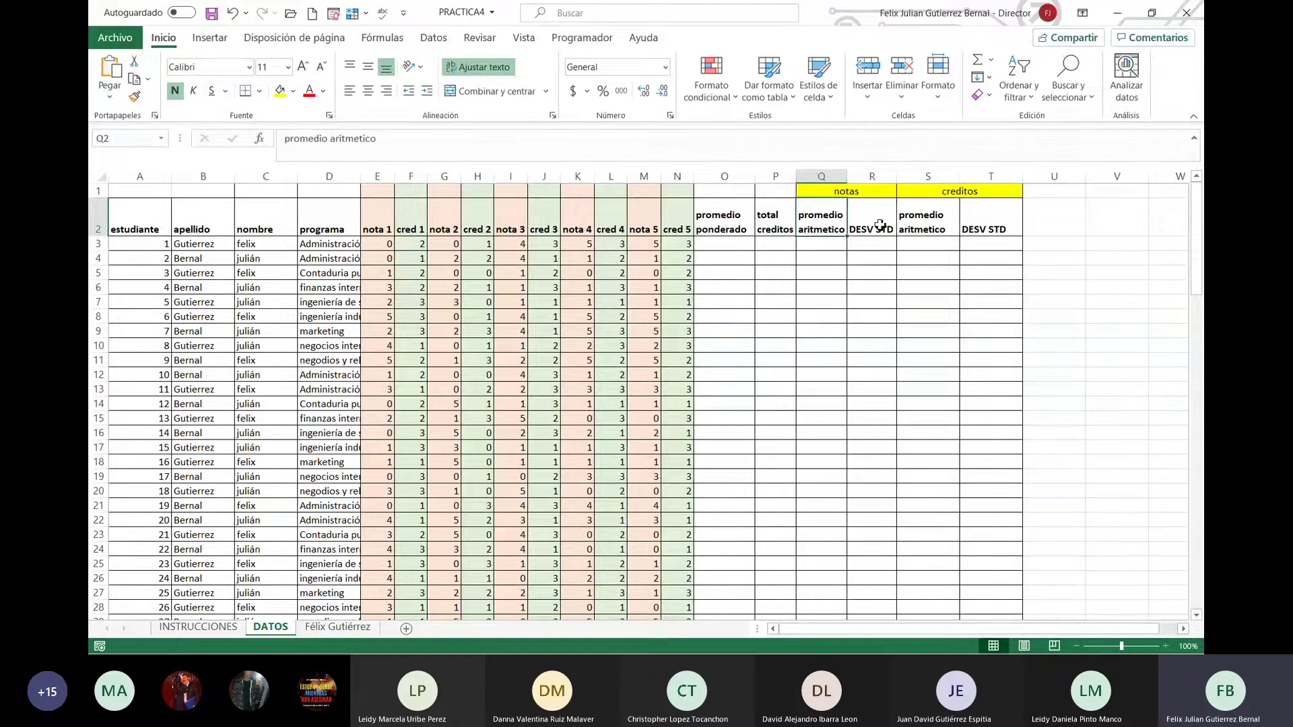
left_click(880, 225)
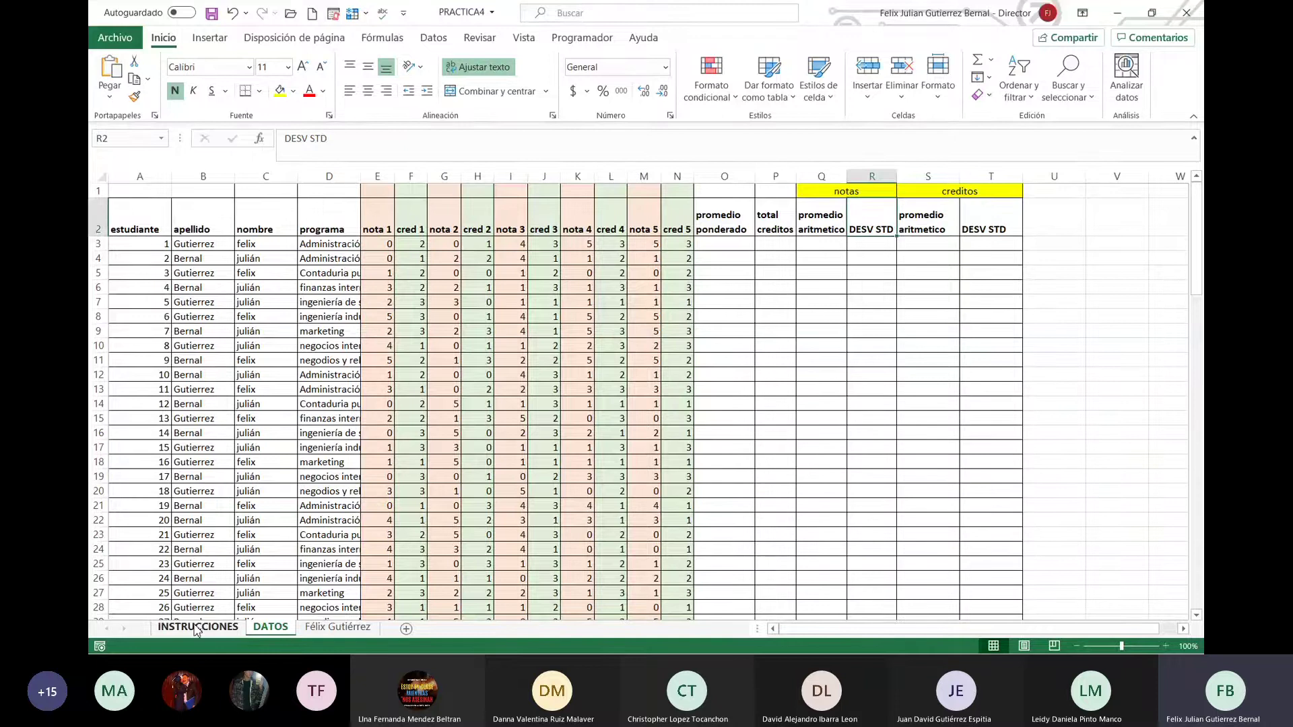
Step: Read the 3 CIFRAS DECIMALES note in INSTRUCCIONES, then return to the personal grades sheet
left_click(223, 626)
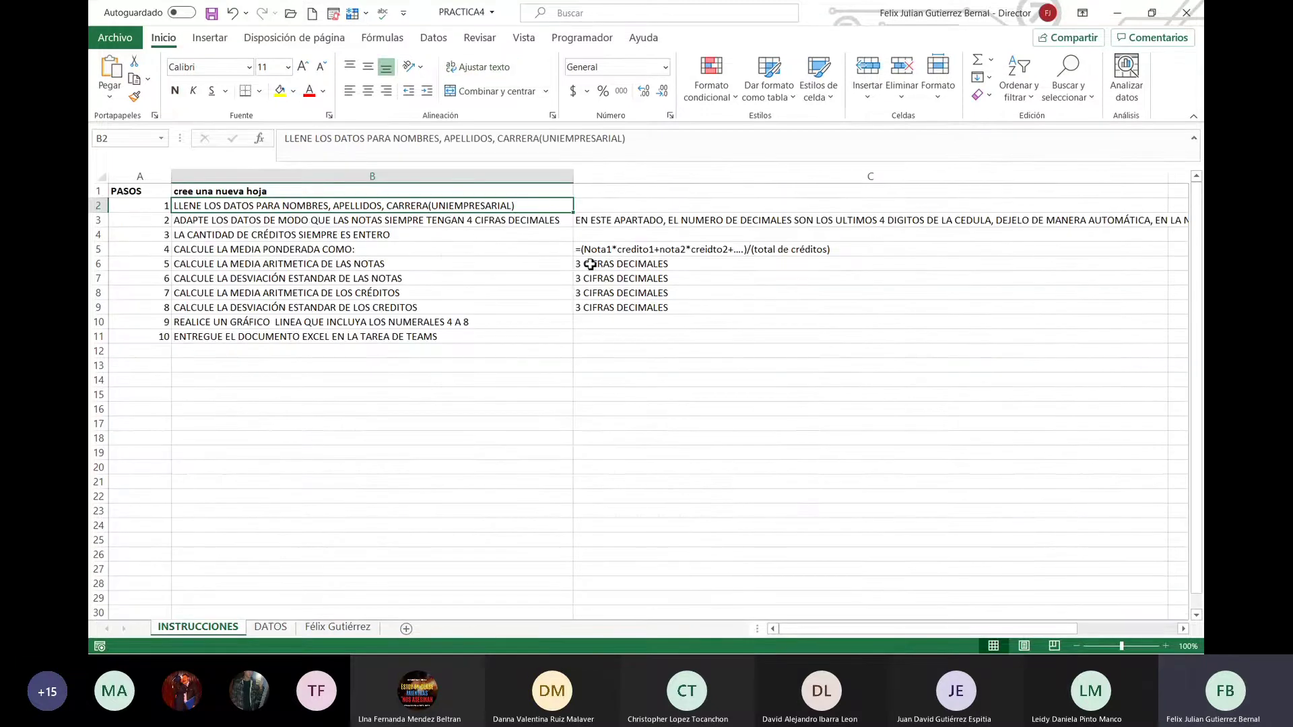
left_click(591, 264)
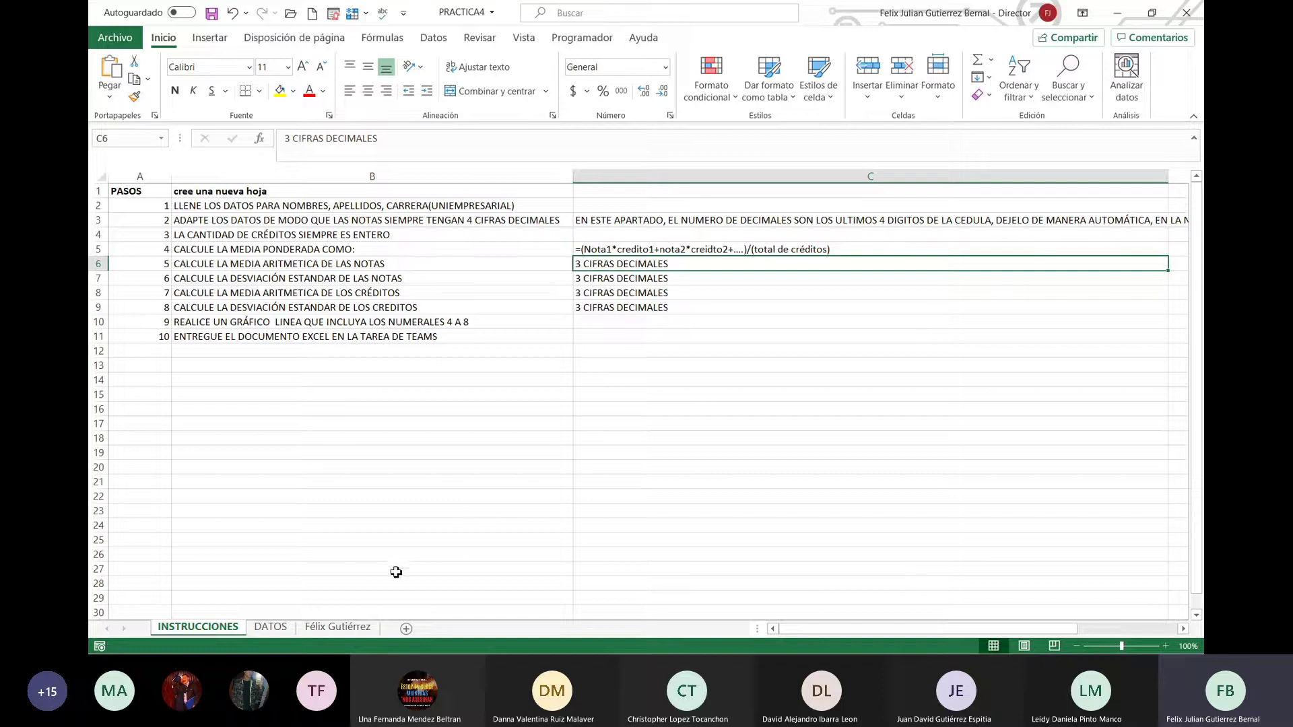
left_click(333, 632)
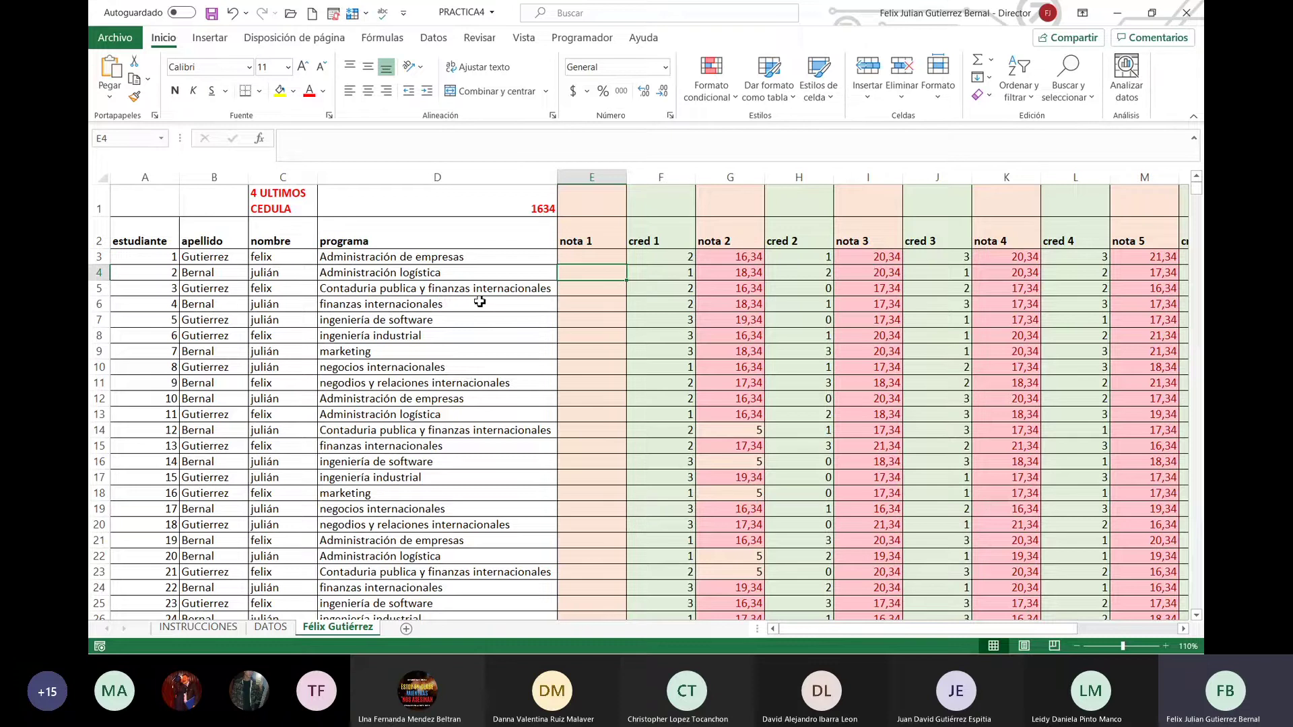
left_click(617, 259)
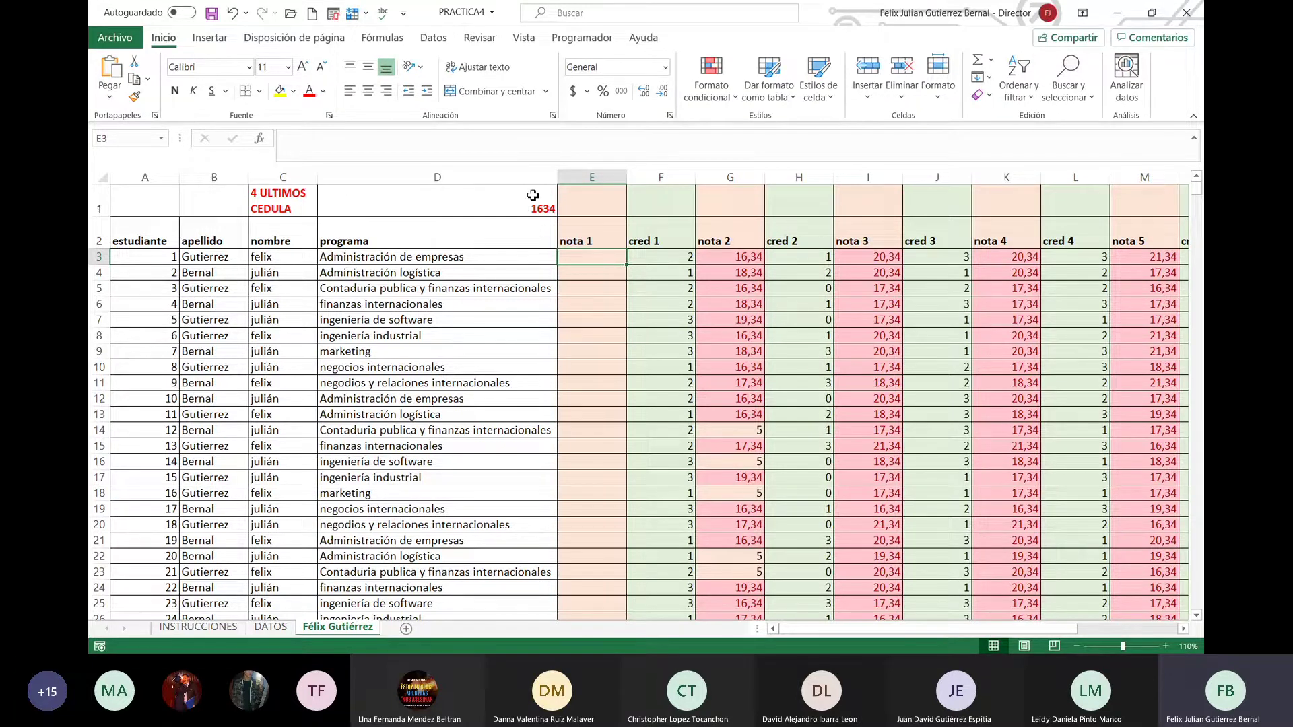
left_click(544, 204)
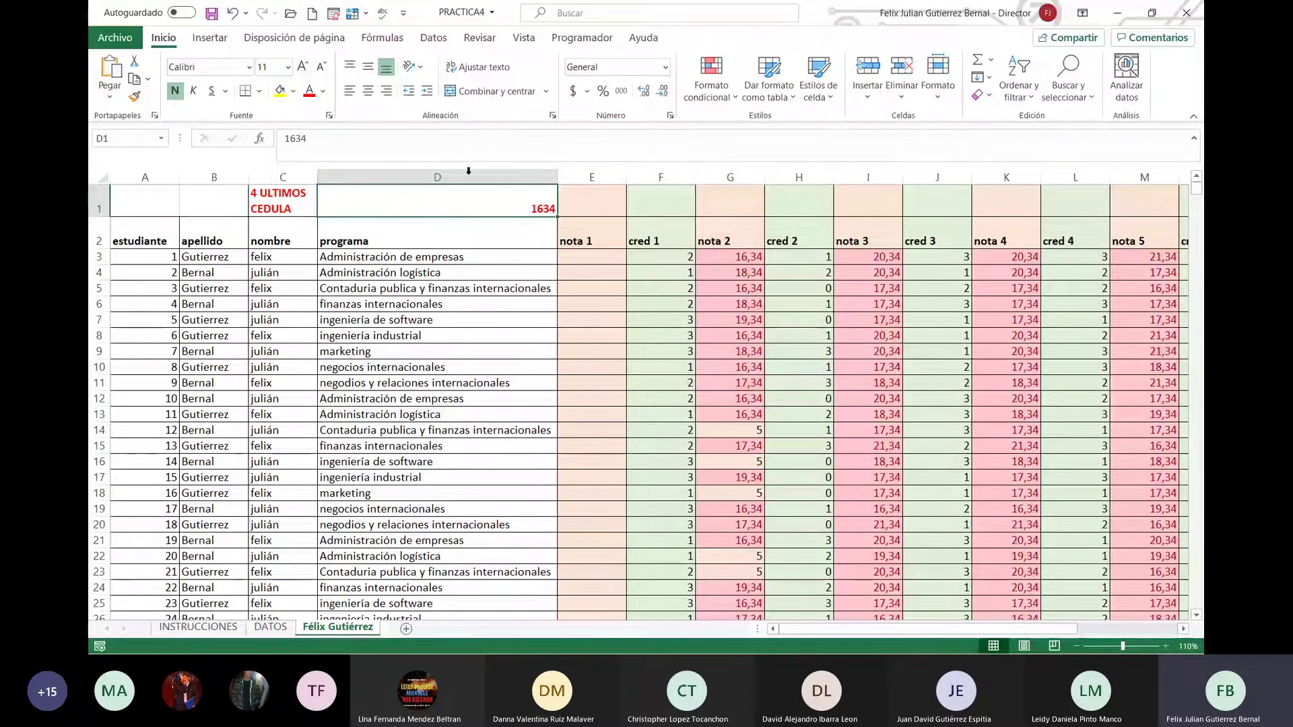
Step: Enter the E3 formula adding DATOS!E3 to the locked $D$1 cédula digits divided down
left_click(590, 263)
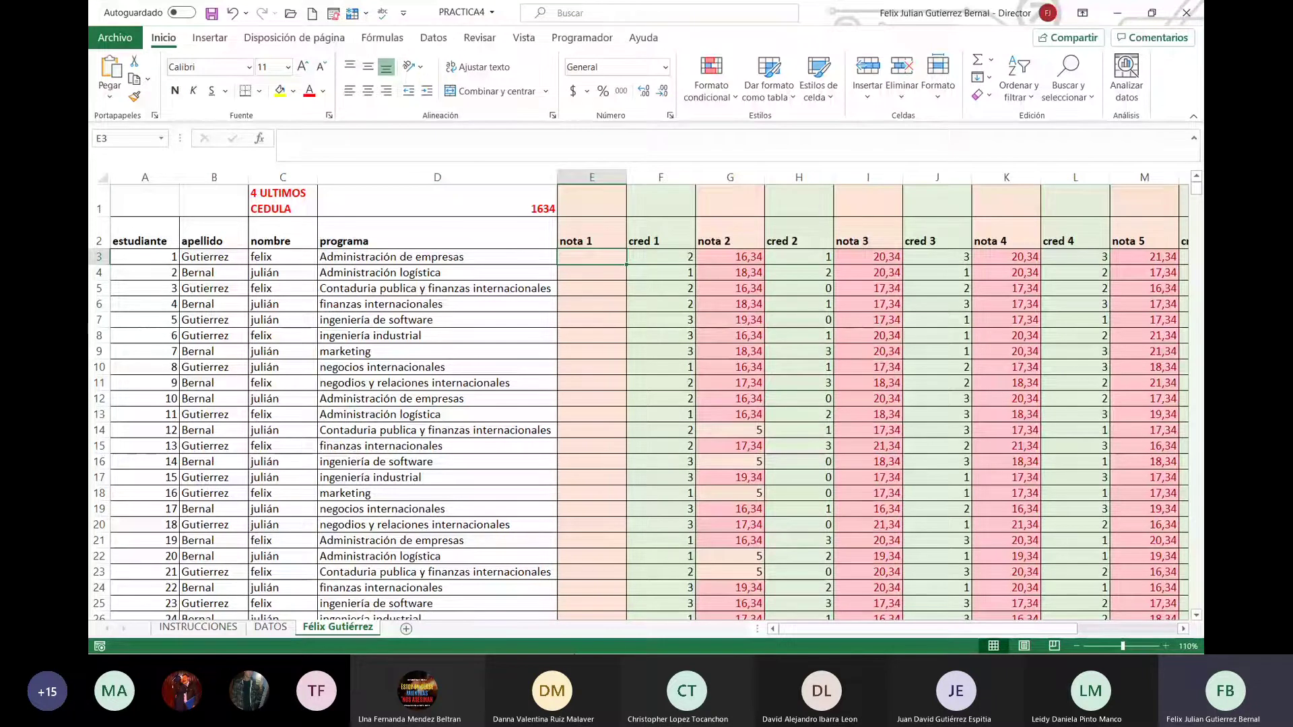
type("=")
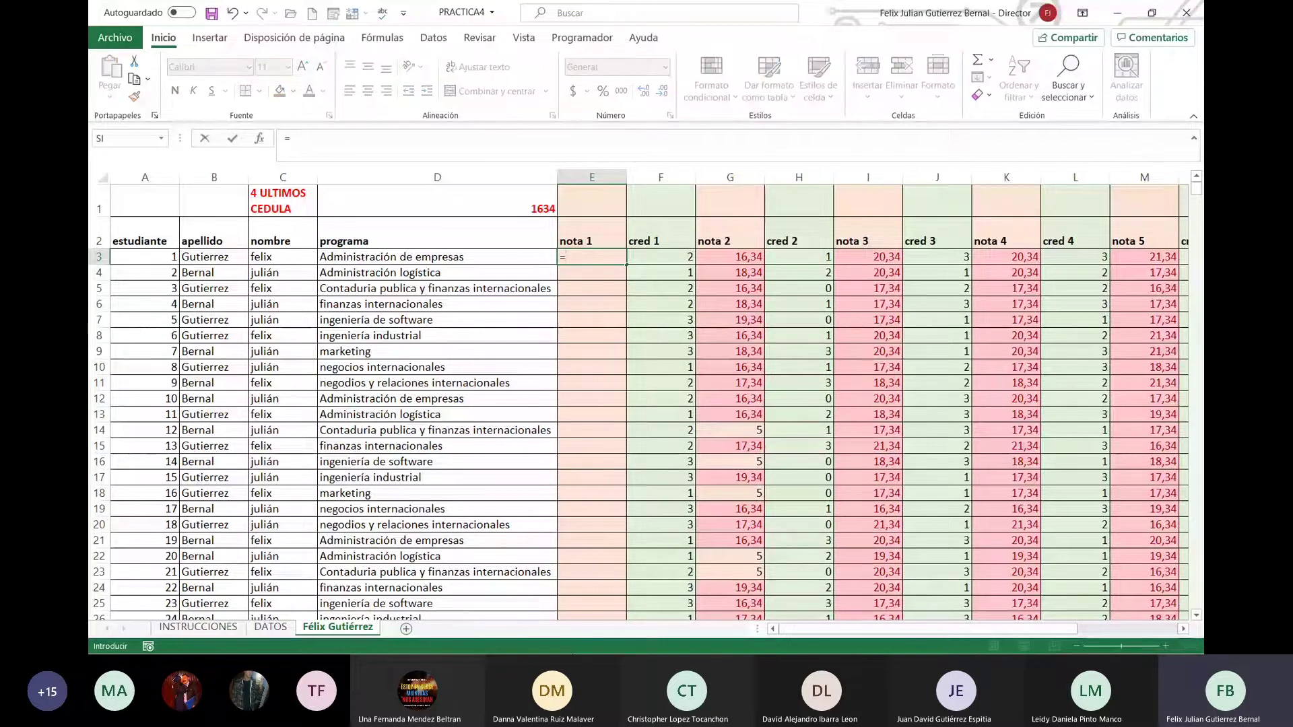
left_click(283, 629)
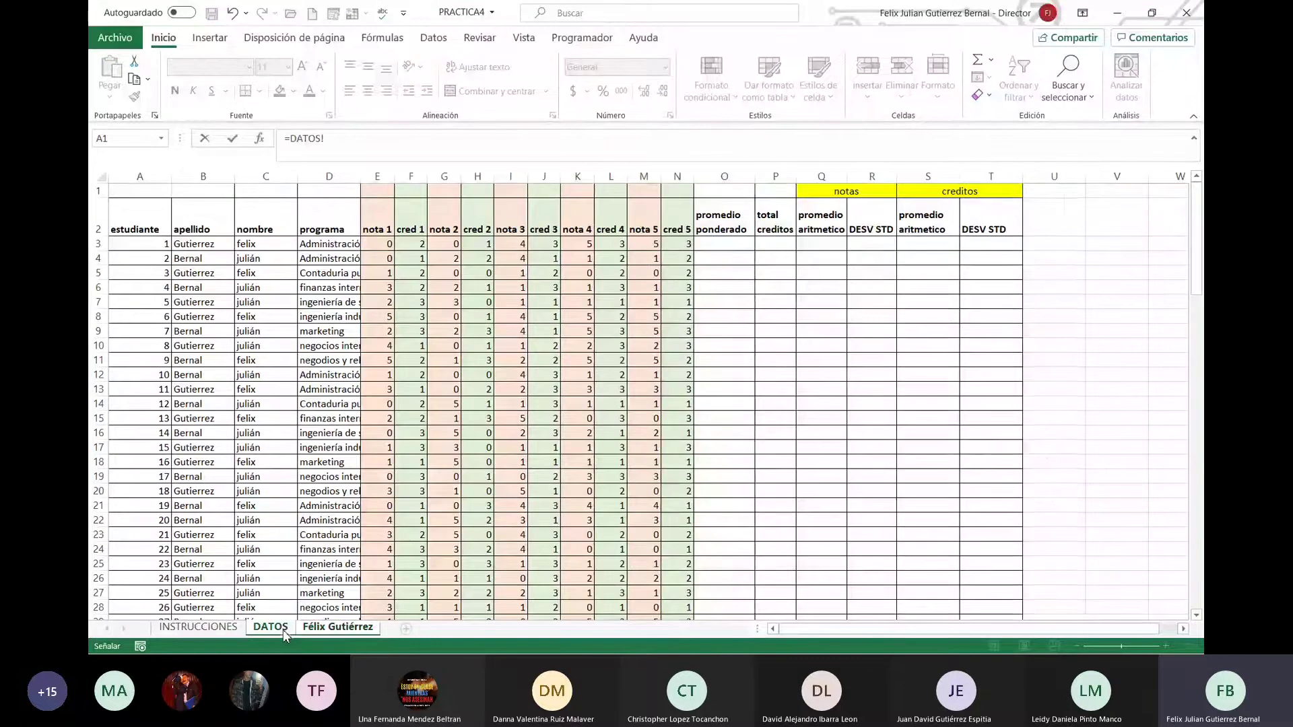
left_click(389, 247)
left_click(368, 628)
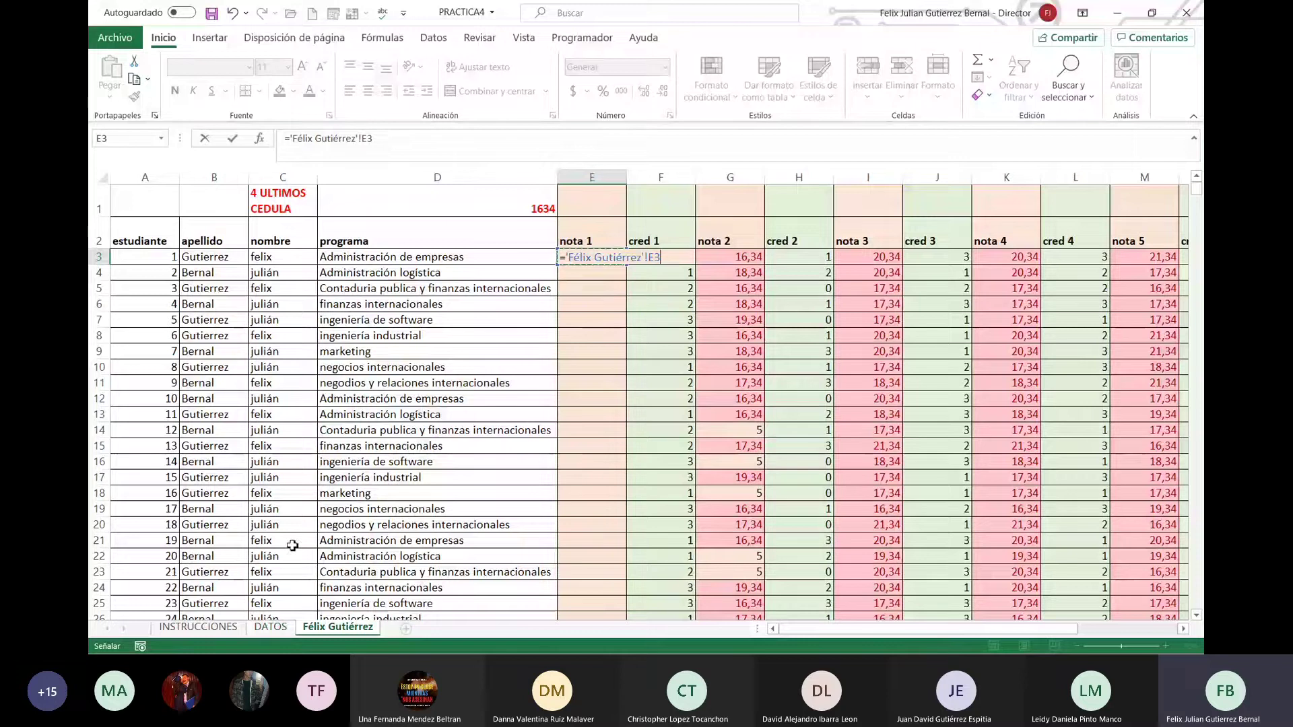
left_click(271, 628)
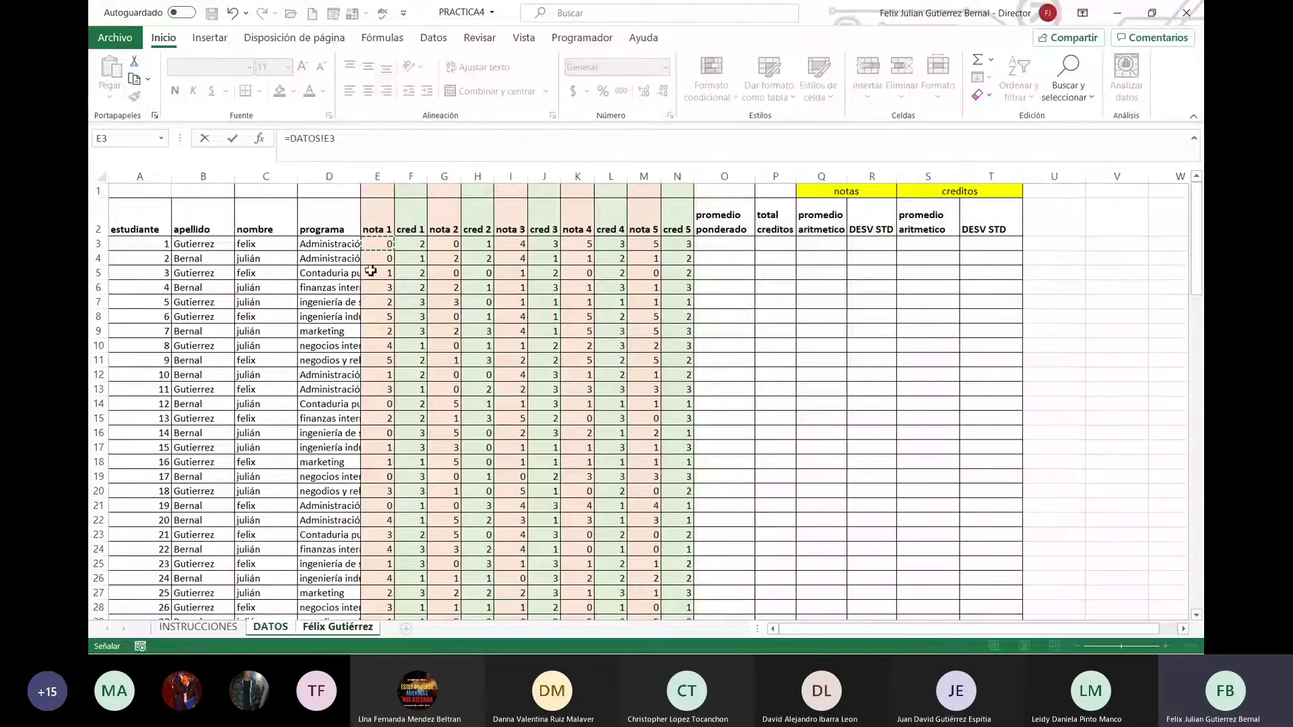
left_click(403, 143)
type("+")
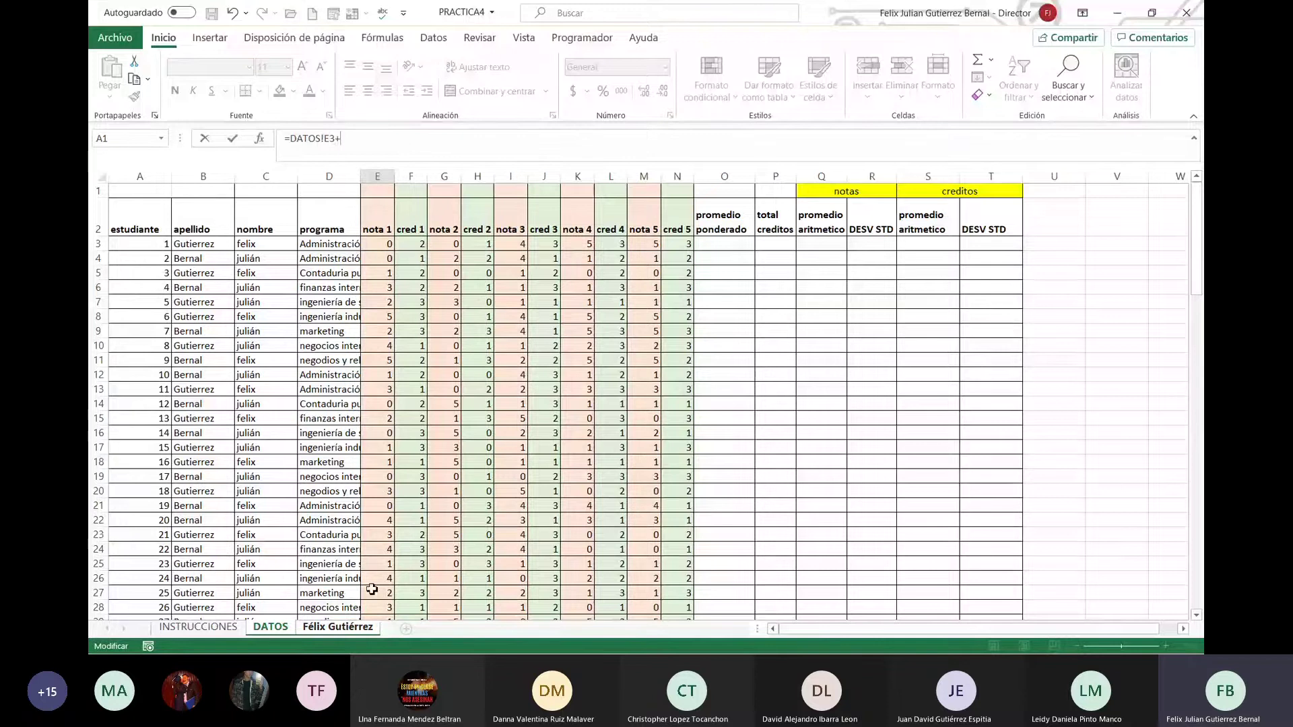
left_click(357, 629)
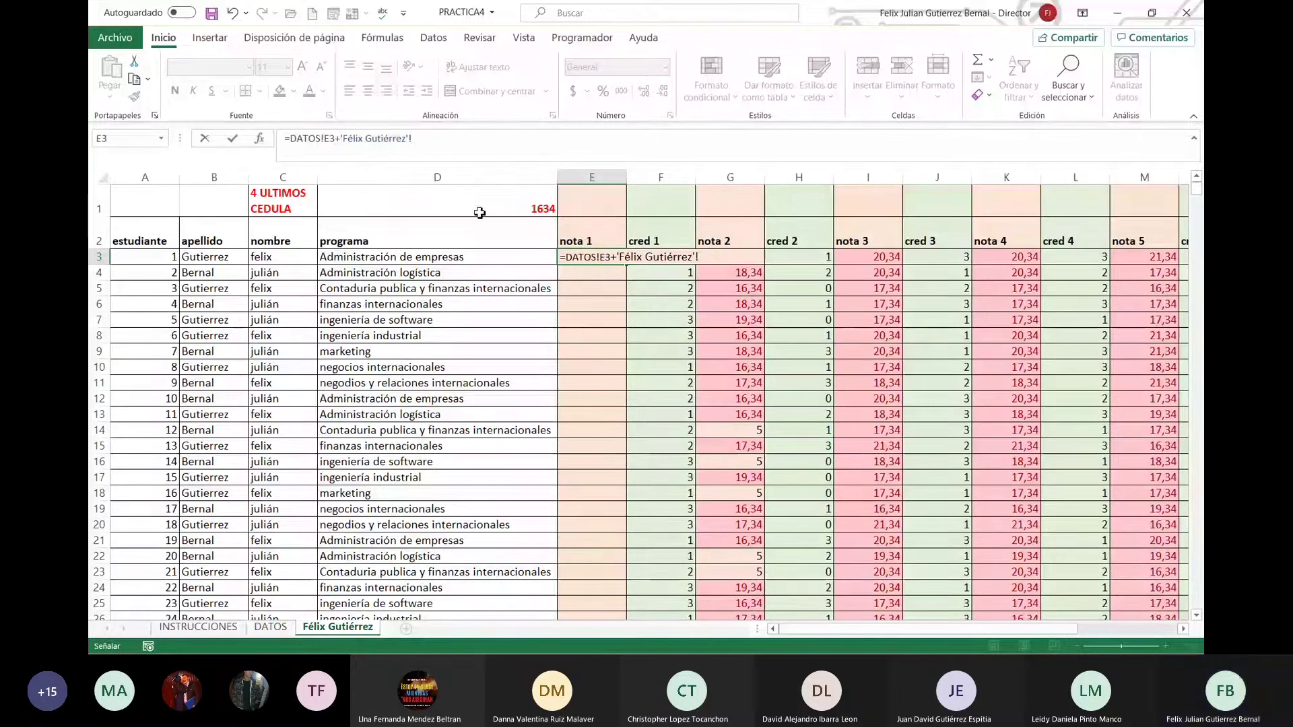
left_click(483, 211)
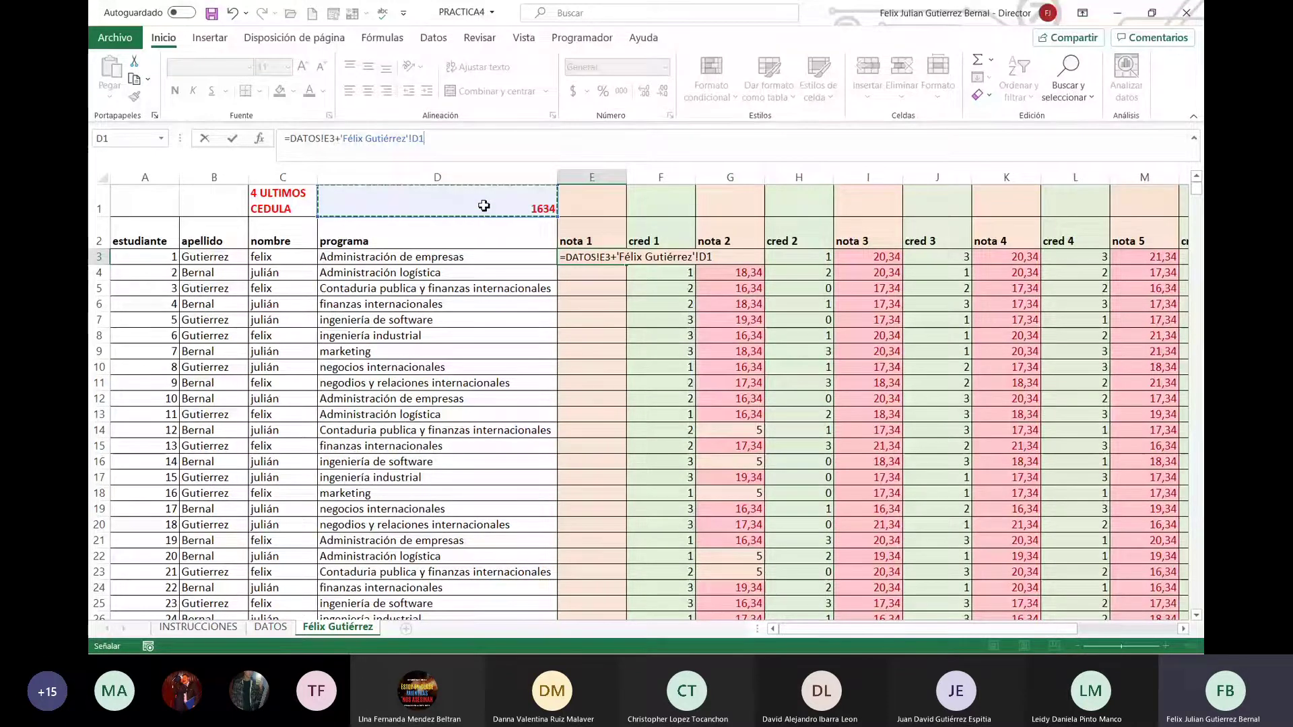
type("/")
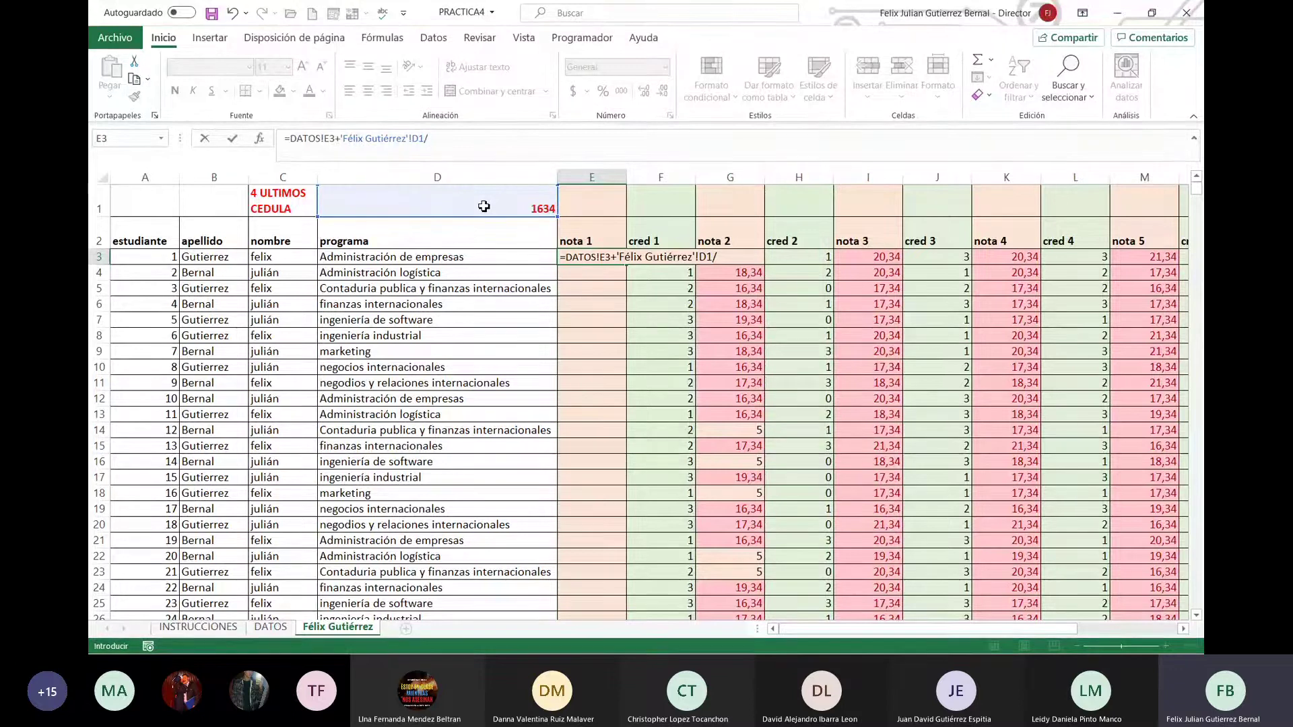
type("100")
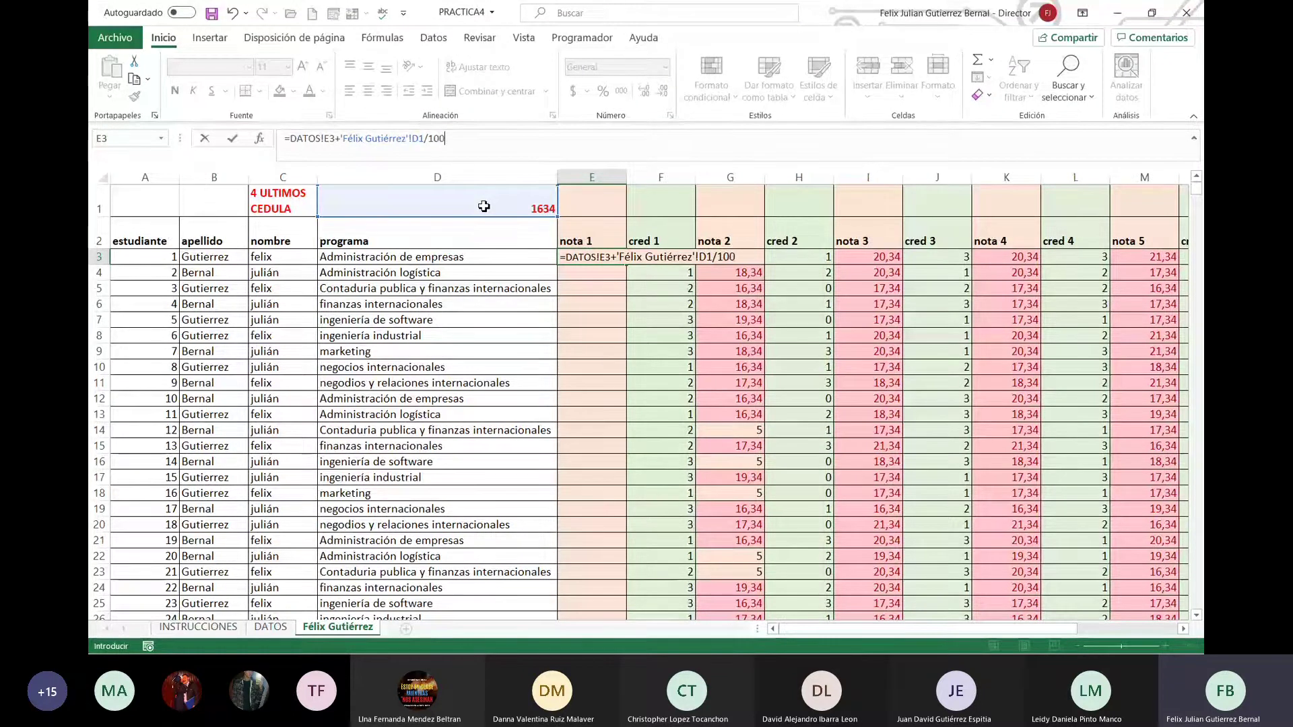
type("0")
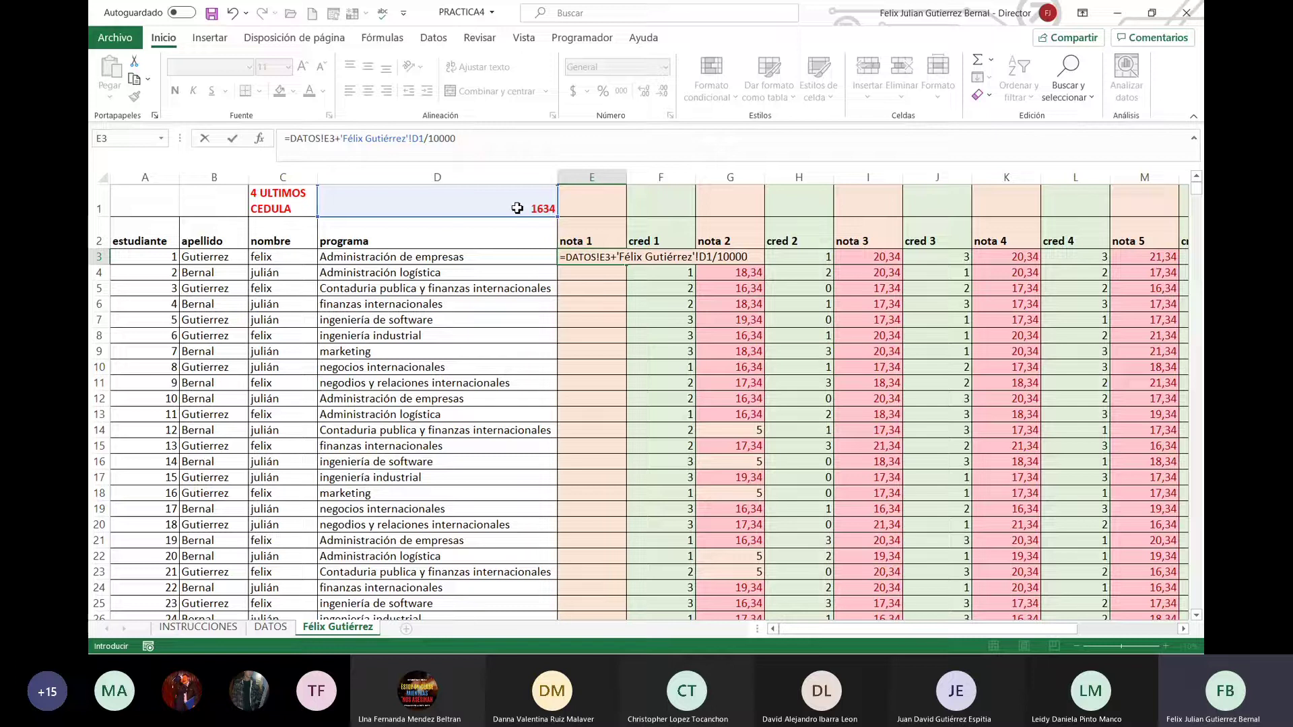
left_click(425, 139)
type("$D")
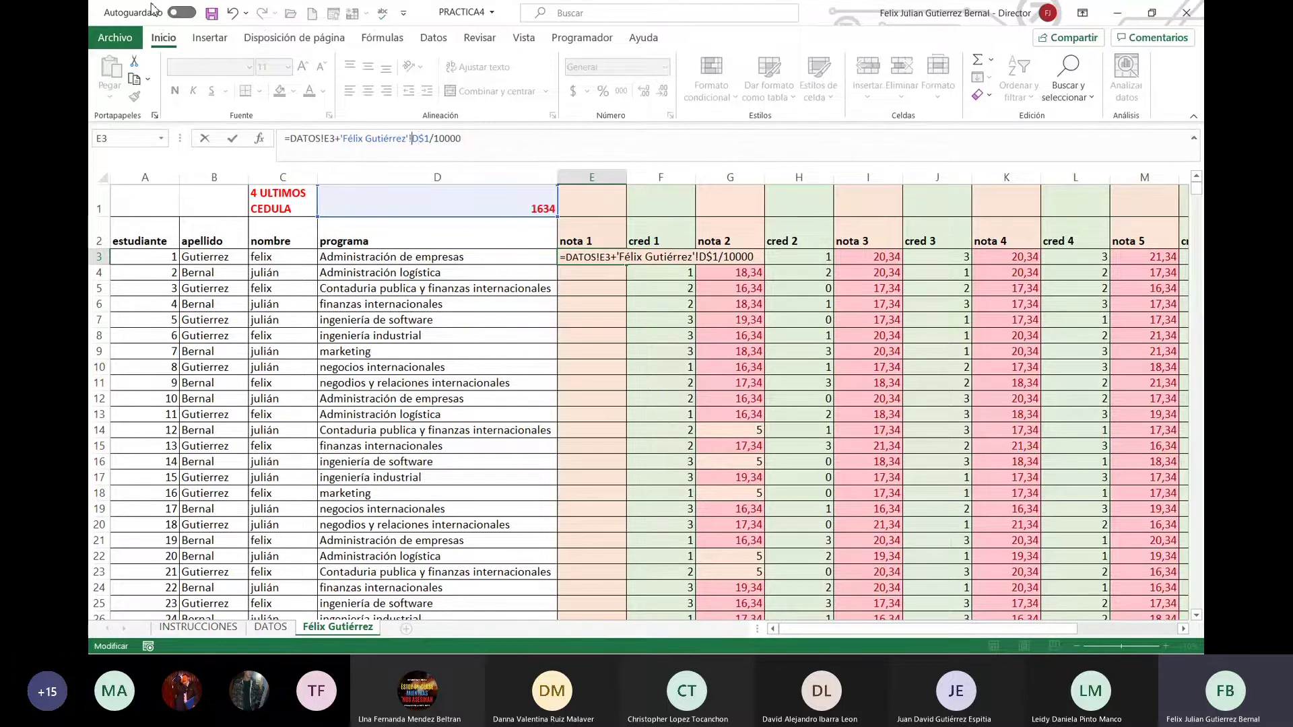
type("$")
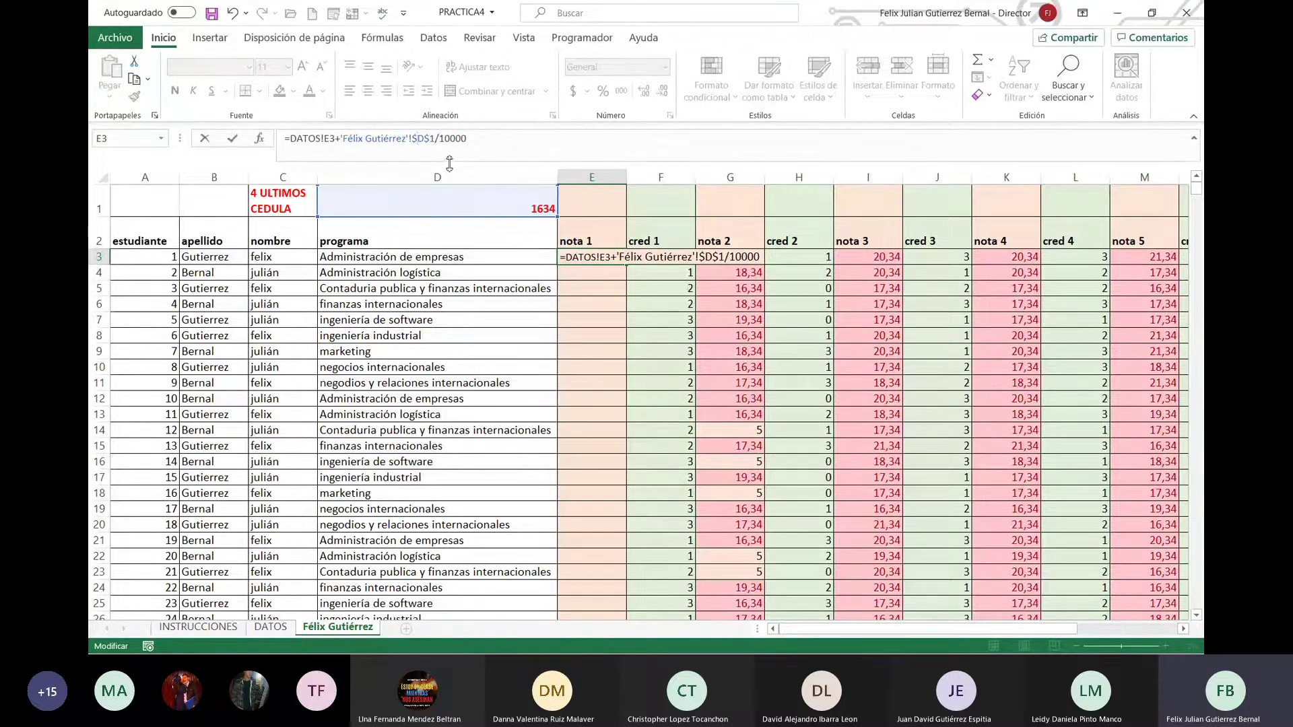
key("Return")
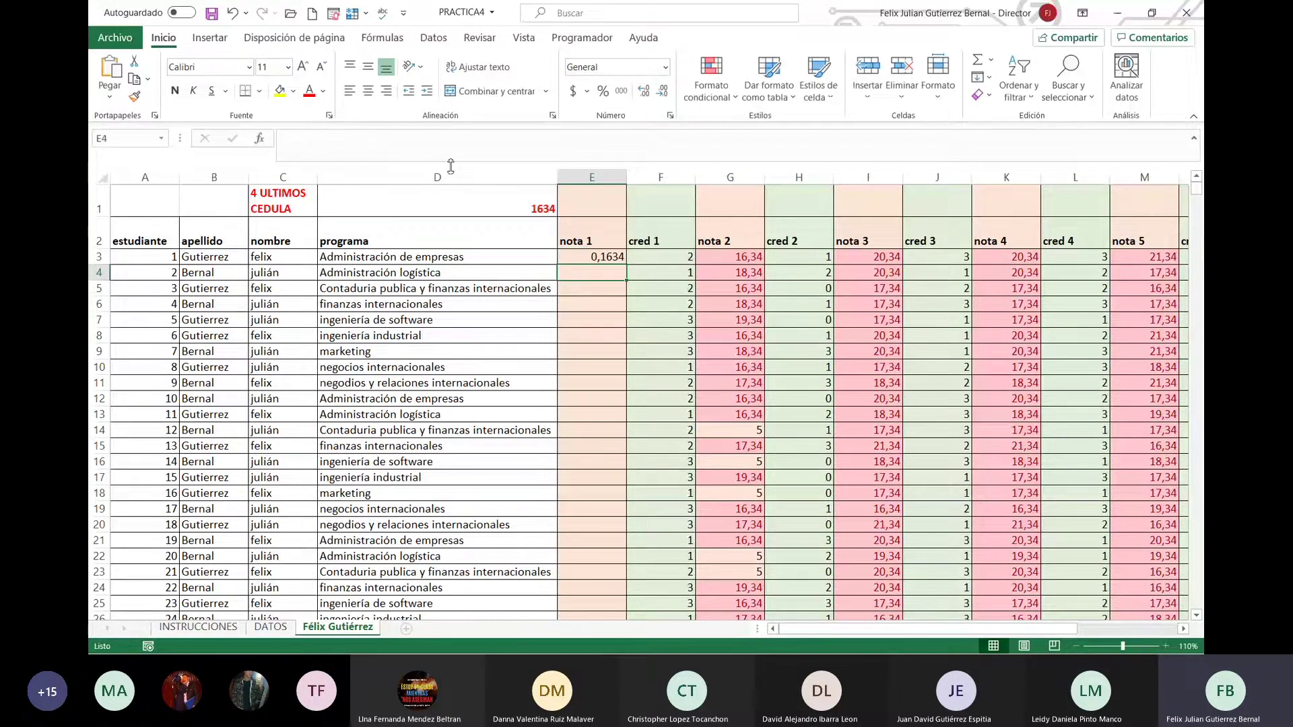
Step: Verify E3 against DATOS E3, confirm the /10000 formula, and fill it down for all students
left_click(606, 258)
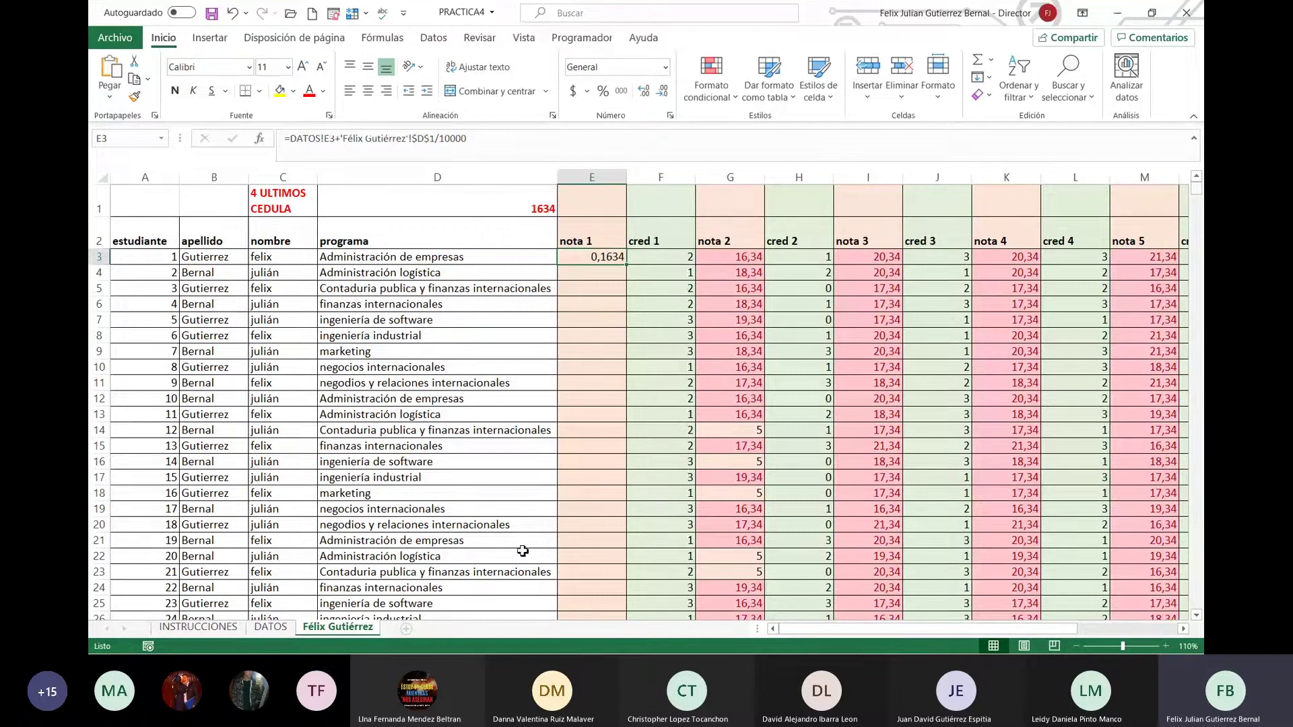
left_click(272, 627)
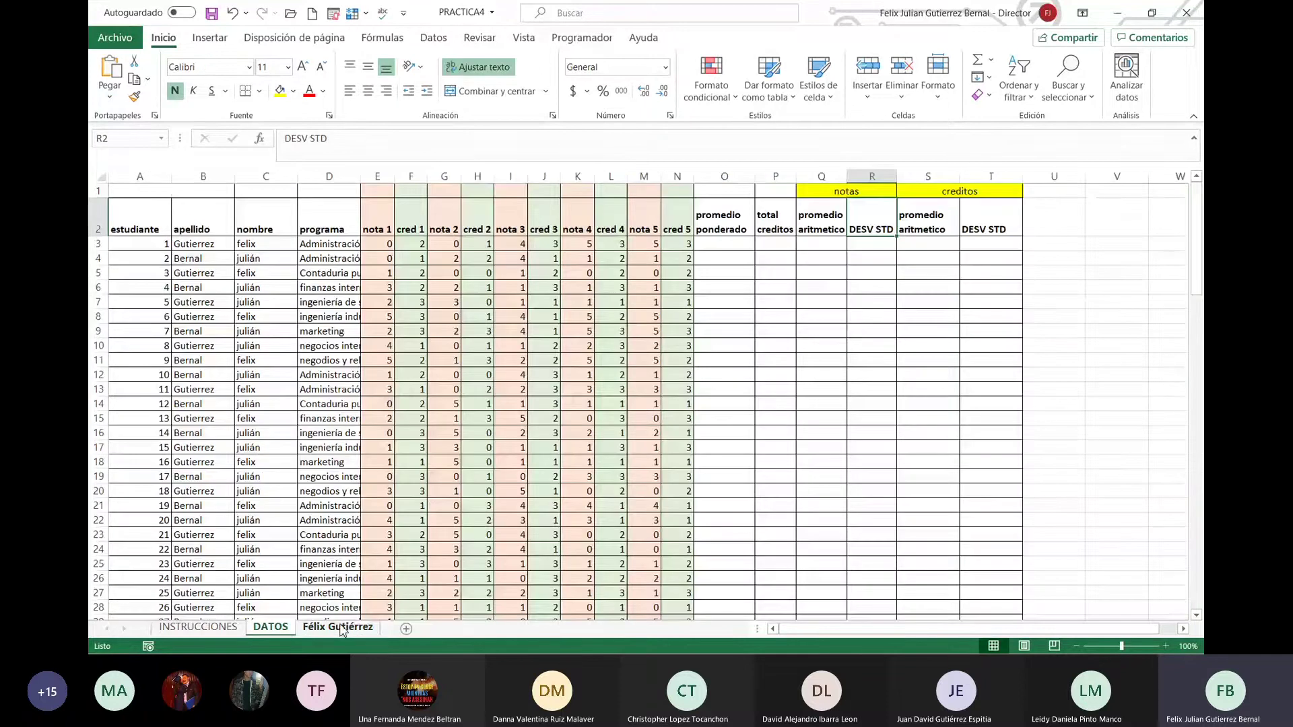
left_click(372, 248)
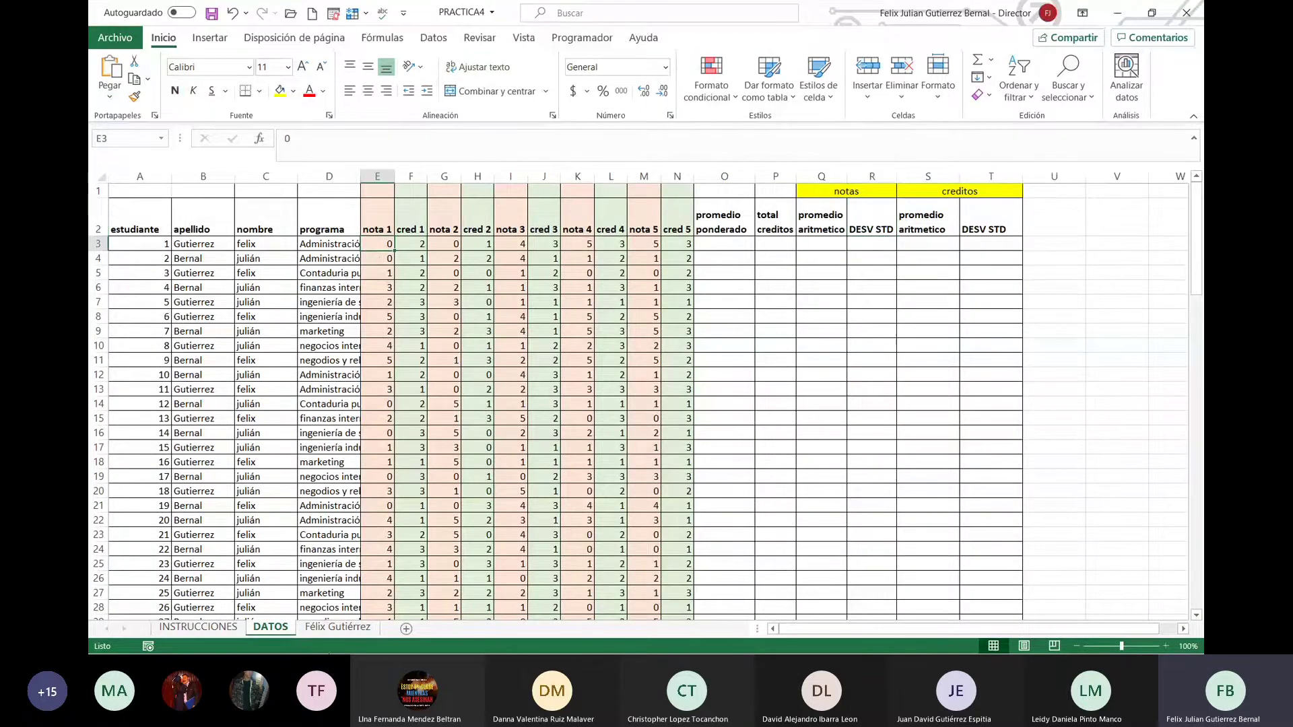
left_click(338, 626)
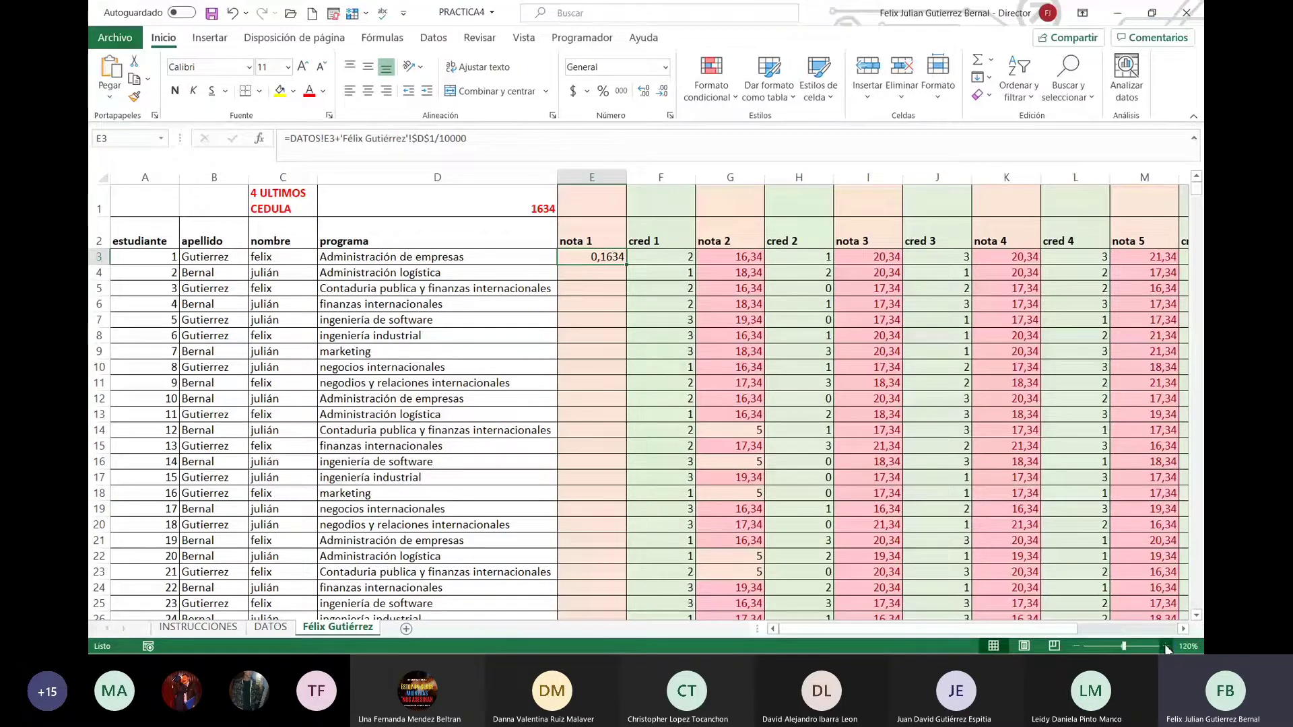
left_click(1166, 646)
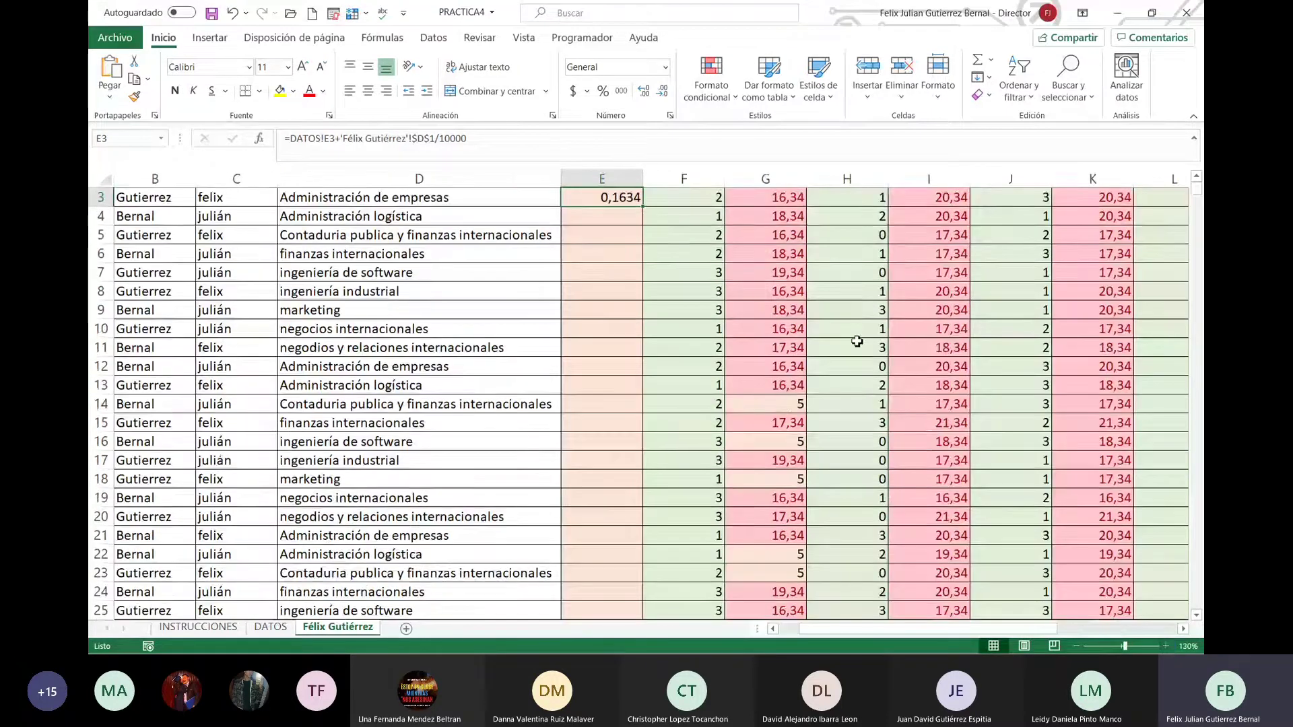
scroll(857, 341, "up", 1)
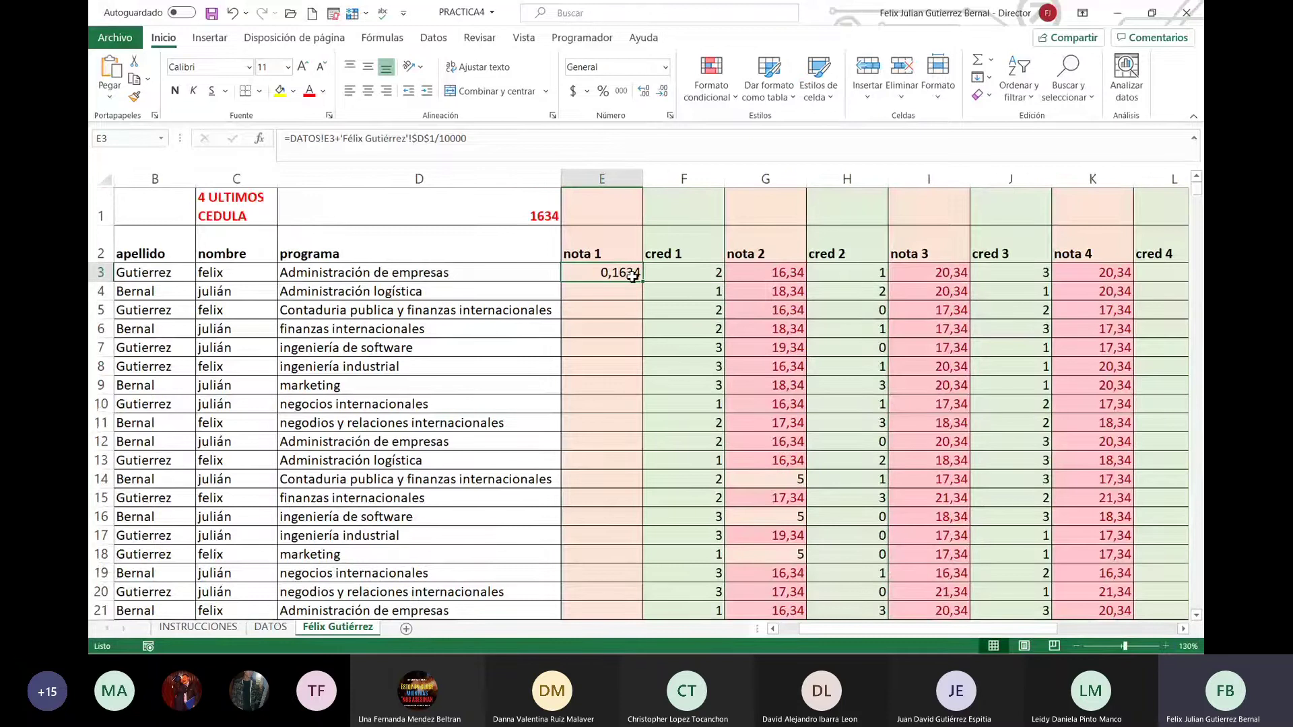
double_click(416, 139)
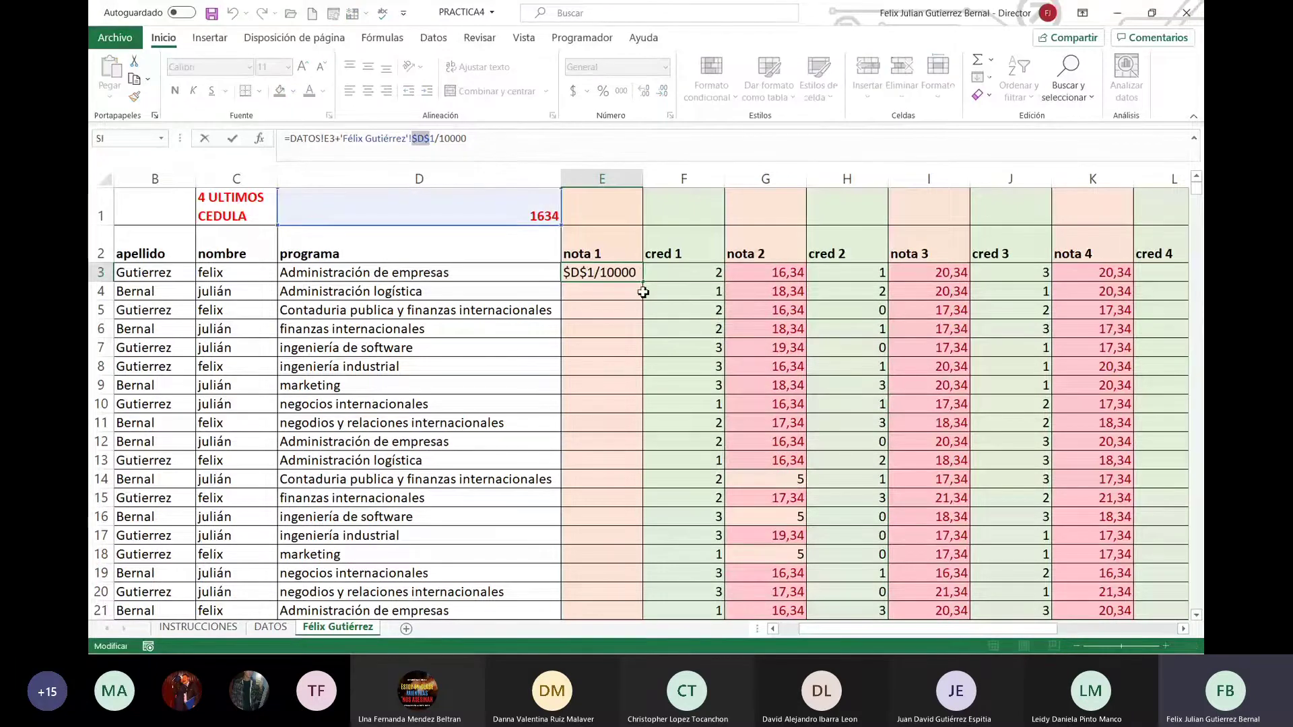
key("ctrl+Return")
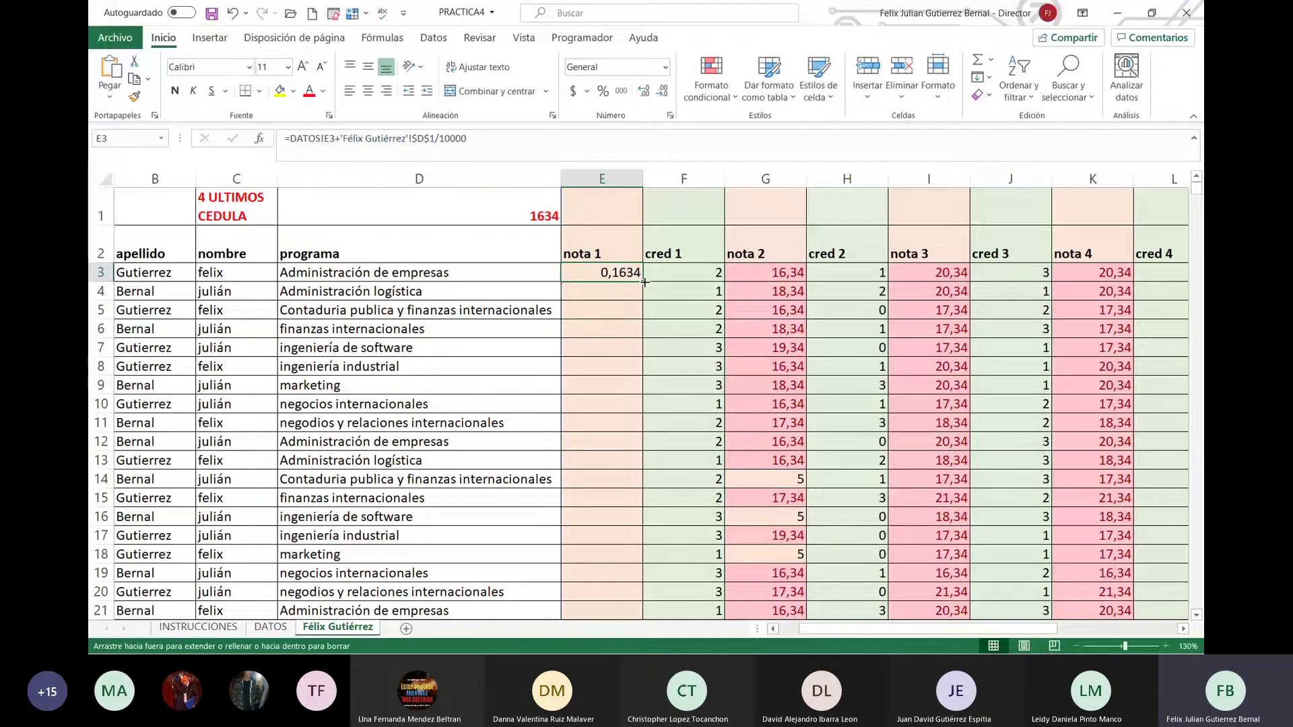
double_click(644, 282)
Step: Select the grades and credits block from E3 to N102 and review its conditional formatting options
scroll(621, 428, "down", 4)
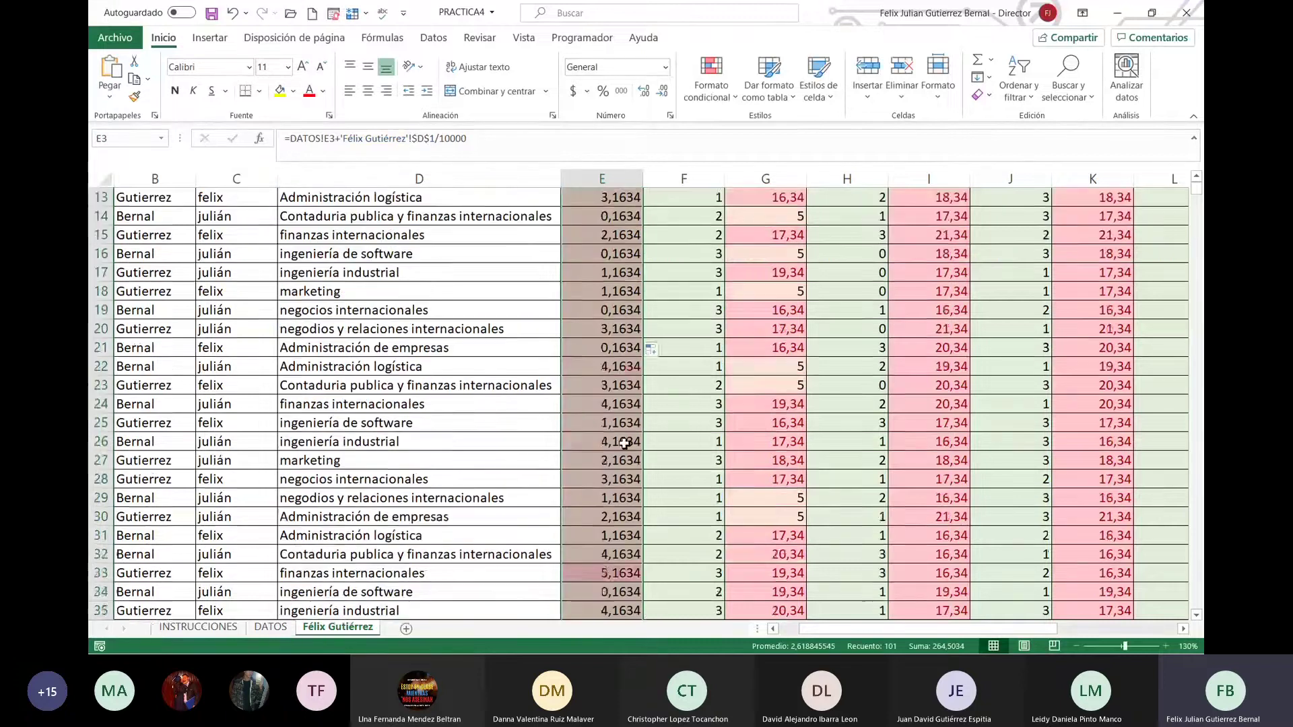
scroll(621, 428, "down", 5)
scroll(623, 438, "down", 3)
scroll(630, 452, "down", 7)
scroll(634, 460, "down", 7)
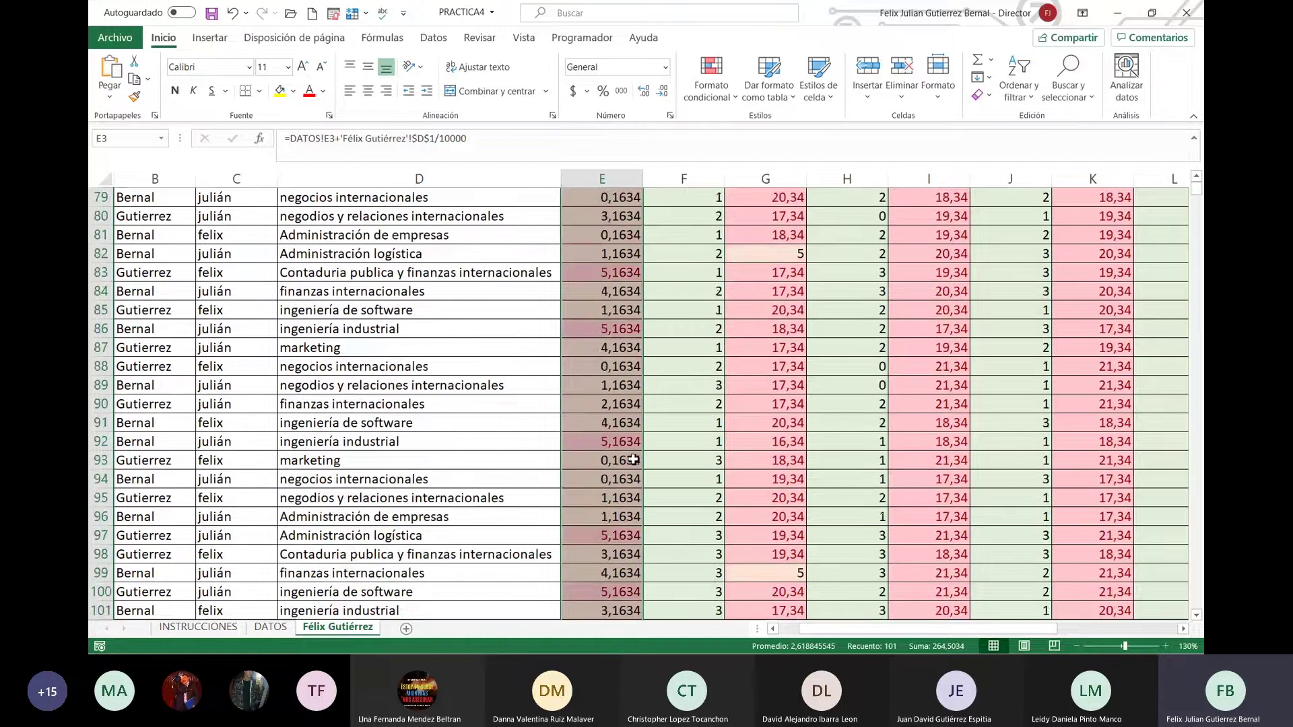
scroll(633, 460, "up", 12)
scroll(634, 460, "up", 8)
scroll(634, 458, "up", 6)
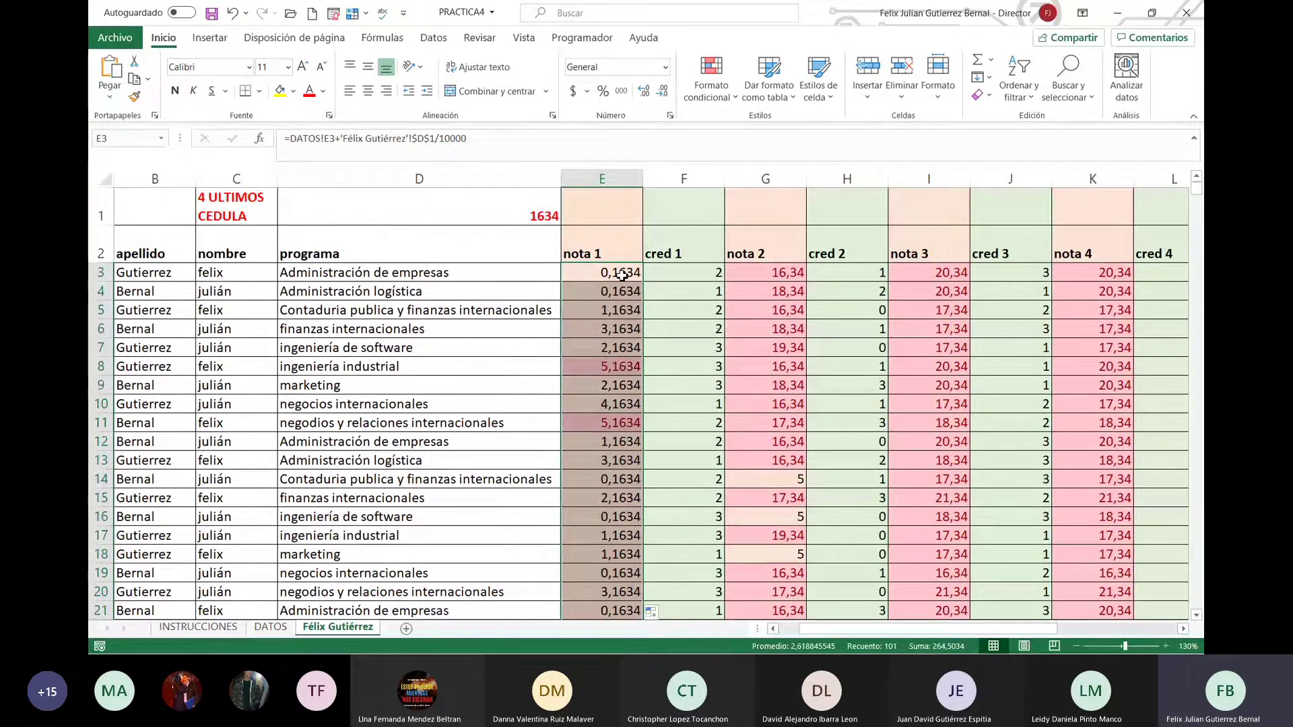
left_click(621, 275)
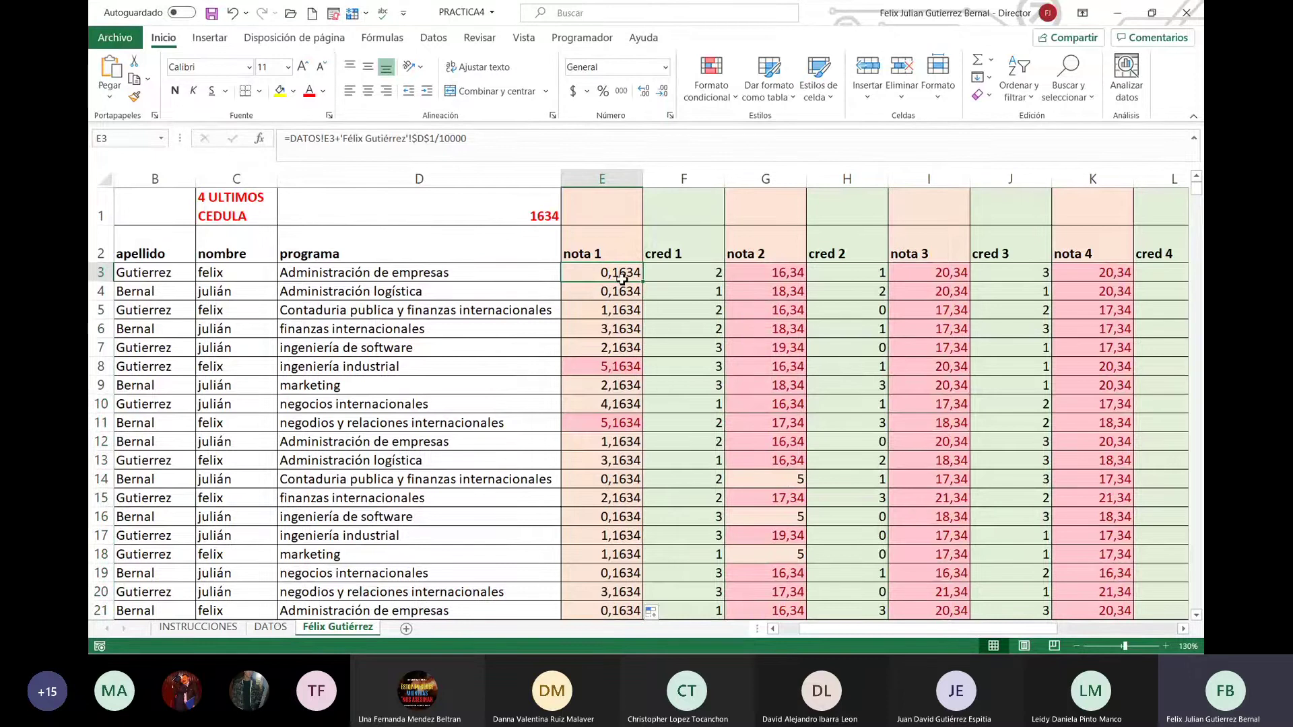
left_click_drag(622, 275, 1201, 652)
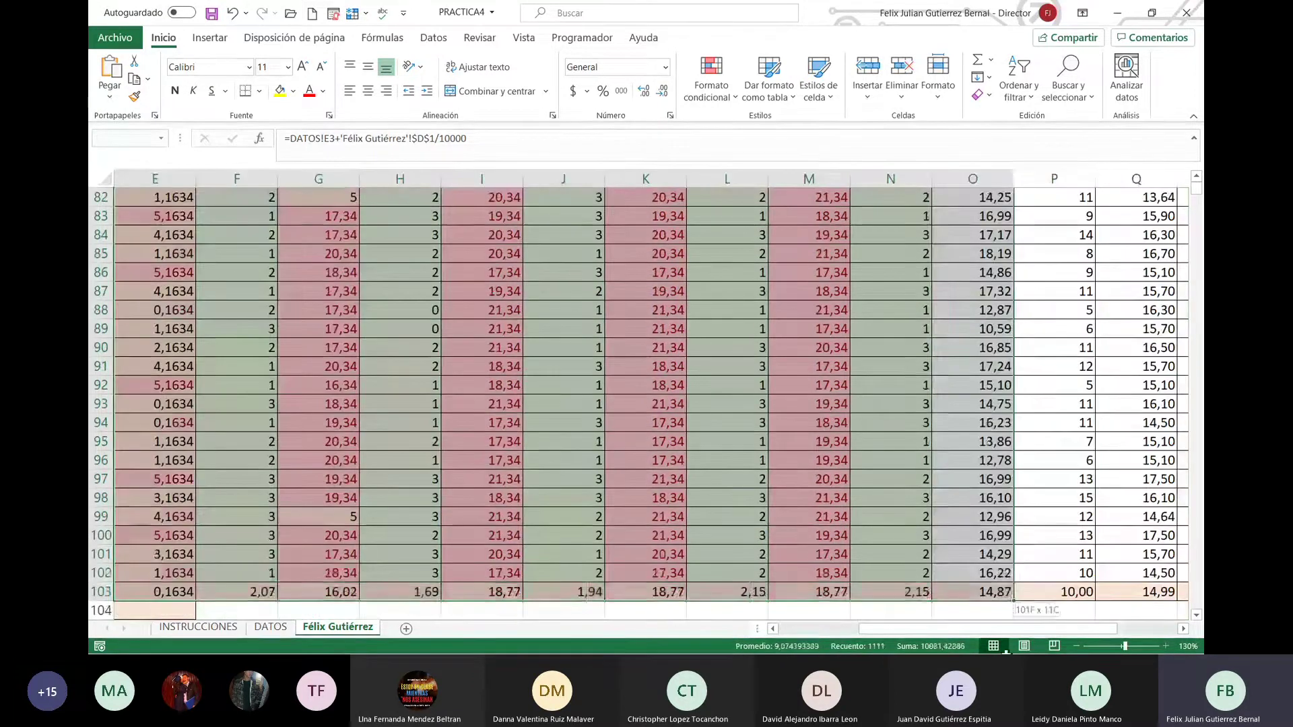
left_click_drag(1200, 652, 879, 579)
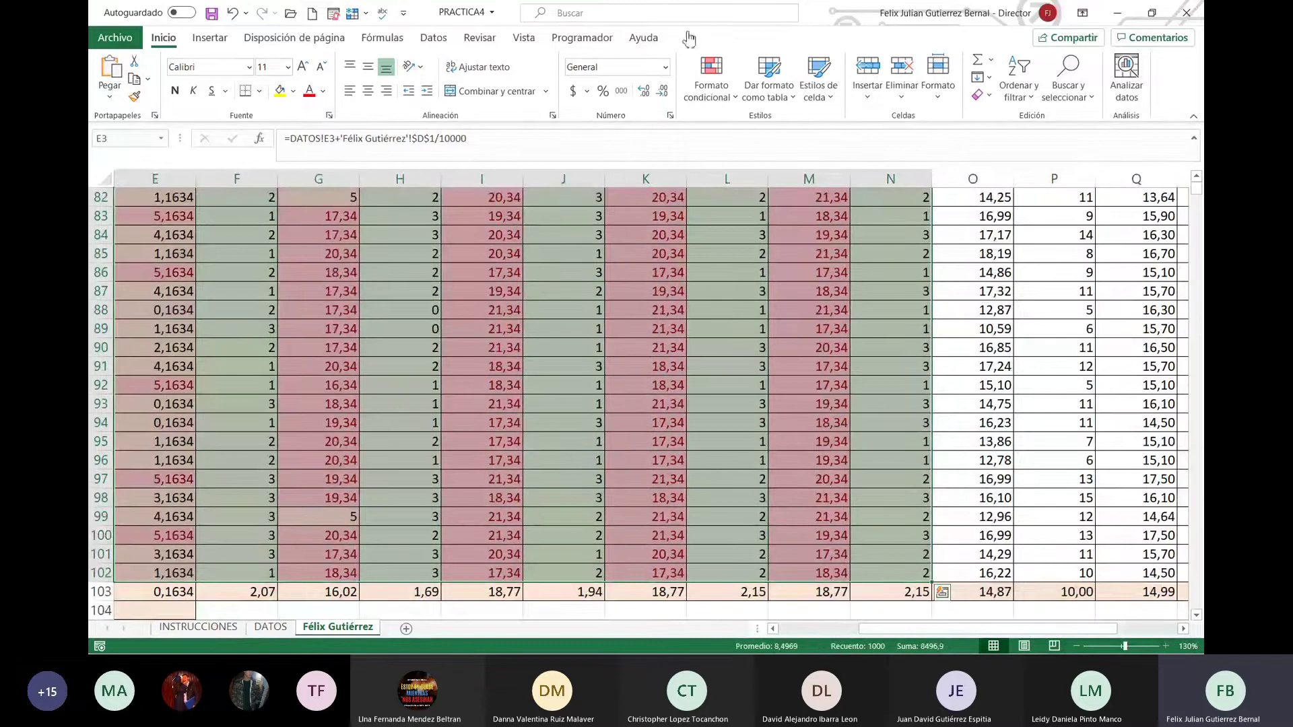
left_click(711, 78)
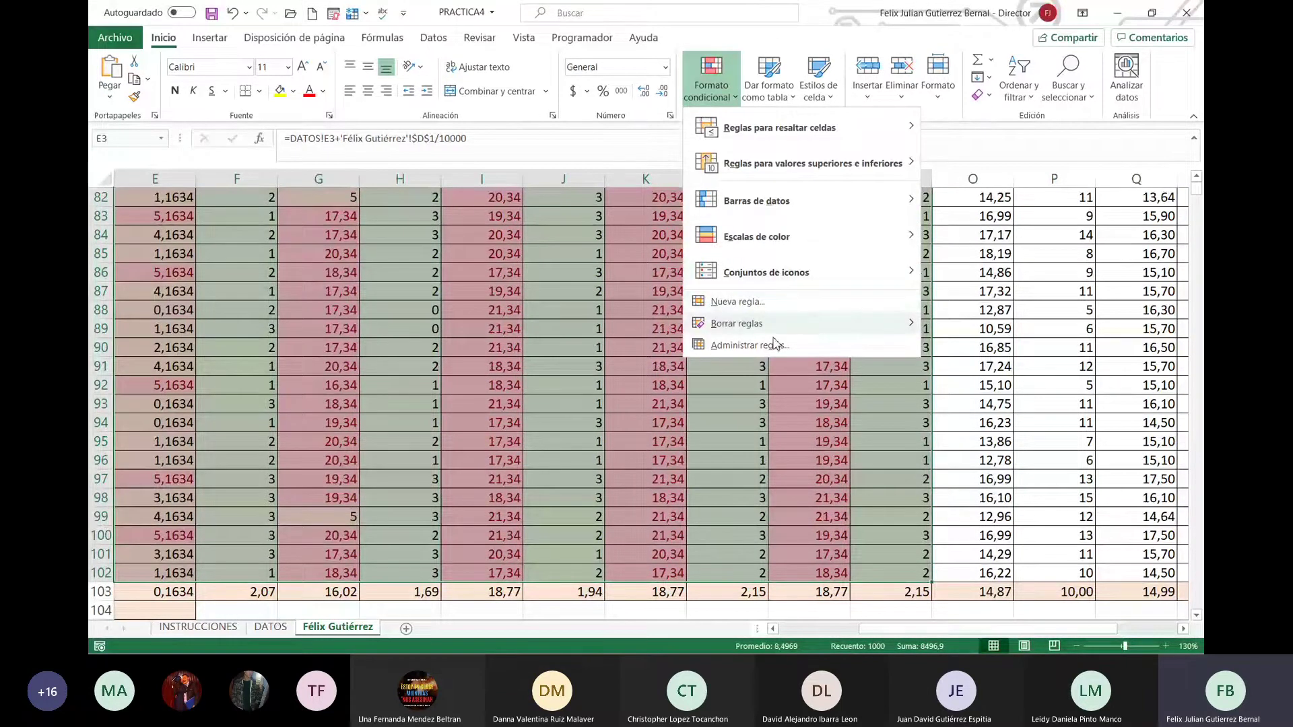
mouse_move(737, 324)
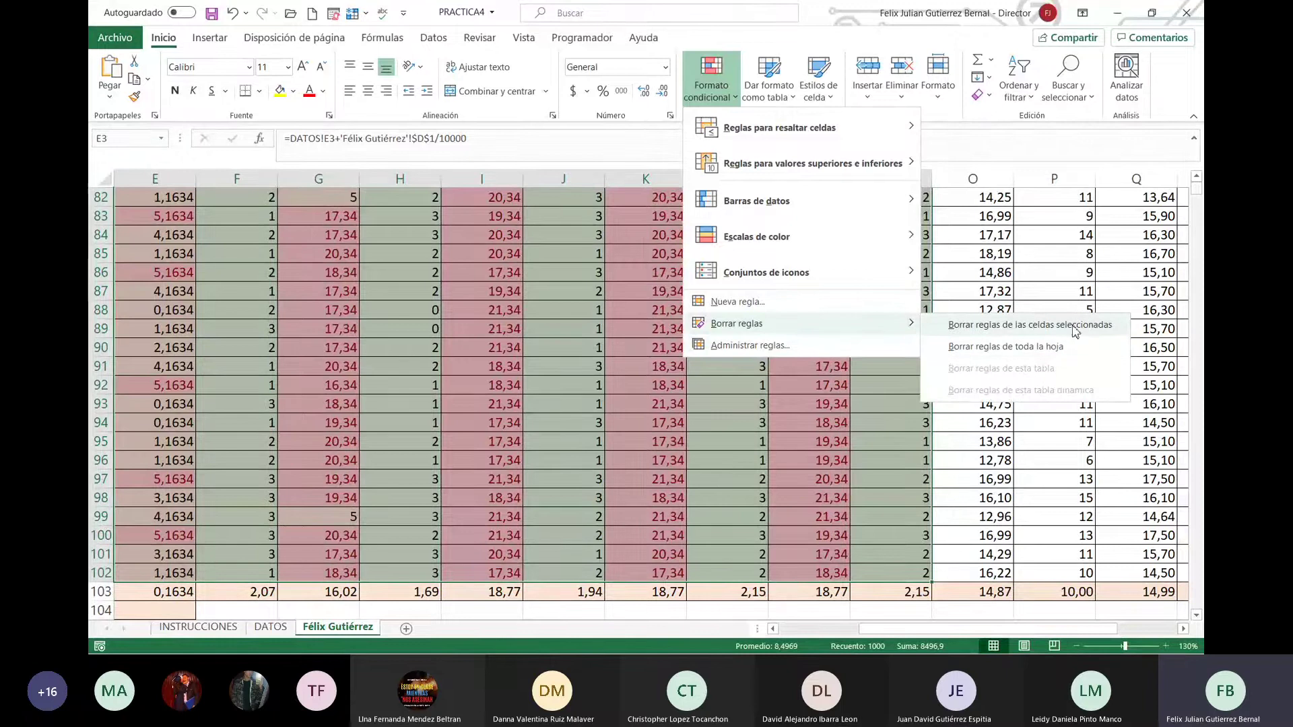
left_click(1075, 326)
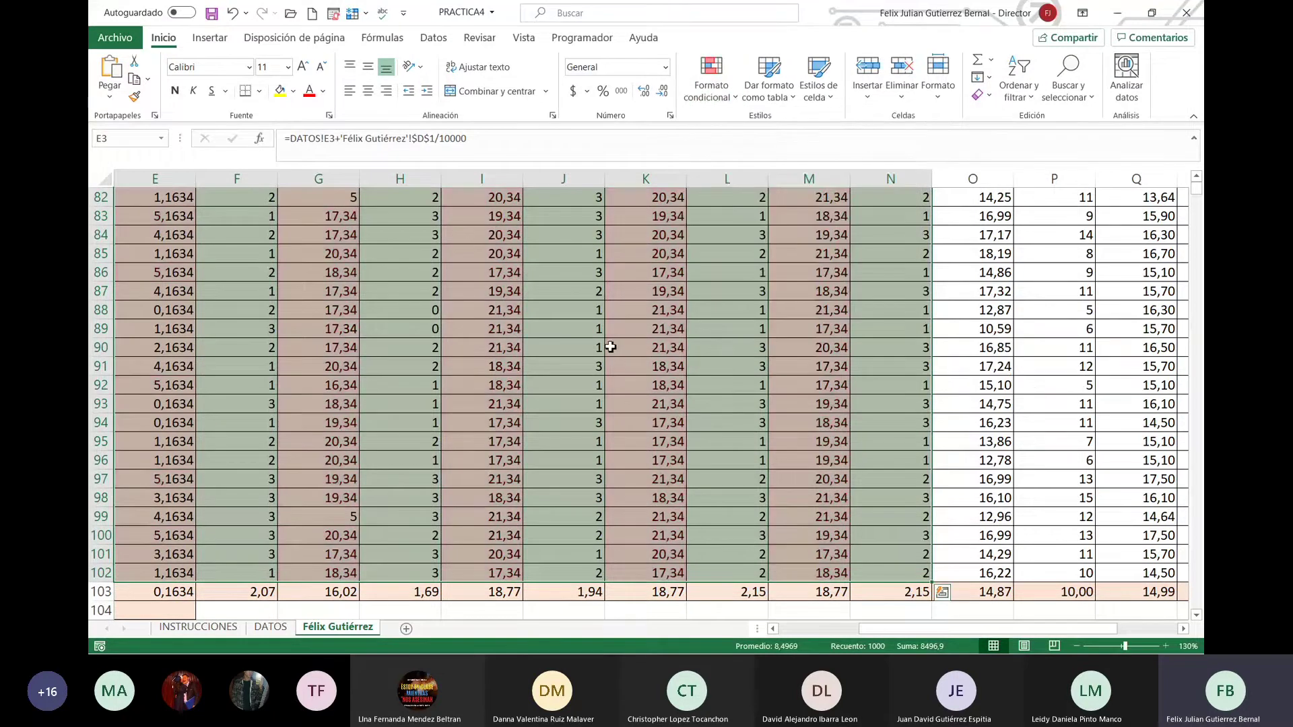
left_click(610, 347)
scroll(610, 347, "up", 6)
left_click(810, 633)
scroll(687, 356, "up", 6)
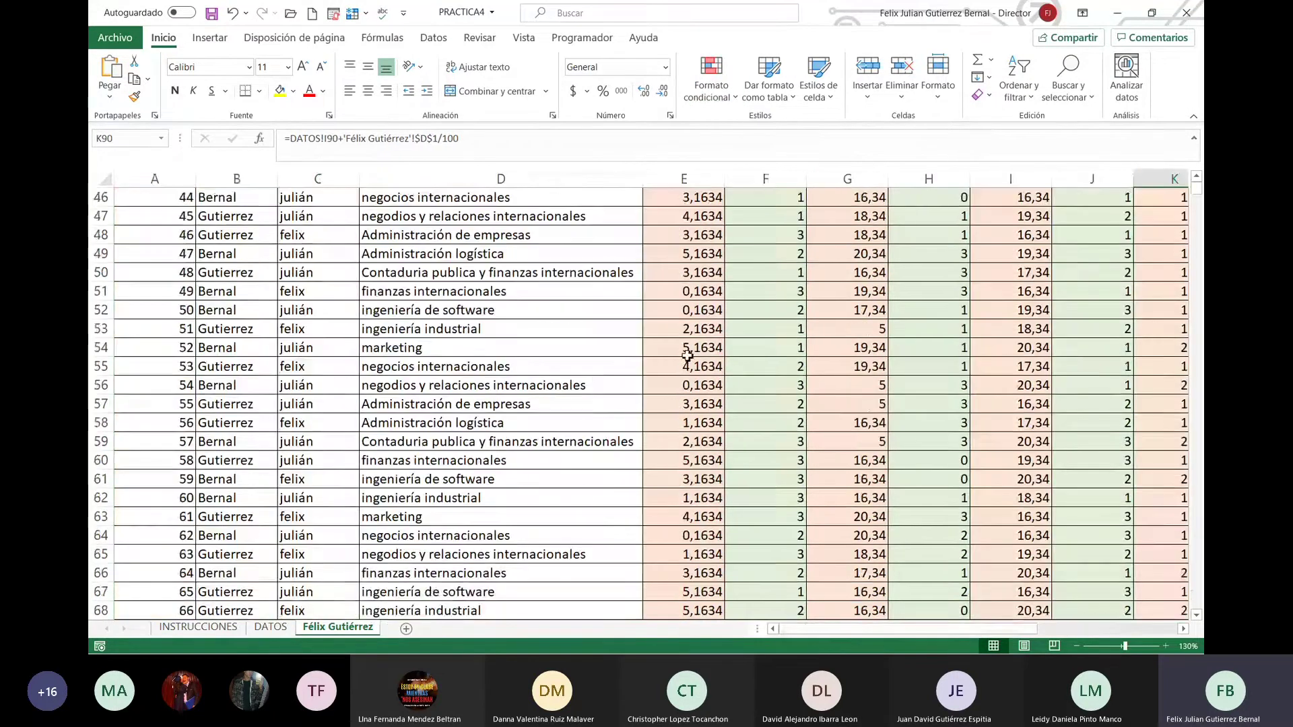
scroll(687, 356, "up", 6)
scroll(736, 340, "up", 5)
scroll(779, 324, "up", 4)
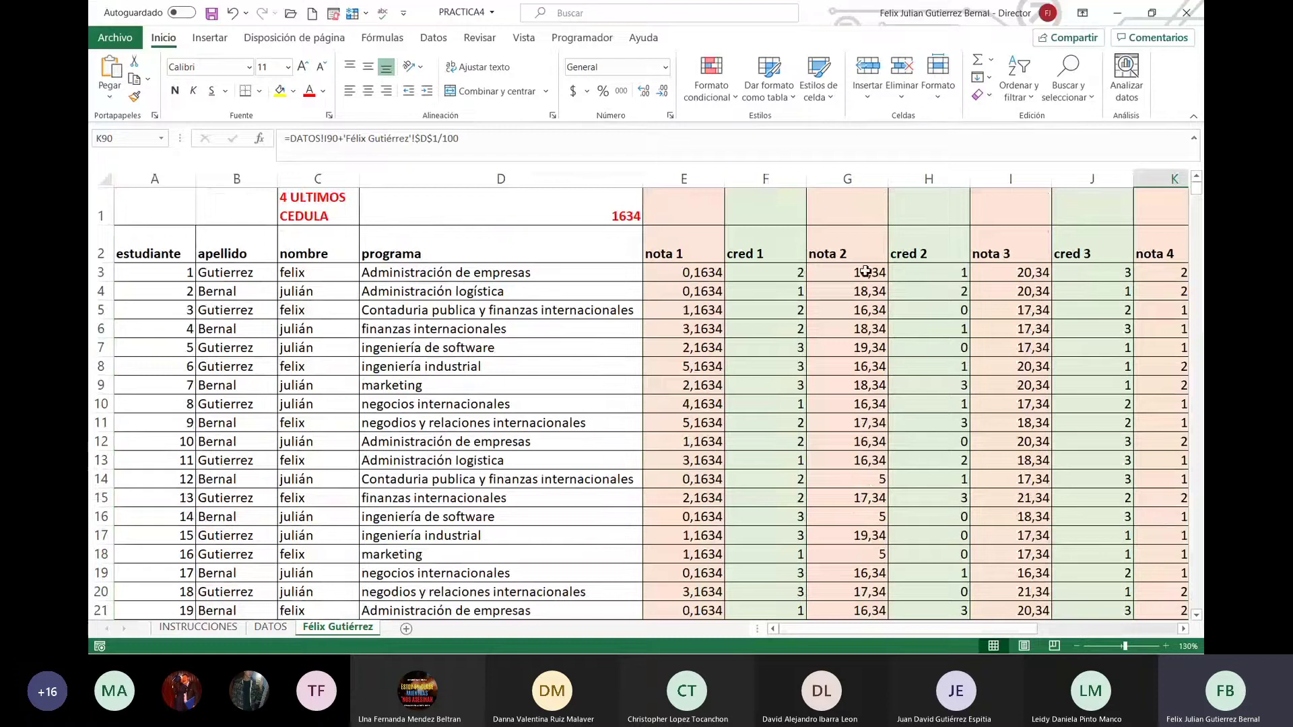
Step: Copy the nota 1 formula from E3 into G3 for the first student's nota 2
left_click(712, 274)
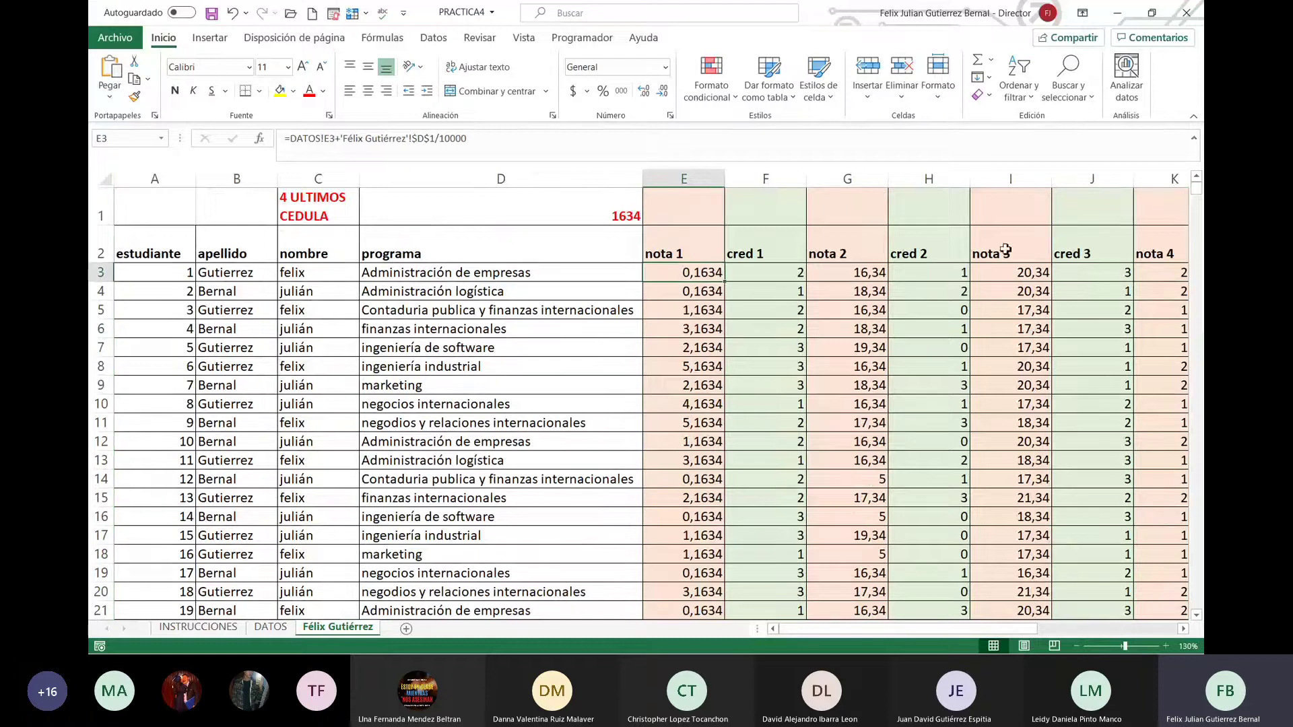
key("ctrl+c")
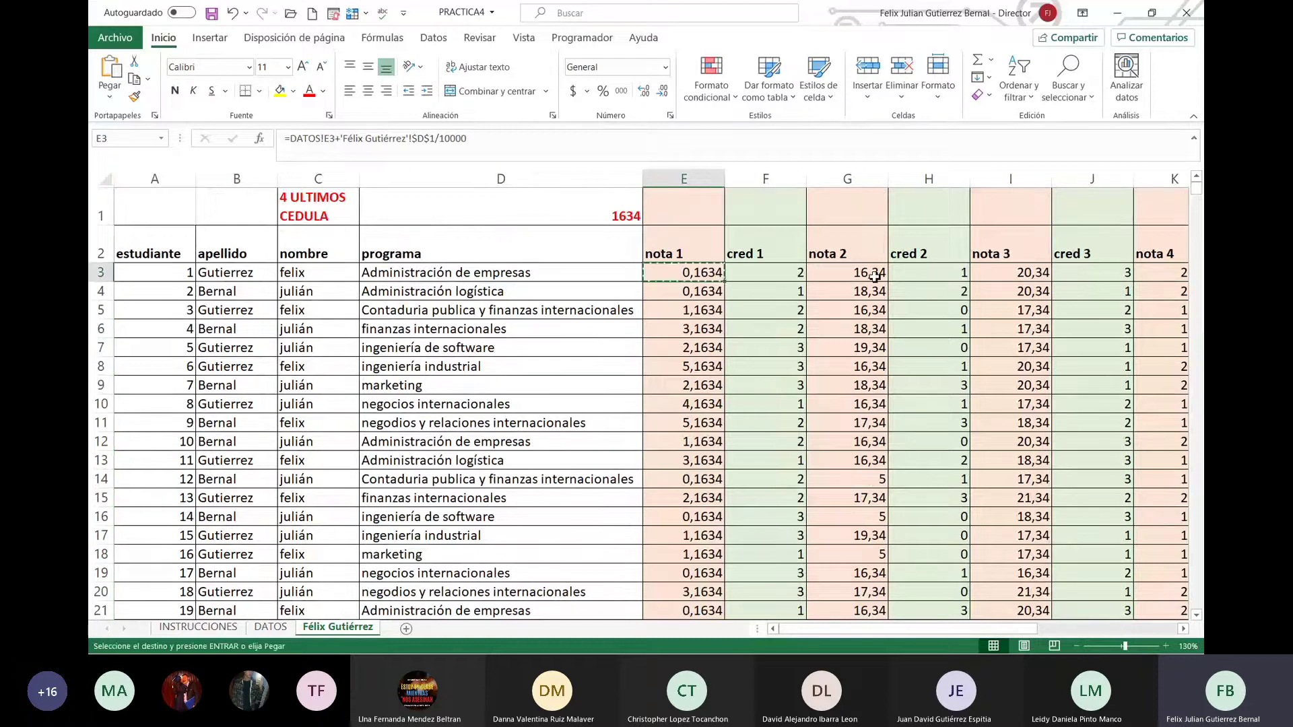
left_click(875, 276)
key("ctrl+v")
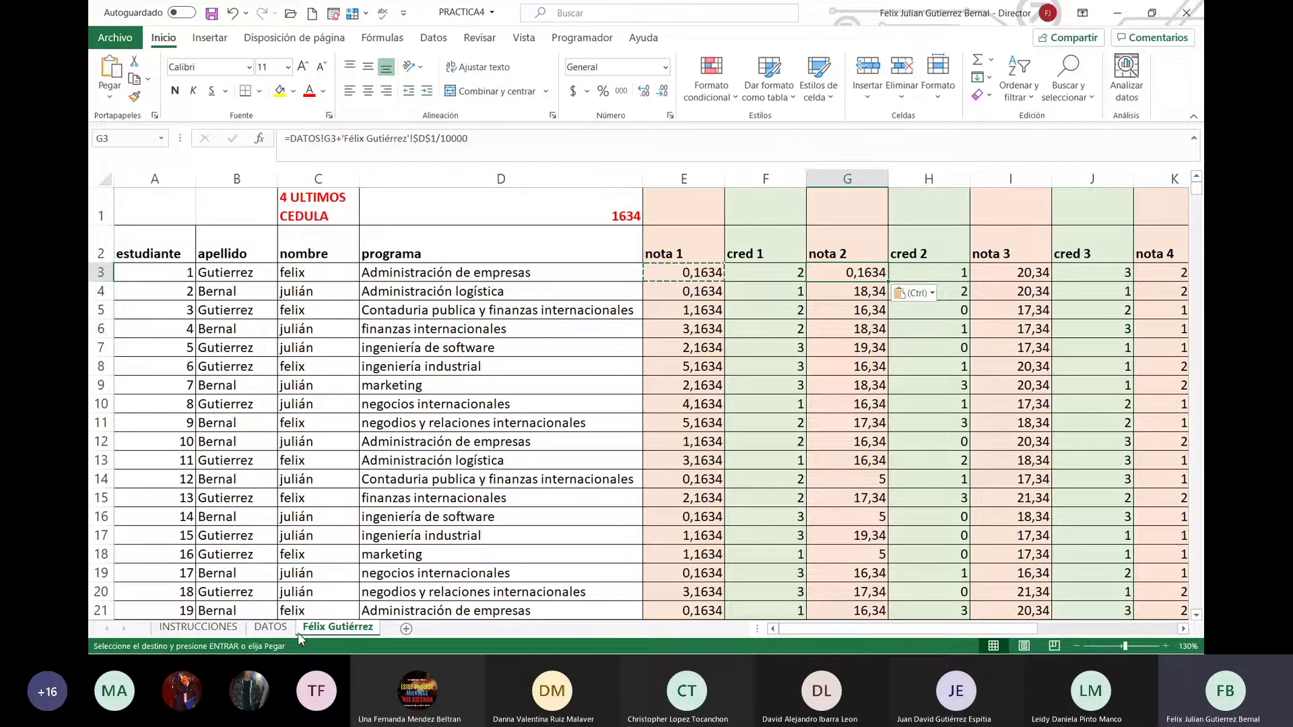
left_click(277, 628)
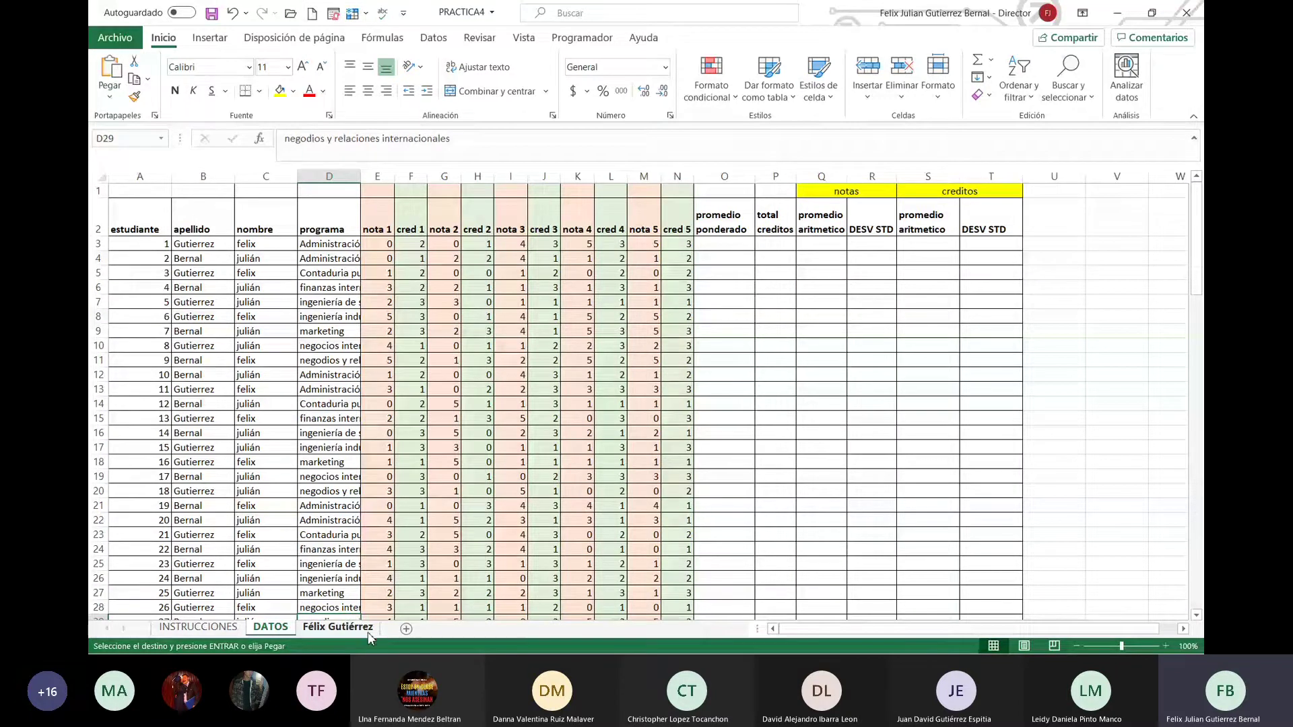
left_click(337, 628)
left_click(847, 272)
key("ctrl+v")
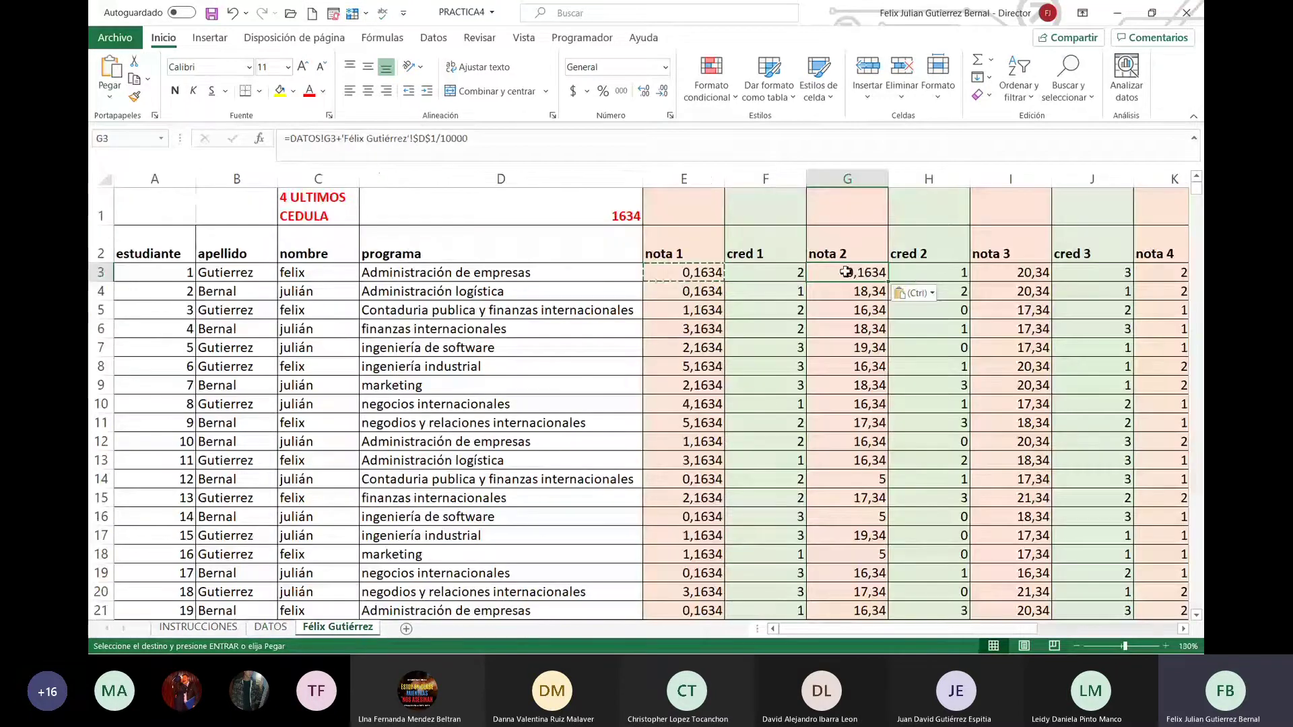
left_click(1040, 273)
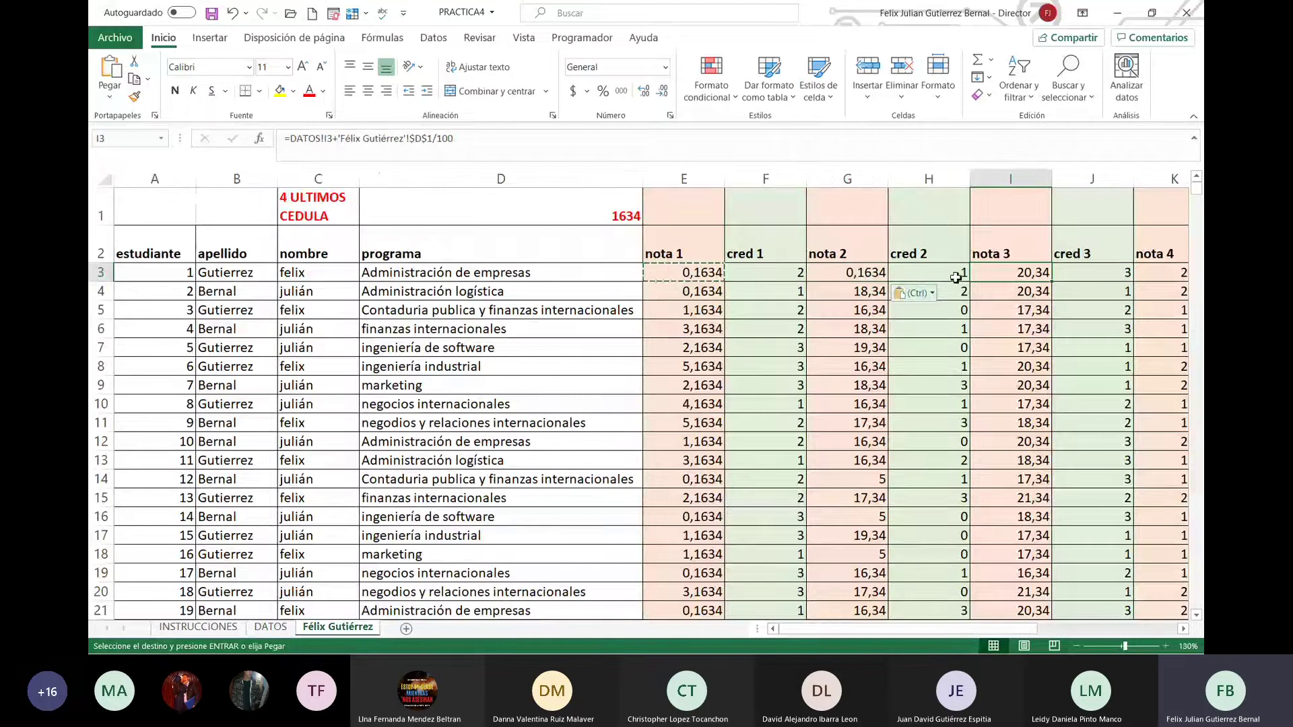
key("ctrl")
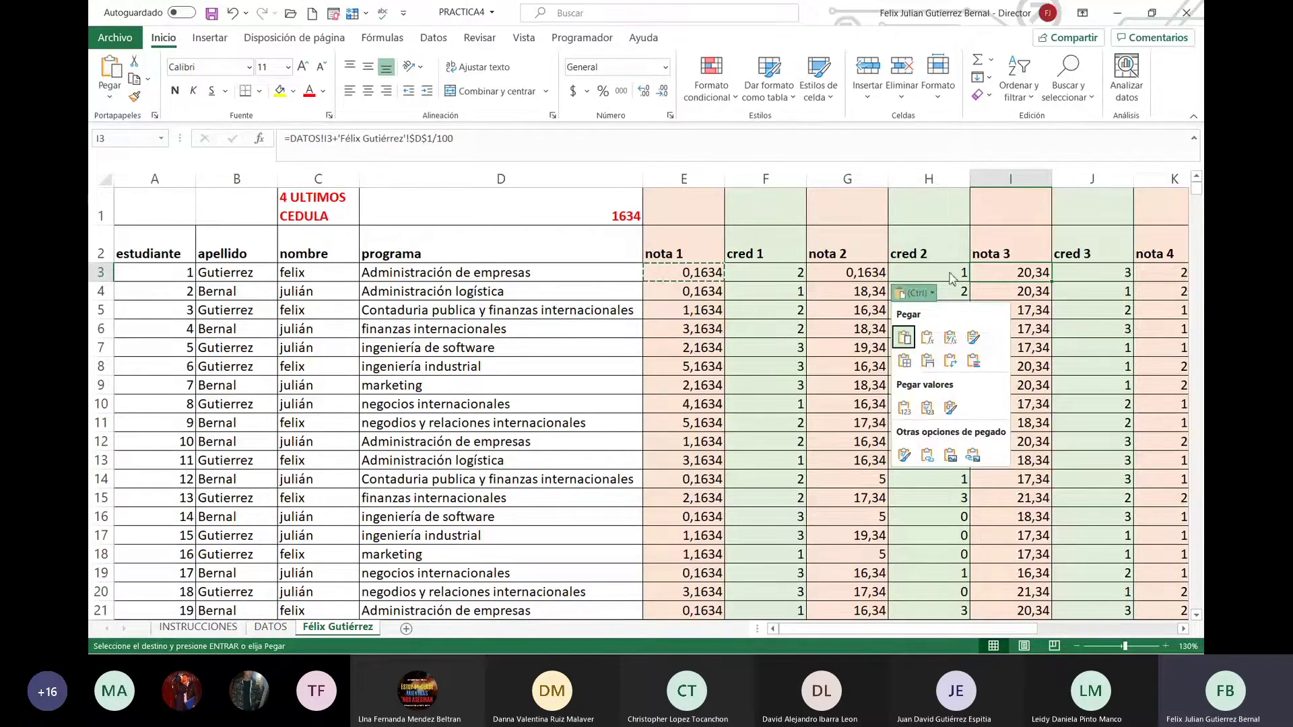
key("Escape")
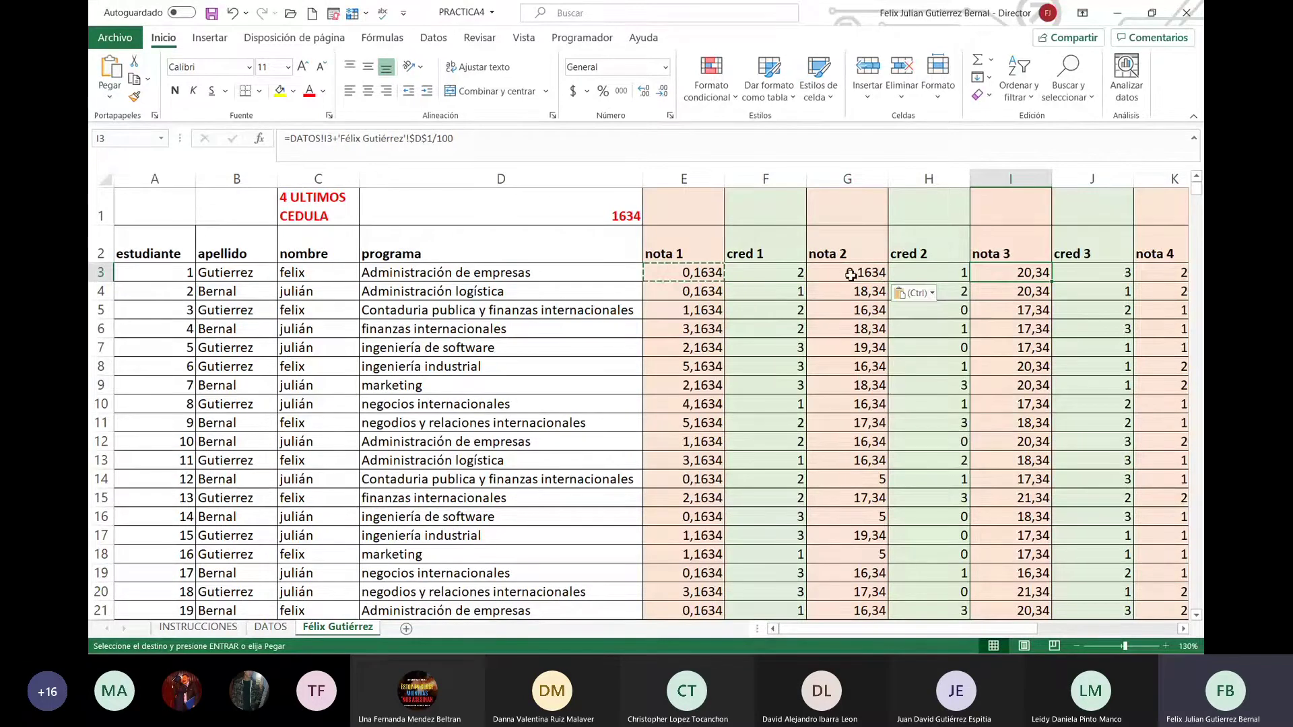
Step: Paste the G3 formula into I3 and K3 for nota 3 and nota 4
left_click(847, 279)
key("ctrl+c")
left_click(1037, 276)
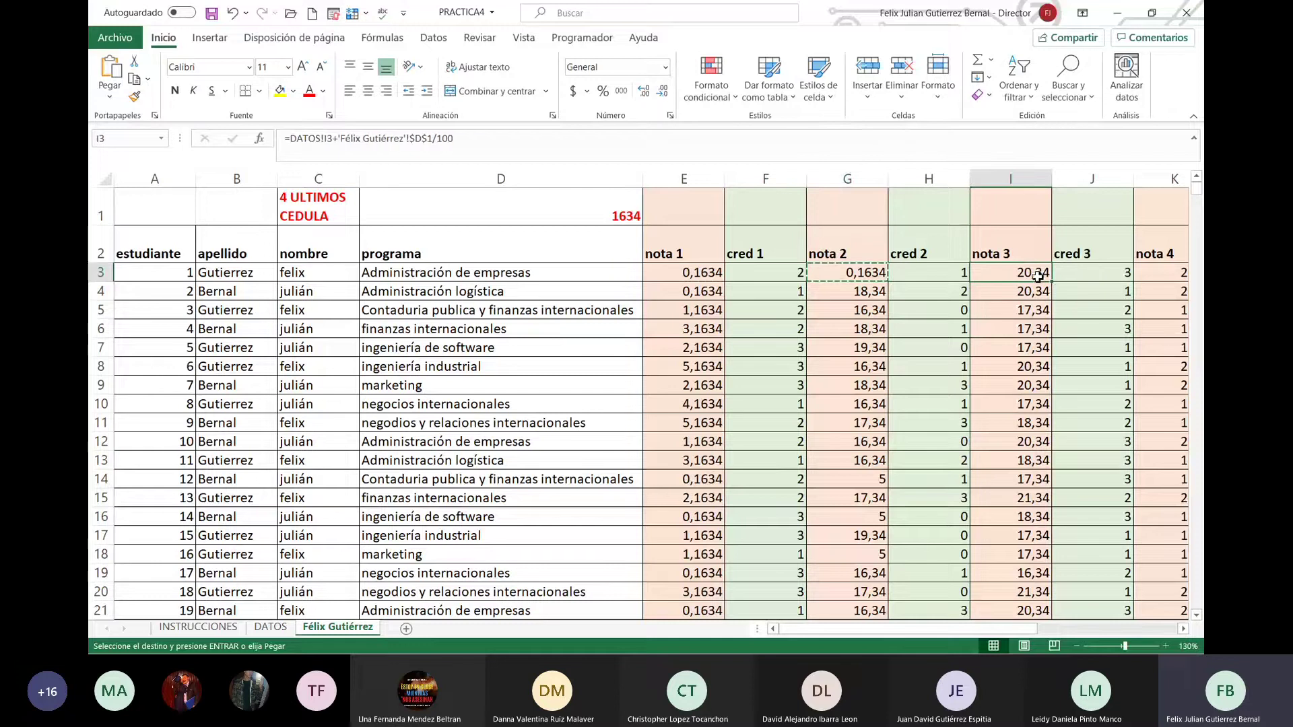
key("ctrl+v")
left_click(1154, 273)
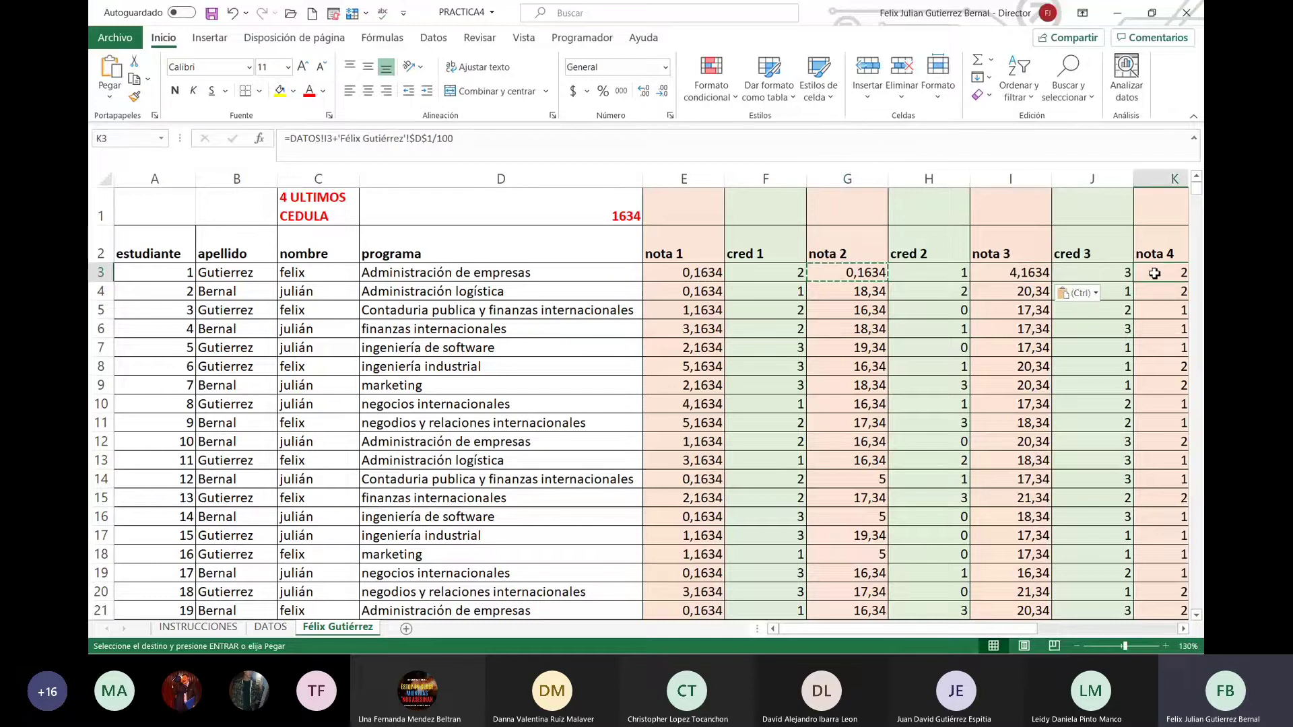
key("ctrl+v")
scroll(1155, 273, "right", 4)
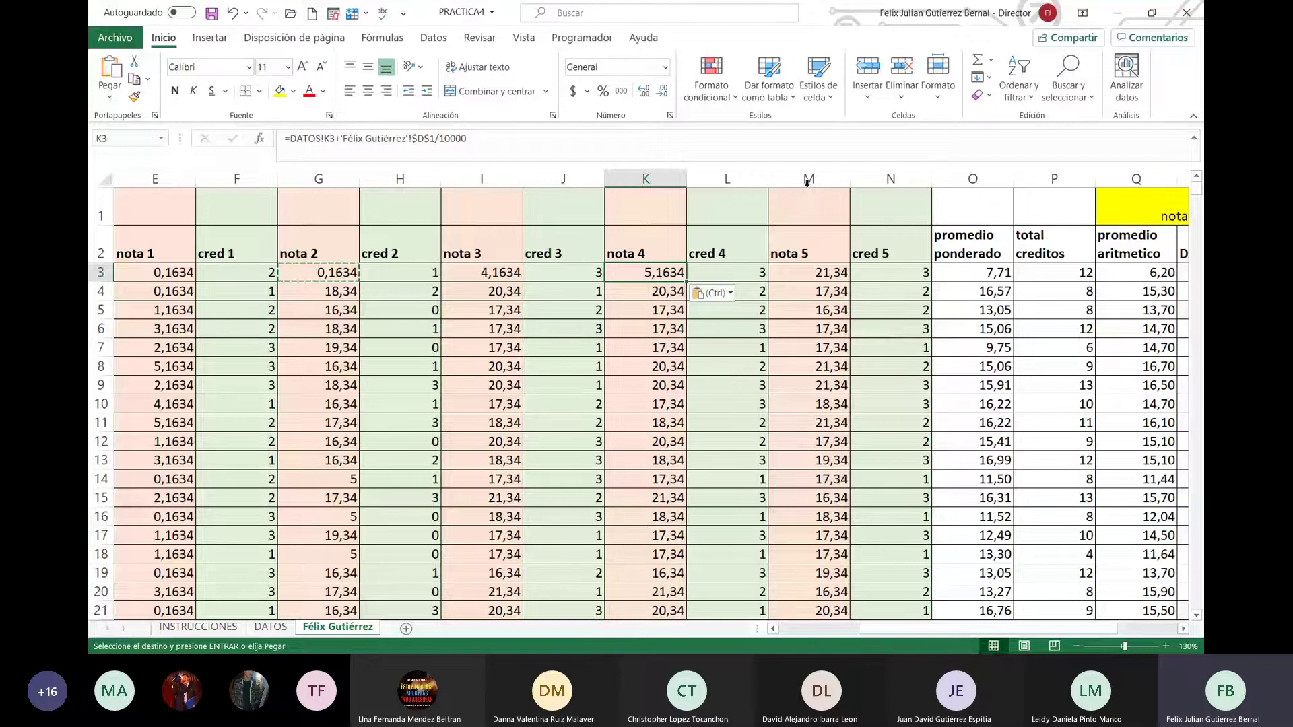
Step: Delete the nota 5 and cred 5 columns and clear the #¡REF! results down to row 103
left_click_drag(809, 179, 882, 192)
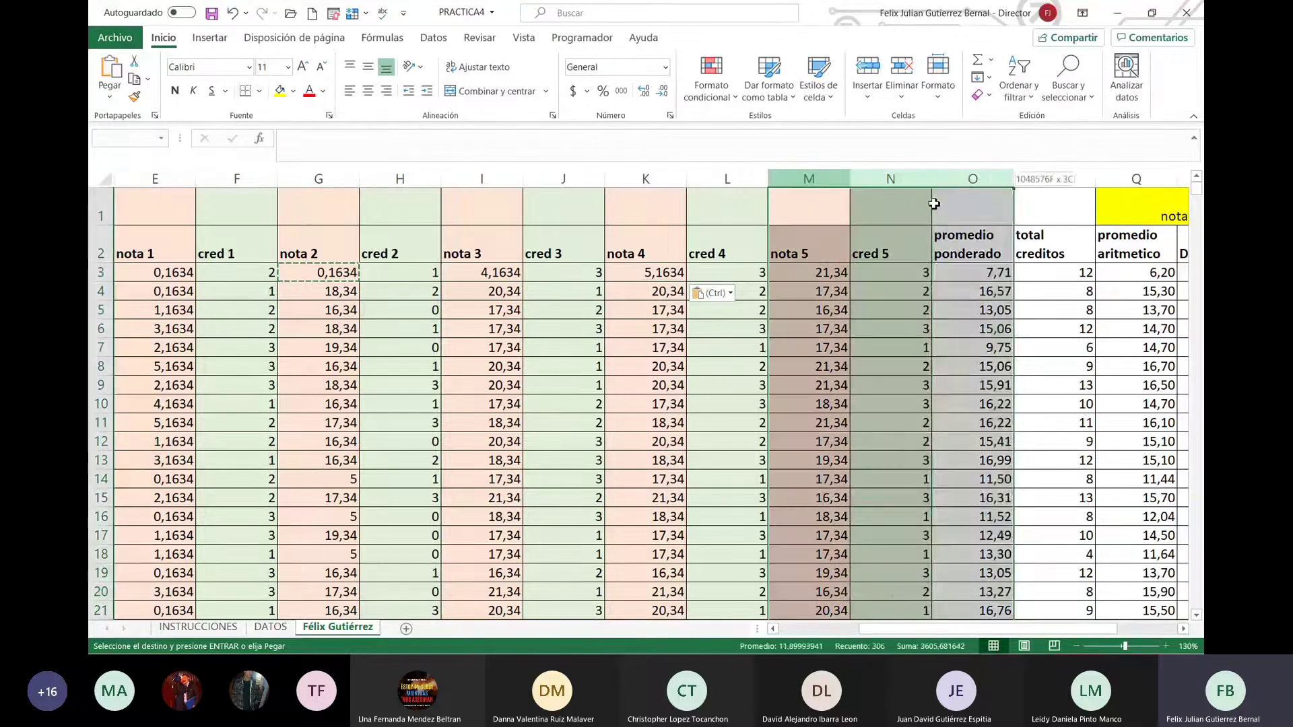
right_click(888, 181)
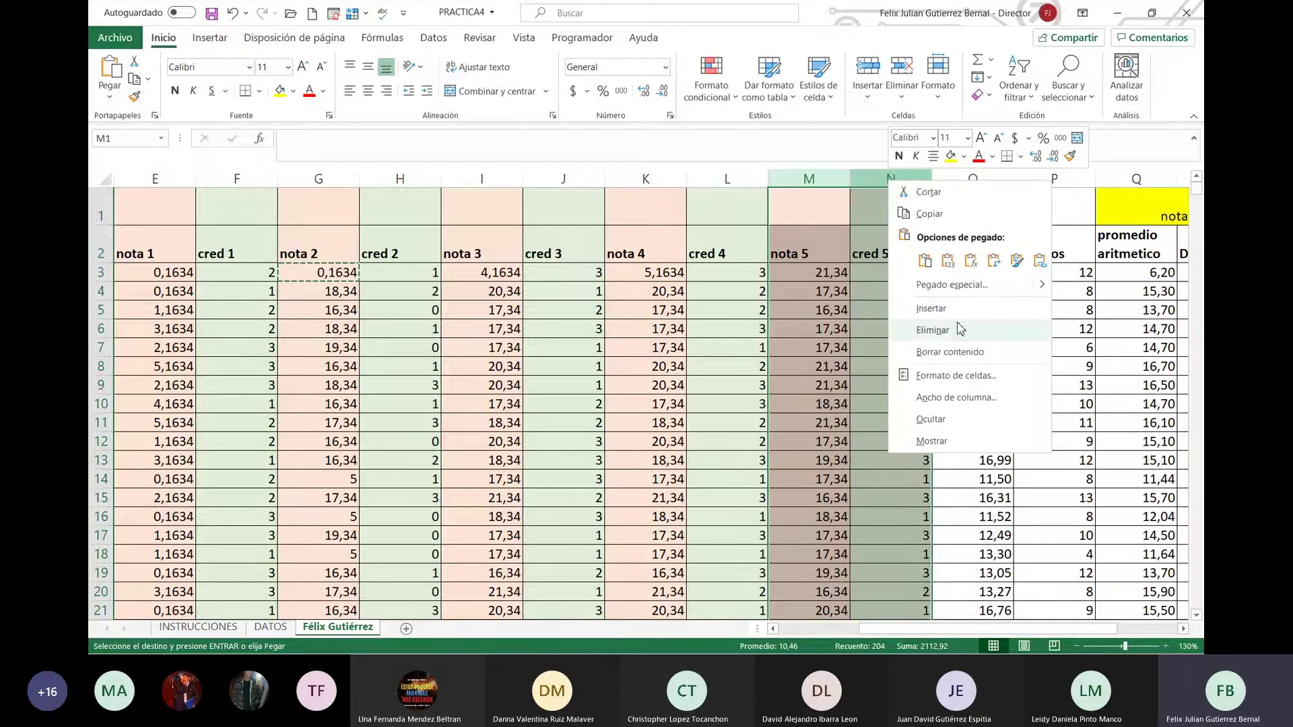
left_click(931, 330)
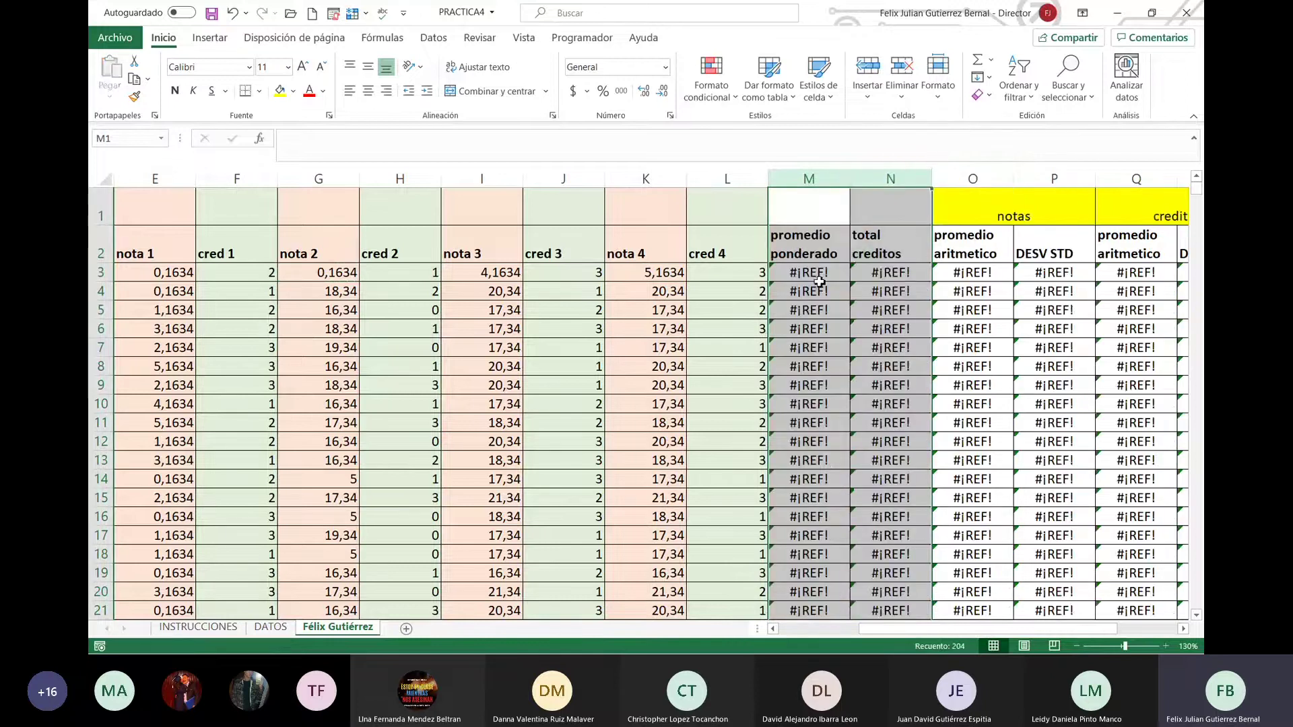
mouse_move(809, 272)
left_mouse_down()
mouse_move(1073, 317)
mouse_move(1024, 650)
mouse_move(1026, 619)
left_mouse_up()
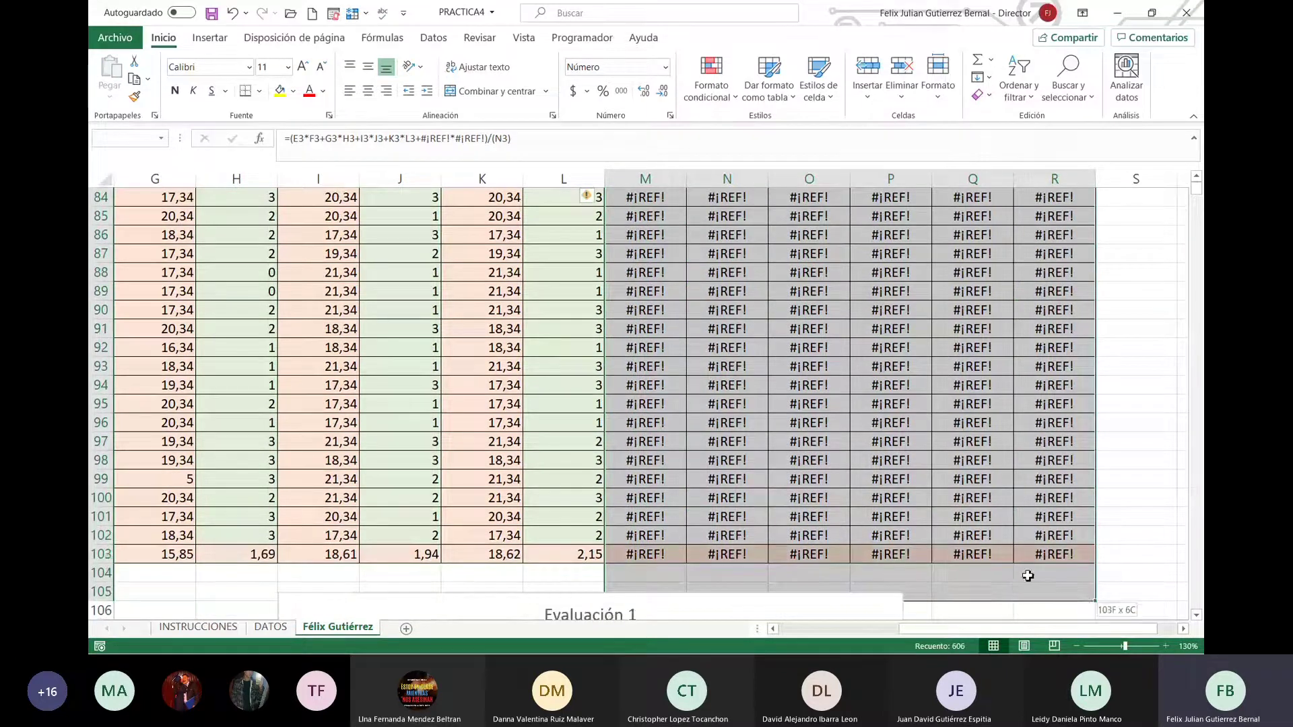
key("Delete")
Step: Check the copied formulas in I3 and K3 and the cred 4 value in L3
left_click(565, 327)
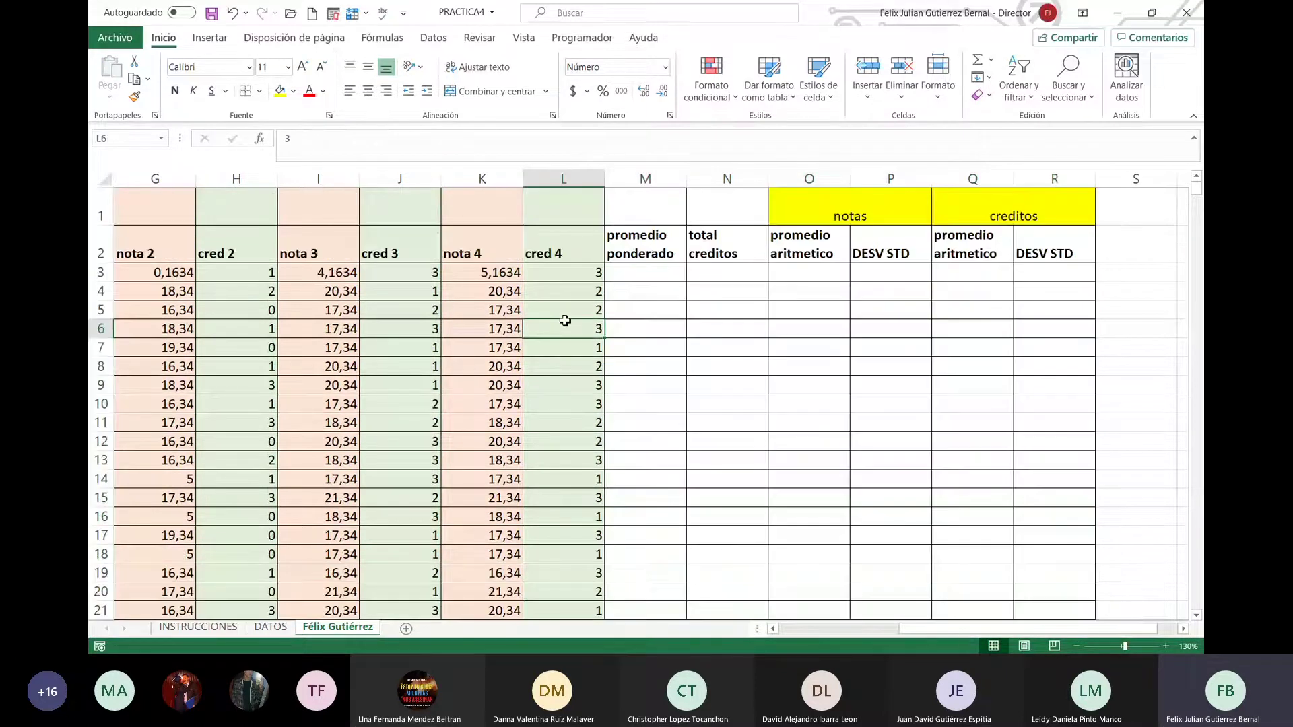
left_click(499, 272)
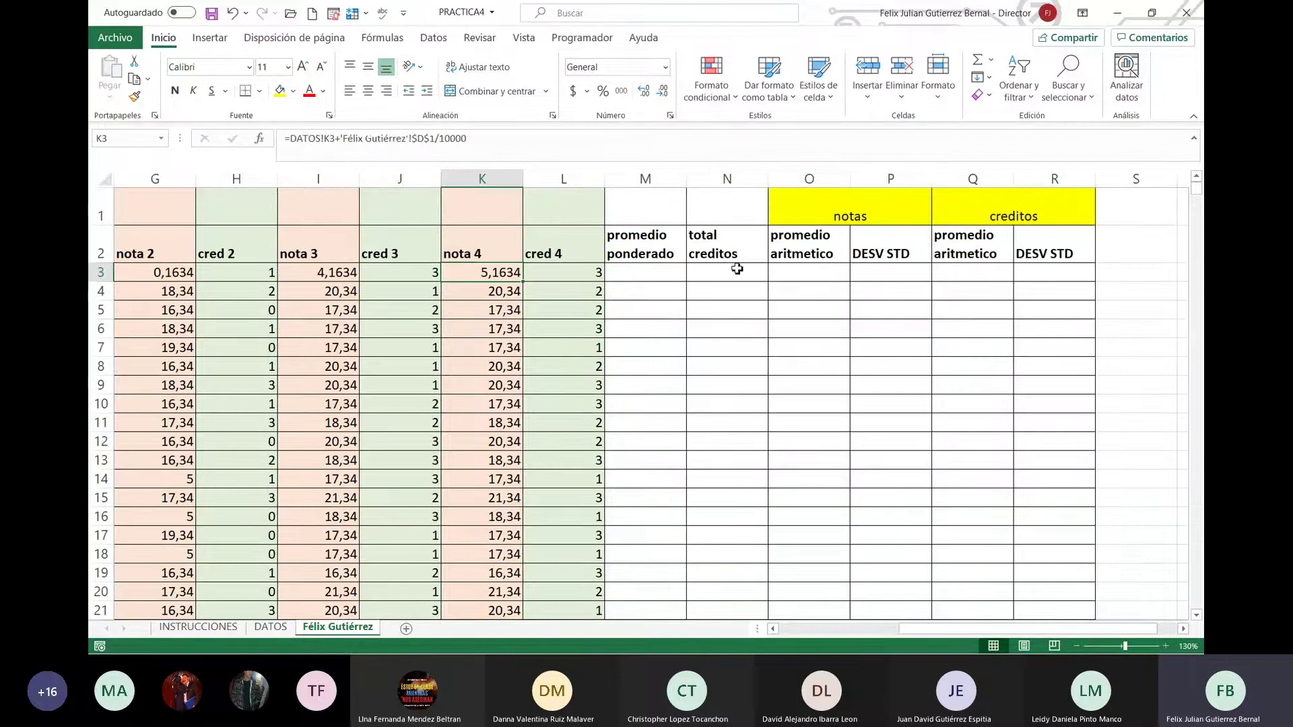
key("Left")
key("Left")
key("Left")
key("Left")
key("Left")
key("Left")
key("Left")
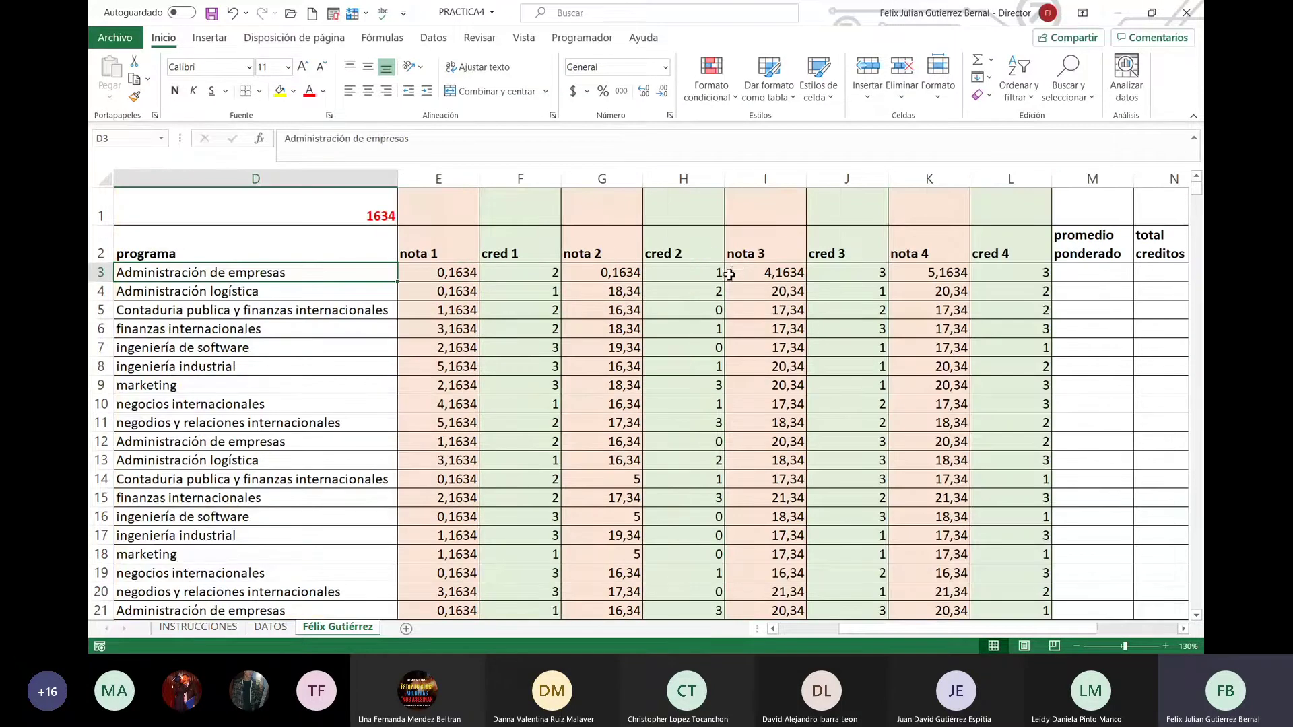
left_click(756, 278)
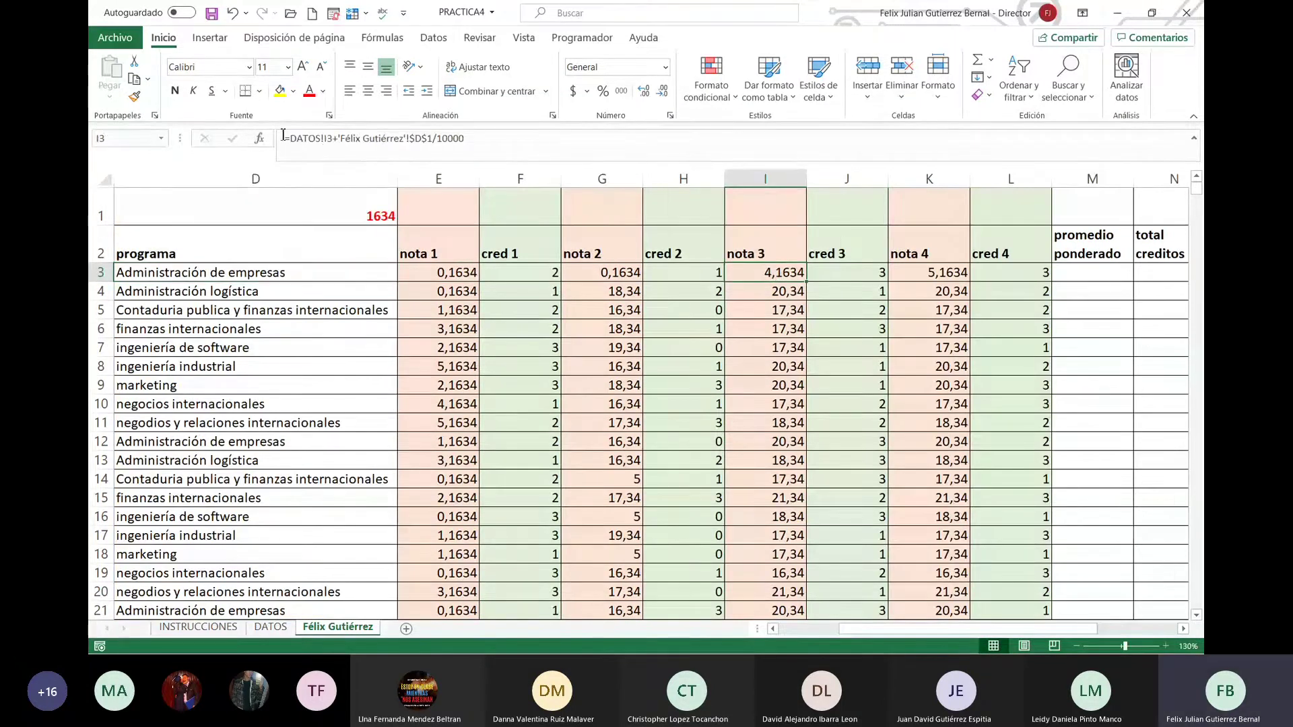
left_click(324, 139)
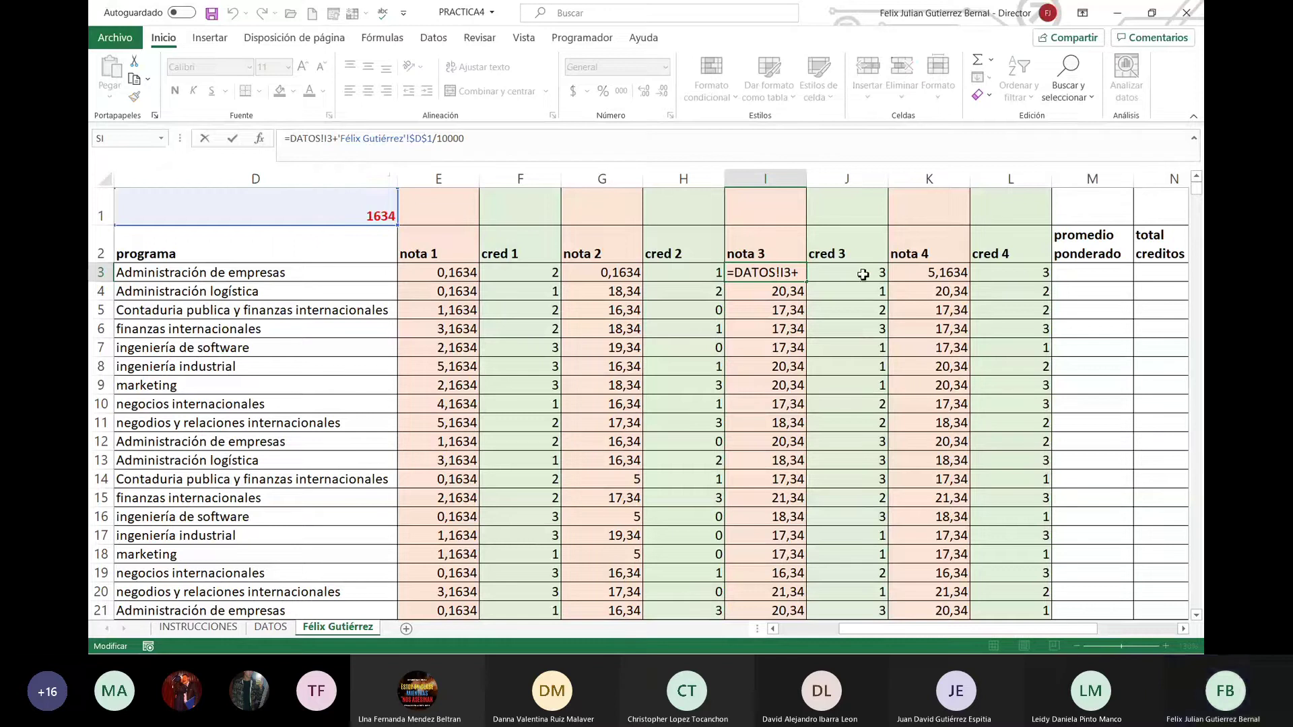
key("Escape")
left_click(1042, 272)
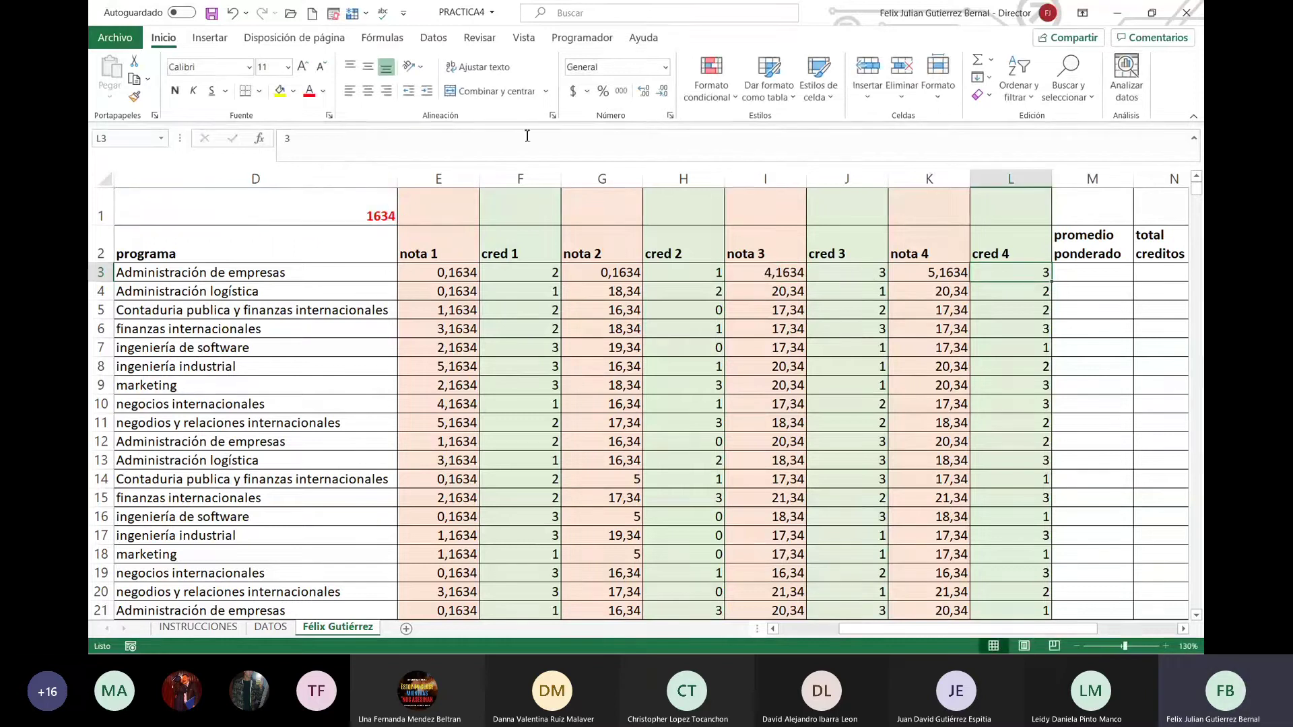
left_click(944, 280)
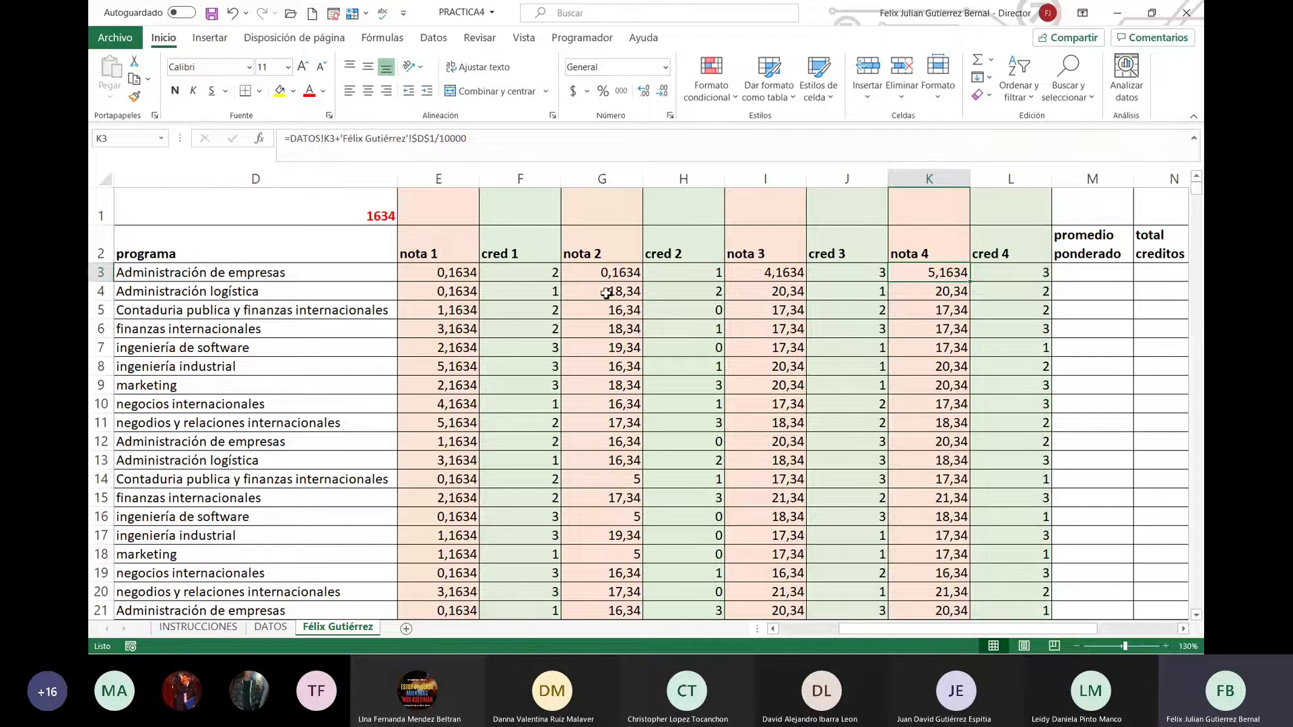
Step: Fill the G3, I3 and K3 formulas down their nota 2, nota 3 and nota 4 columns
left_click(630, 275)
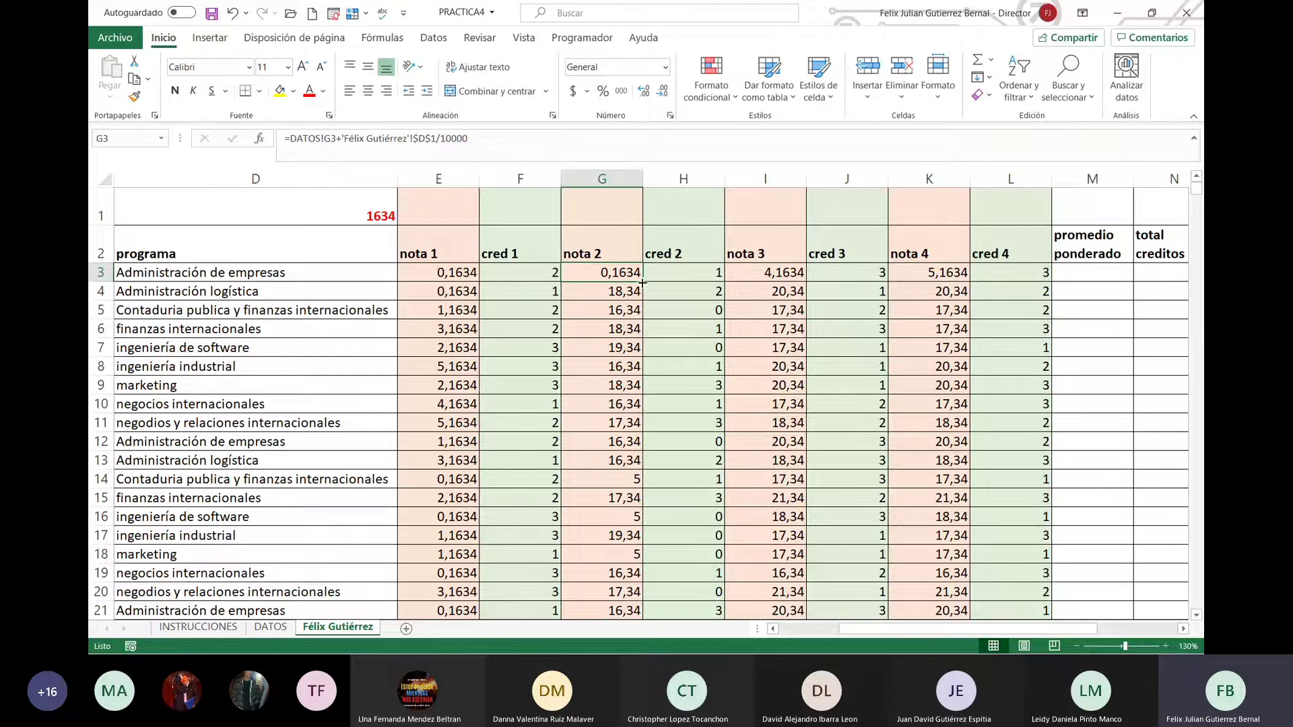
double_click(643, 282)
left_click(800, 274)
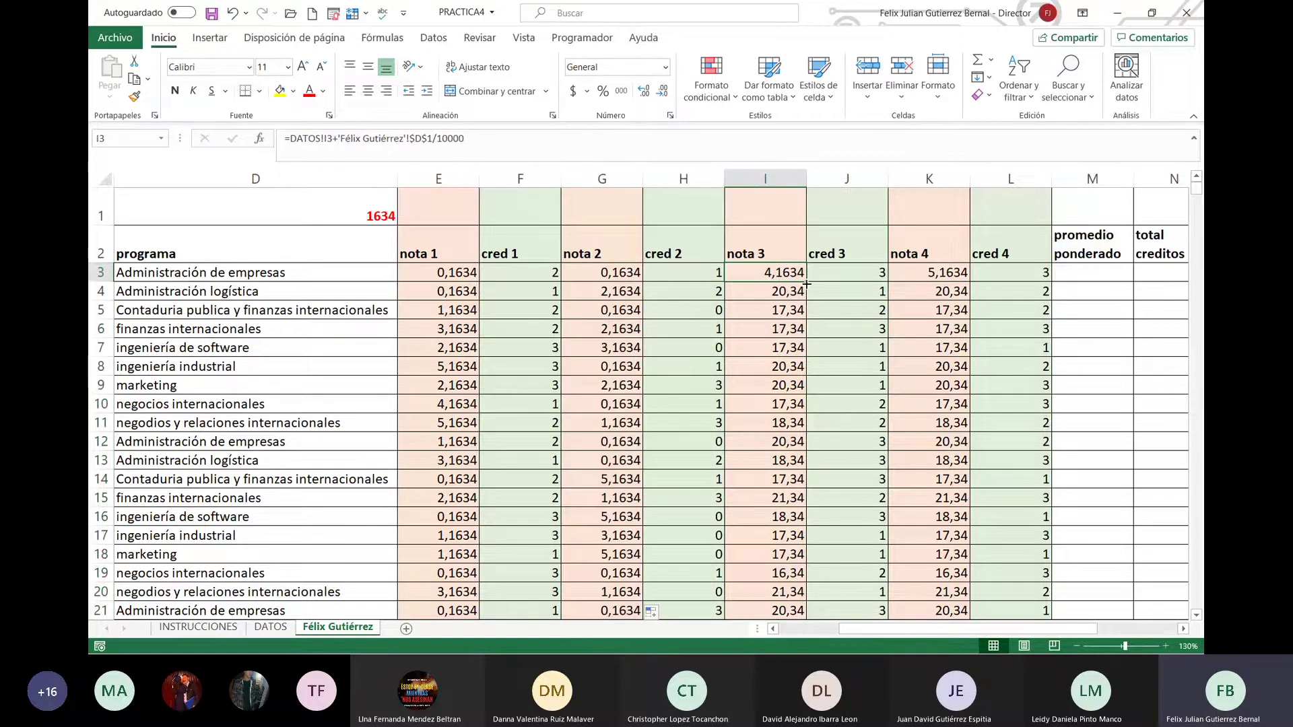
double_click(806, 283)
left_click(933, 276)
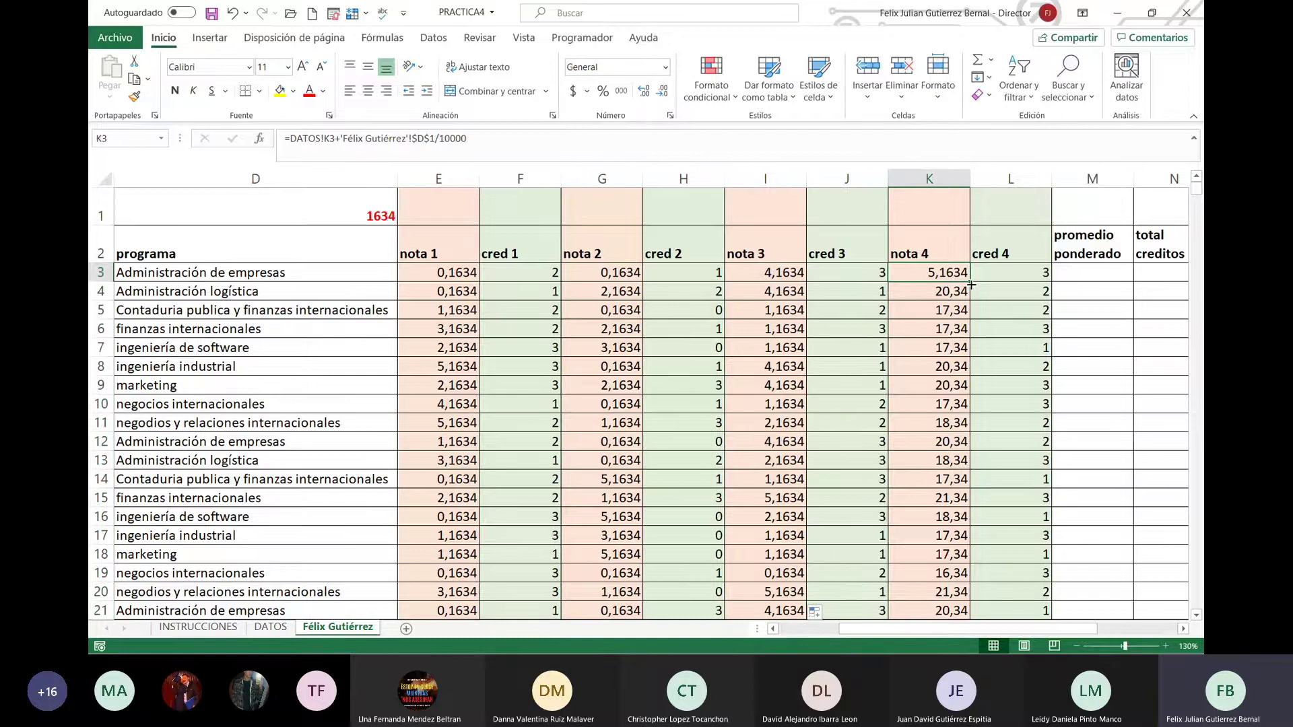
double_click(971, 285)
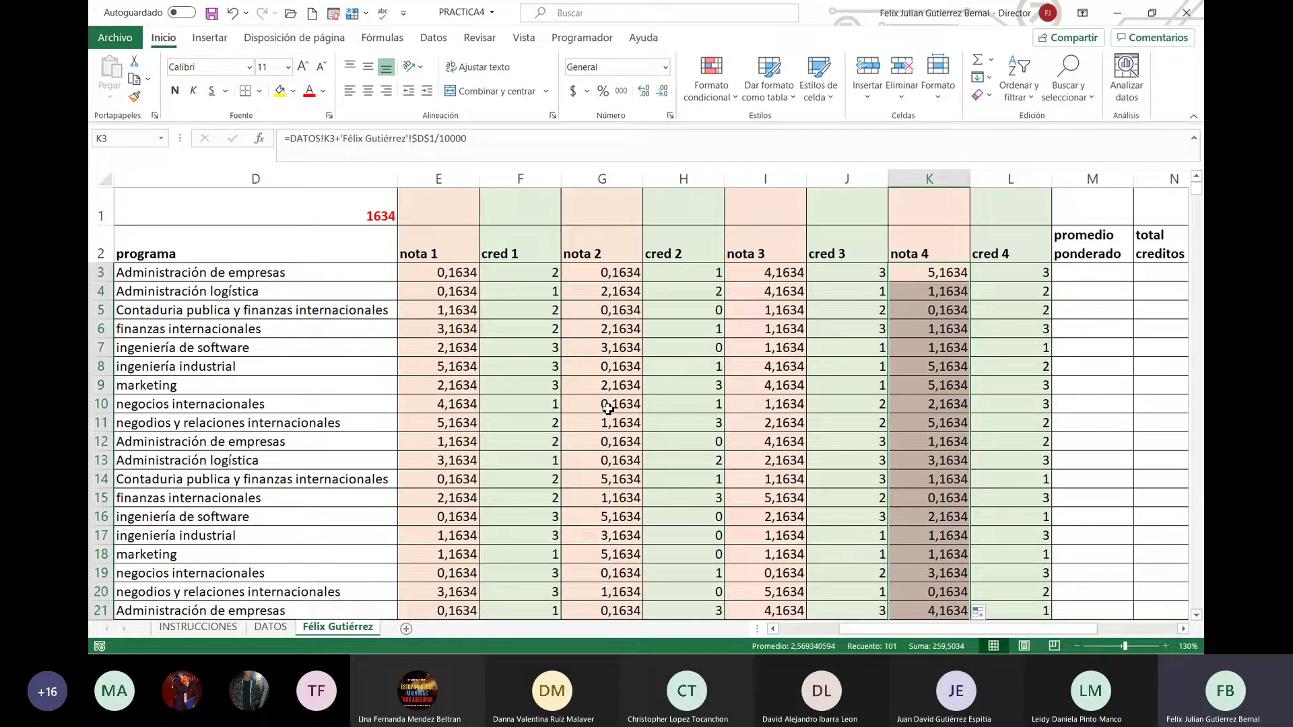
Step: Enter a different set of last four cédula digits in D1
left_click(381, 215)
type("145")
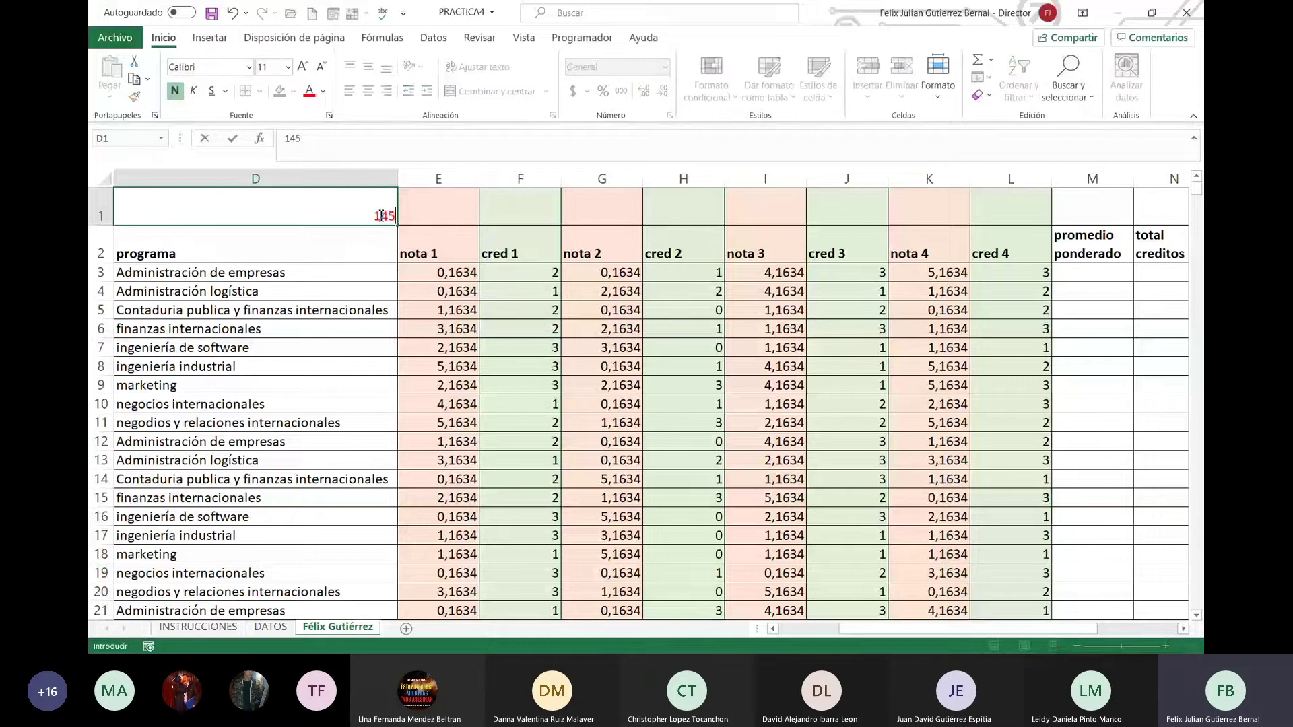
key("BackSpace")
key("BackSpace")
type("4")
key("Return")
Step: Select every student's nota and cred values from E3 to the last row of column L
scroll(630, 434, "down", 1)
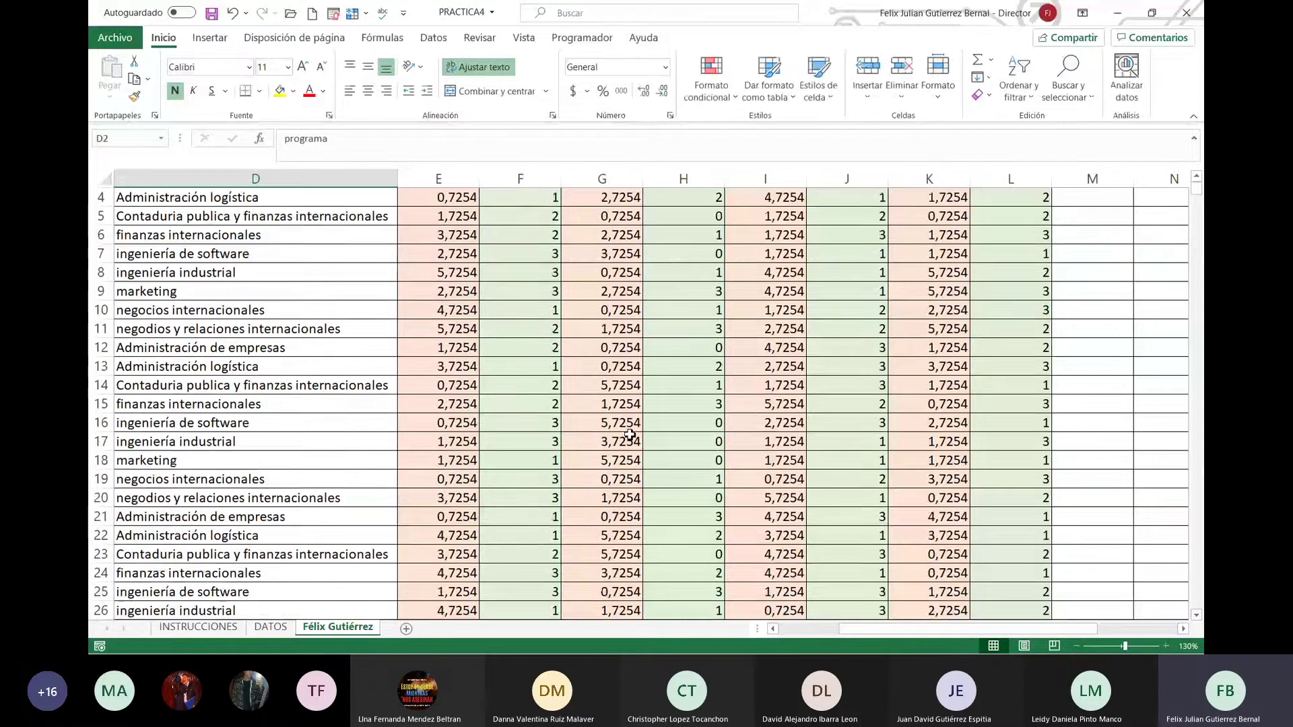
scroll(630, 434, "down", 6)
scroll(629, 434, "down", 5)
scroll(630, 434, "down", 7)
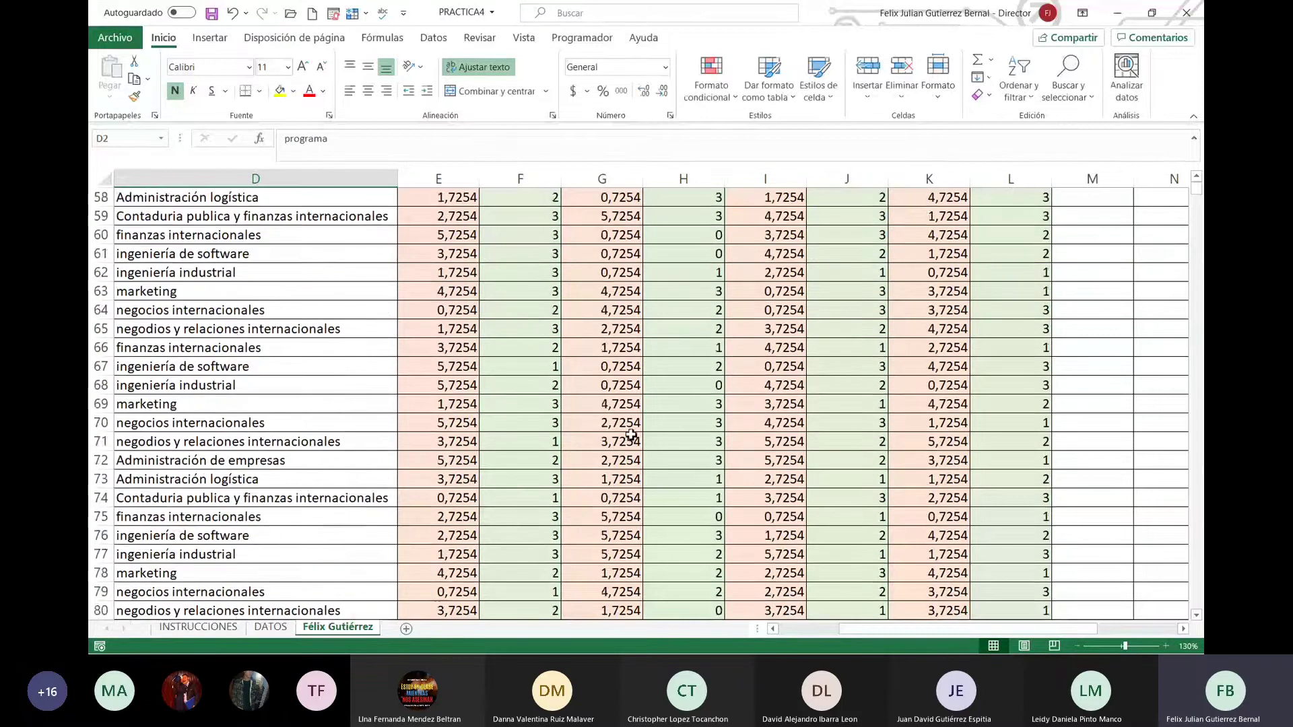
scroll(631, 434, "up", 12)
scroll(631, 434, "up", 6)
scroll(631, 434, "up", 1)
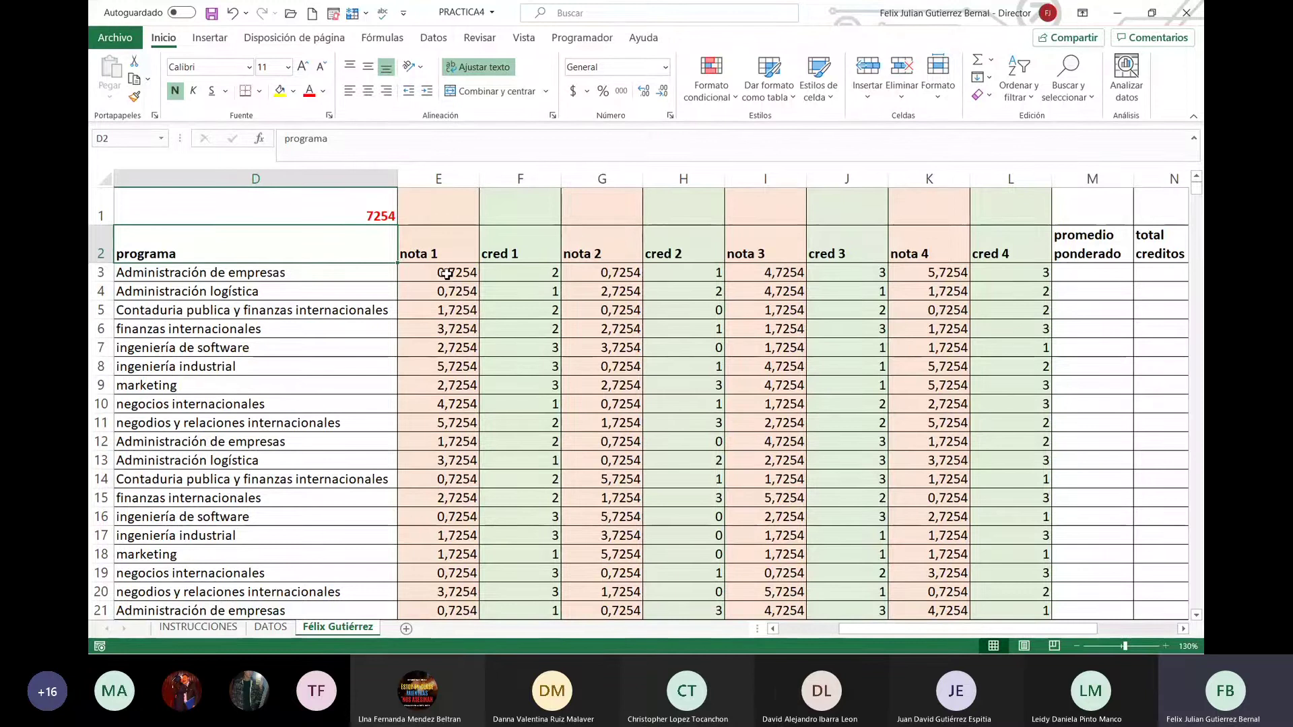
mouse_move(447, 273)
left_mouse_down()
mouse_move(1018, 384)
mouse_move(1015, 605)
mouse_move(1015, 592)
left_mouse_up()
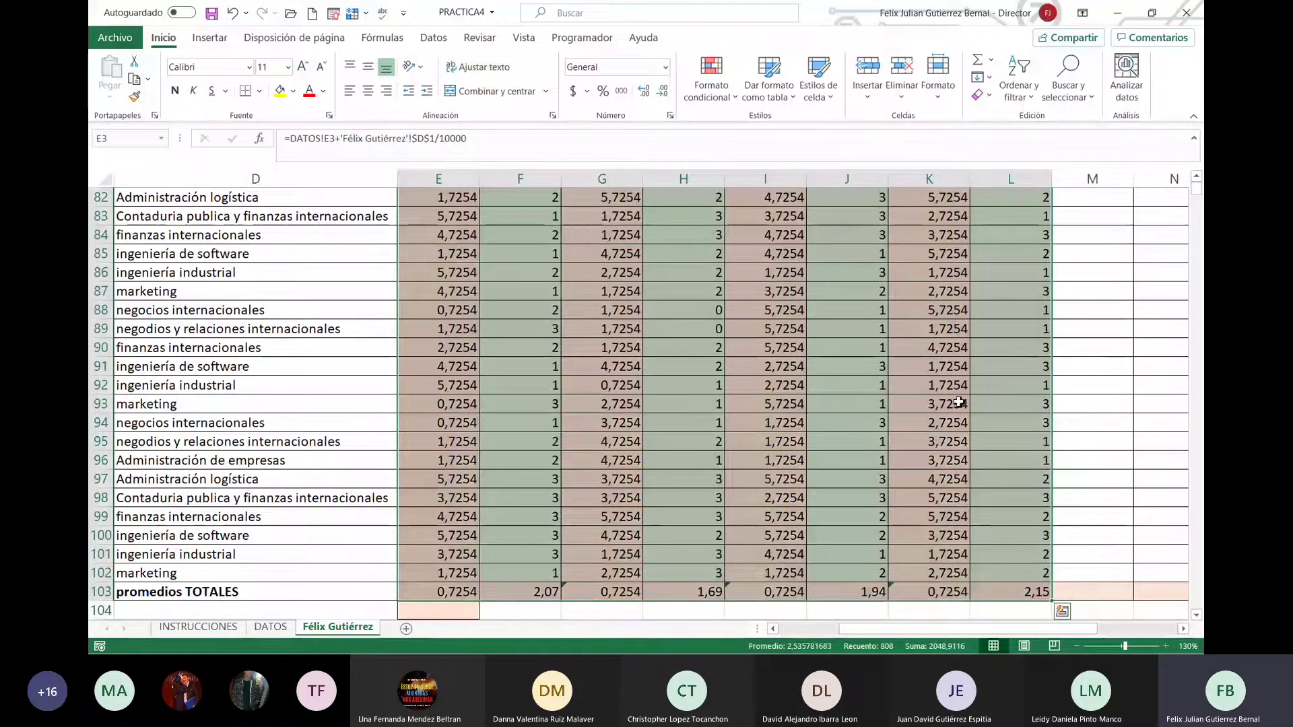
scroll(960, 403, "up", 11)
scroll(960, 402, "up", 1)
Step: Add a Greater Than 5 conditional formatting rule that highlights values in red
scroll(960, 403, "up", 15)
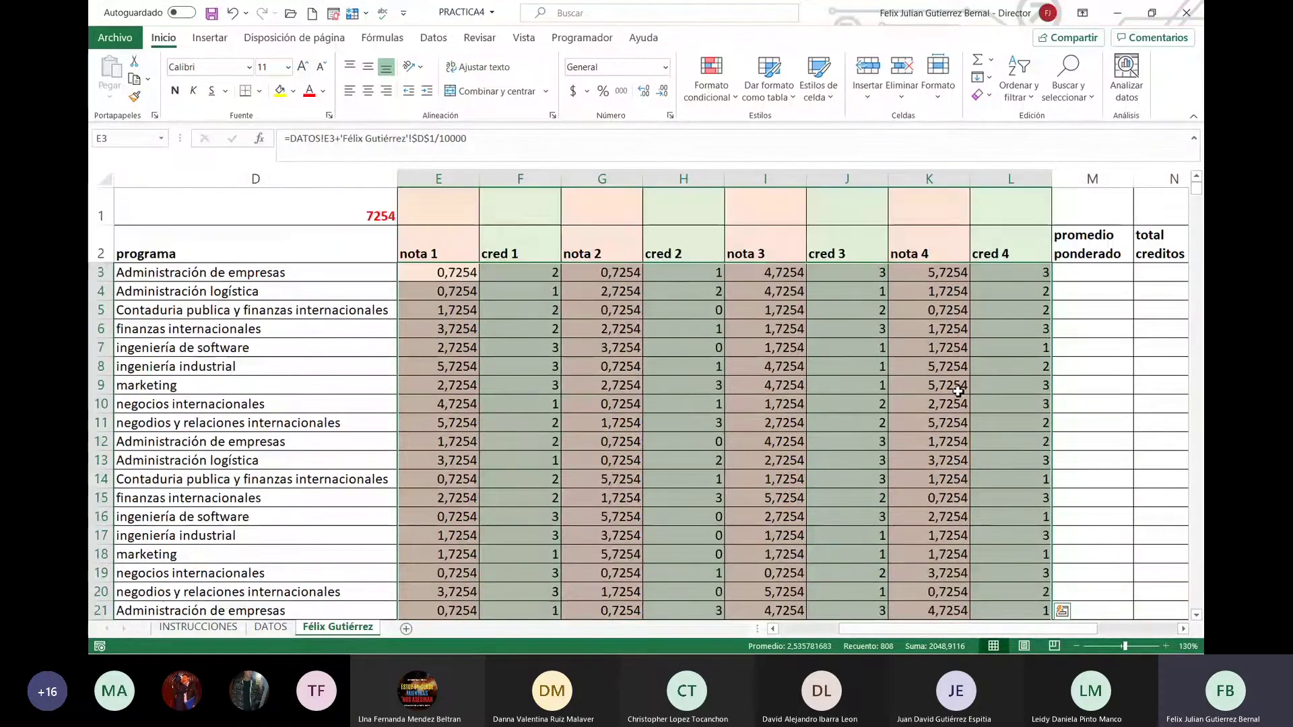
left_click(721, 101)
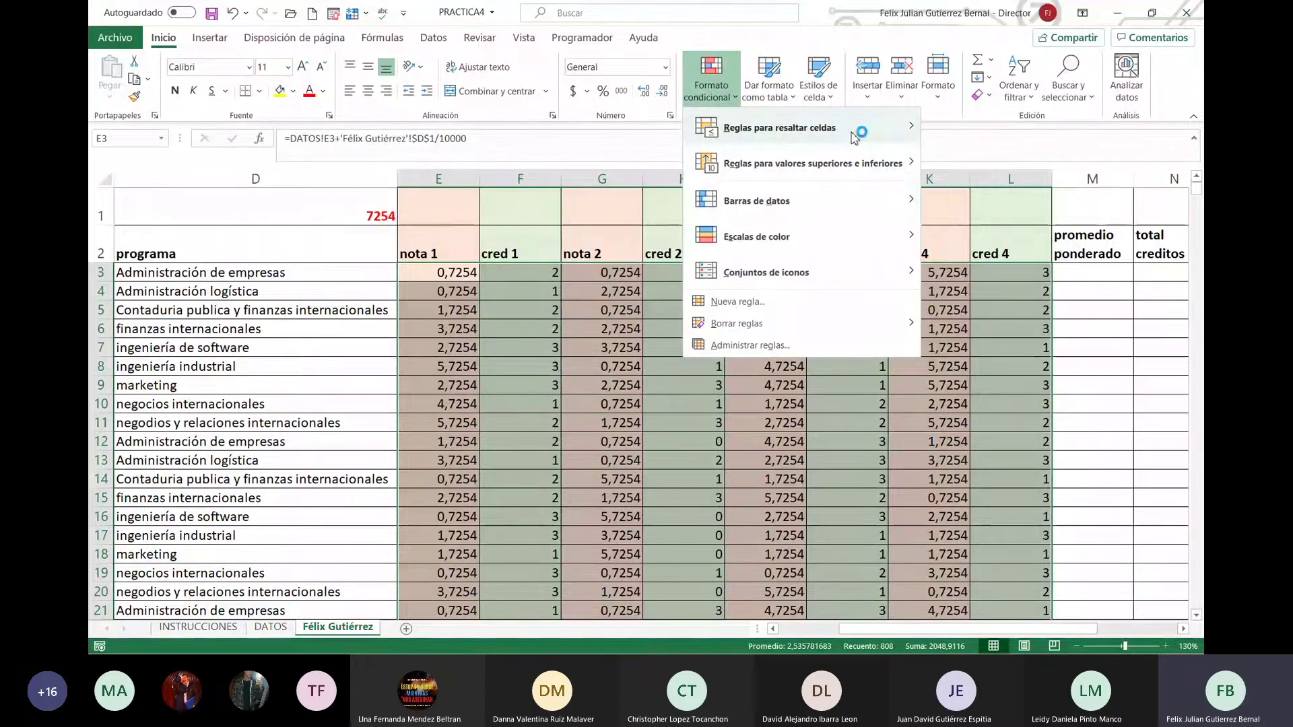
mouse_move(778, 127)
left_click(997, 130)
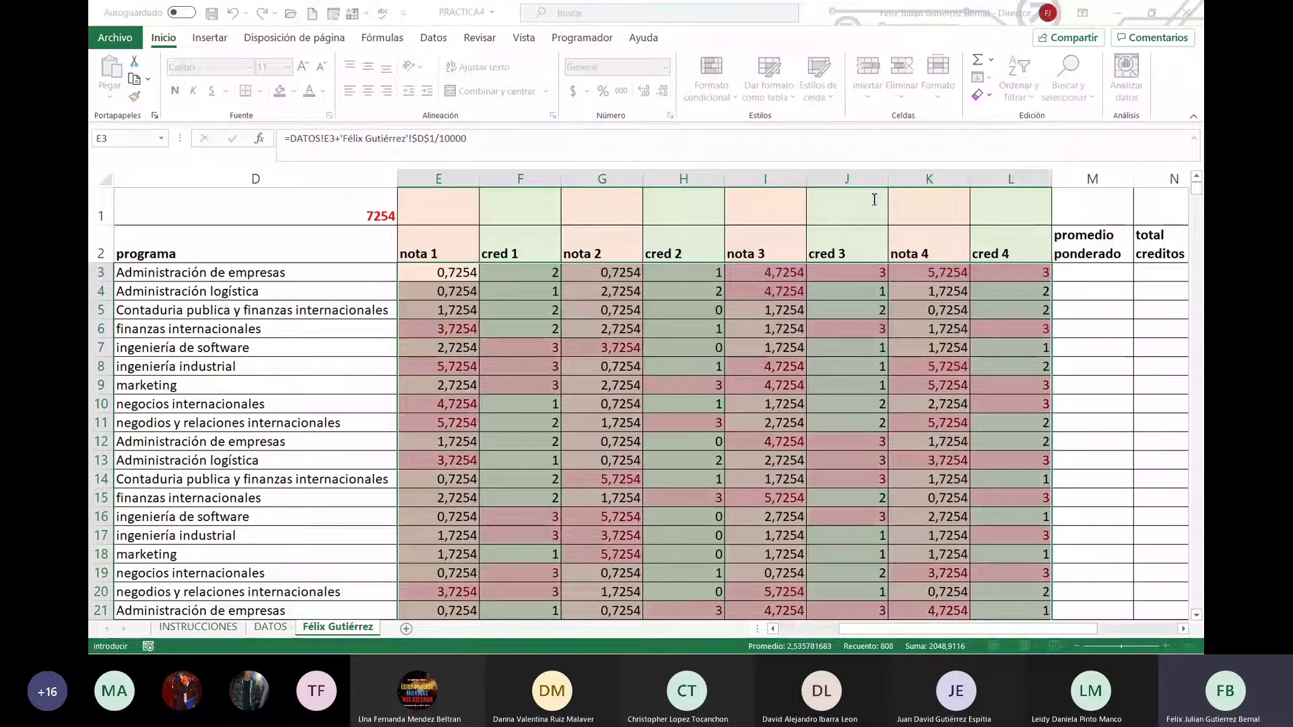
type("5")
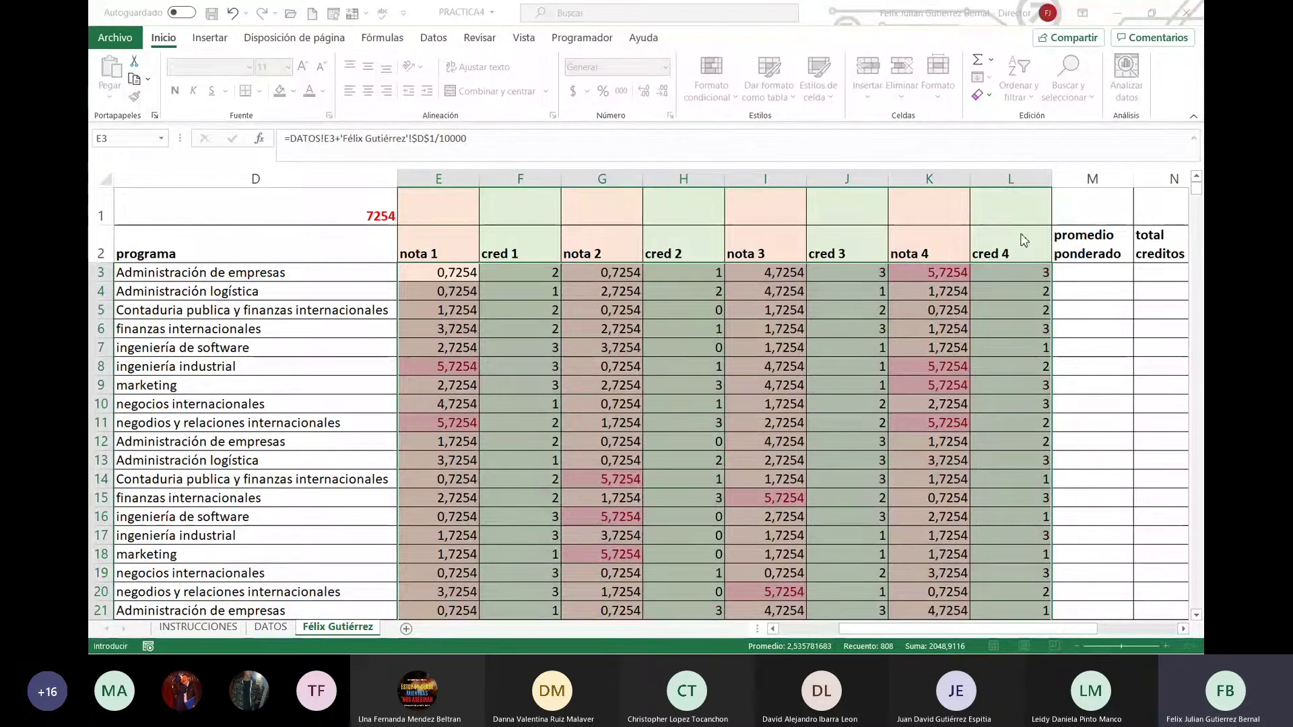
Step: Replace the 5,7254 nota 1 grades in cells E8, E11 and E33 with 5
key("ctrl+Return")
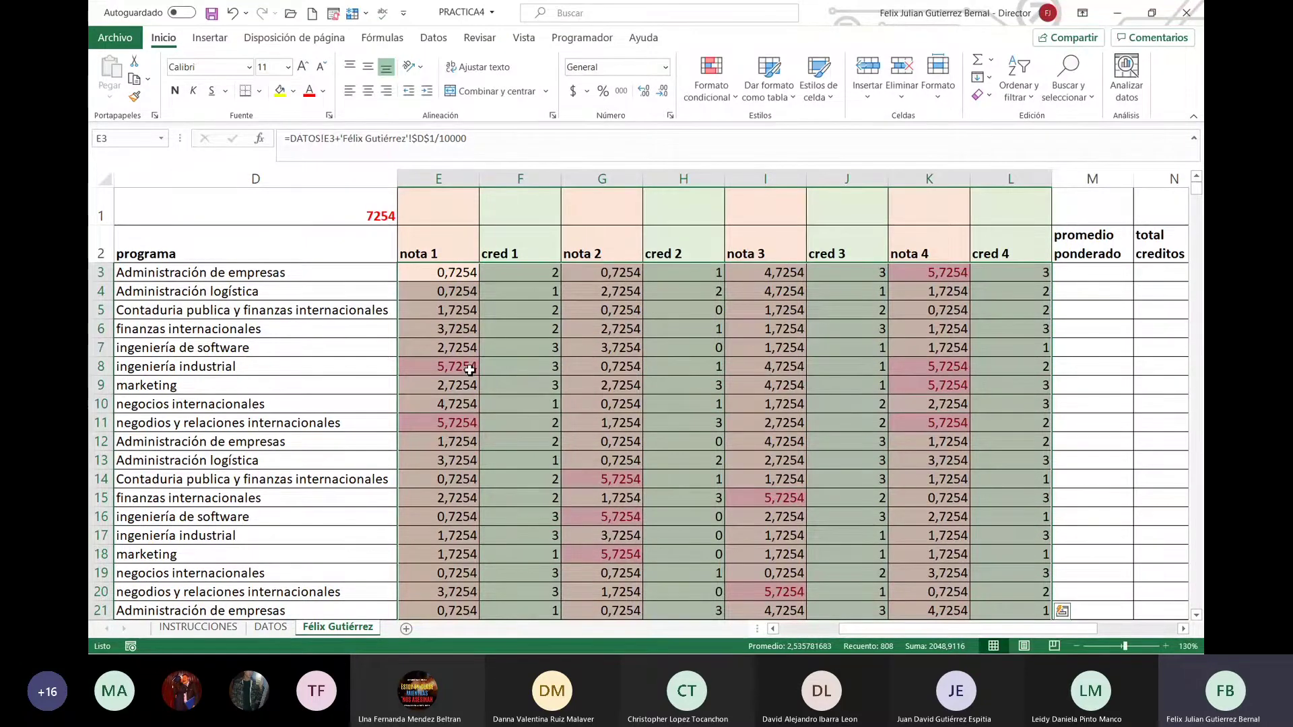
left_click(469, 370)
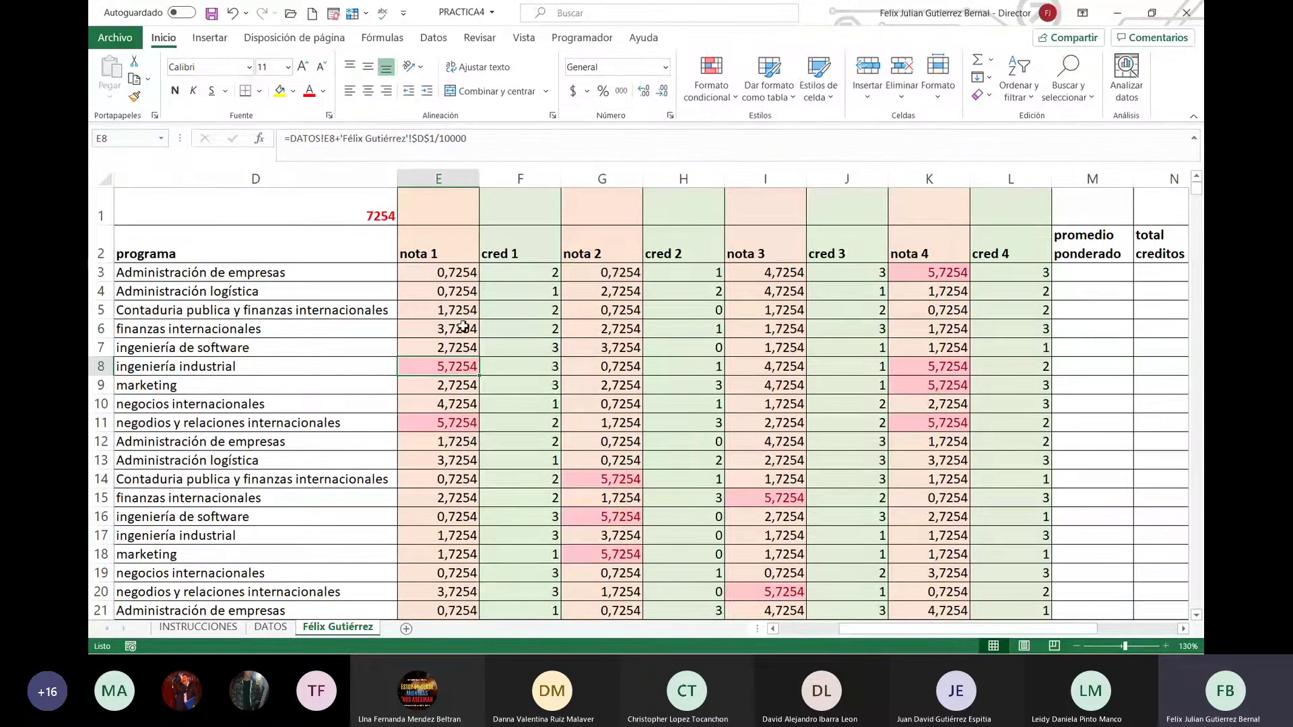
type("5")
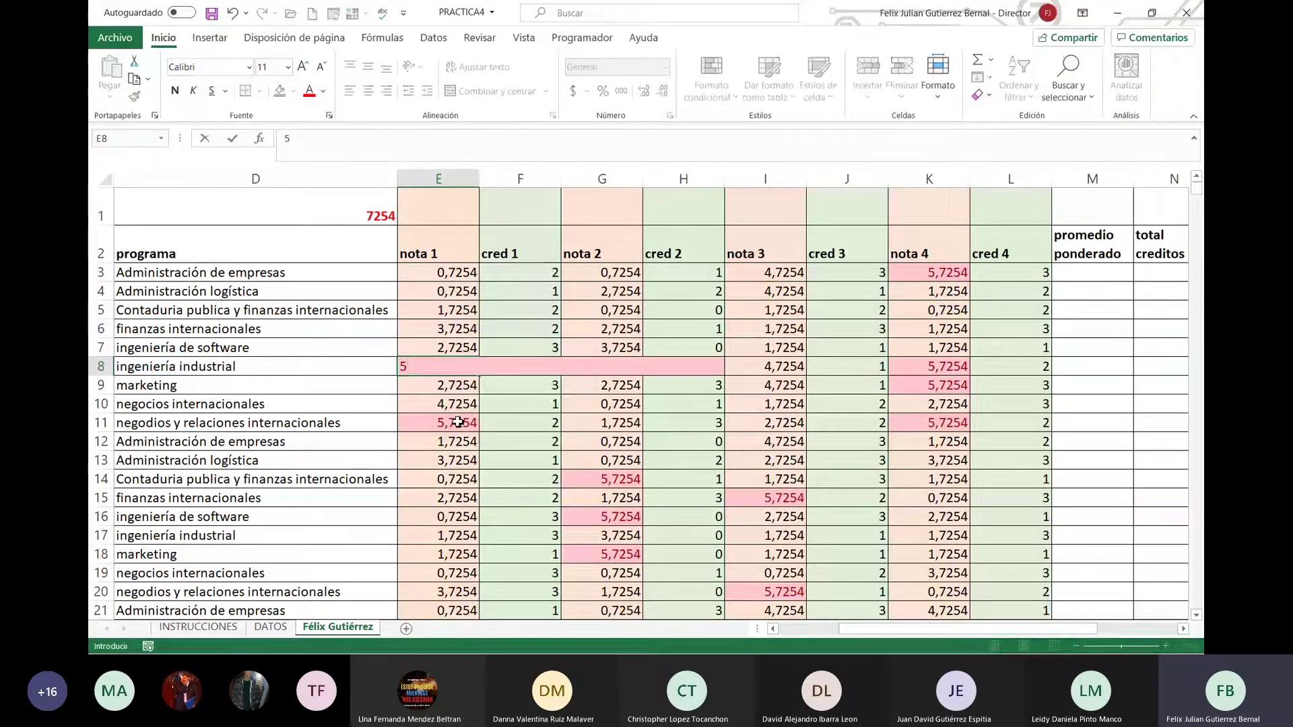
left_click(458, 423)
type("5")
scroll(472, 438, "down", 6)
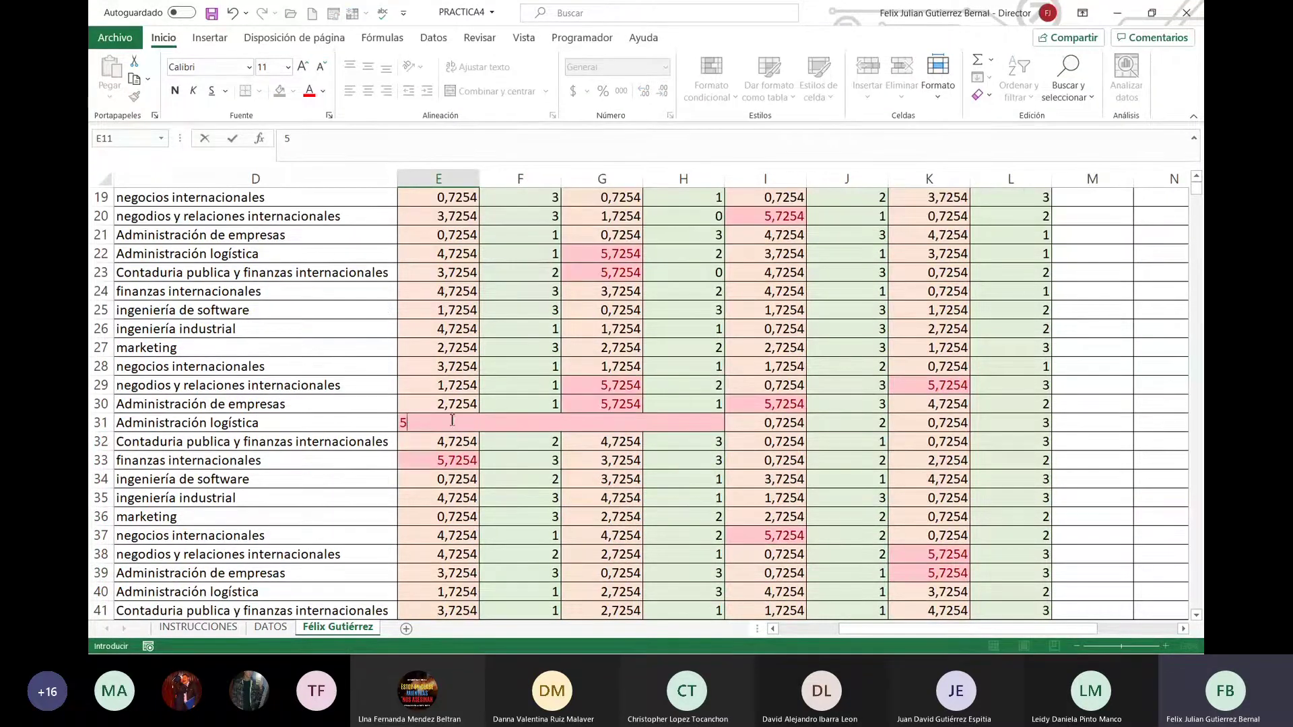
left_click(447, 463)
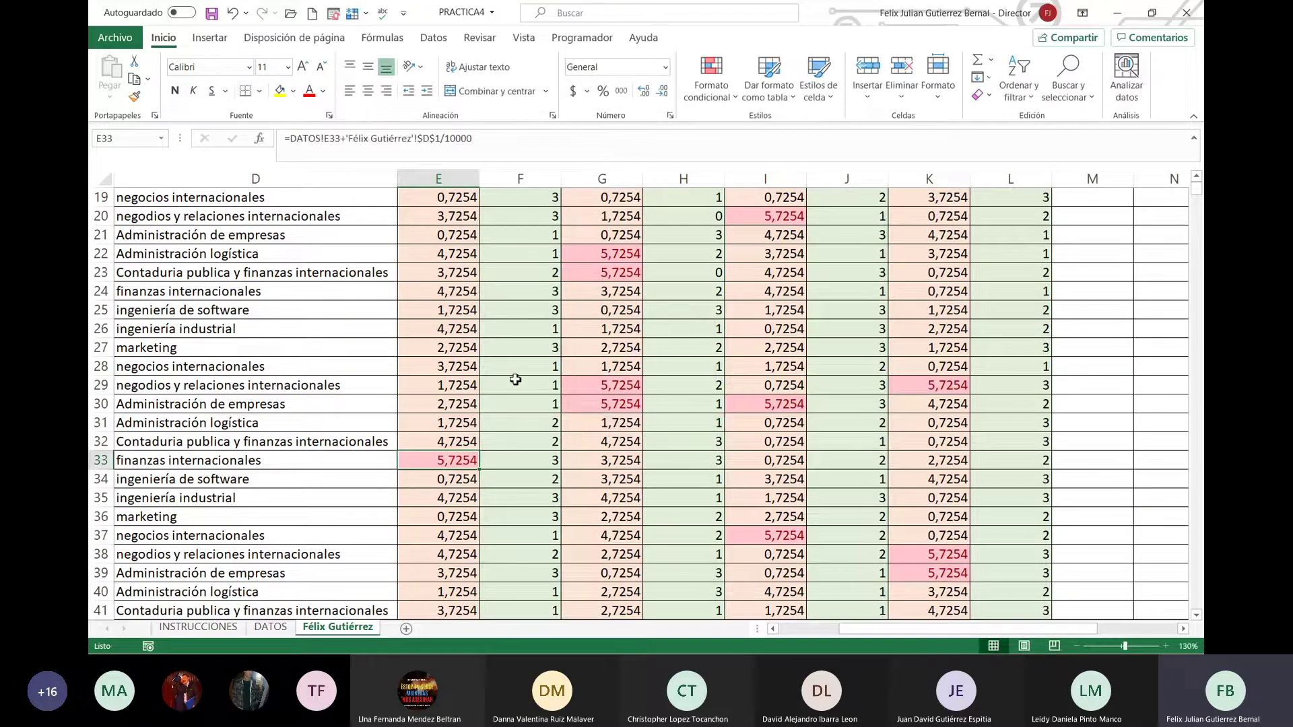
key("Page_Up")
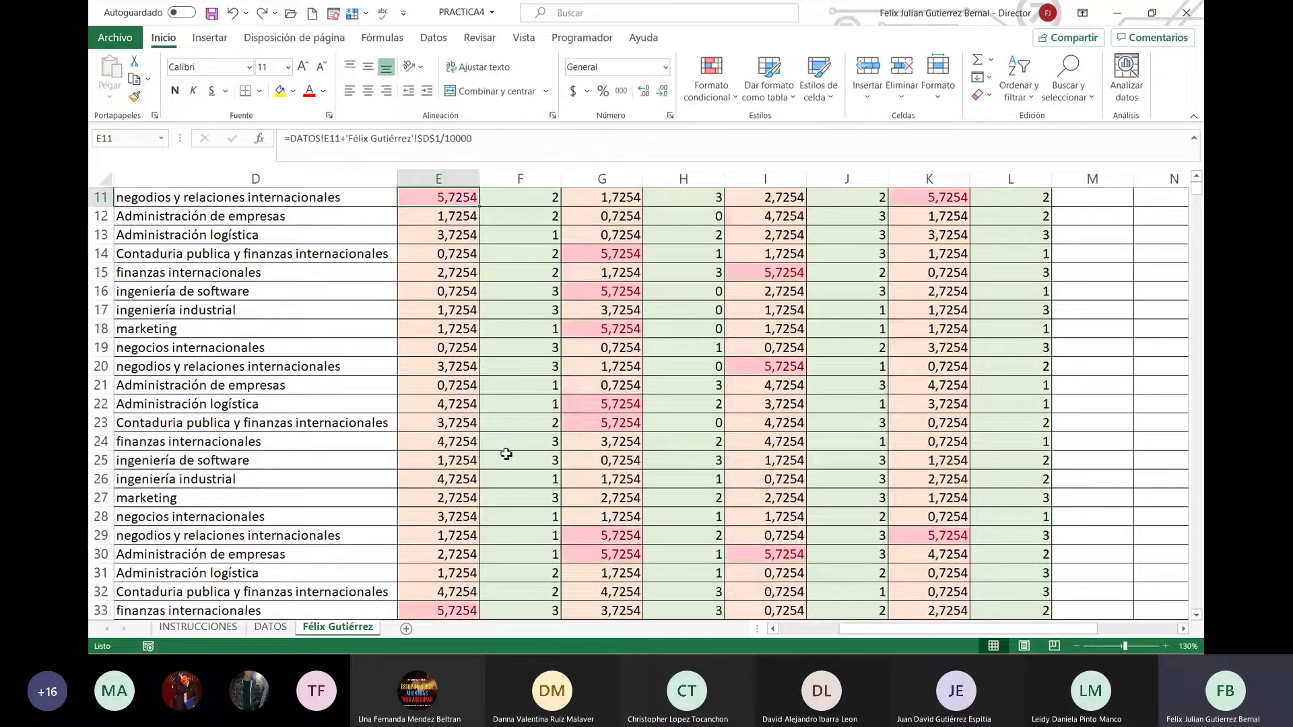
scroll(507, 455, "up", 4)
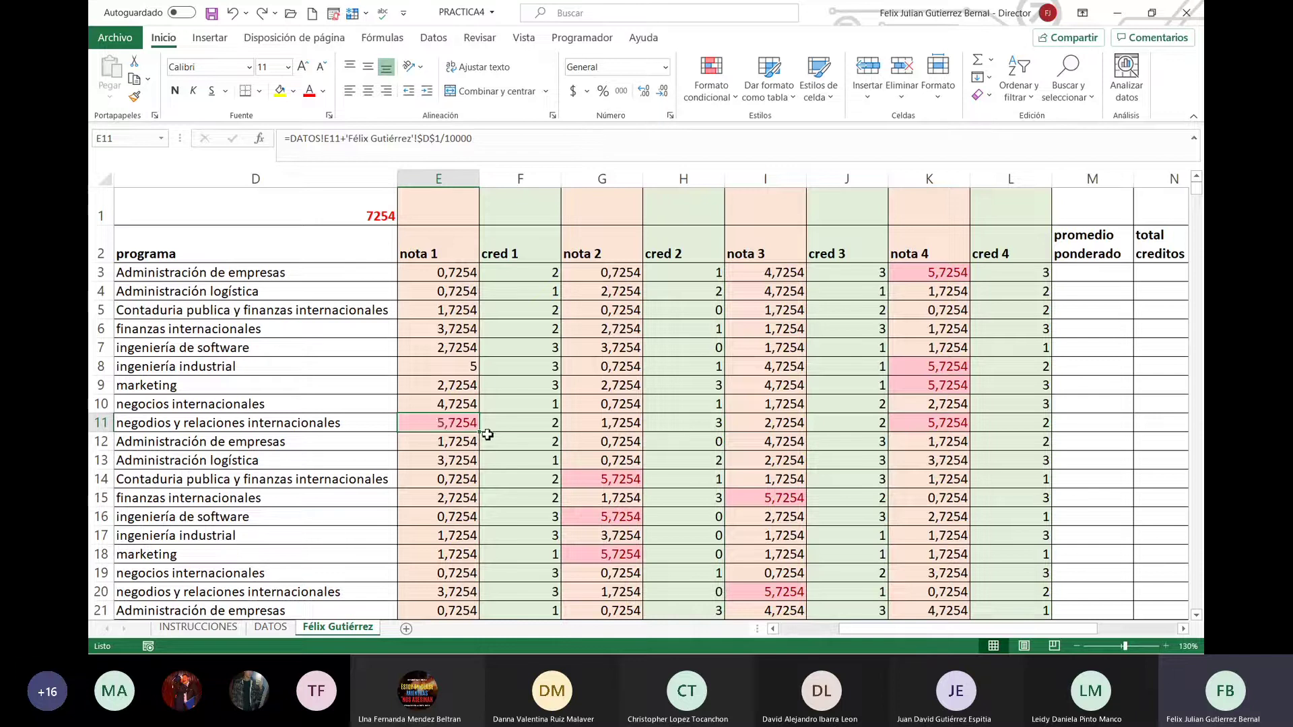
key("F2")
key("Return")
scroll(490, 451, "down", 6)
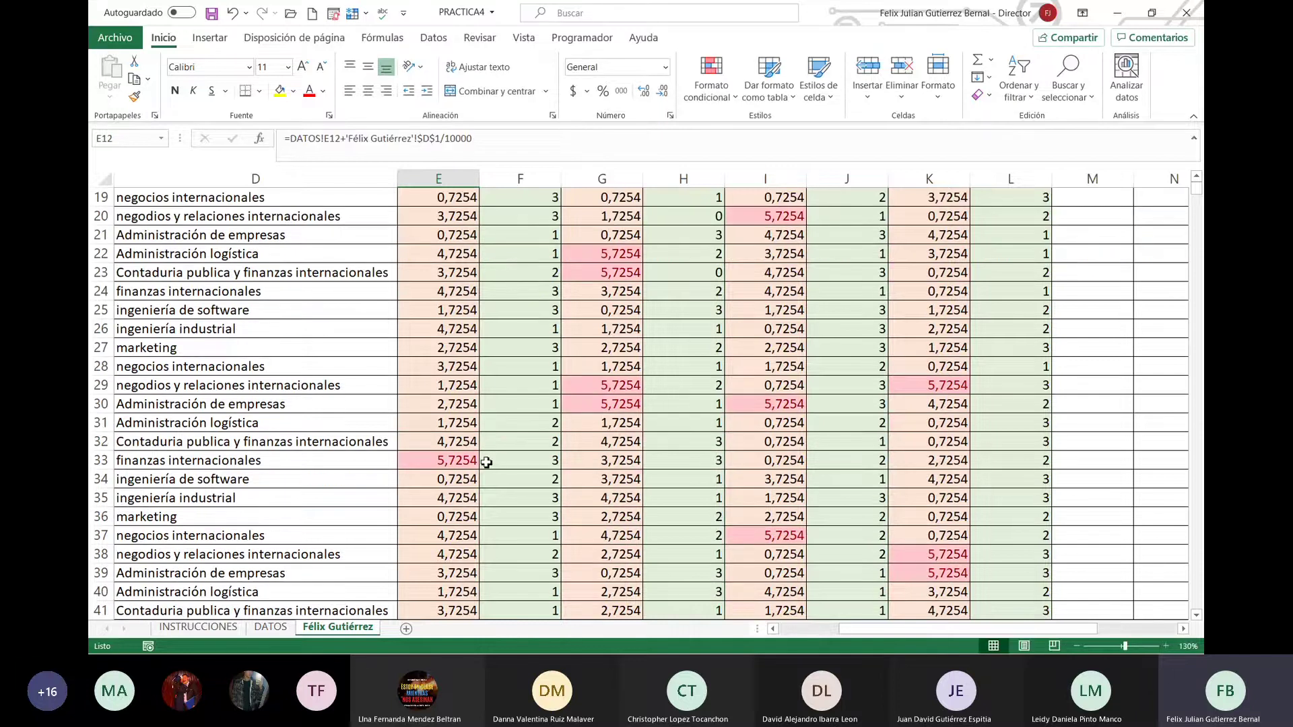
left_click(452, 467)
type("5")
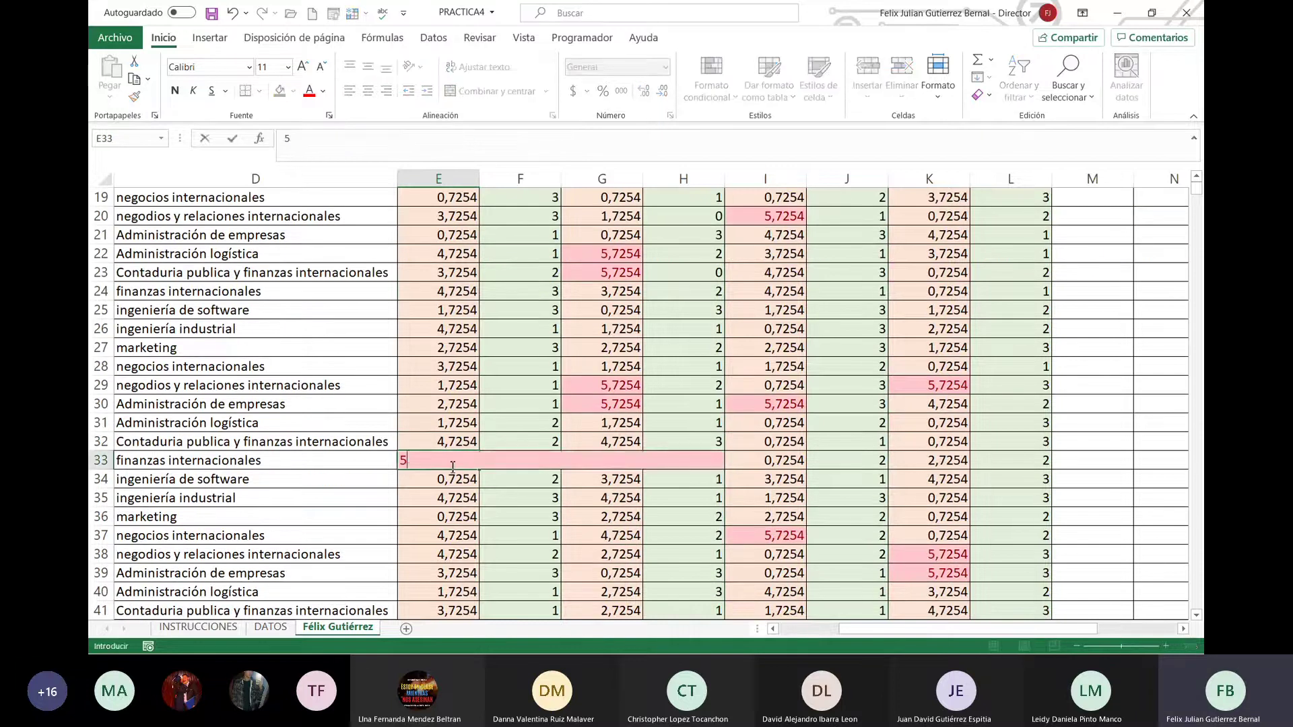
key("Return")
Step: Overwrite the 5,7254 grades in E44, E49, E54 and E60 with 5
scroll(452, 467, "down", 6)
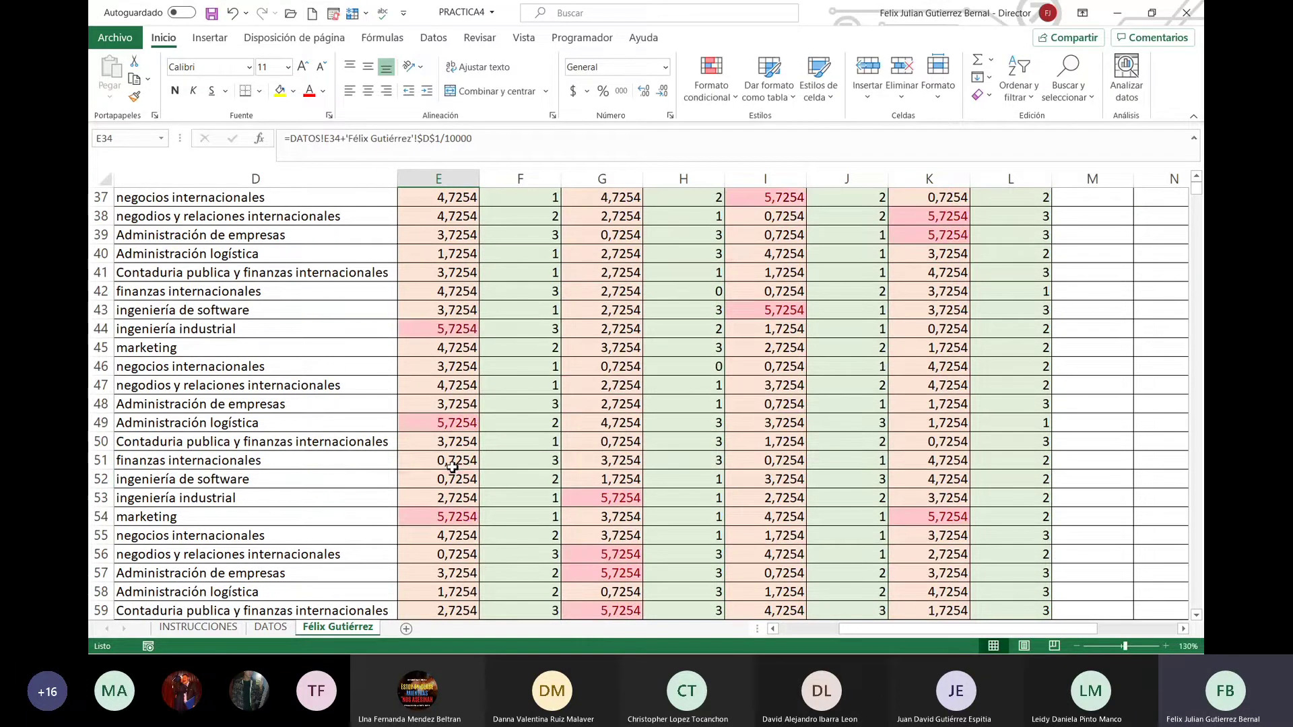
left_click(468, 334)
type("5")
key("Return")
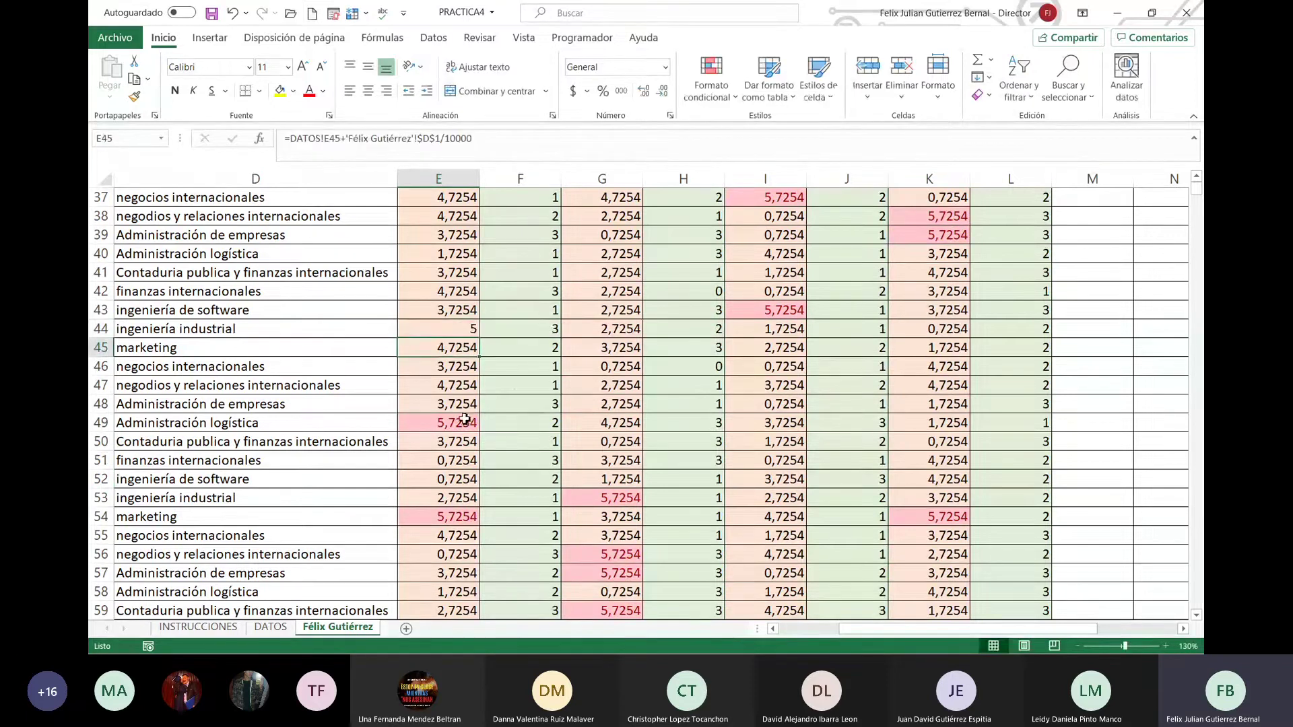
left_click(466, 422)
type("5")
key("Return")
scroll(458, 425, "down", 2)
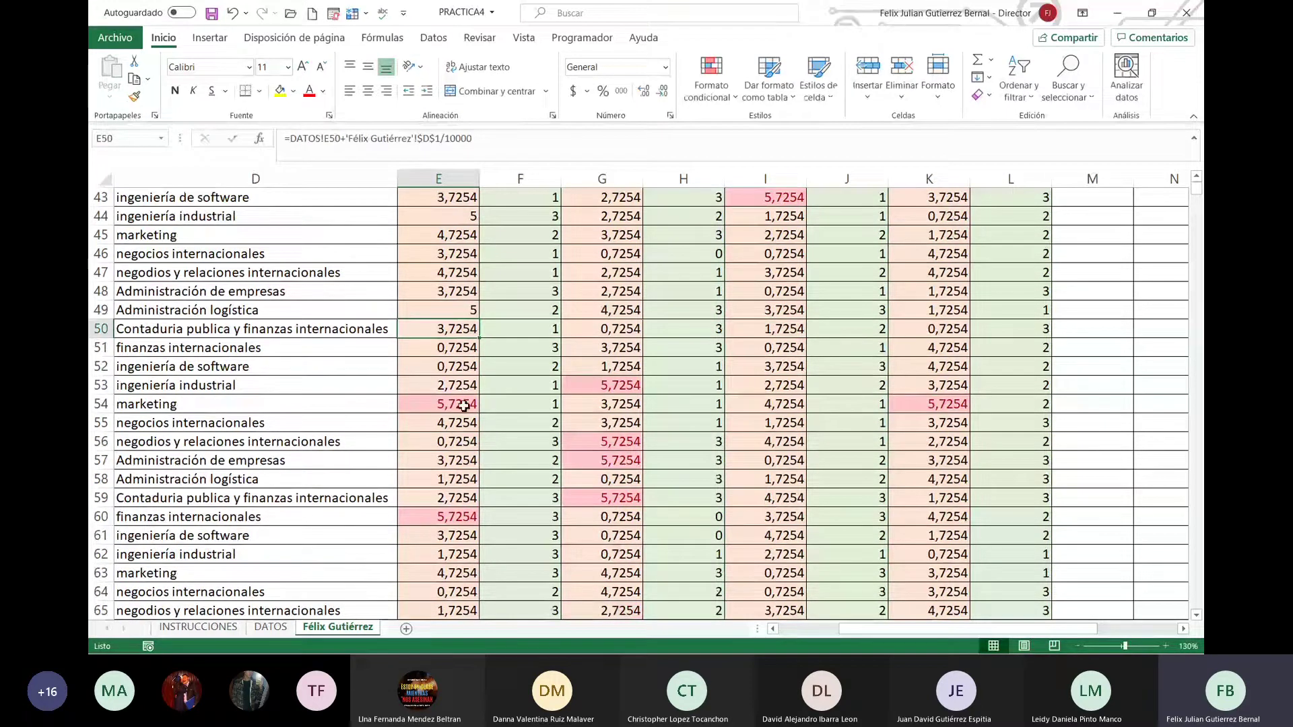
left_click(464, 406)
type("5")
key("Return")
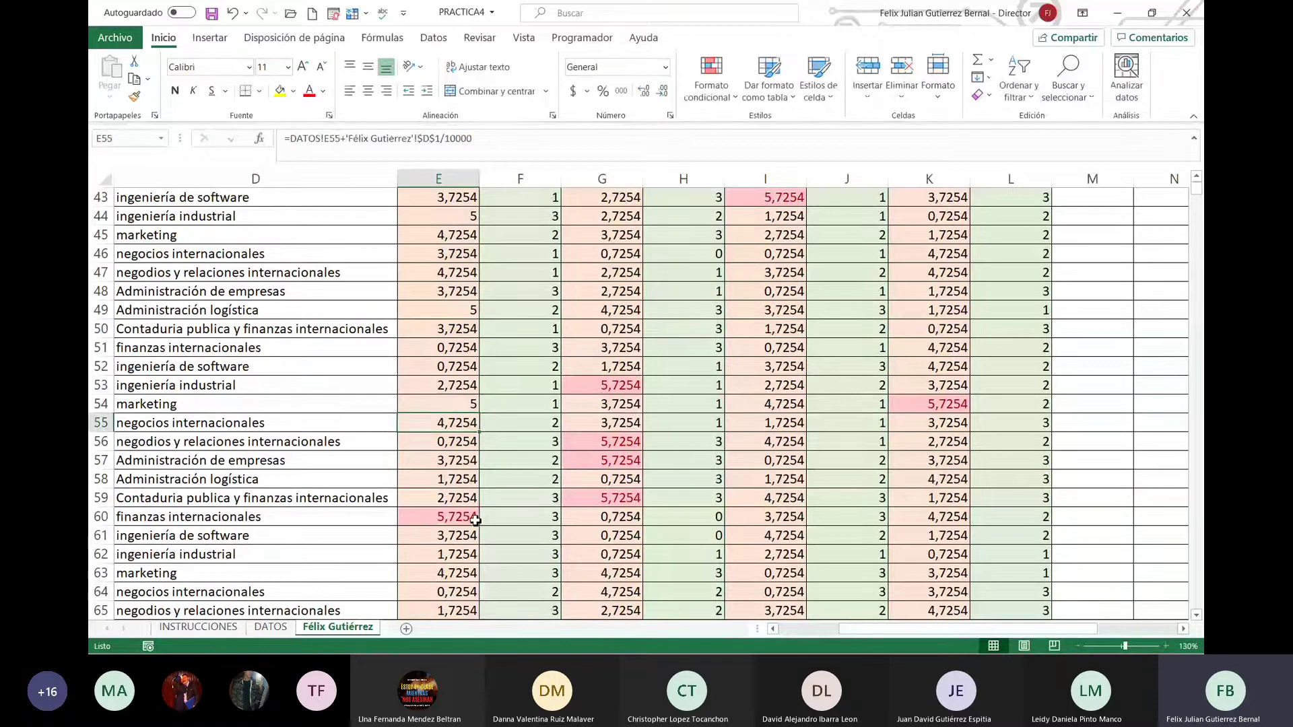
left_click(476, 519)
type("5")
key("Return")
Step: Set the column E grades in rows 67, 68, 70 and 72 to 5
scroll(475, 517, "down", 4)
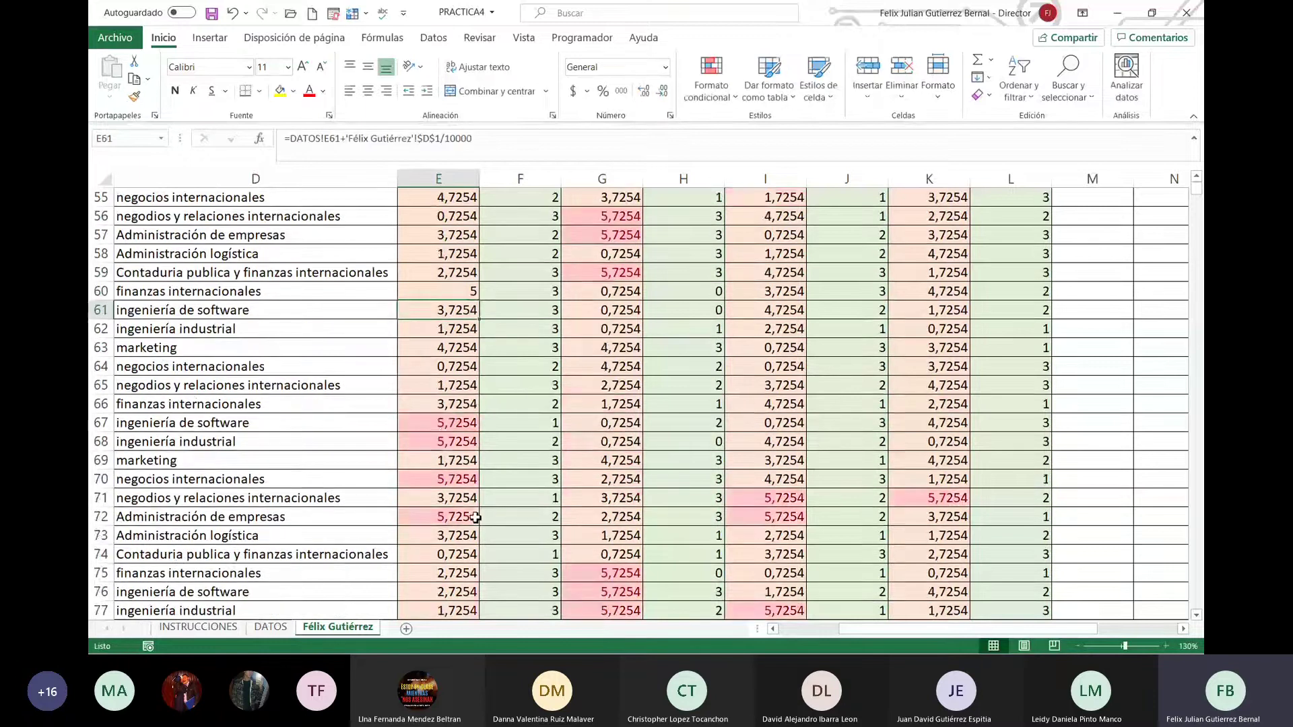
left_click(448, 426)
type("5")
key("Return")
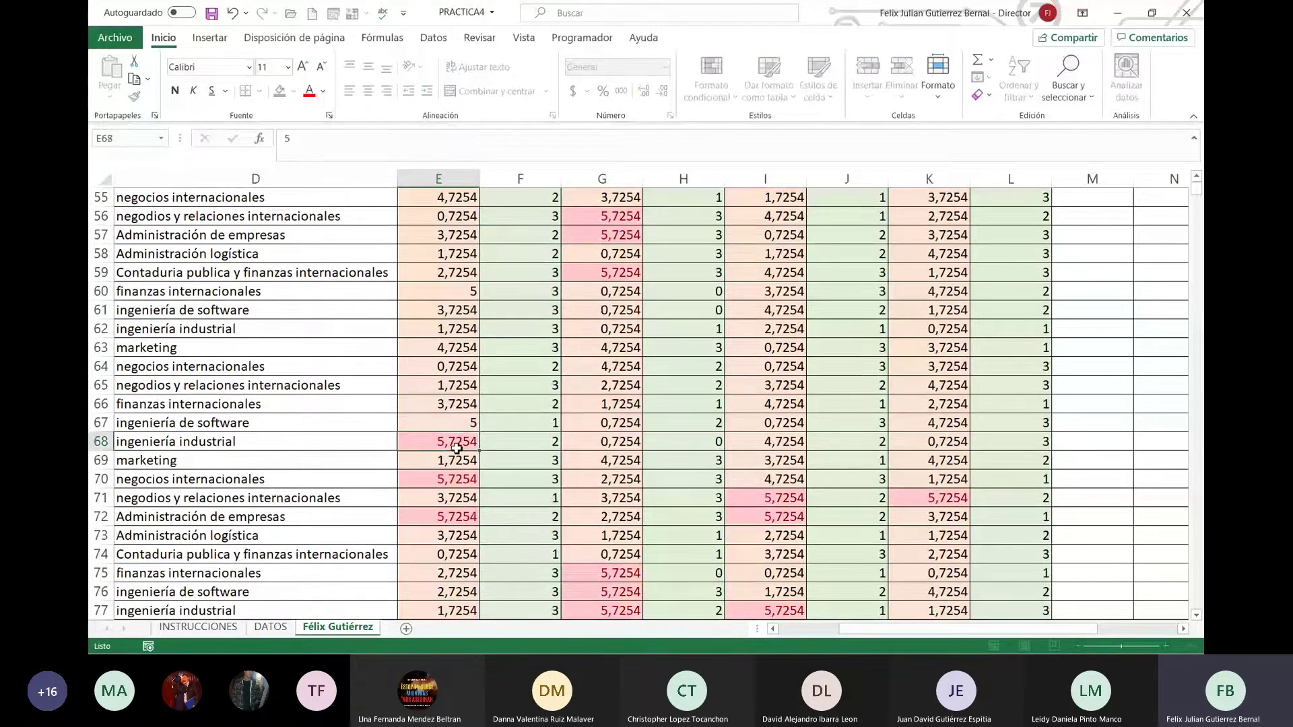
key("Escape")
type("5")
key("Return")
left_click(463, 475)
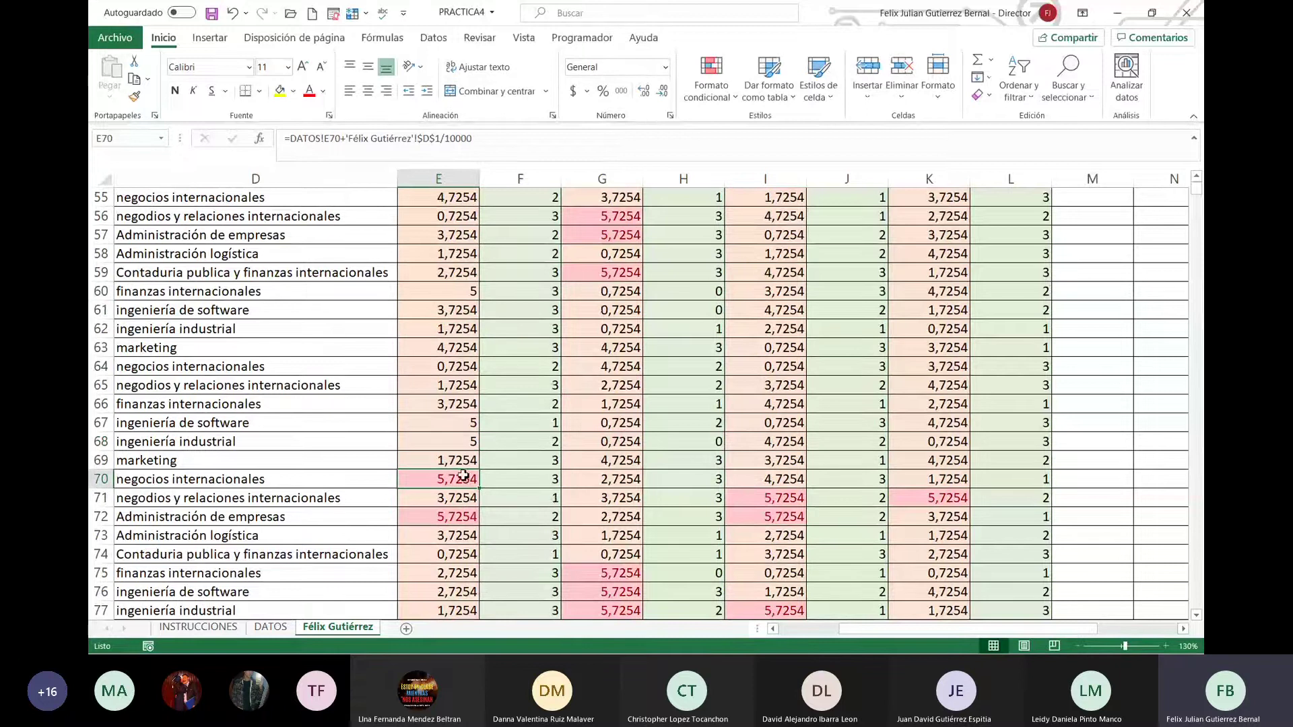
type("5")
key("Return")
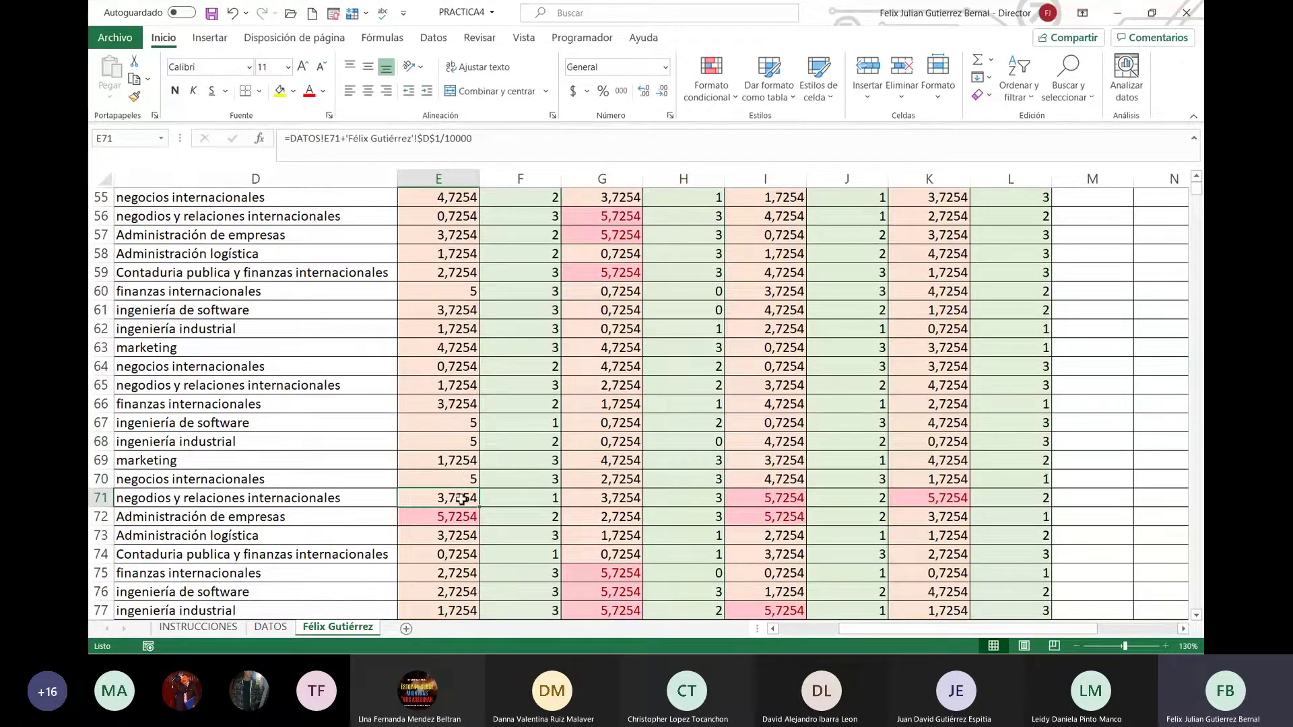
double_click(463, 512)
key("Escape")
type("5")
key("Return")
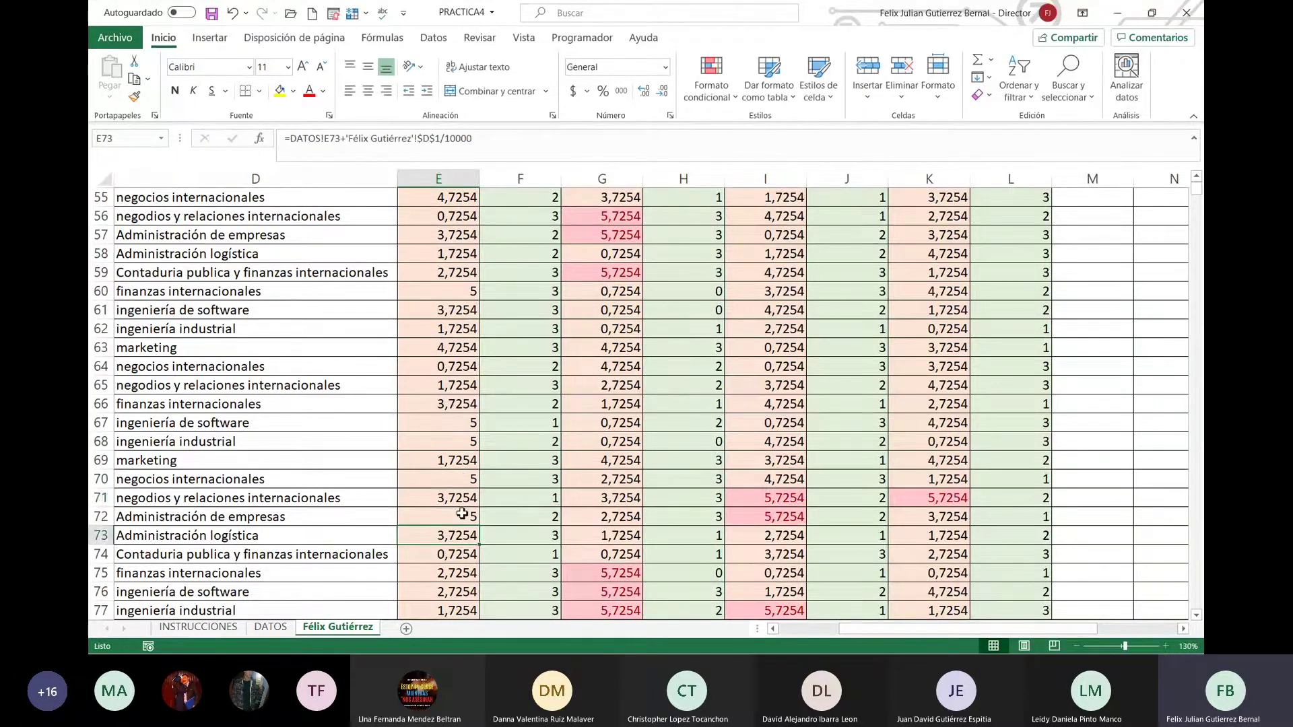
Step: Change the remaining 5,7254 grades in E83, E86, E92 and the bottom rows to 5
scroll(464, 515, "down", 4)
scroll(465, 515, "down", 2)
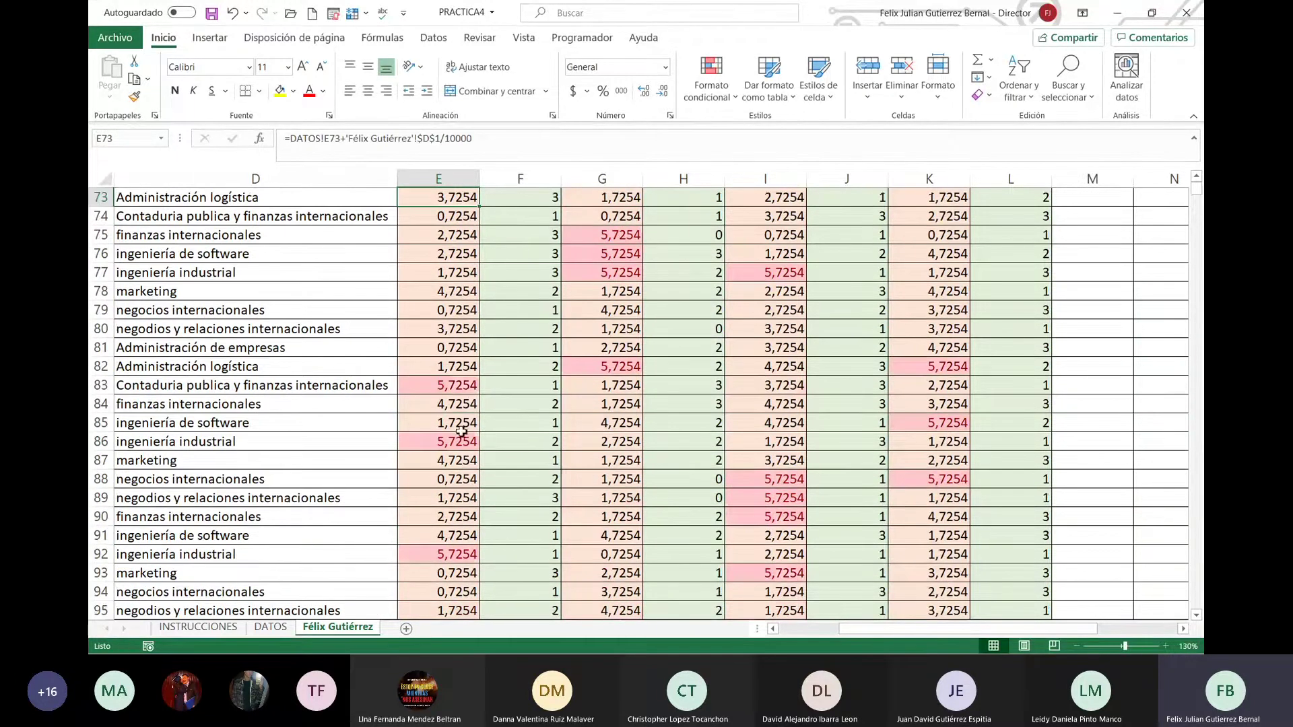
left_click(460, 380)
type("5")
key("Return")
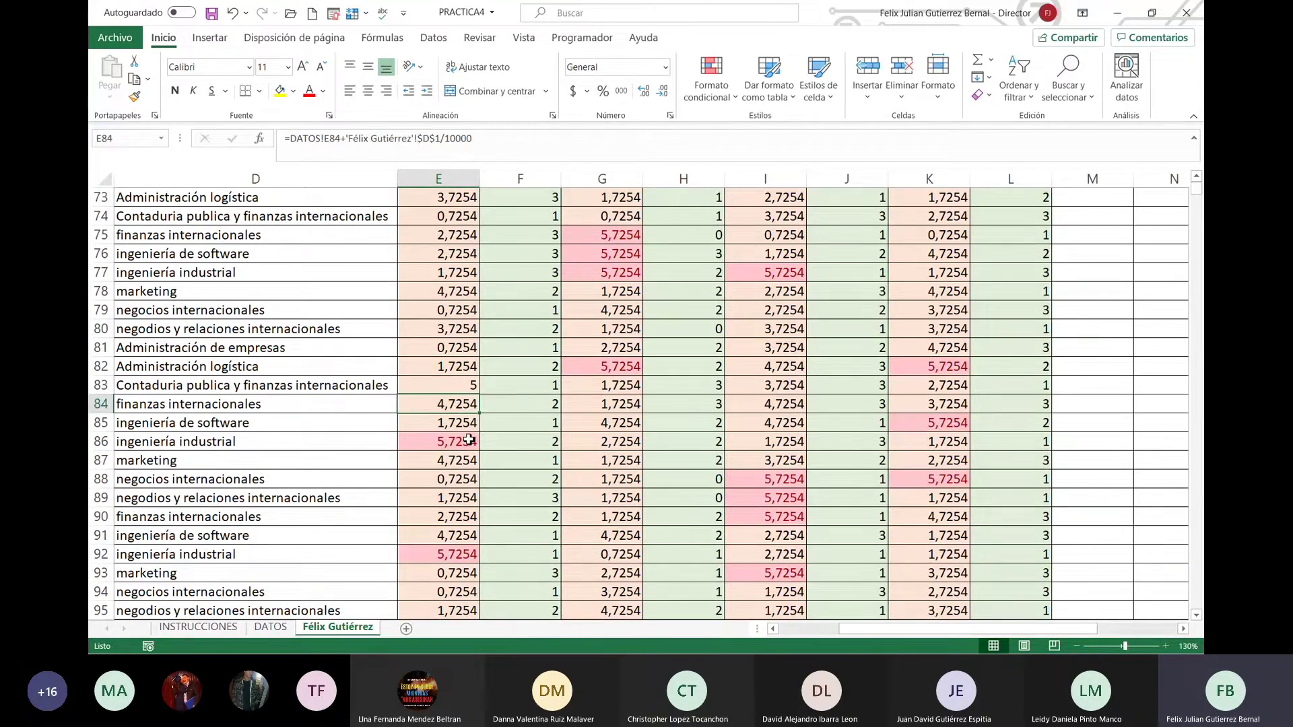
left_click(469, 439)
type("5")
key("Return")
left_click(465, 554)
type("5")
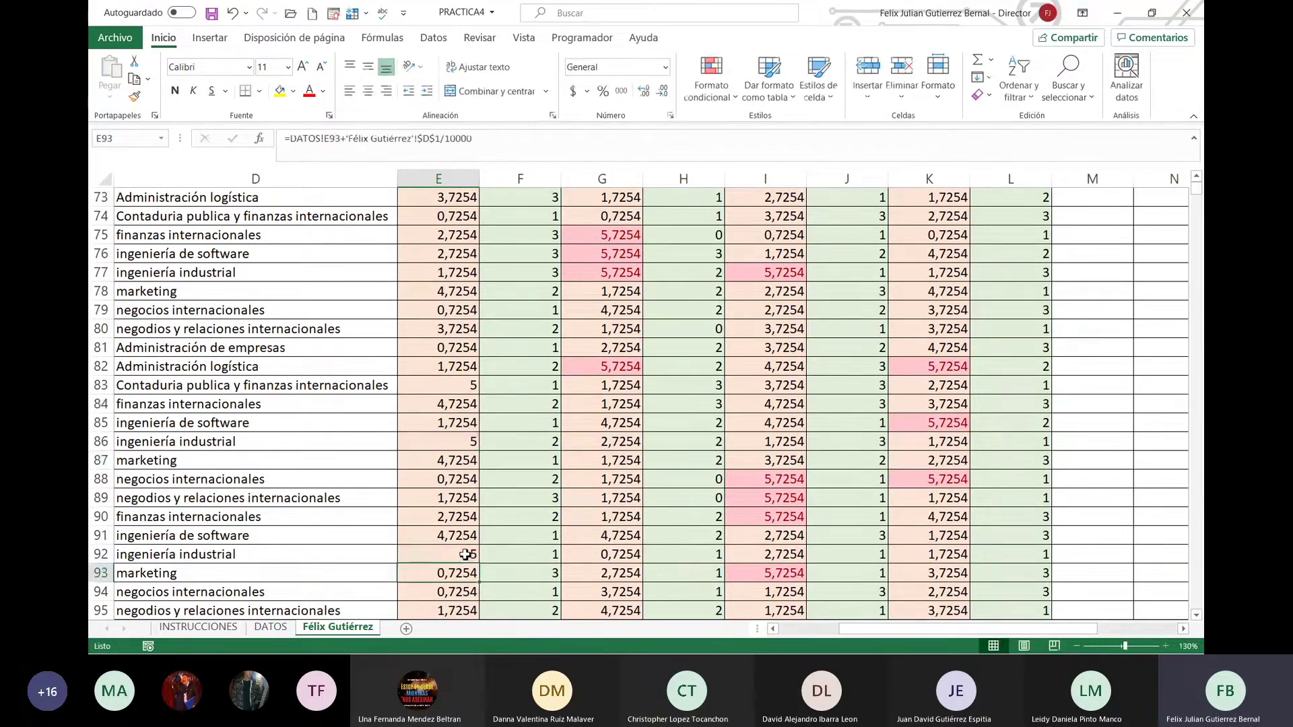
key("Return")
scroll(464, 555, "down", 4)
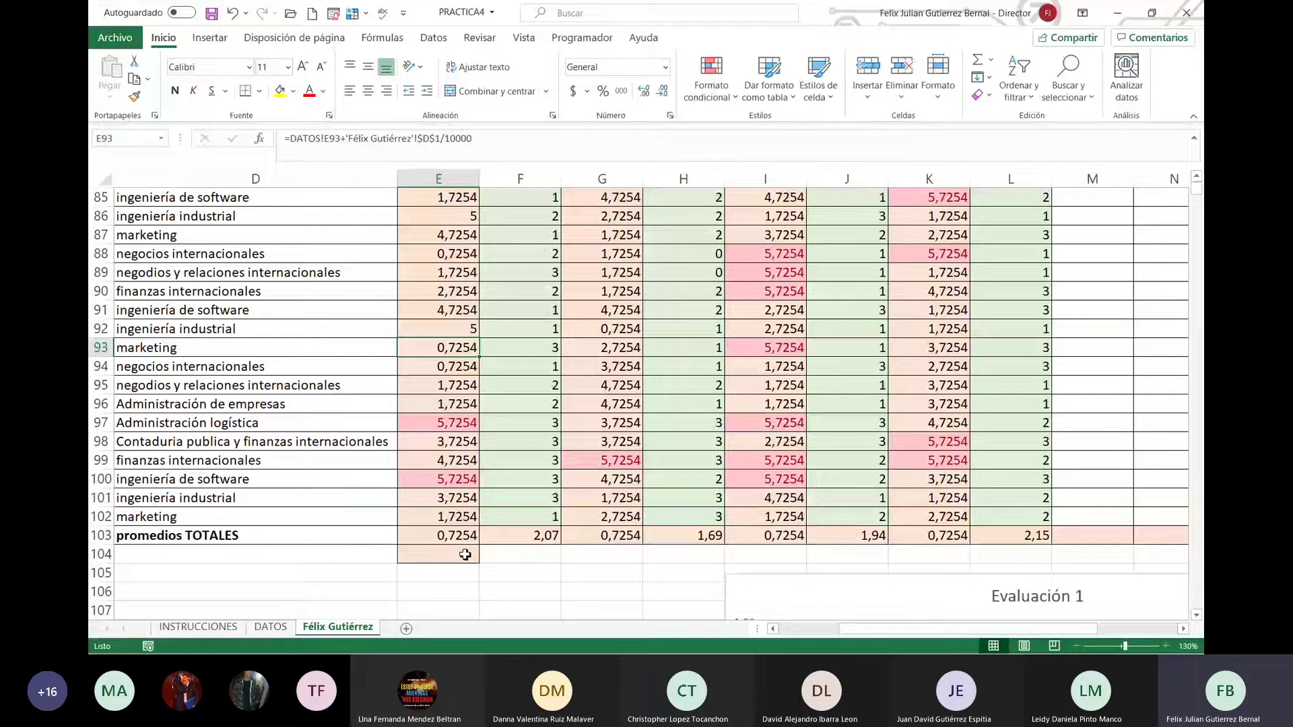
double_click(439, 479)
type("5")
key("Return")
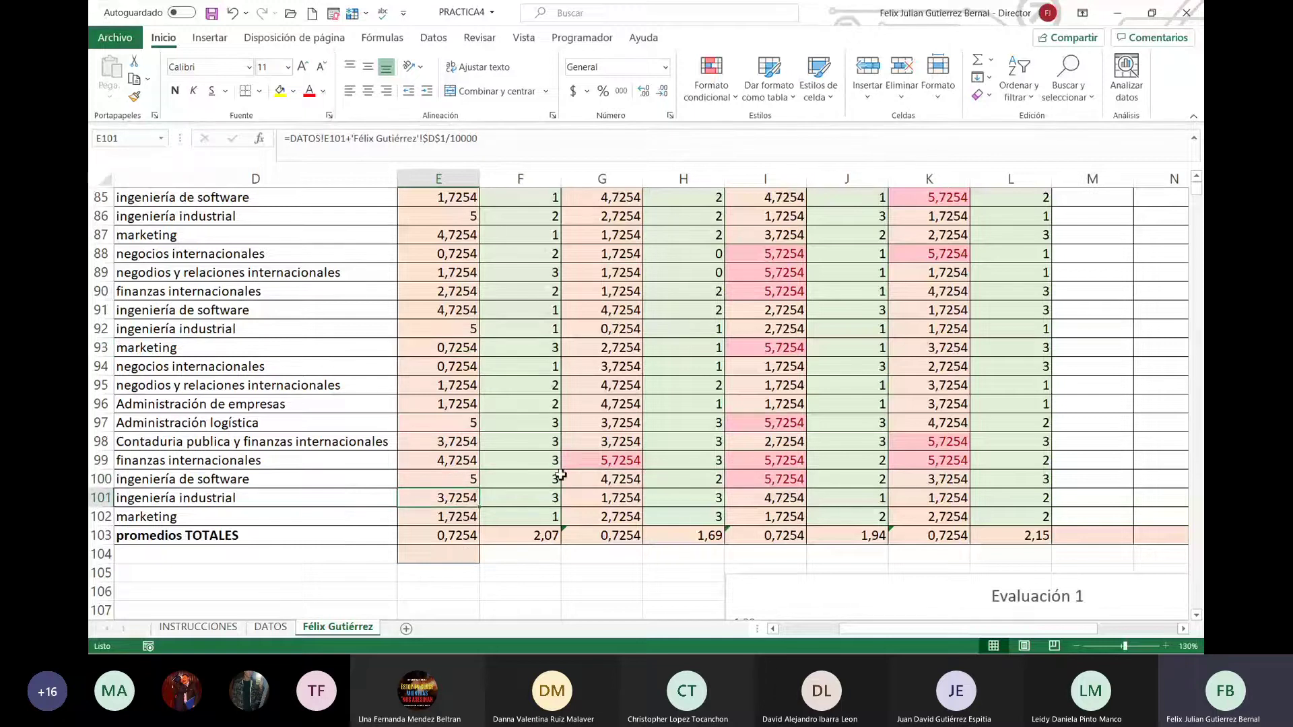
Step: Set the nota 2 grades in rows 99, 82, 77 and 76 to 5
left_click(603, 460)
type("5")
key("Return")
scroll(603, 463, "up", 1)
scroll(601, 463, "up", 4)
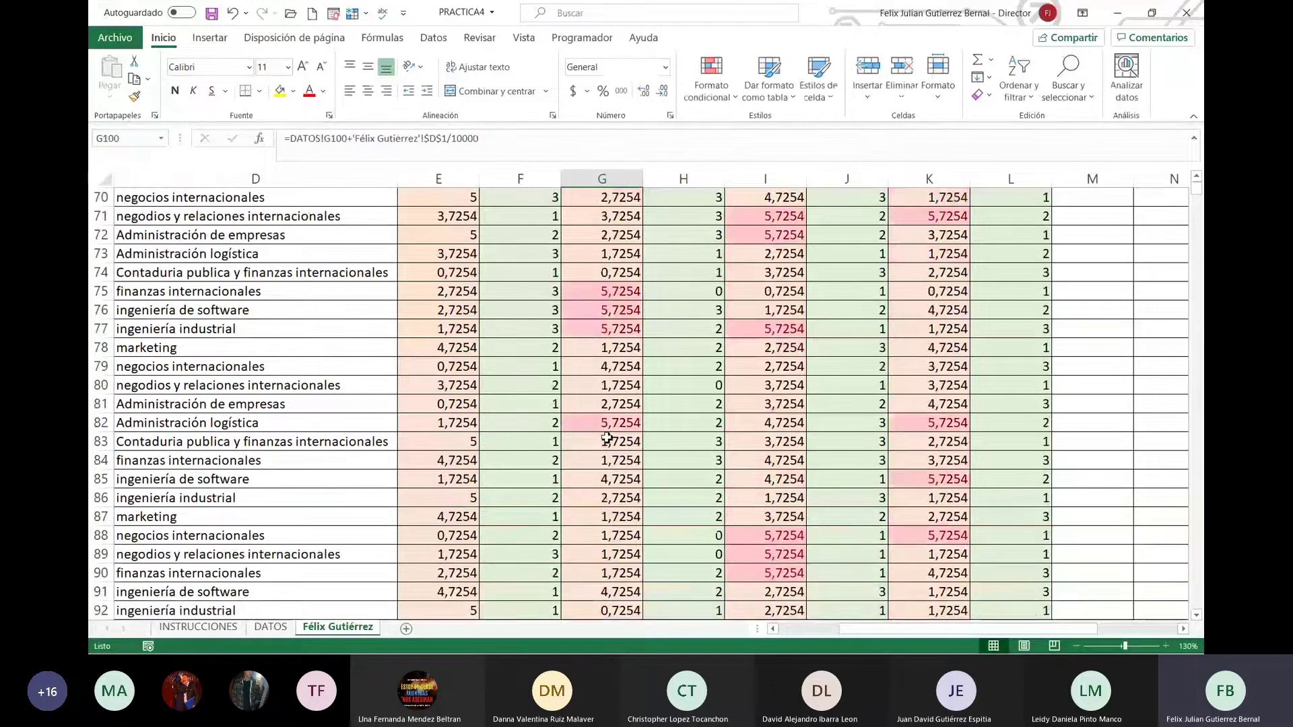
left_click(617, 414)
type("5")
key("Return")
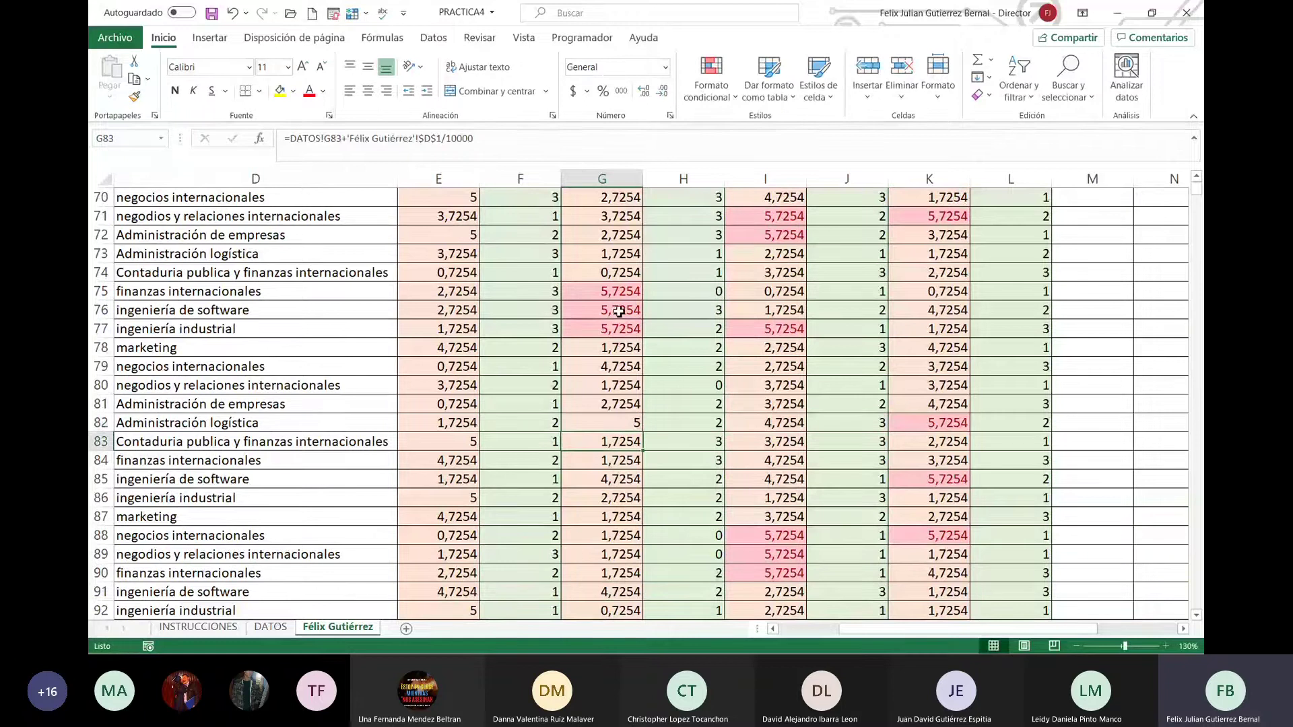
left_click(625, 330)
type("5")
key("Return")
left_click(631, 308)
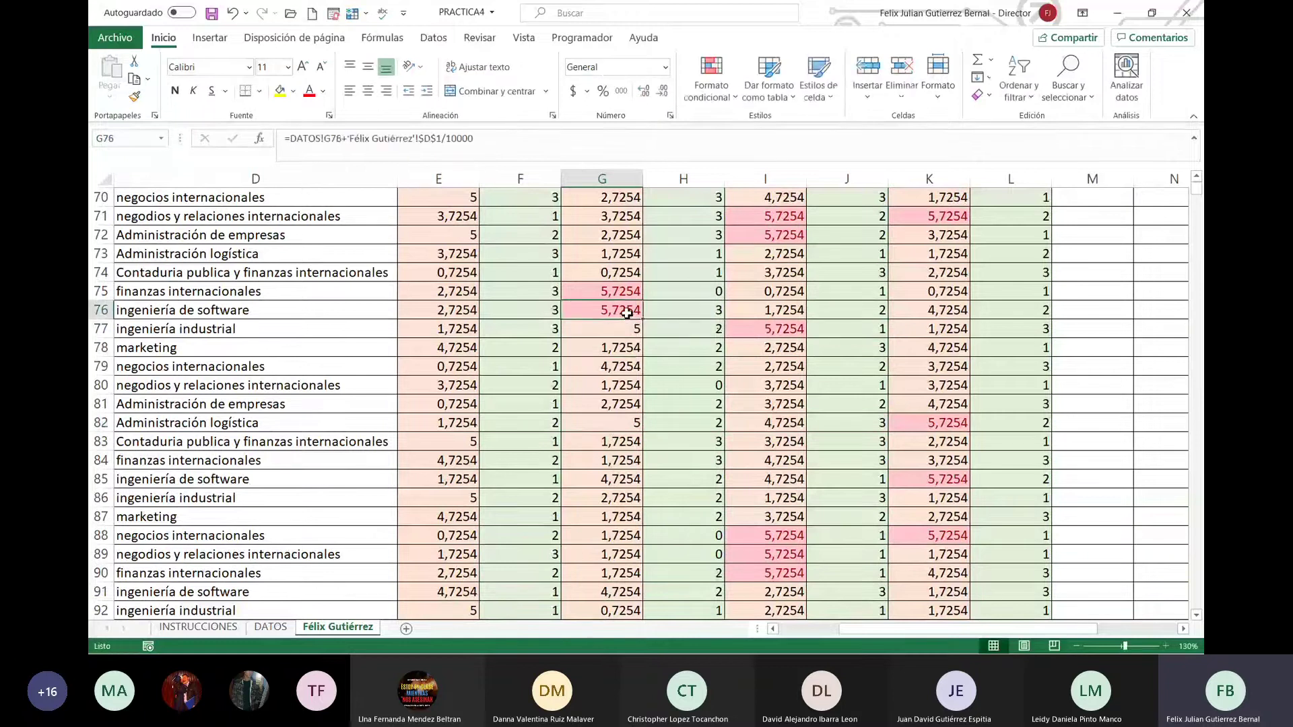
type("5")
key("Return")
left_click(630, 302)
Step: Overwrite the nota 2 grades in rows 59, 57 and 56 with 5
scroll(606, 438, "up", 6)
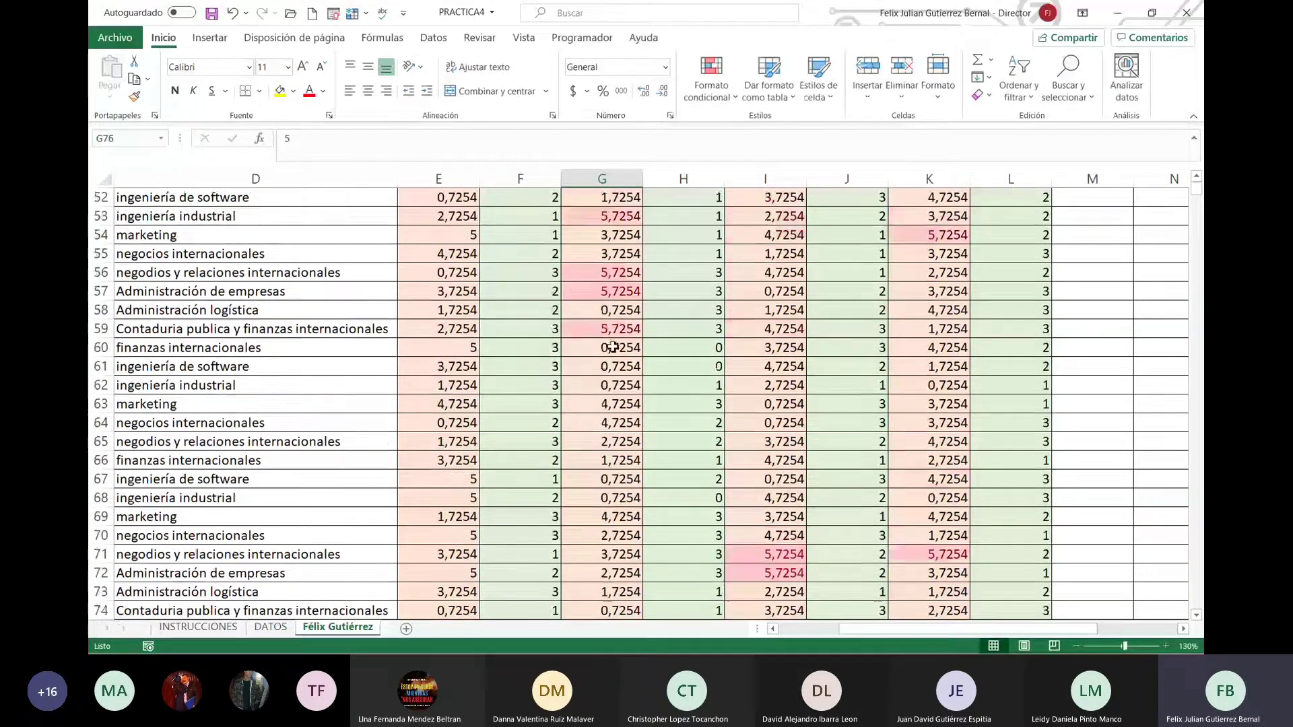
scroll(580, 588, "up", 4)
left_click(609, 558)
type("5")
key("Return")
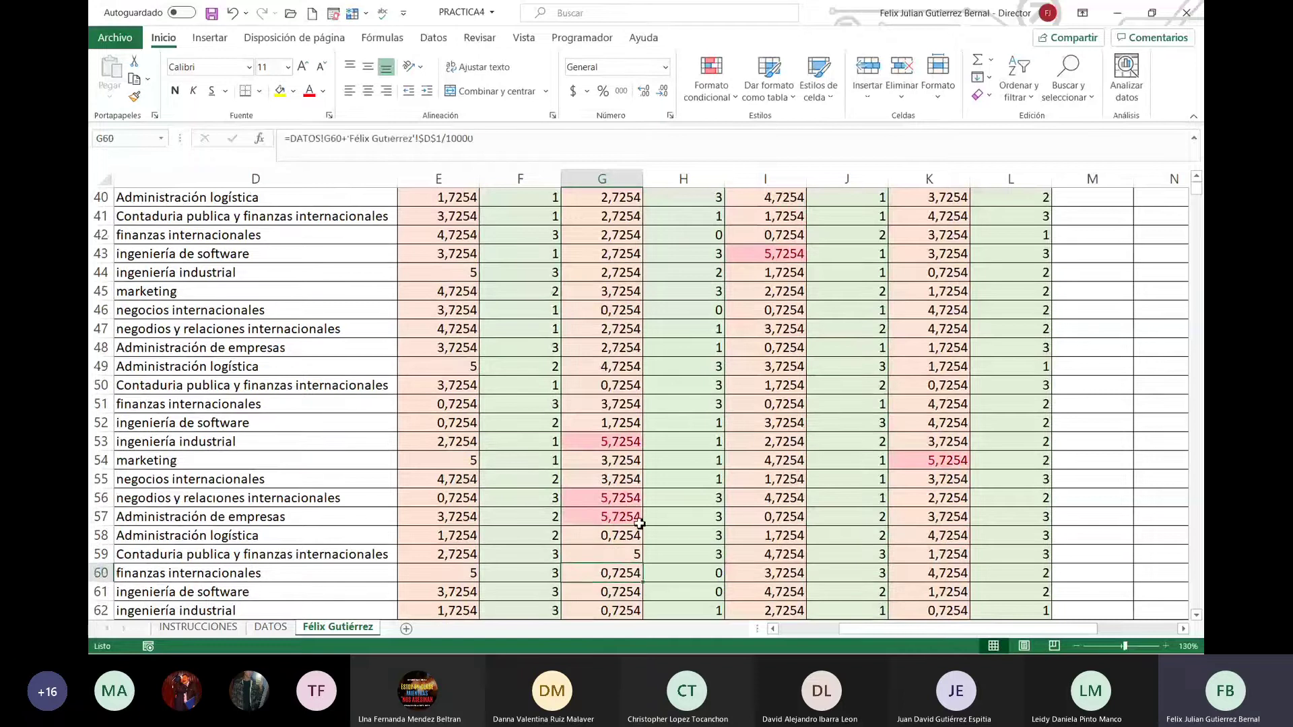
left_click(634, 519)
type("5")
key("Return")
left_click(633, 498)
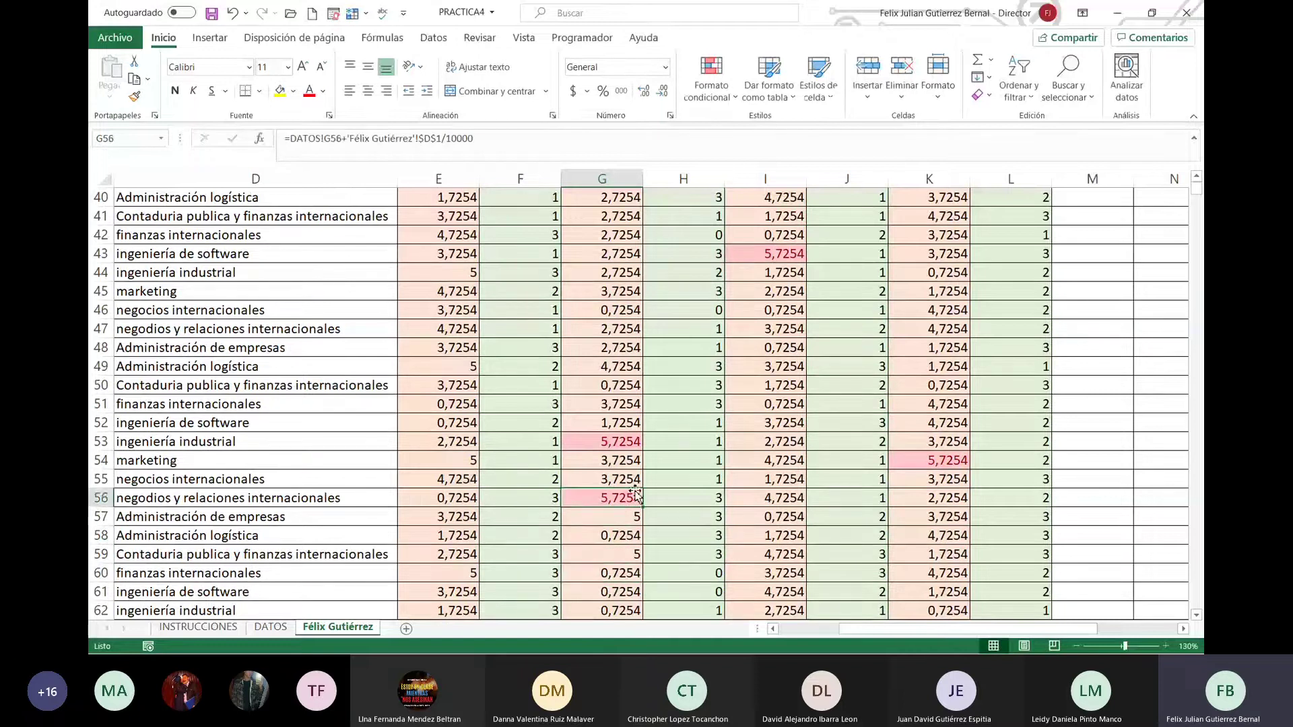
type("5")
key("Return")
left_click(632, 439)
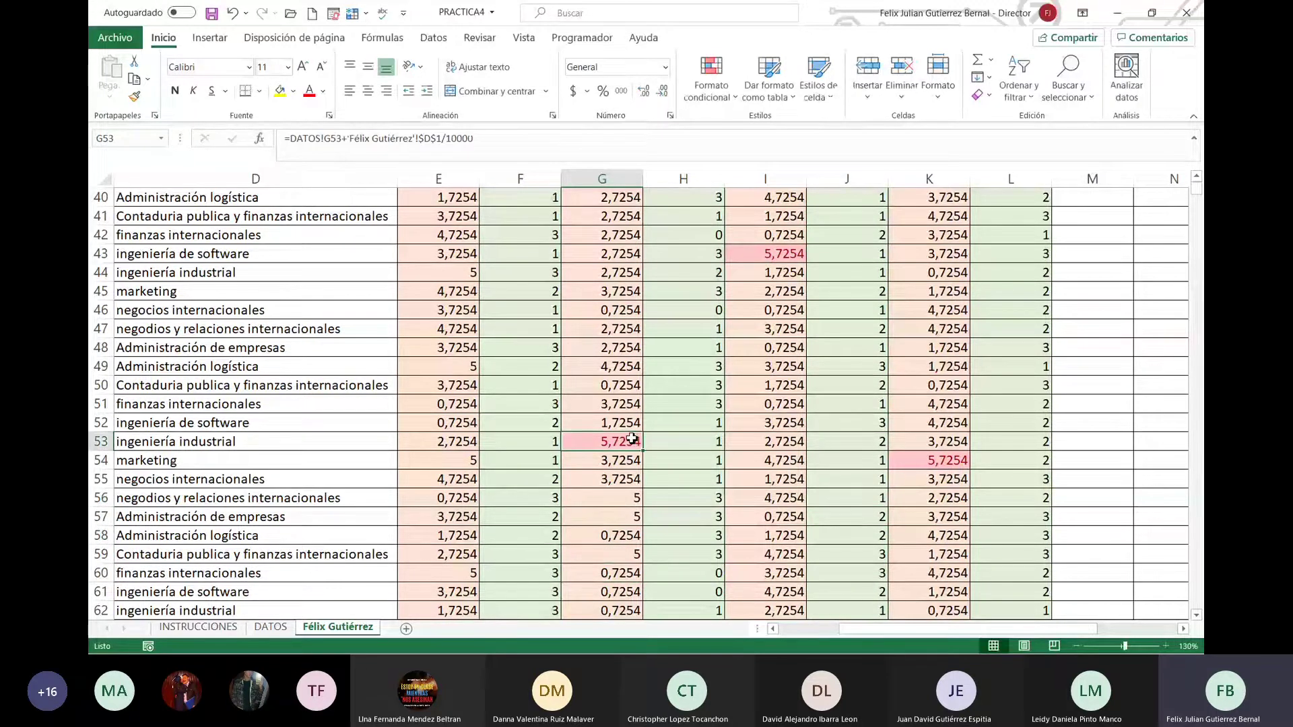
key("Down")
left_click(632, 445)
key("Down")
scroll(632, 444, "up", 5)
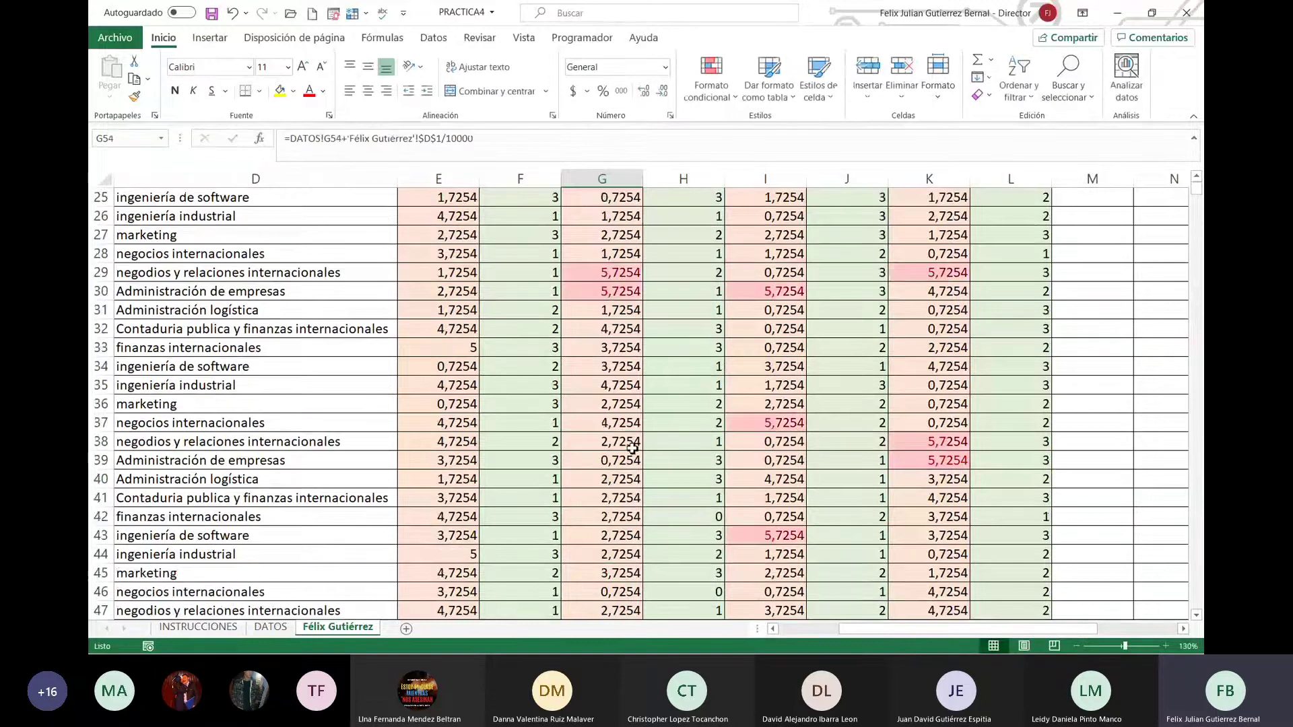
Step: Replace the nota 2 grades in rows 29, 30, 22 and 23 with 5
double_click(637, 276)
type("5")
key("Return")
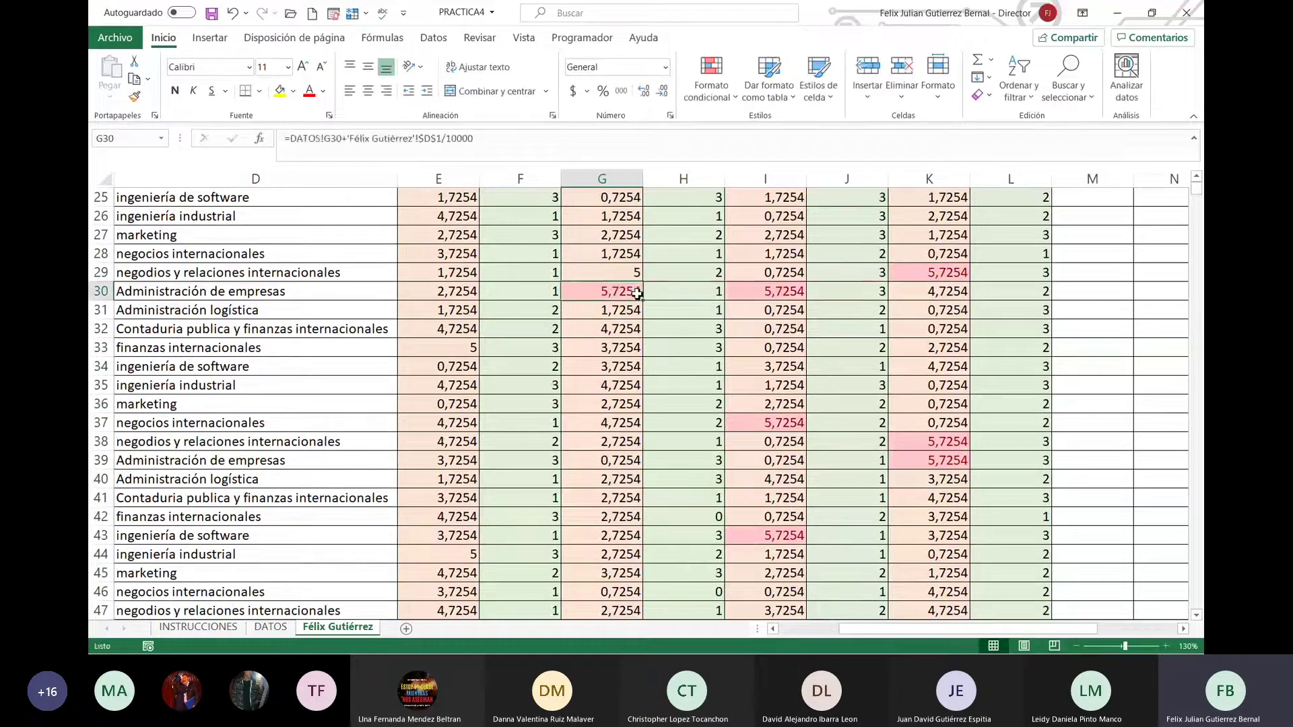
type("5")
scroll(626, 323, "up", 4)
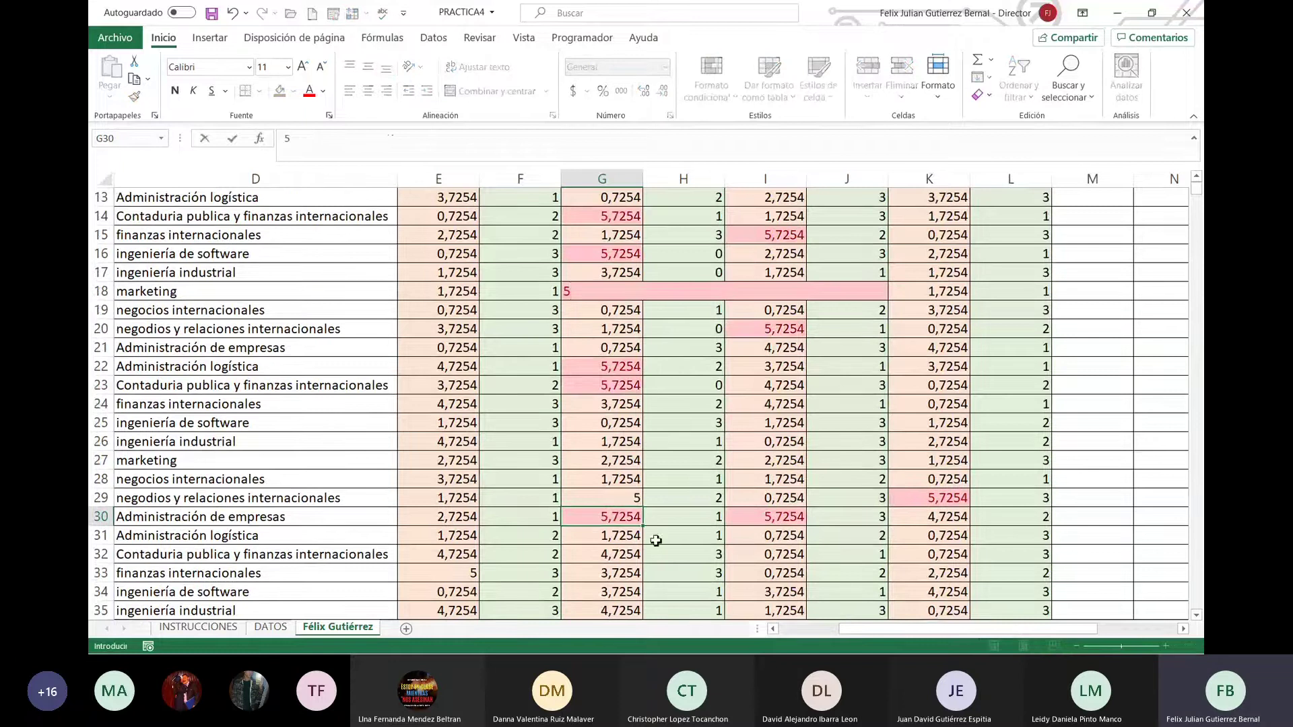
left_click(635, 517)
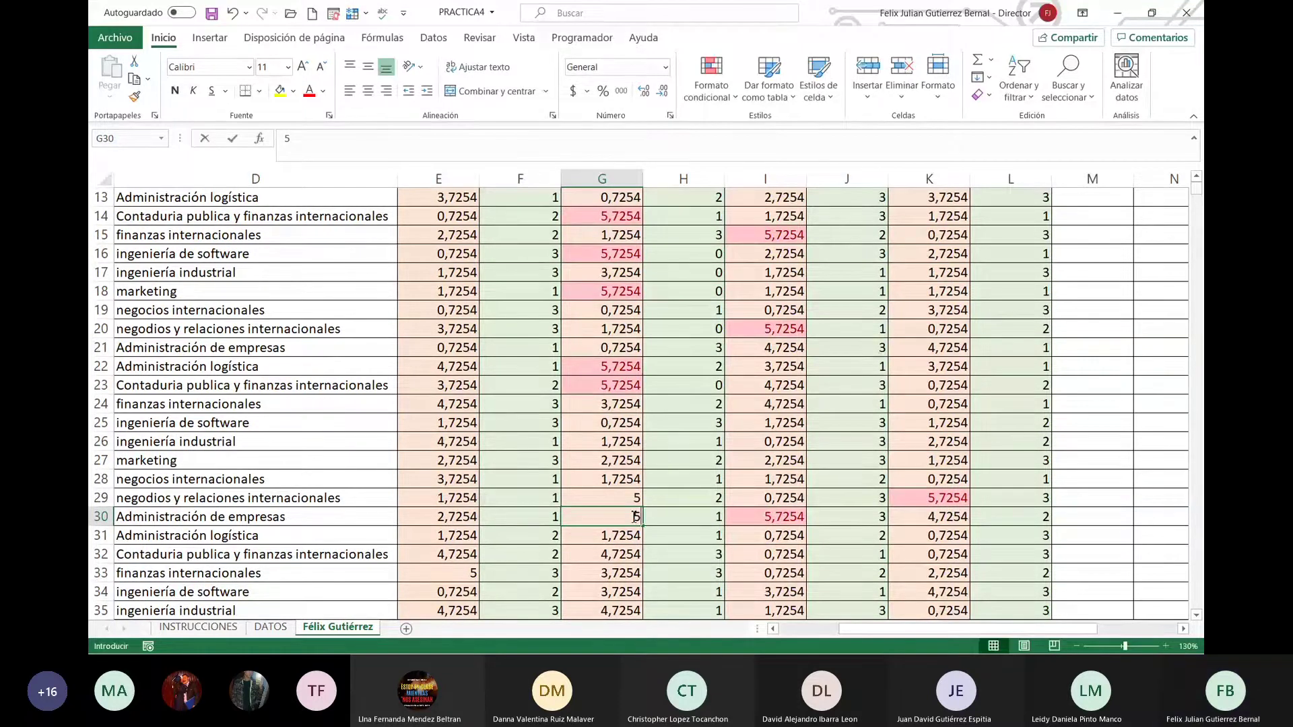
key("Return")
left_click(612, 377)
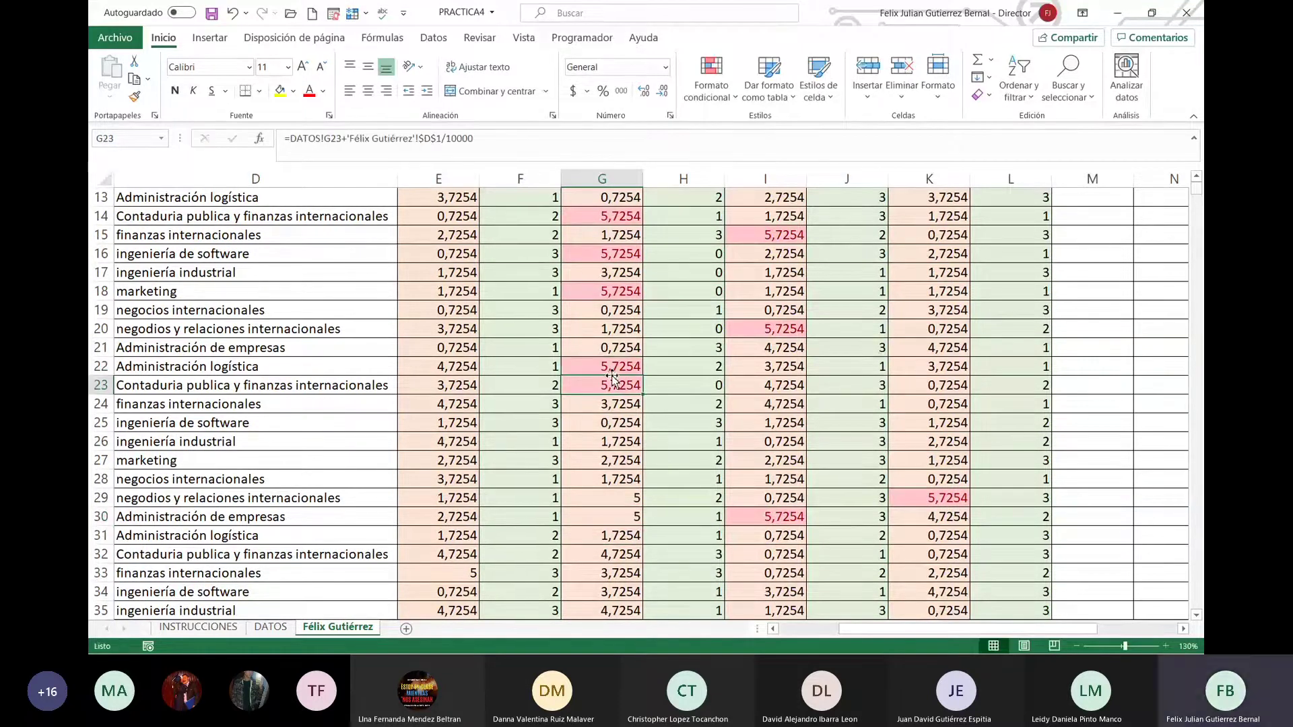
double_click(615, 368)
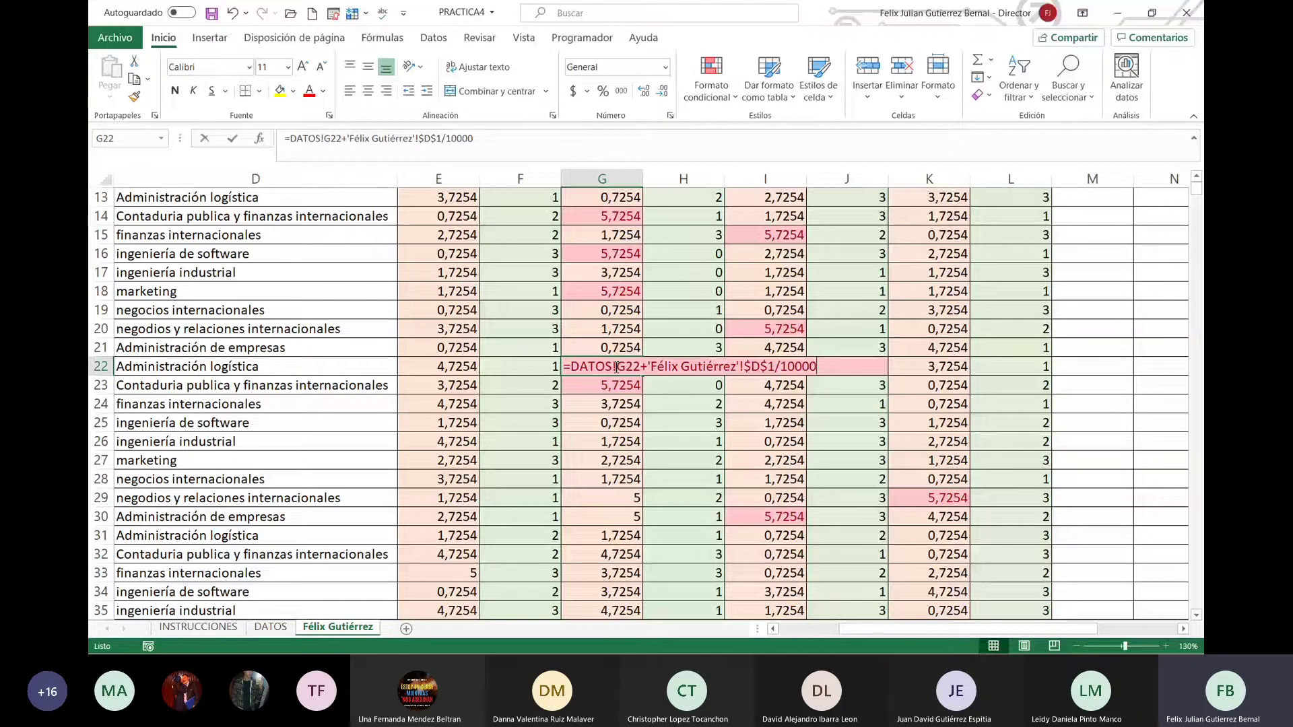
type("5")
key("Return")
double_click(611, 386)
type("5")
key("Return")
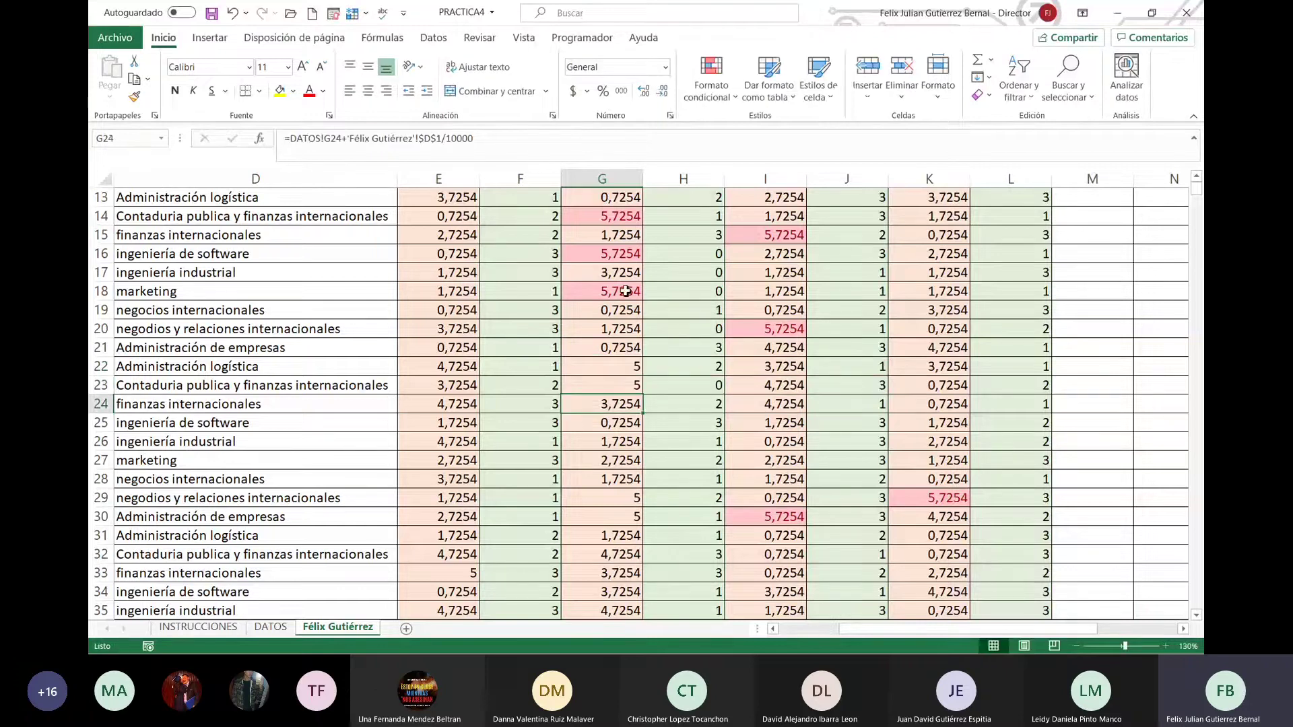
Step: Enter 5 as the nota 2 grade in rows 18, 16 and 14
left_click(626, 291)
type("5")
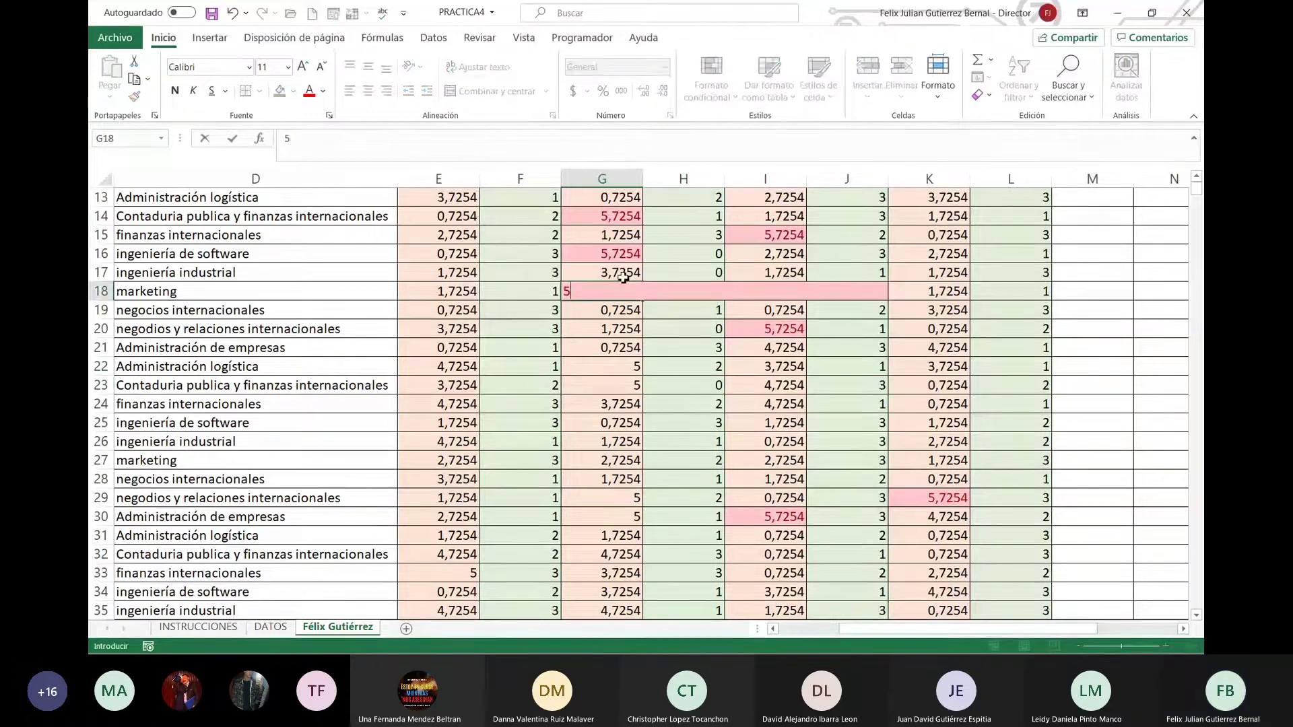
left_click(627, 253)
type("5")
left_click(627, 217)
type("5")
key("Return")
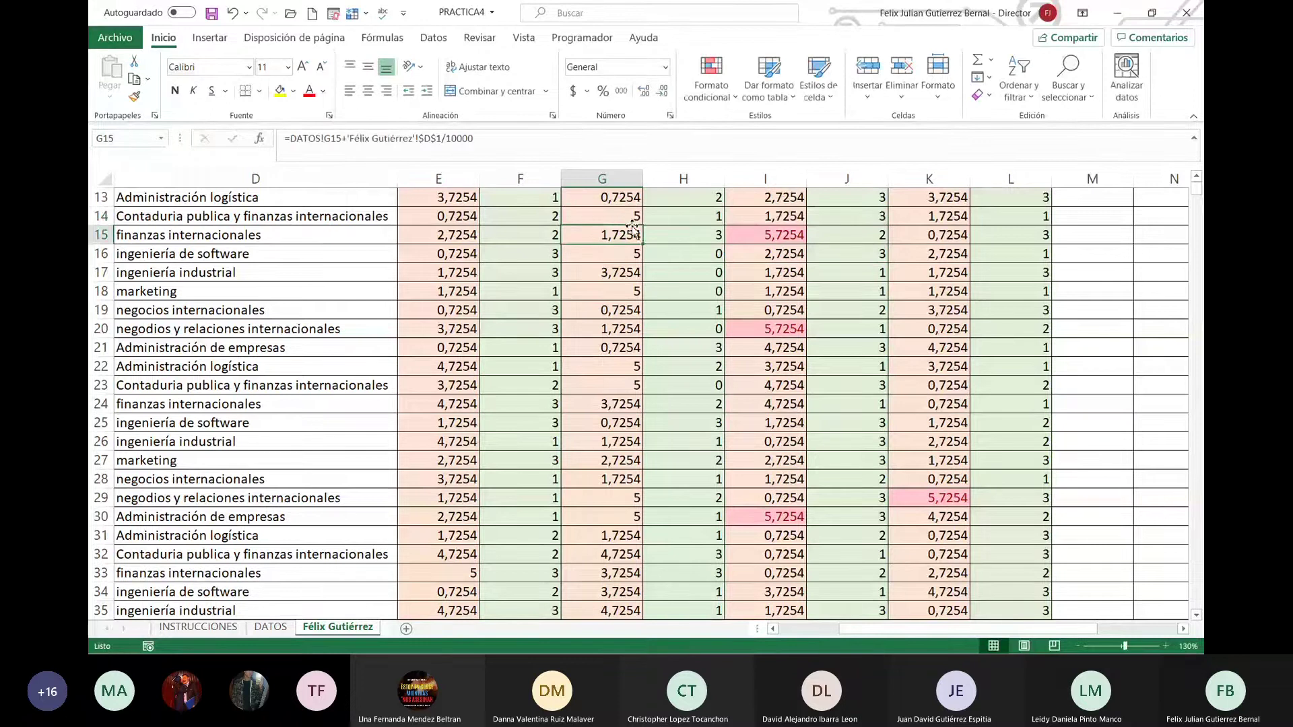
scroll(738, 307, "up", 4)
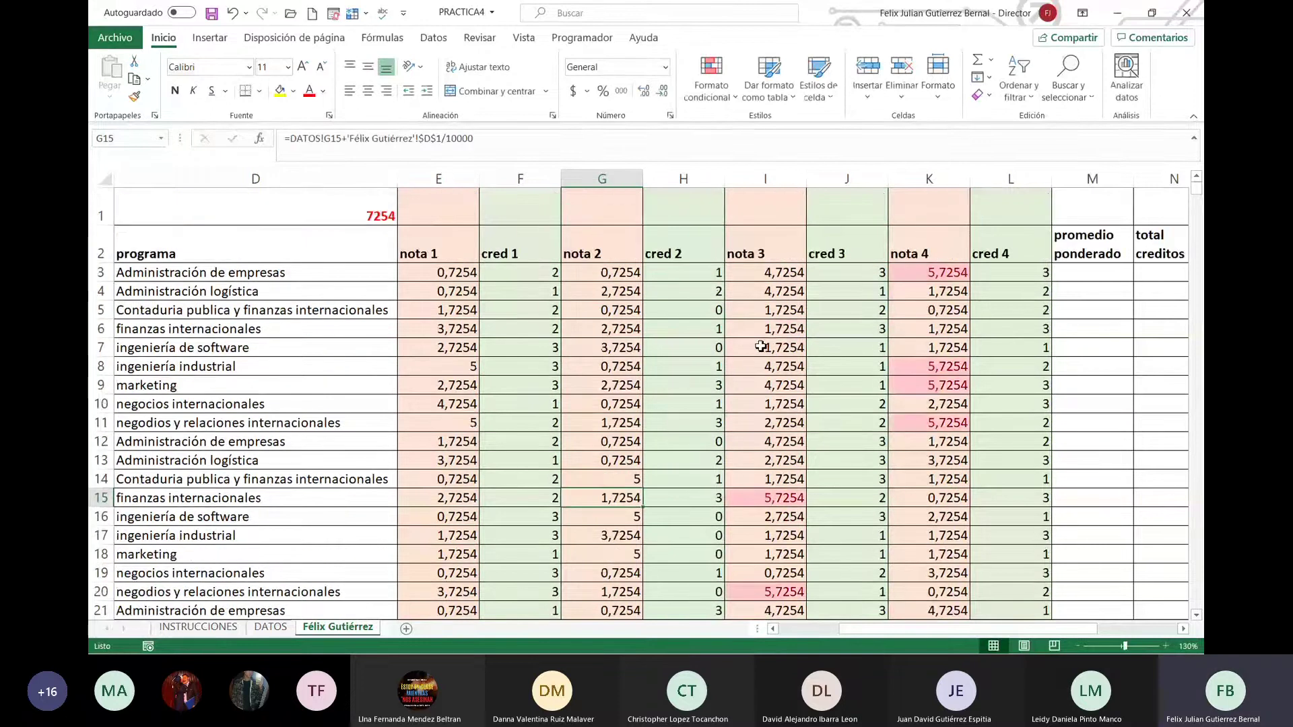
scroll(761, 347, "down", 2)
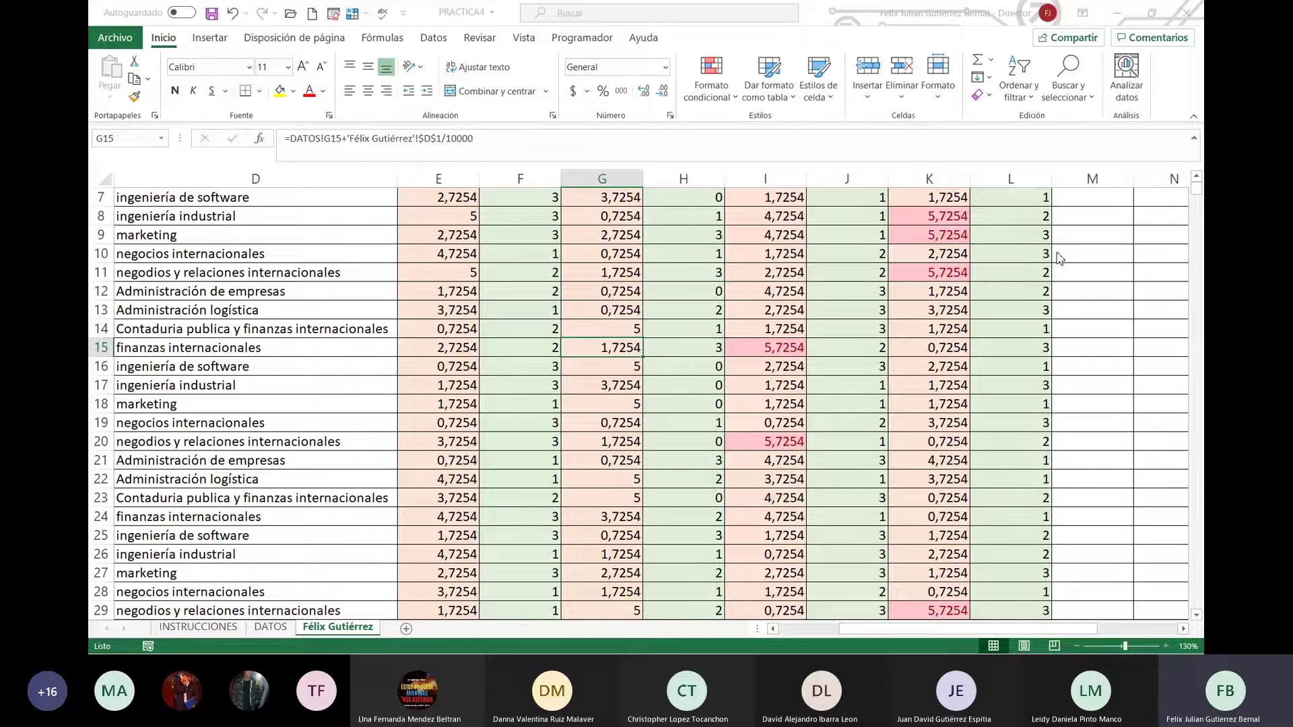
key("shift+F4")
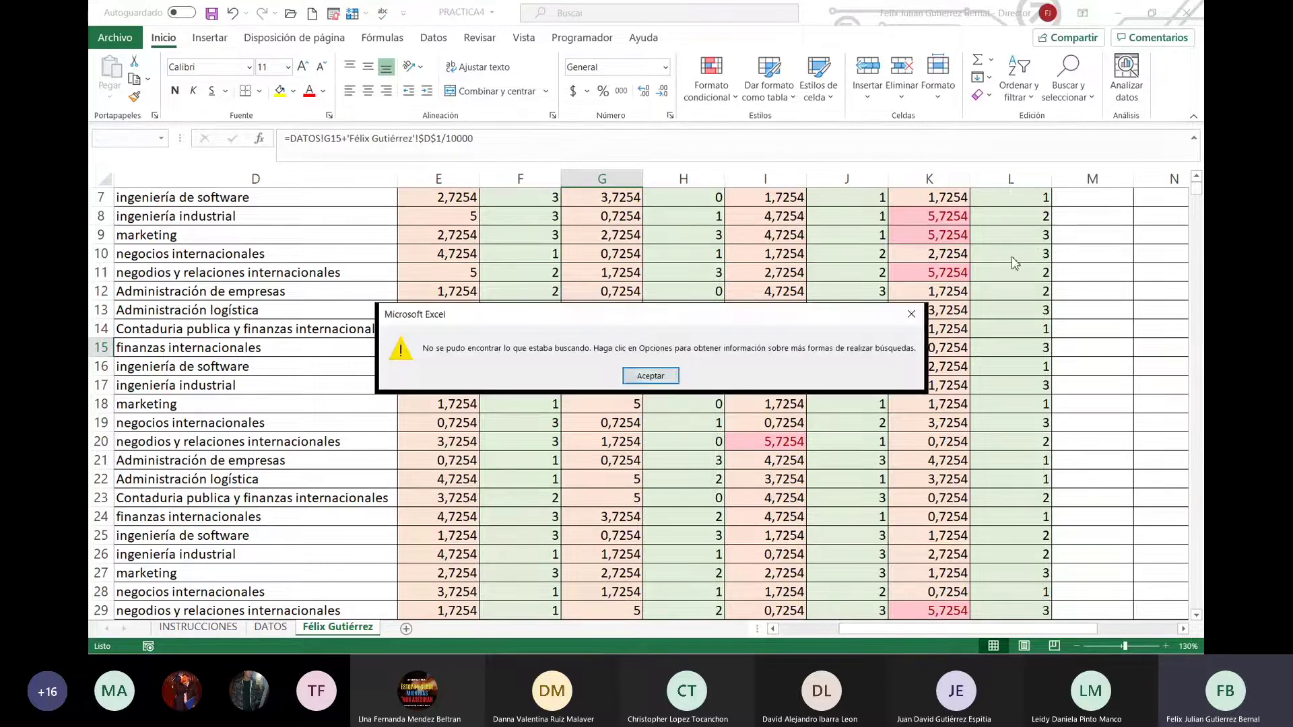
left_click(635, 378)
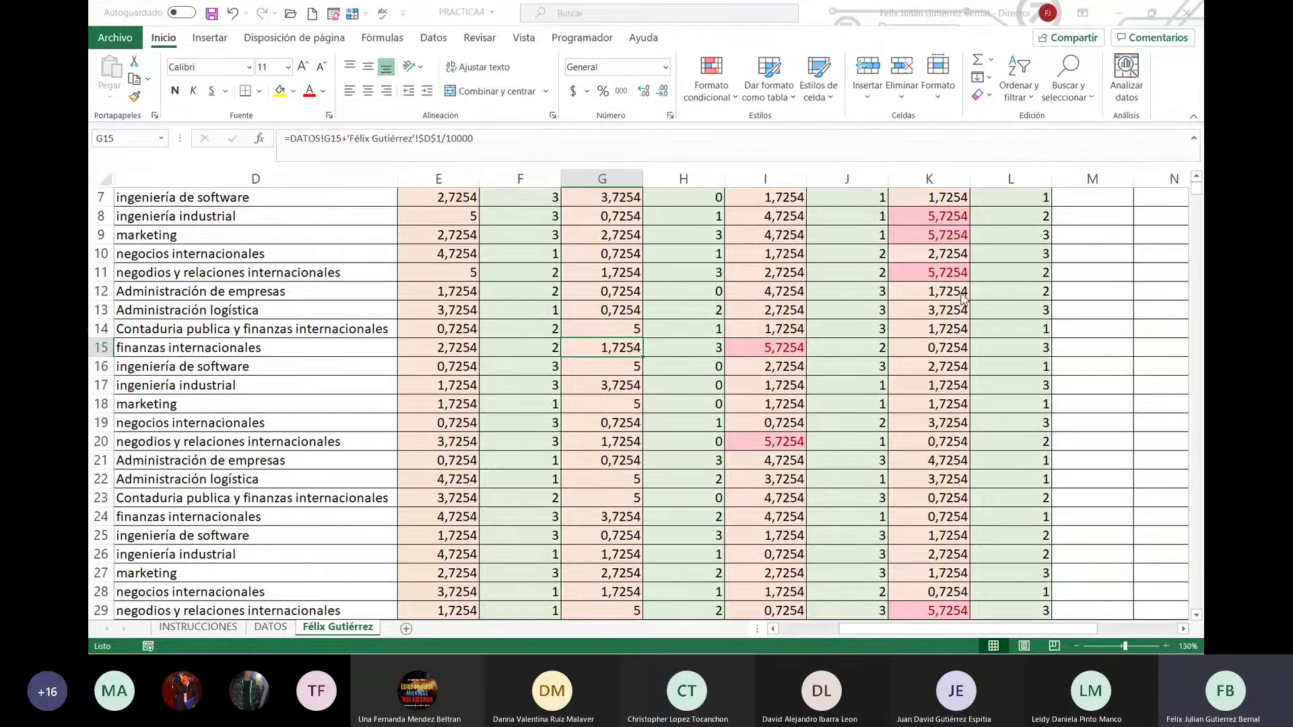
key("shift+F4")
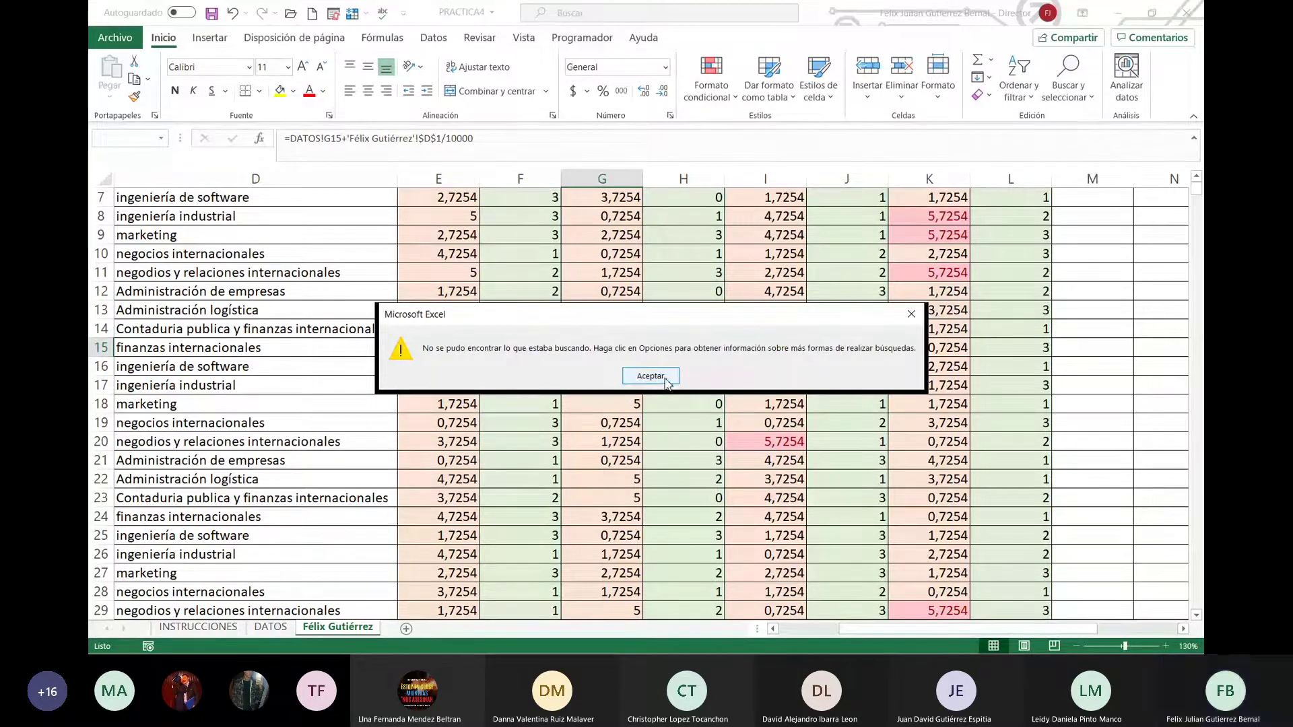
left_click(651, 376)
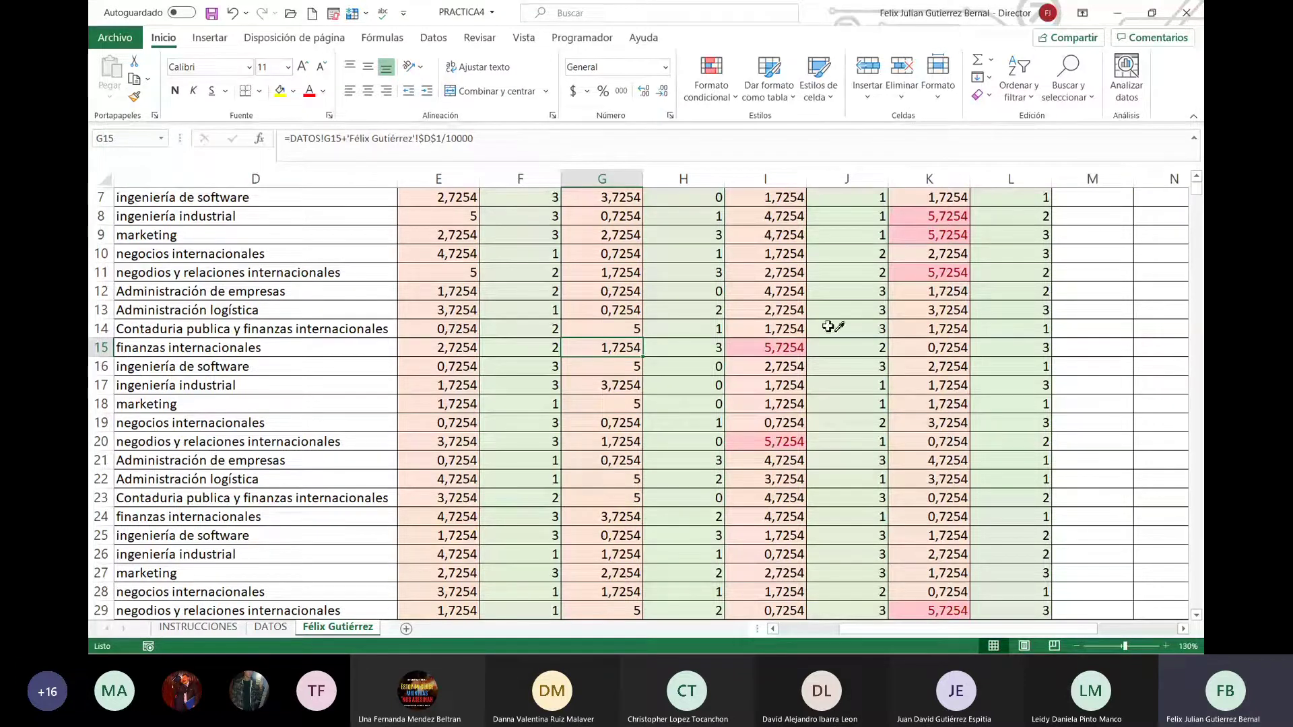
left_click(785, 345)
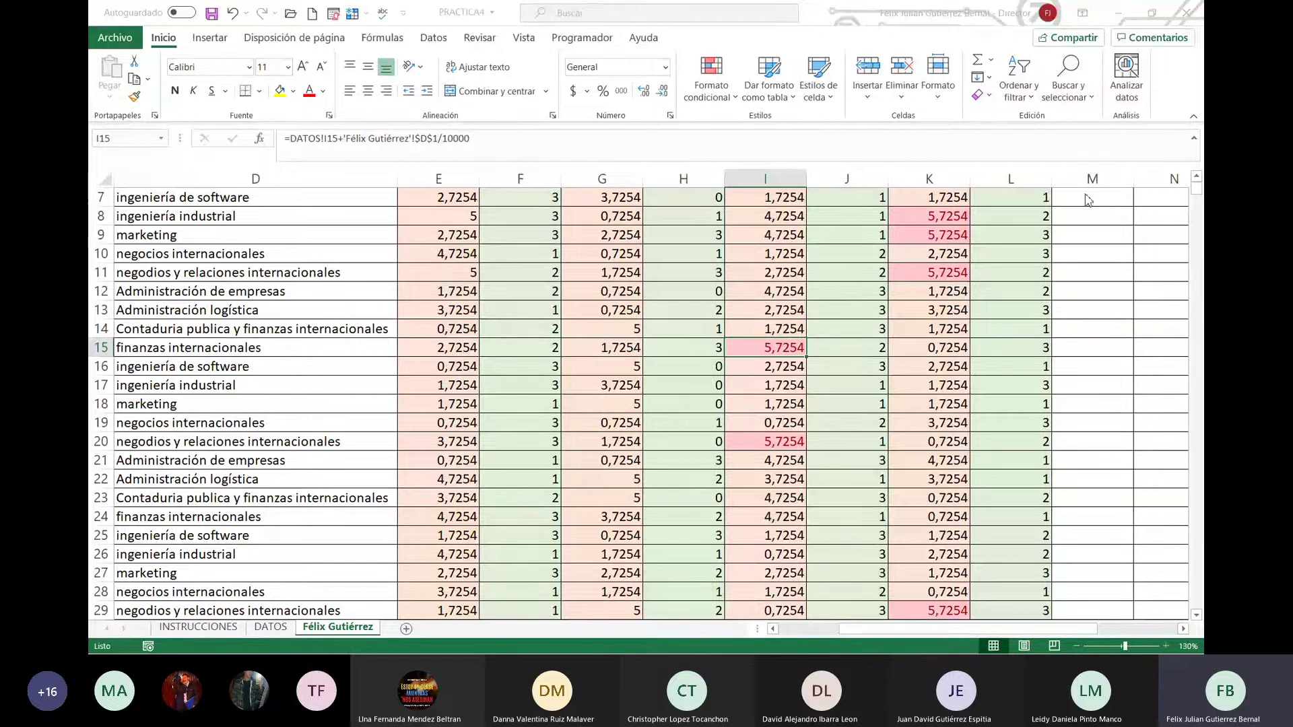
key("shift+F4")
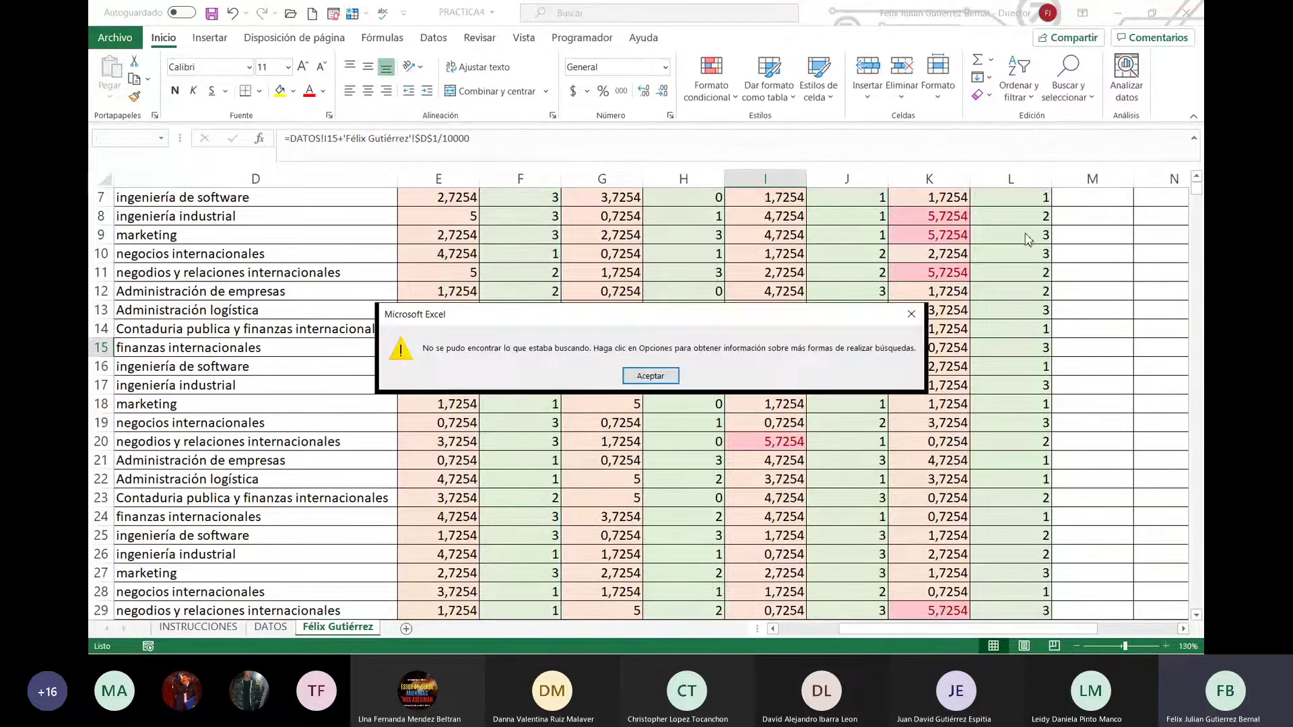
left_click(650, 375)
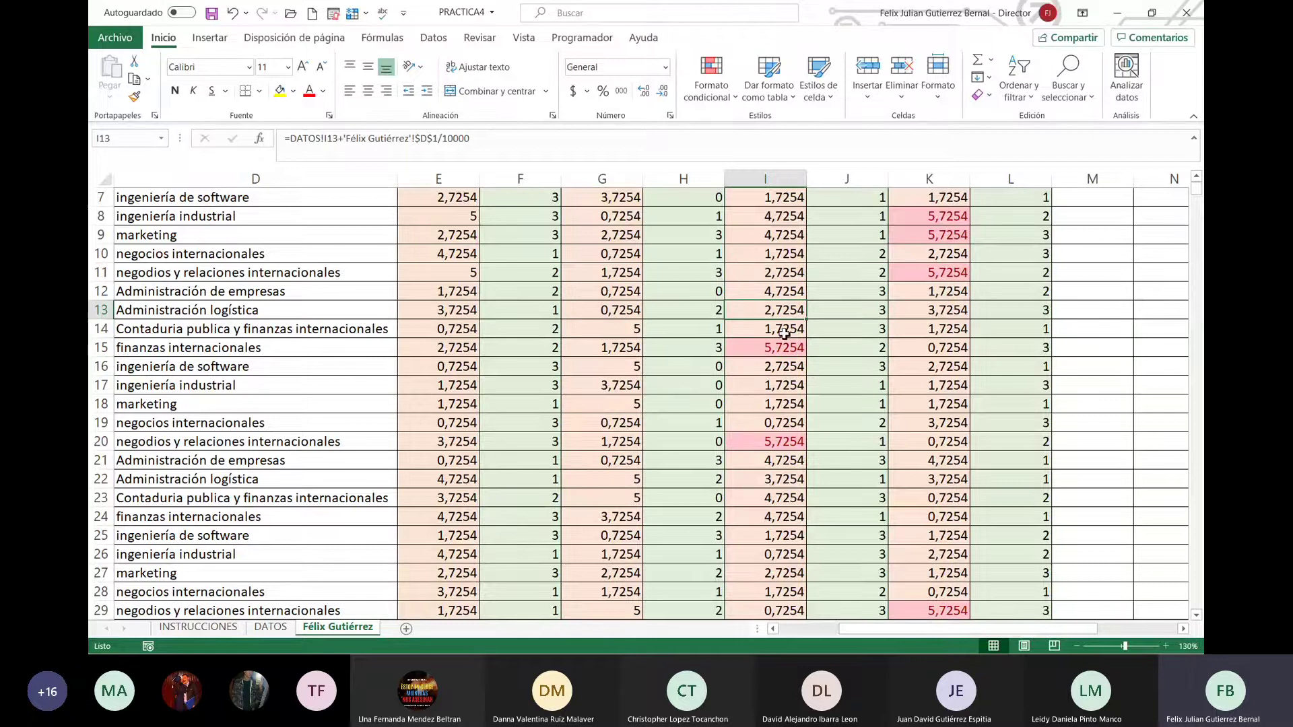
Step: Change the nota 3 grades in rows 15, 20, 30 and 37 from 5,7254 to 5
type("5")
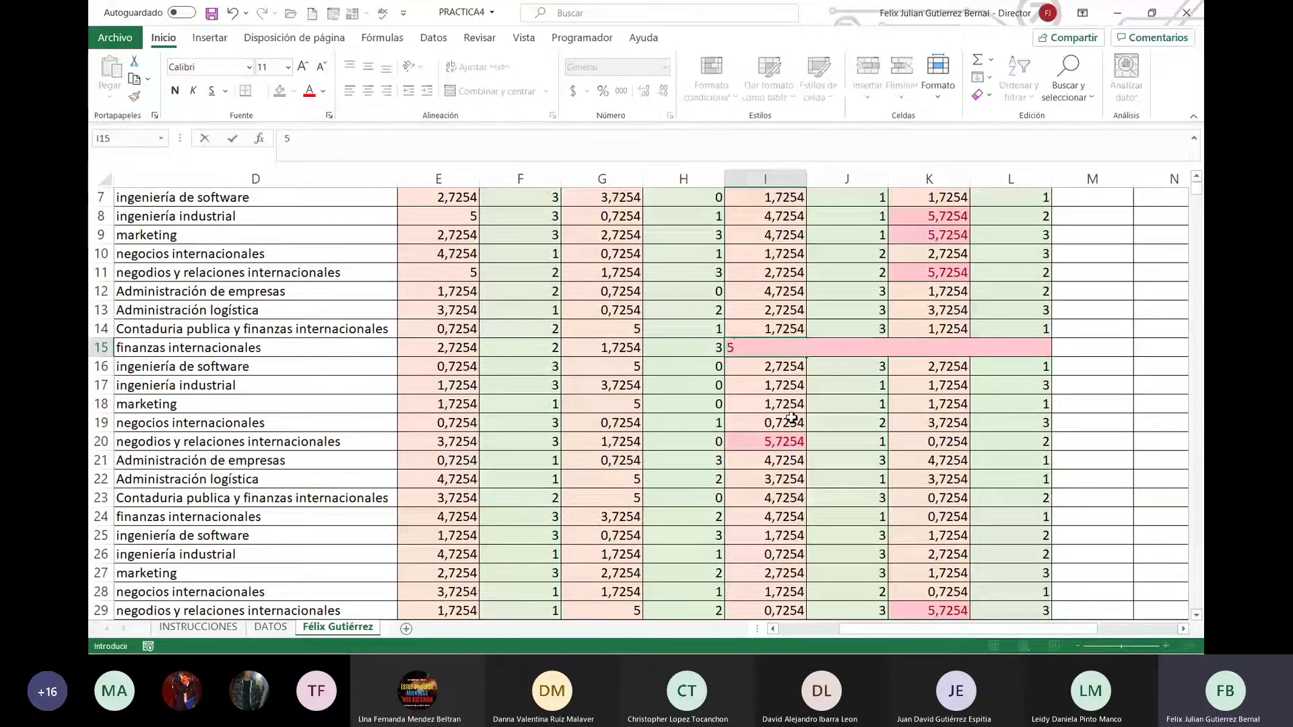
key("Return")
left_click(778, 443)
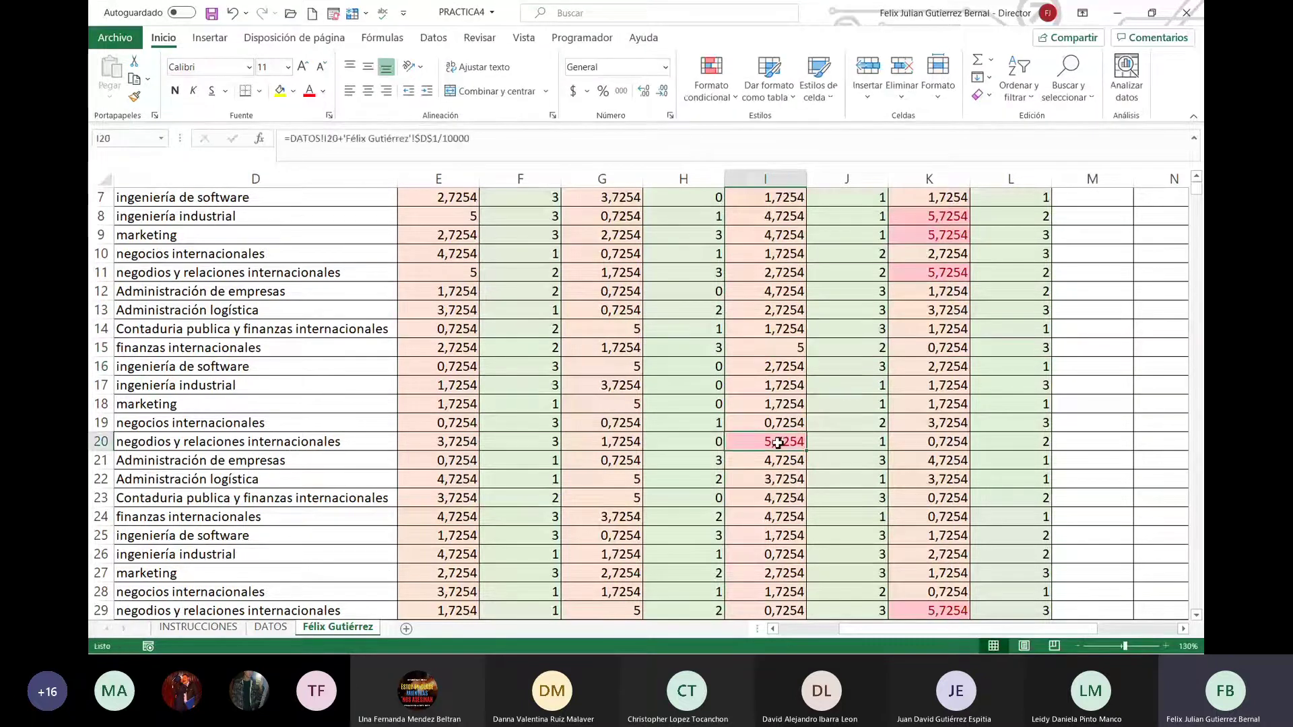
type("5")
key("Return")
scroll(778, 443, "down", 4)
left_click(798, 404)
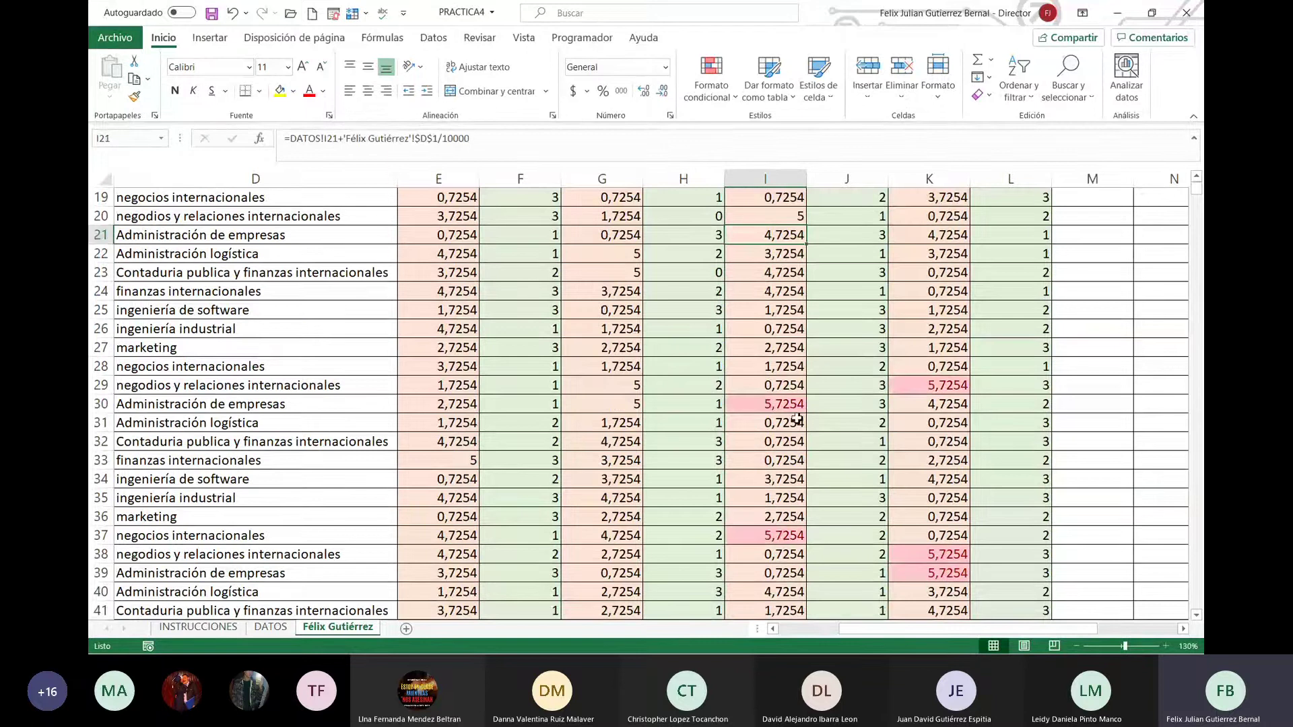
type("5")
key("Return")
left_click(783, 536)
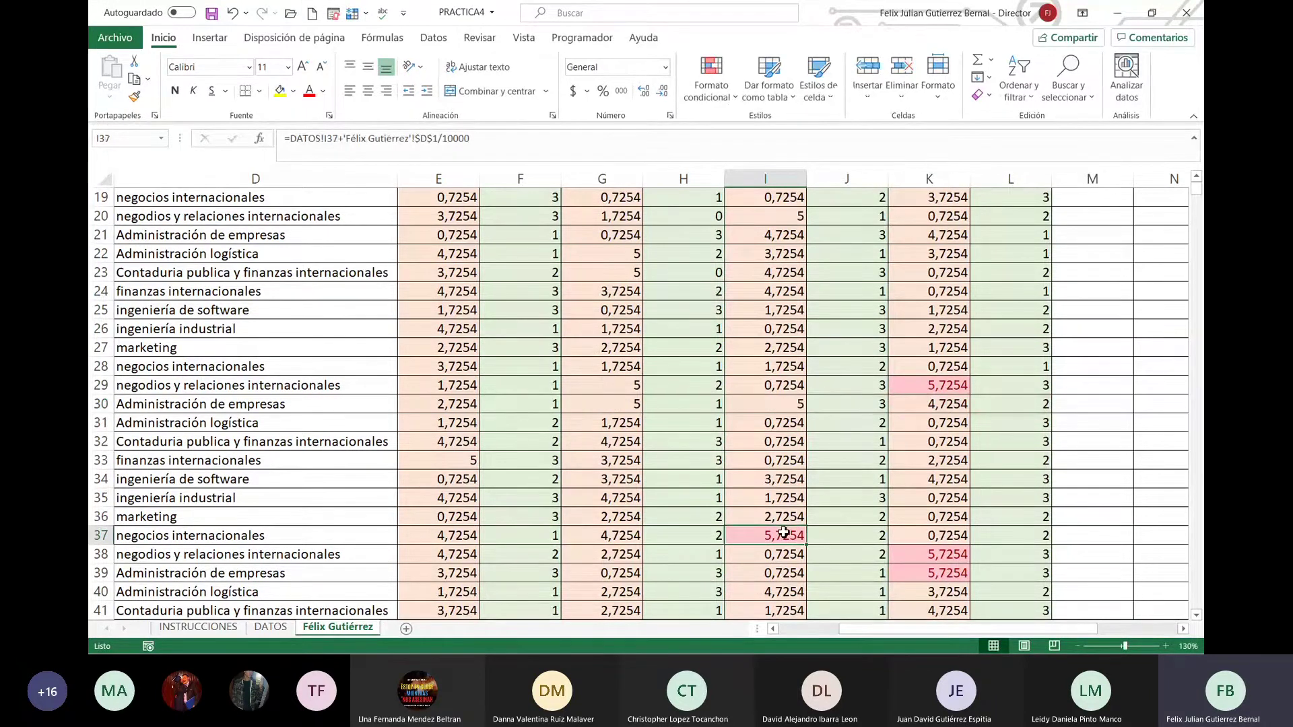
type("5")
key("Return")
Step: Overwrite the 5,7254 grades in cells I43, I71, I72 and I77 with 5
scroll(801, 508, "down", 6)
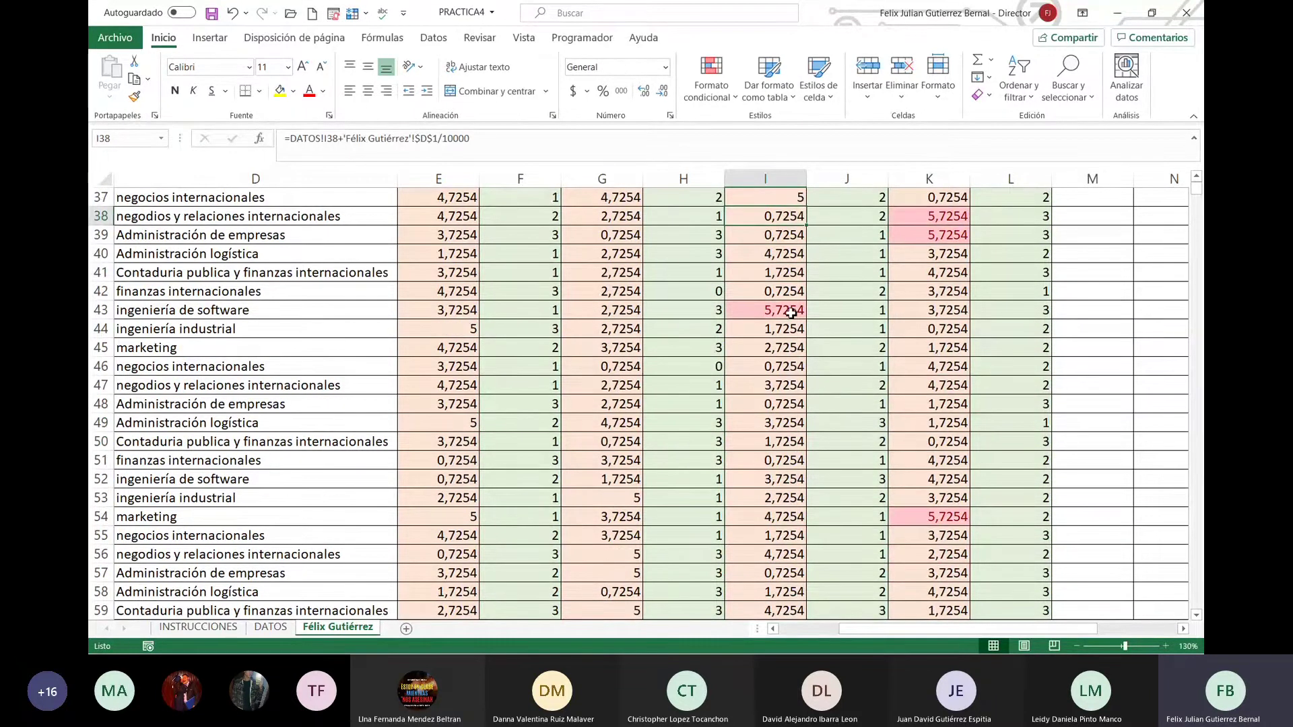
left_click(792, 313)
type("5")
key("Return")
scroll(792, 313, "down", 6)
scroll(791, 283, "down", 5)
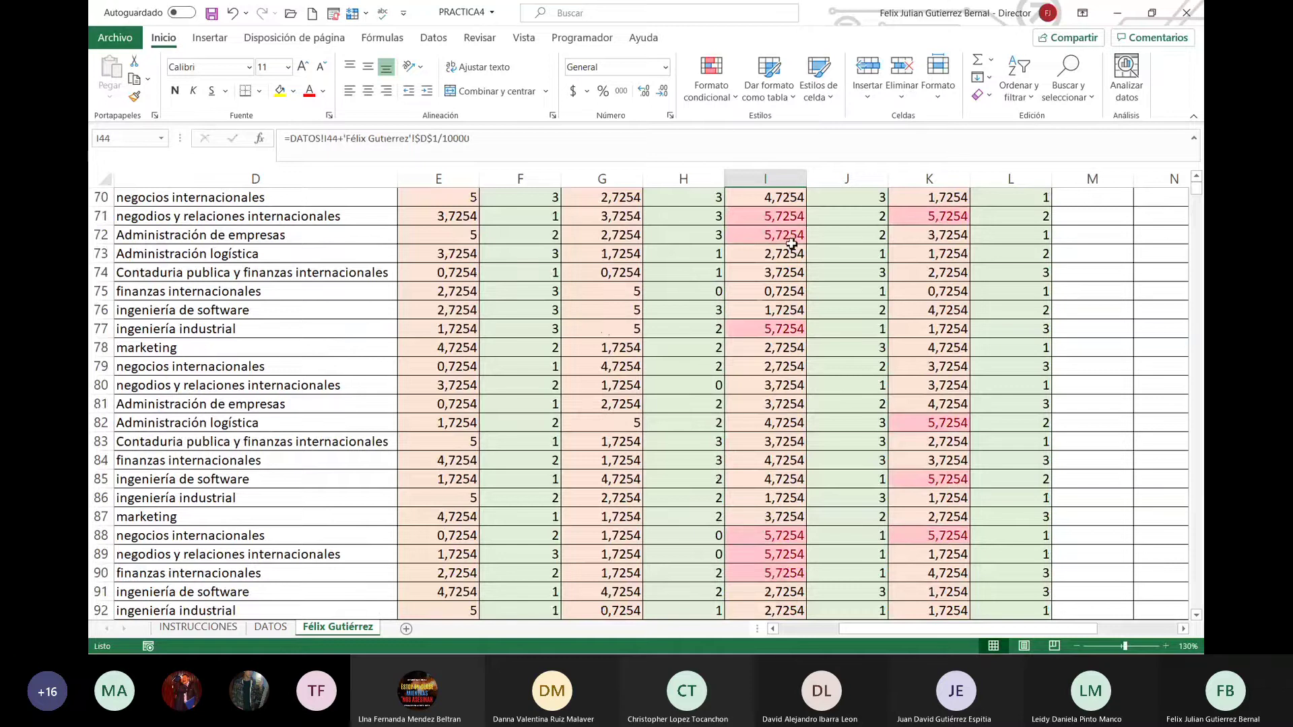
left_click(790, 216)
type("5")
key("Return")
double_click(792, 235)
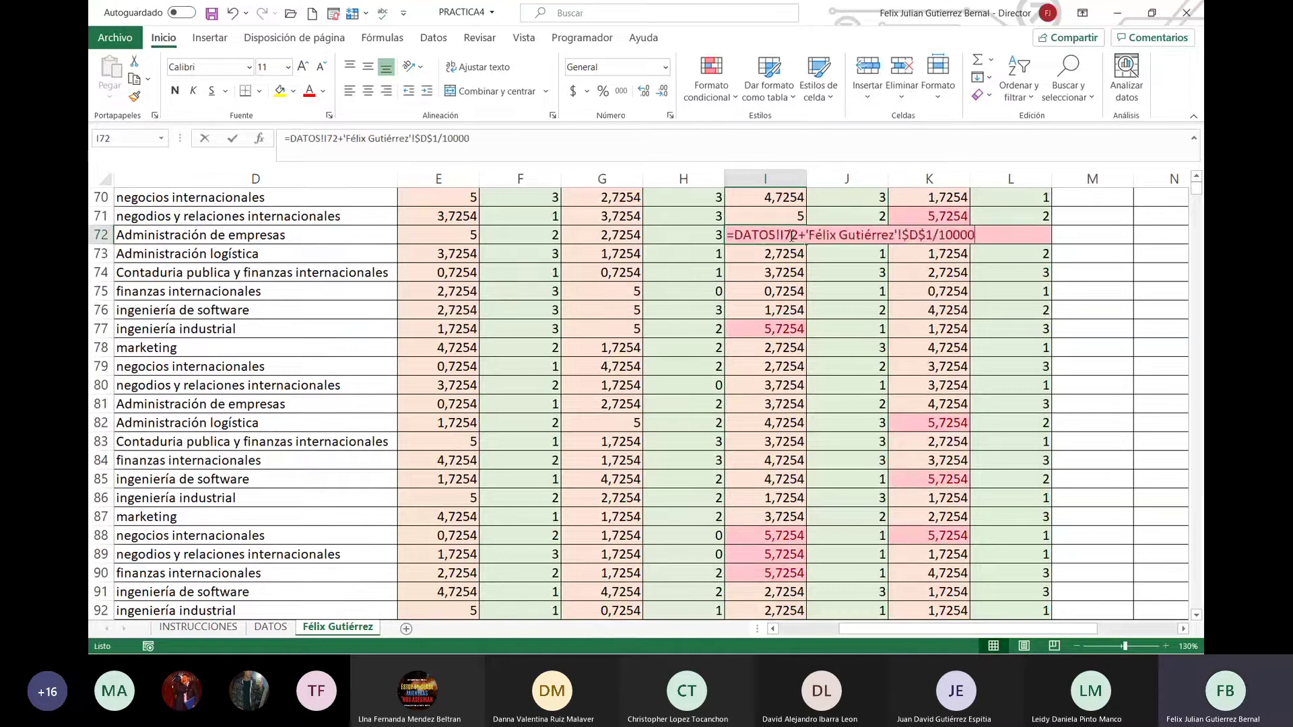
key("Escape")
type("5")
key("Return")
left_click(792, 329)
type("5")
key("Return")
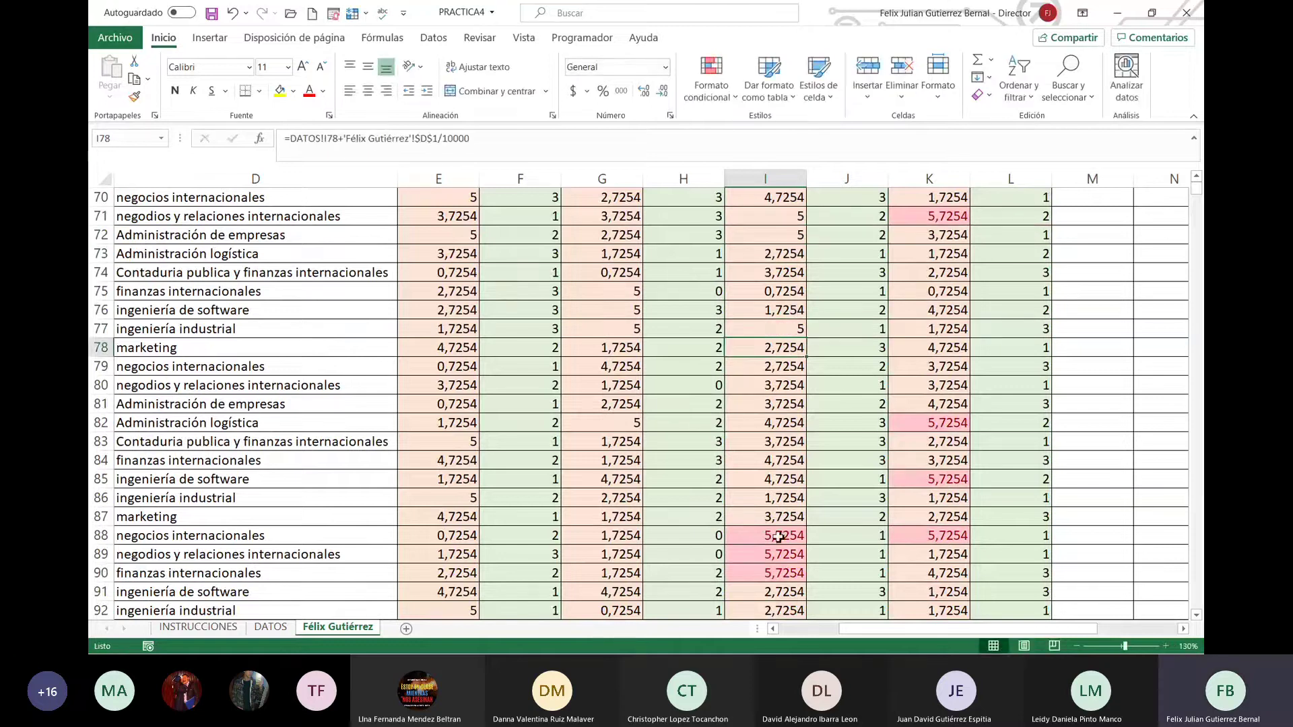
Step: Set cells I88, I89, I90 and I93 to 5 instead of 5,7254
double_click(778, 537)
key("Escape")
type("5")
key("Return")
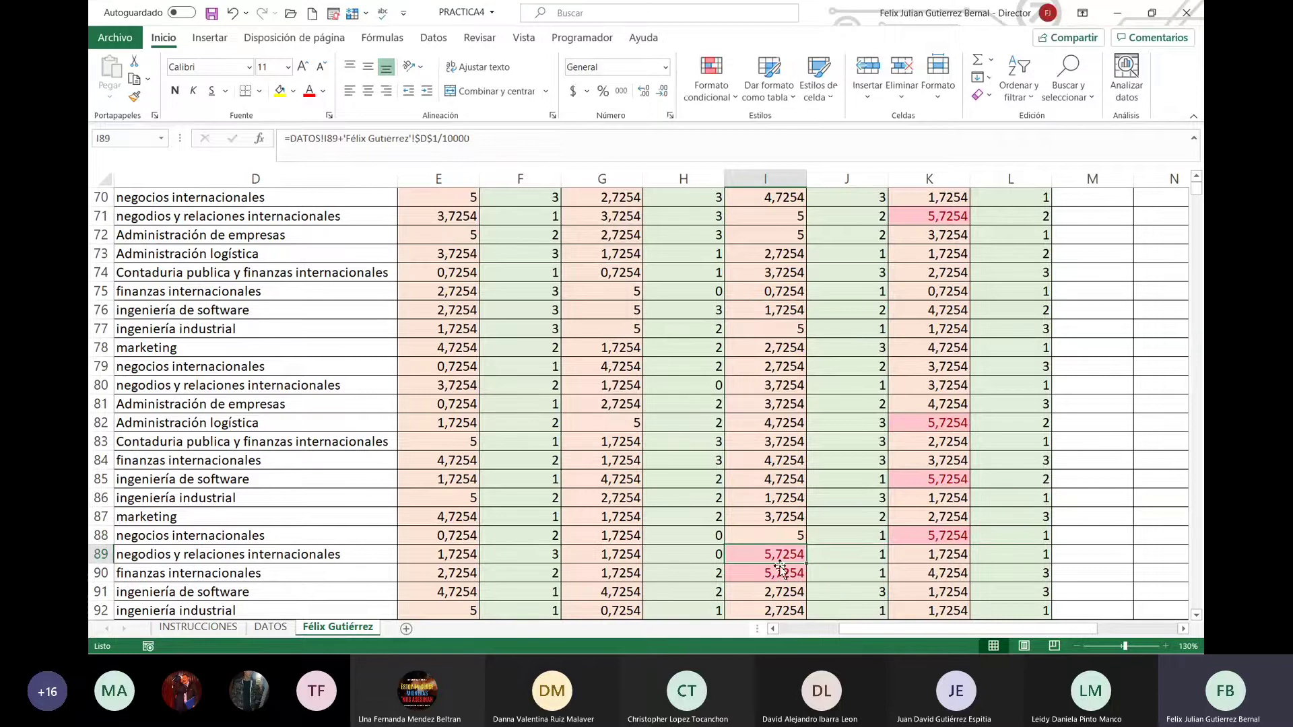
type("5")
key("Return")
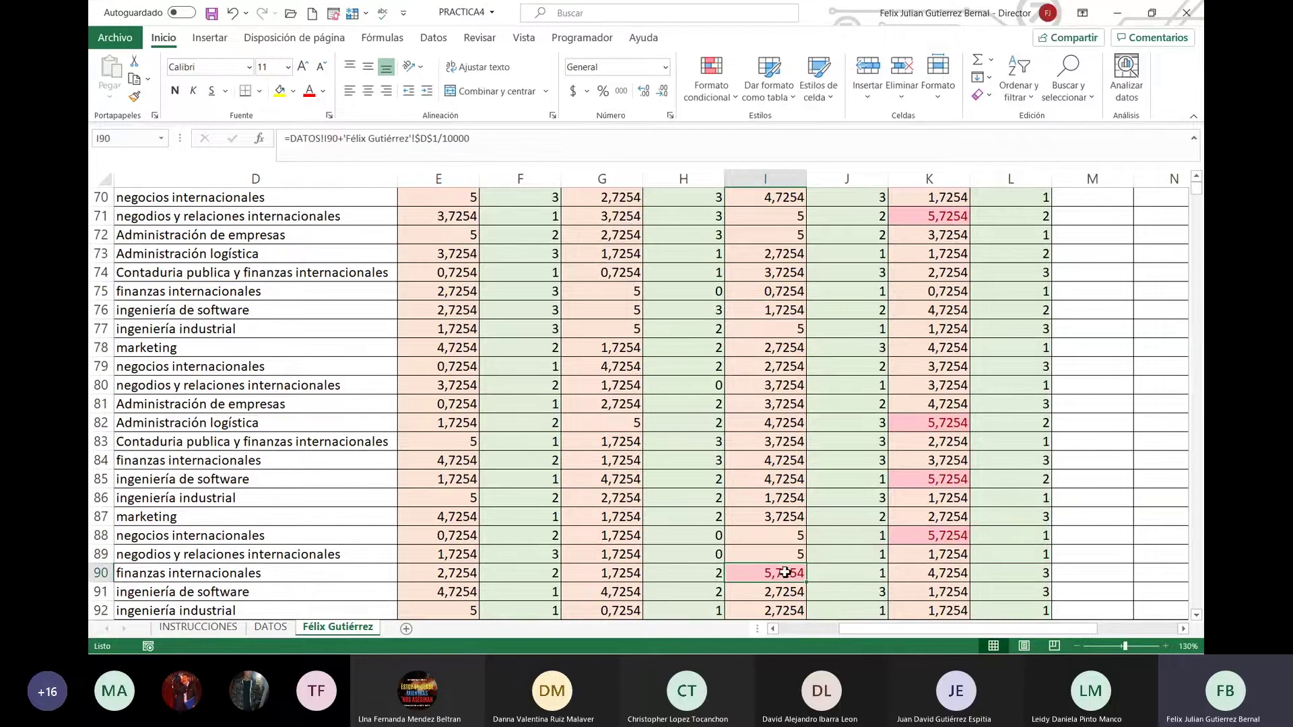
type("5")
key("Return")
scroll(775, 552, "down", 2)
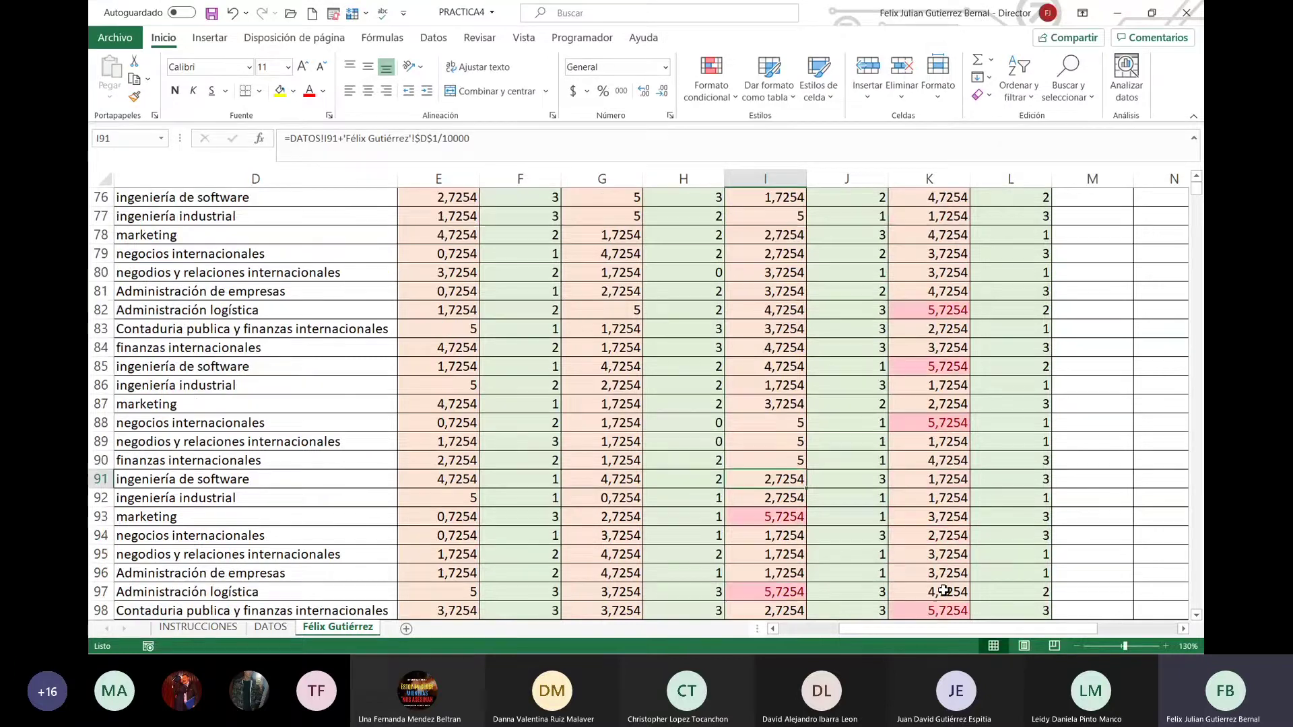
left_click(775, 517)
type("5")
key("Return")
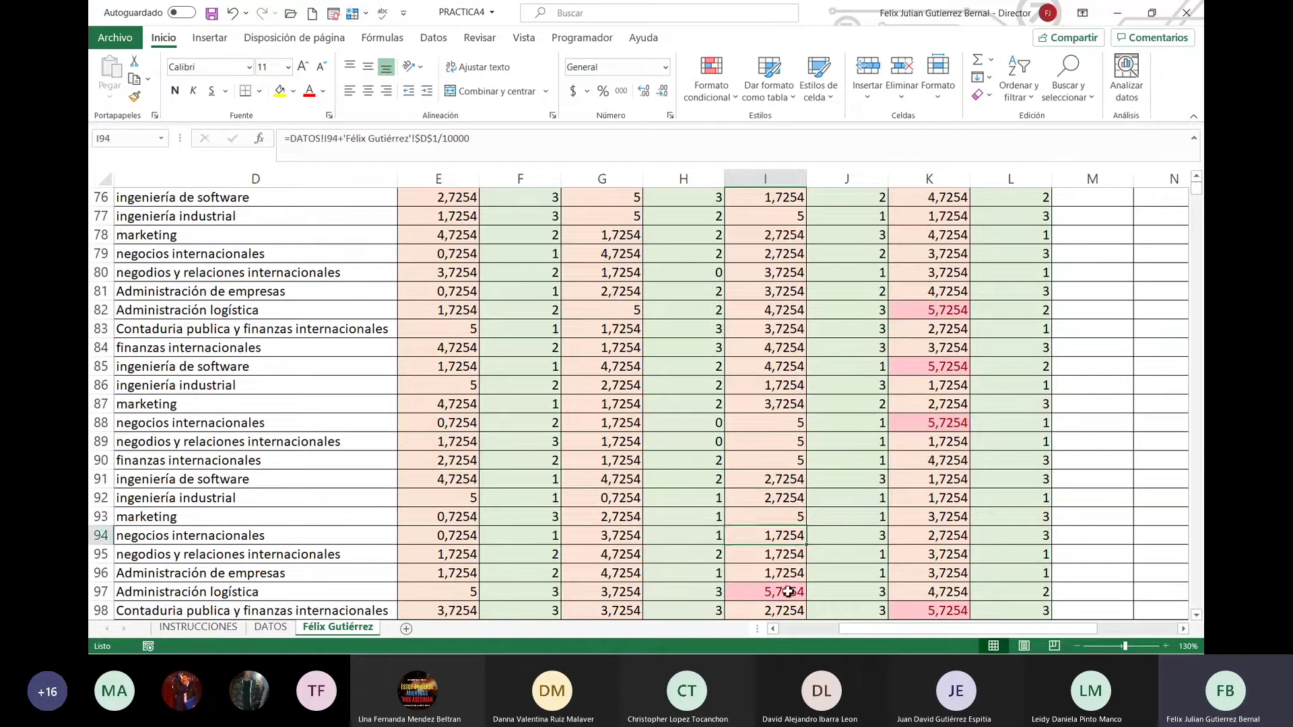
Step: Replace the remaining 5,7254 grades in I97, I99 and I100 with 5
left_click(788, 592)
type("5")
key("Return")
scroll(789, 592, "down", 5)
left_click(795, 352)
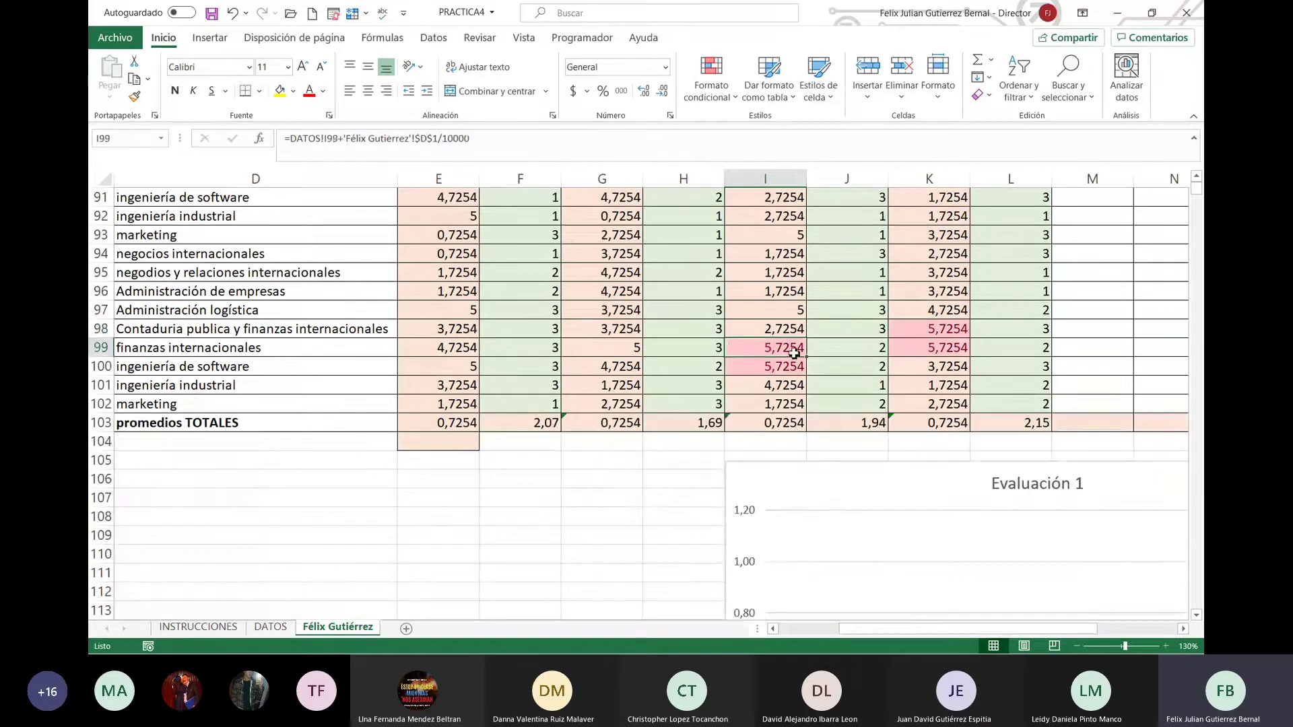
type("5")
key("Return")
type("5")
key("Return")
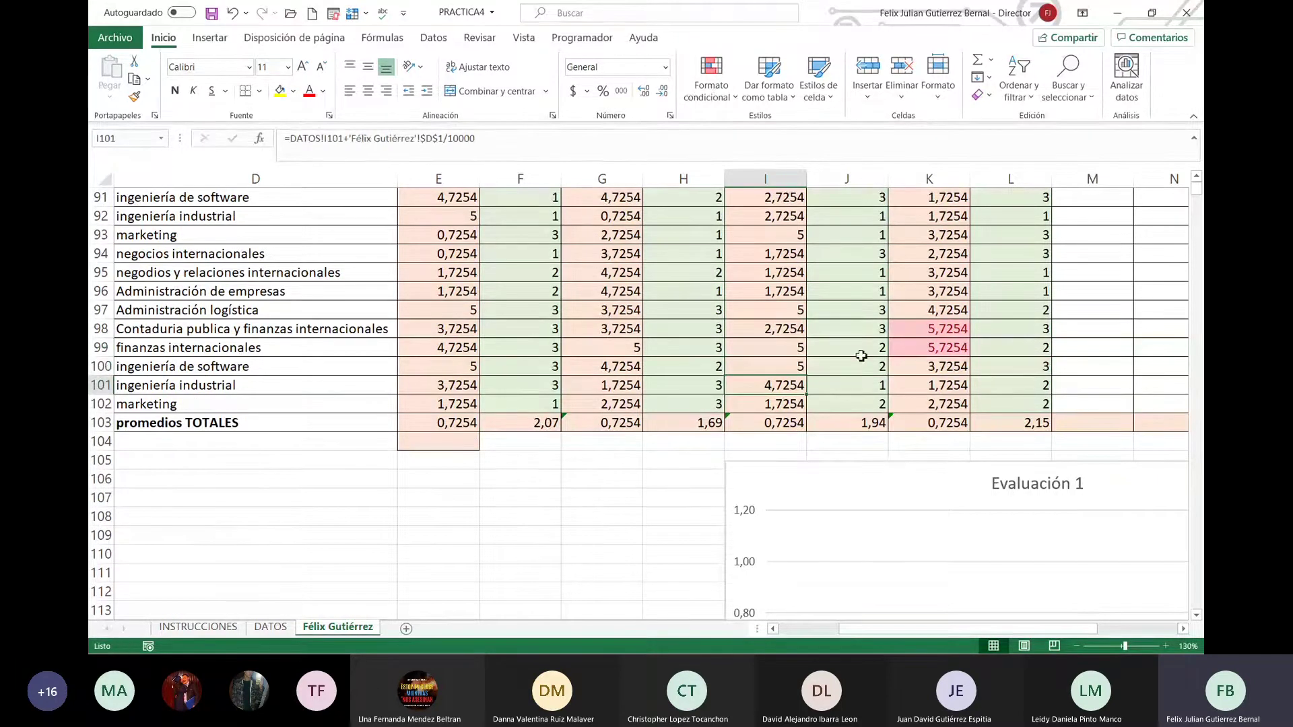
left_click(931, 345)
Step: Set nota 4 cells K98, K99, K88, K85 and K82 to 5 instead of 5,7254
type("5")
left_click(946, 329)
type("5")
key("Return")
scroll(946, 355, "up", 4)
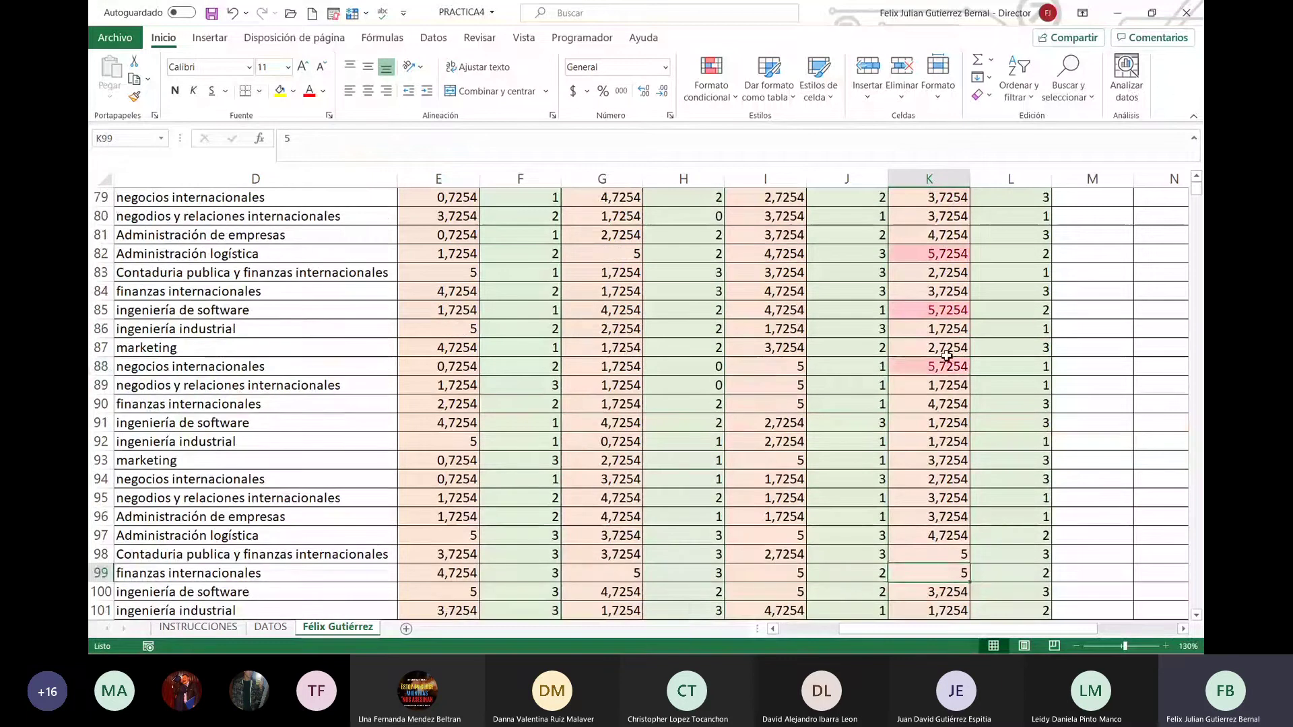
left_click(946, 356)
type("5")
key("Return")
left_click(947, 313)
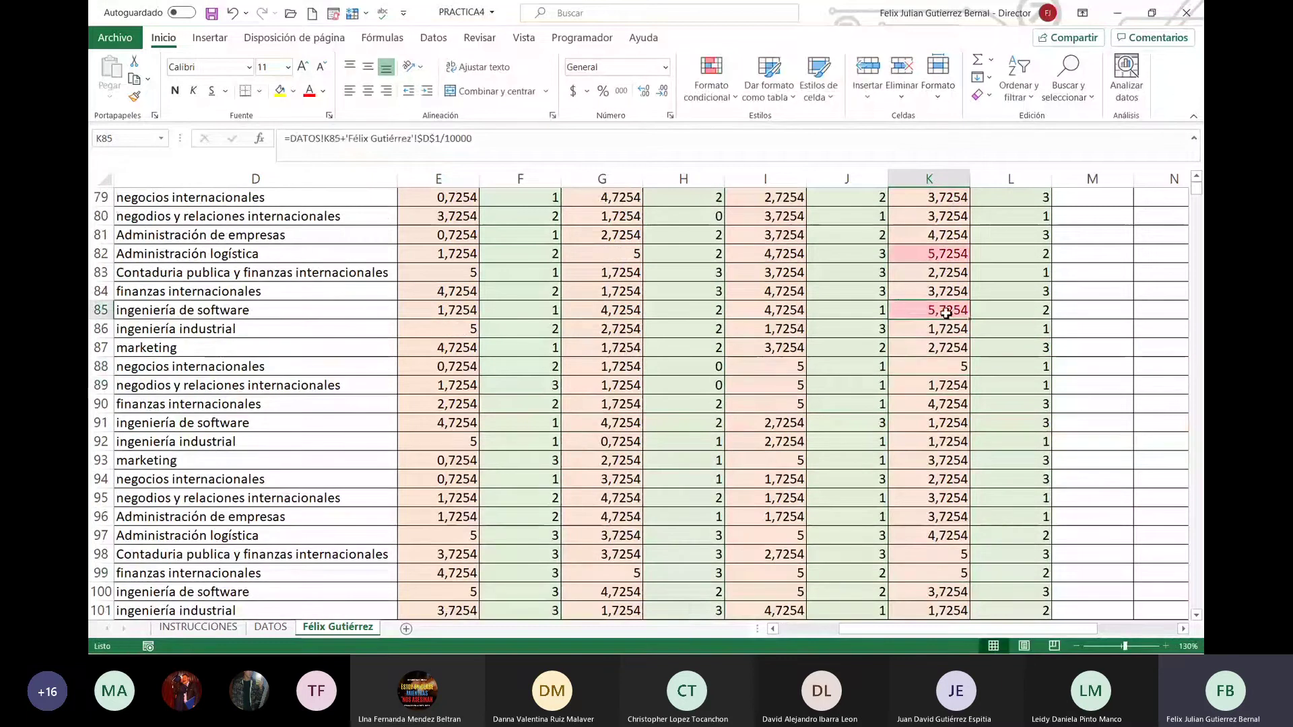
type("5")
key("Return")
left_click(953, 254)
type("5")
key("Return")
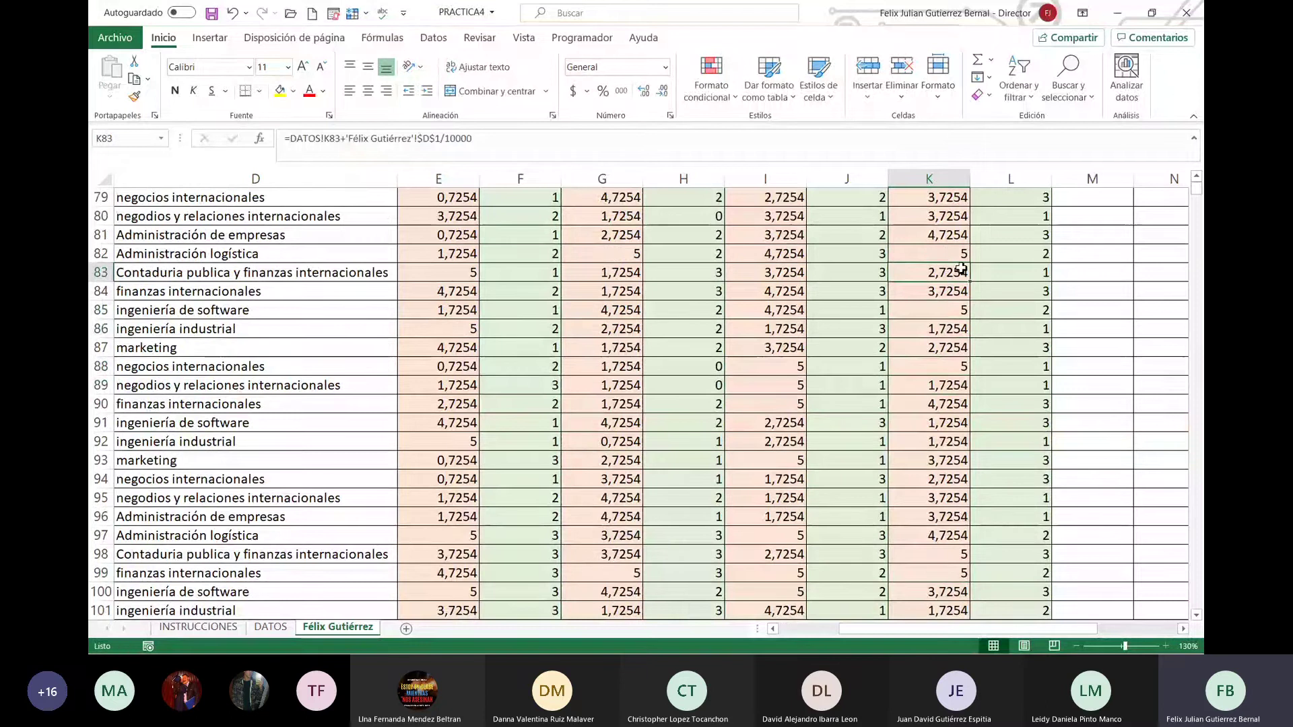
Step: Overwrite the 5,7254 grades in K71, K54, K39 and K38 with 5
scroll(962, 270, "up", 2)
scroll(958, 290, "up", 3)
left_click(947, 328)
type("5")
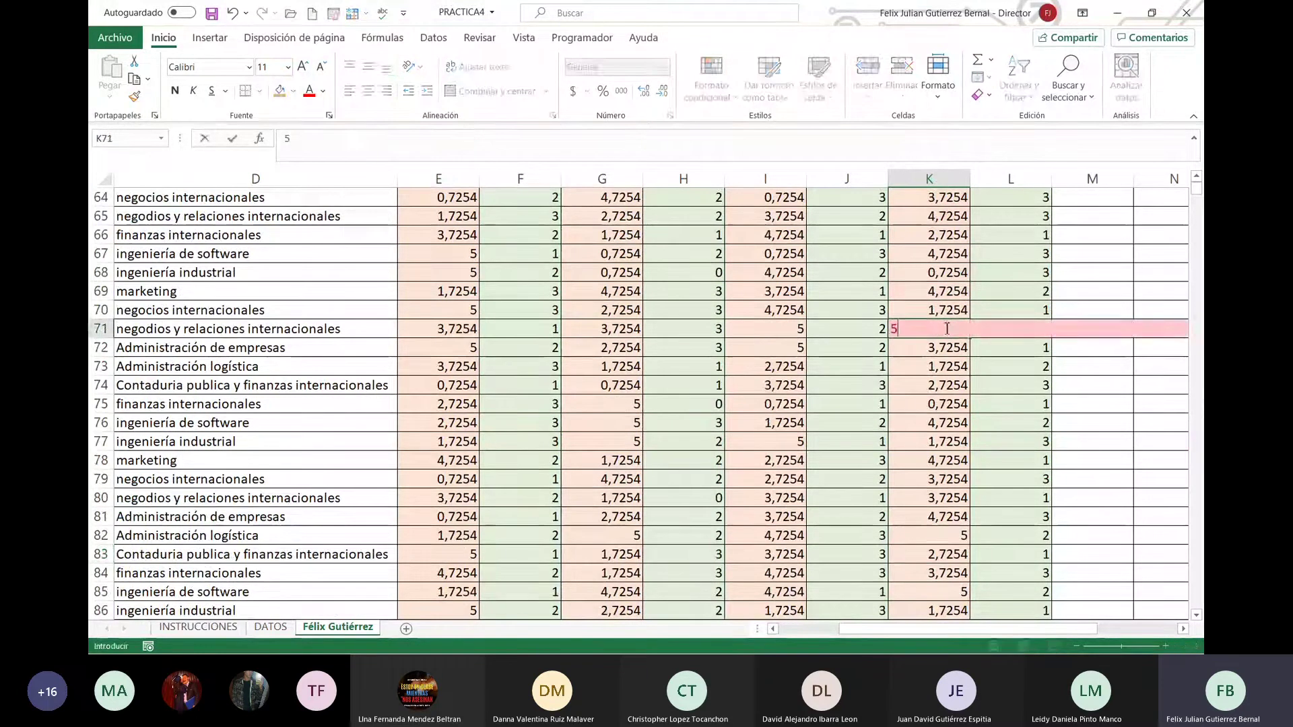
key("Return")
scroll(947, 329, "up", 5)
left_click(956, 292)
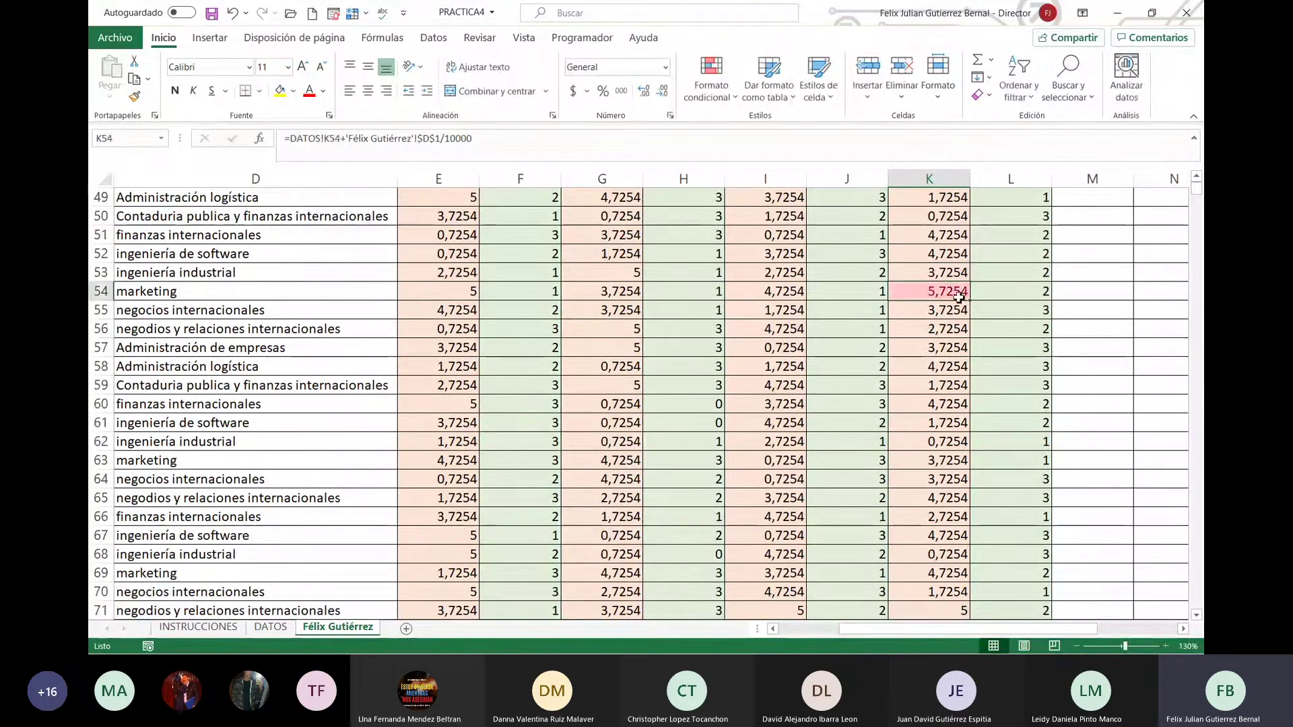
type("5")
key("Return")
scroll(948, 305, "up", 4)
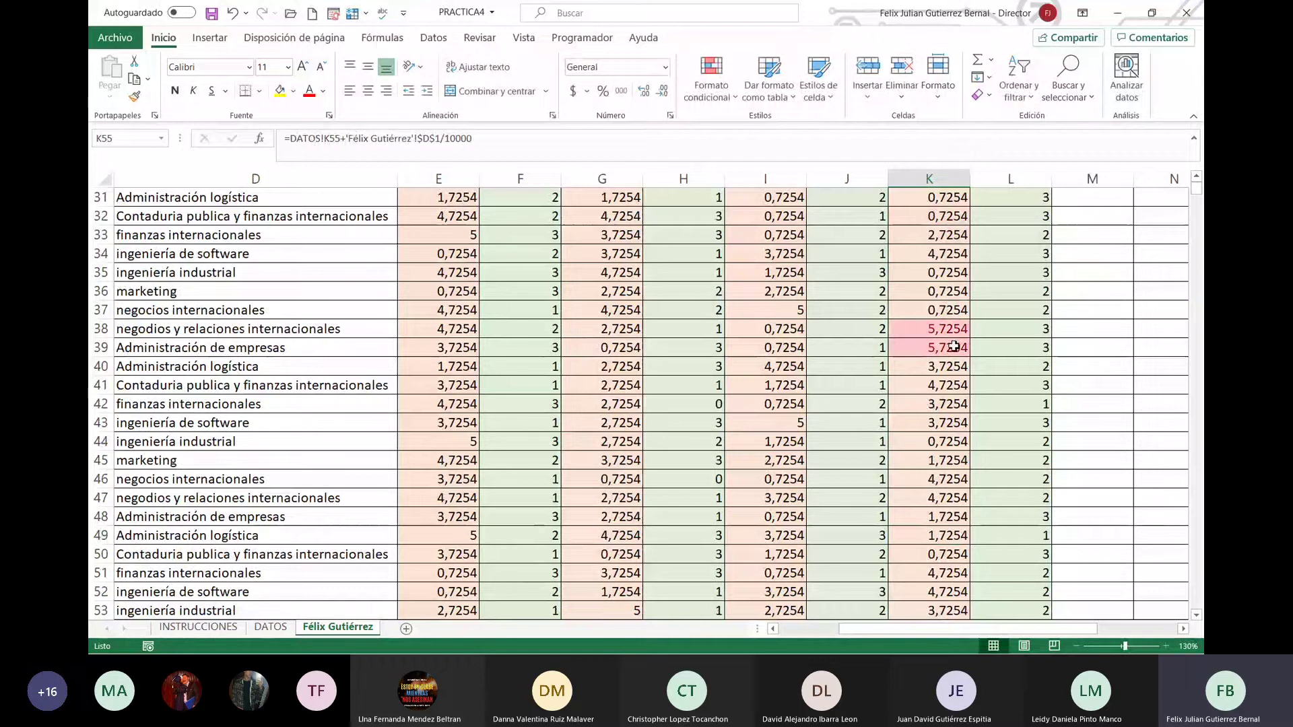
double_click(954, 347)
type("5")
key("Return")
double_click(952, 330)
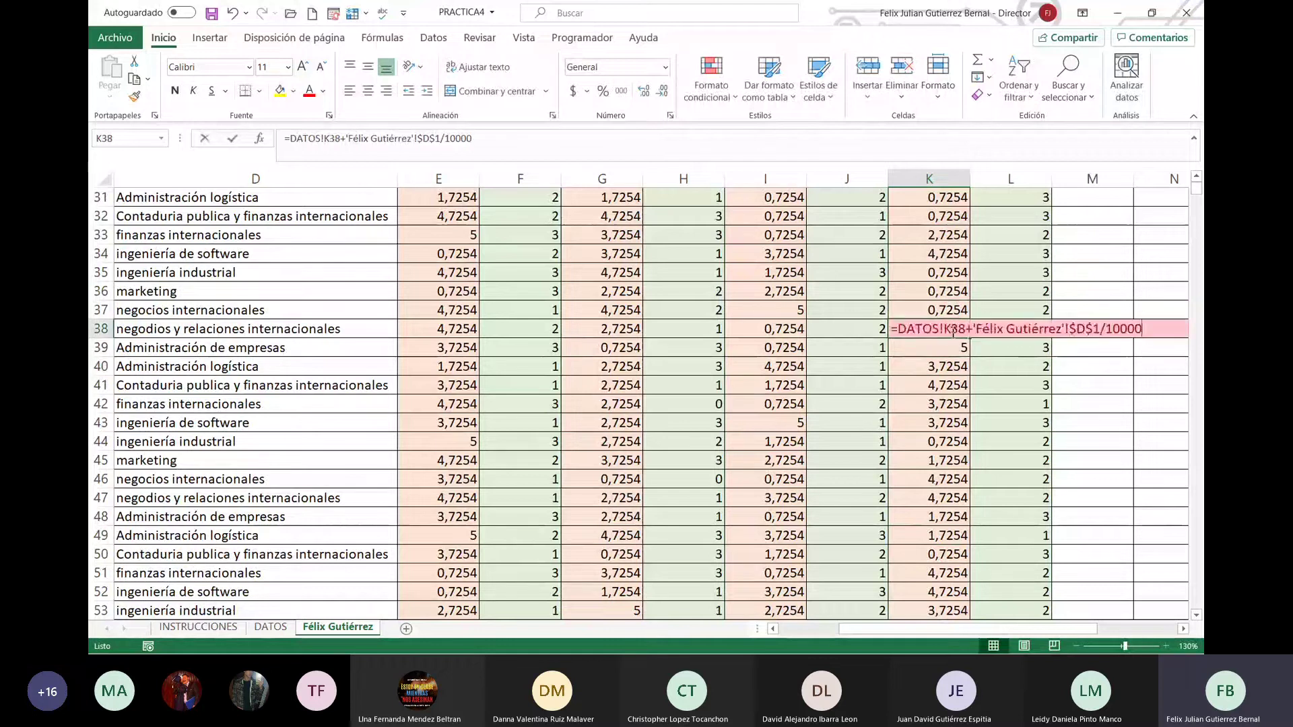
type("5")
key("Return")
Step: Replace the 5,7254 grades in K29, K11, K9, K8 and K3 with 5
scroll(951, 328, "up", 5)
double_click(957, 434)
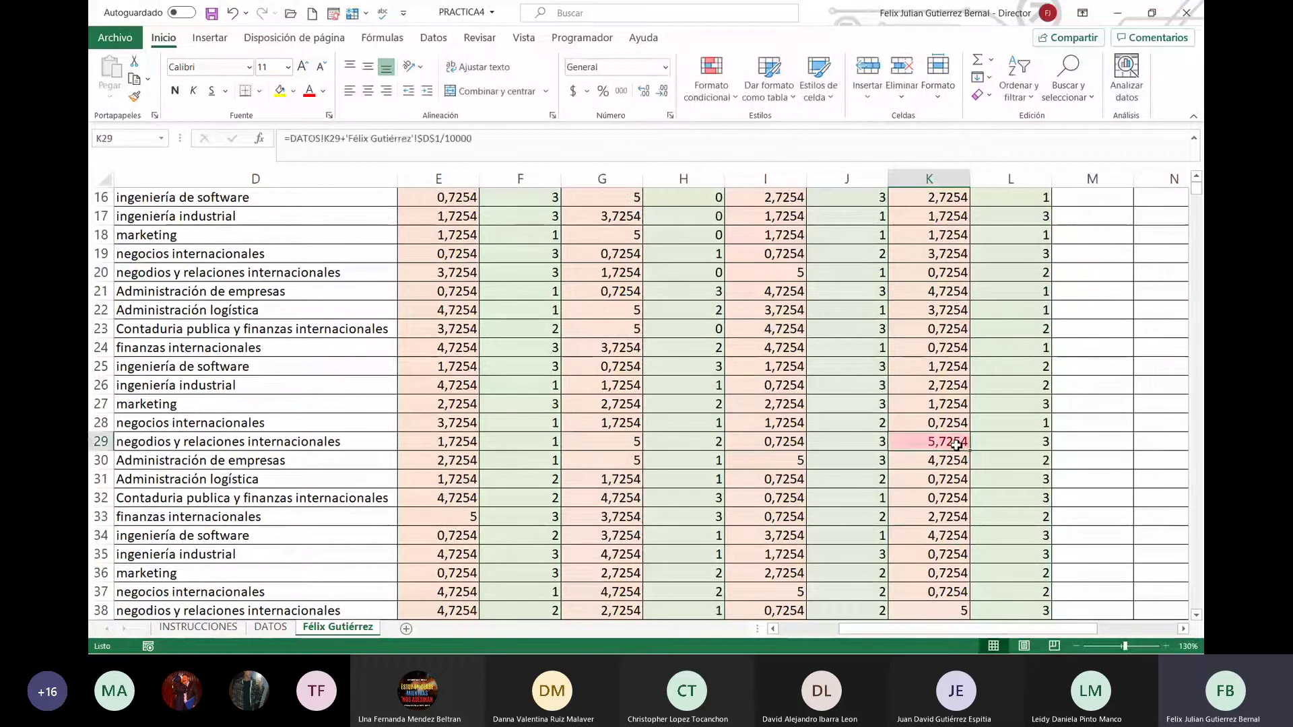
type("5")
key("Return")
scroll(949, 431, "up", 5)
double_click(948, 423)
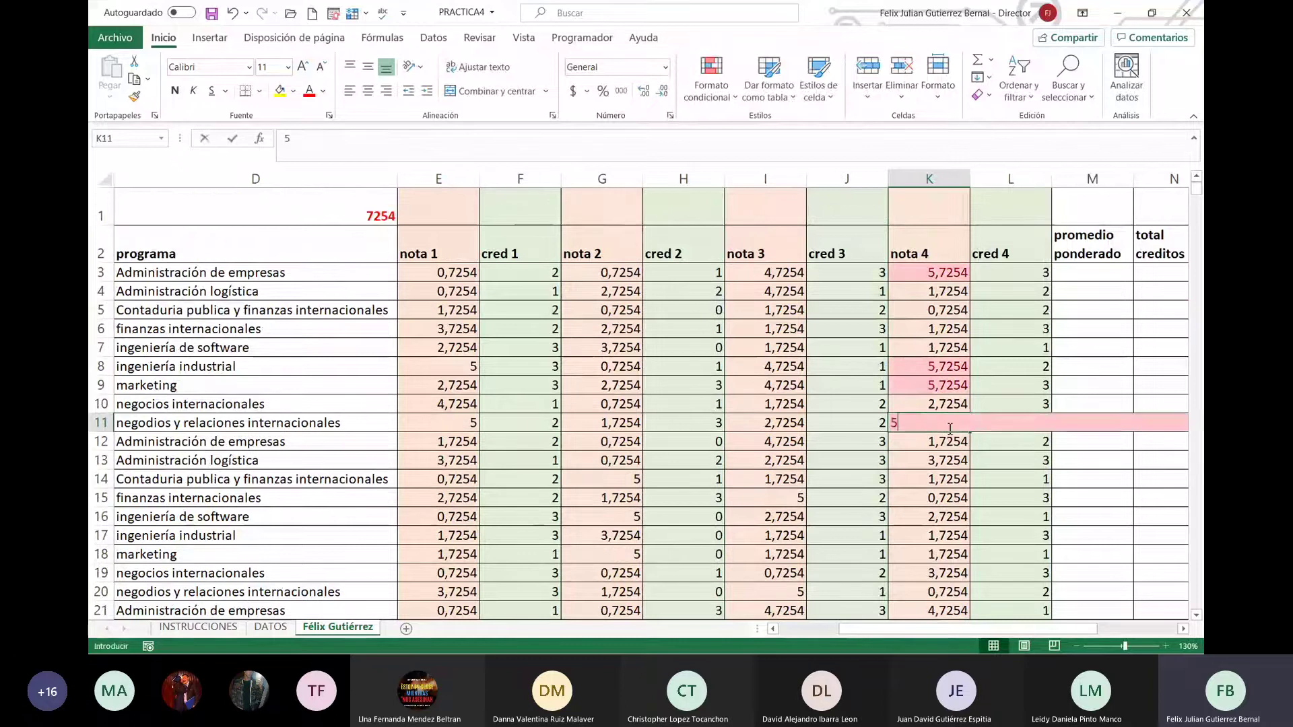
type("5")
key("Return")
double_click(948, 385)
type("5")
key("Return")
double_click(947, 370)
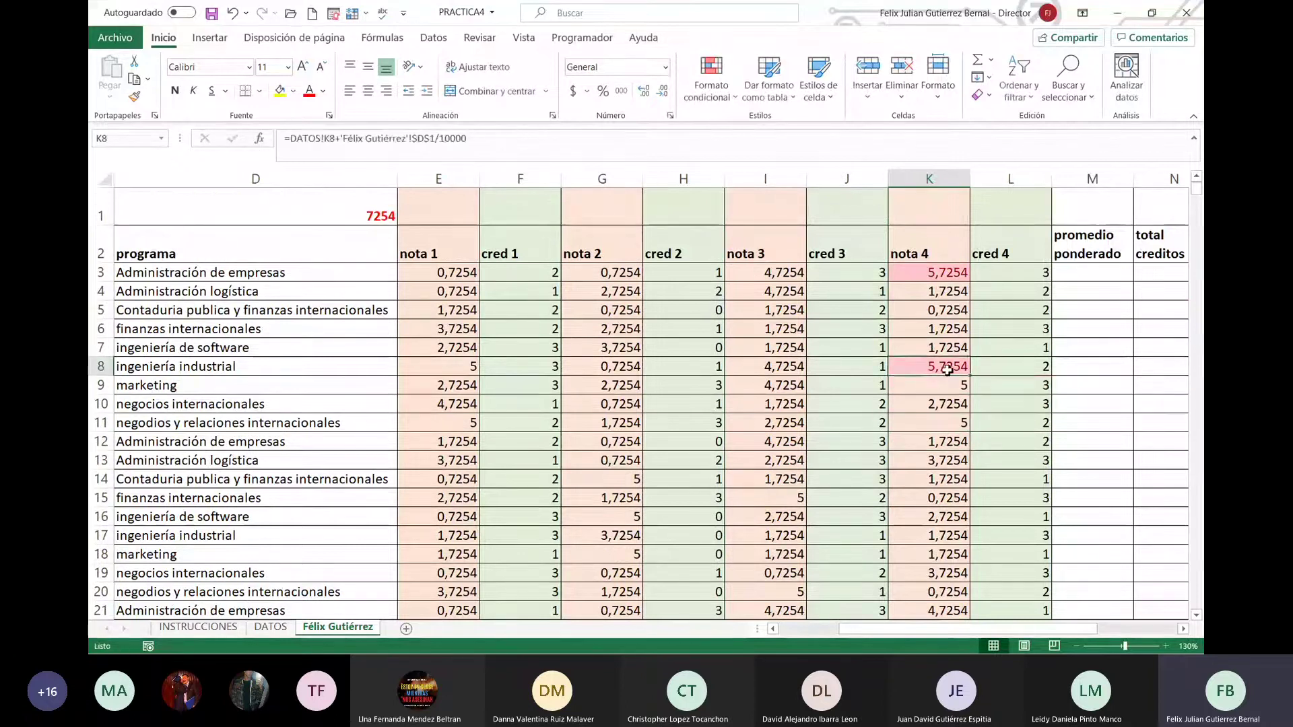
type("5")
key("Return")
left_click(952, 276)
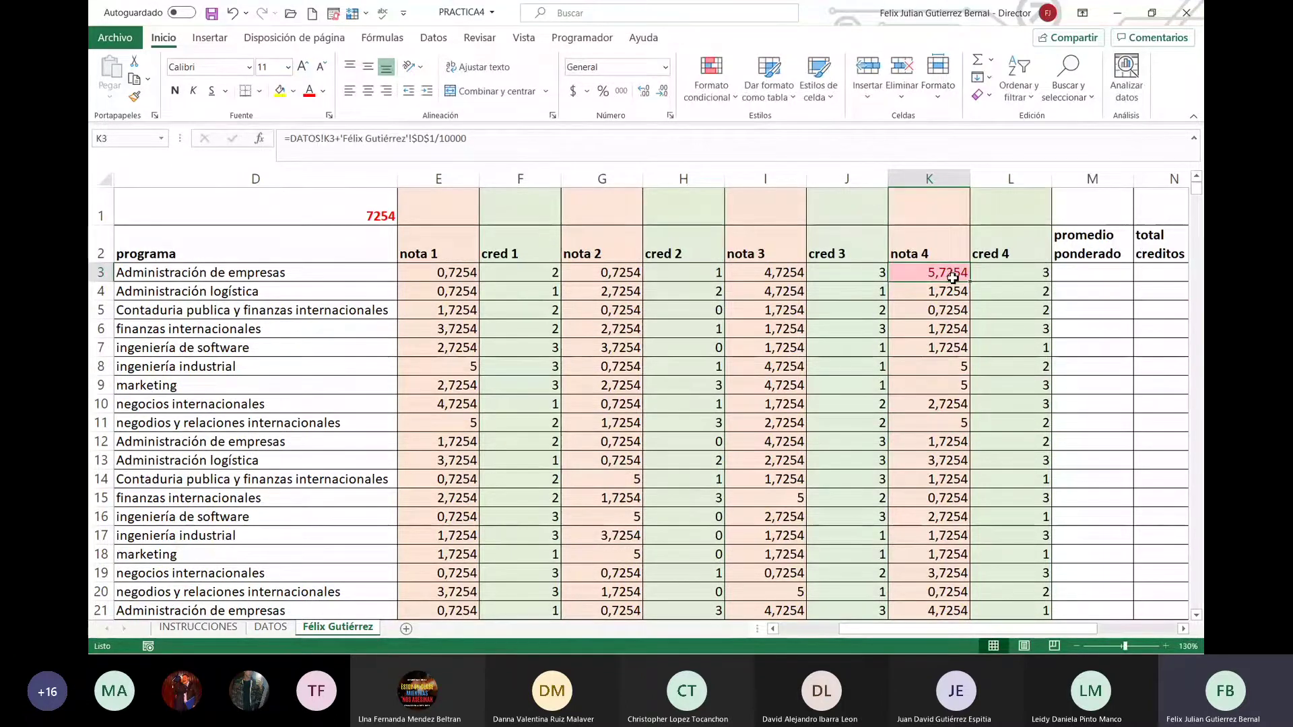
double_click(952, 276)
type("5")
key("Return")
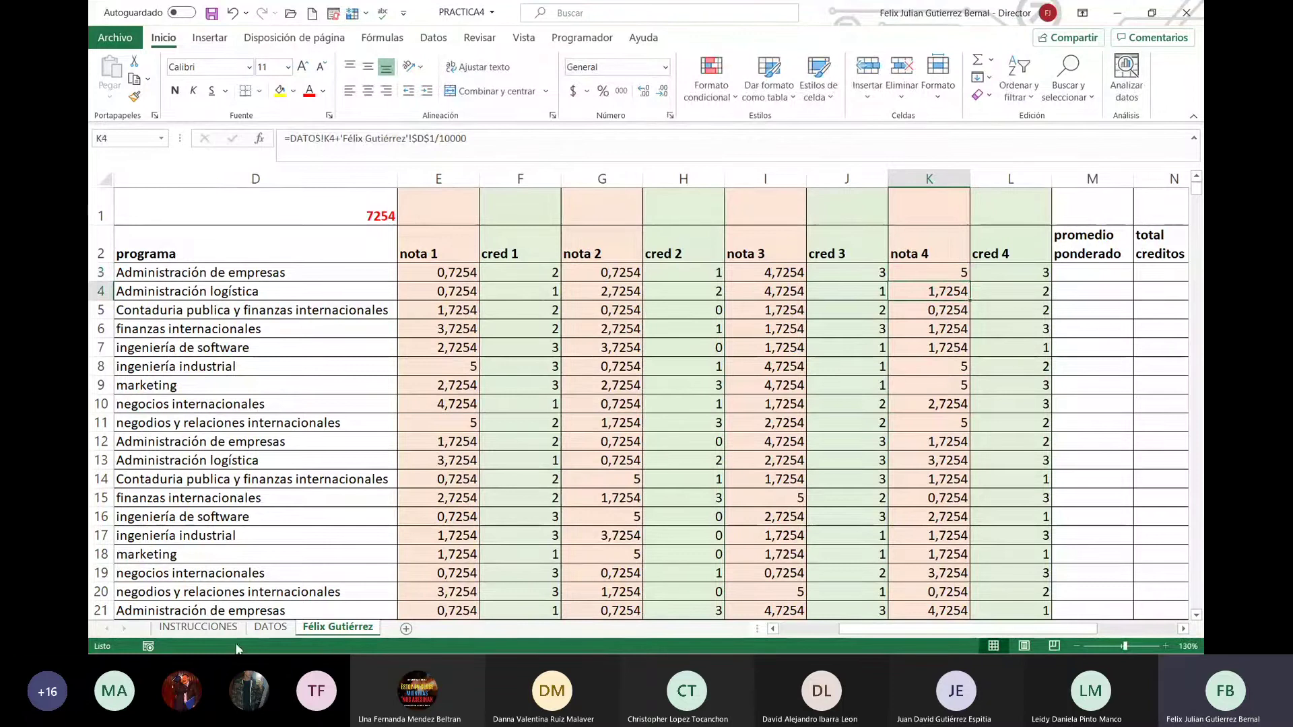
Step: Review the weighted-average formula text in INSTRUCCIONES cell C5, cancelling the edit so it stays unchanged
left_click(198, 627)
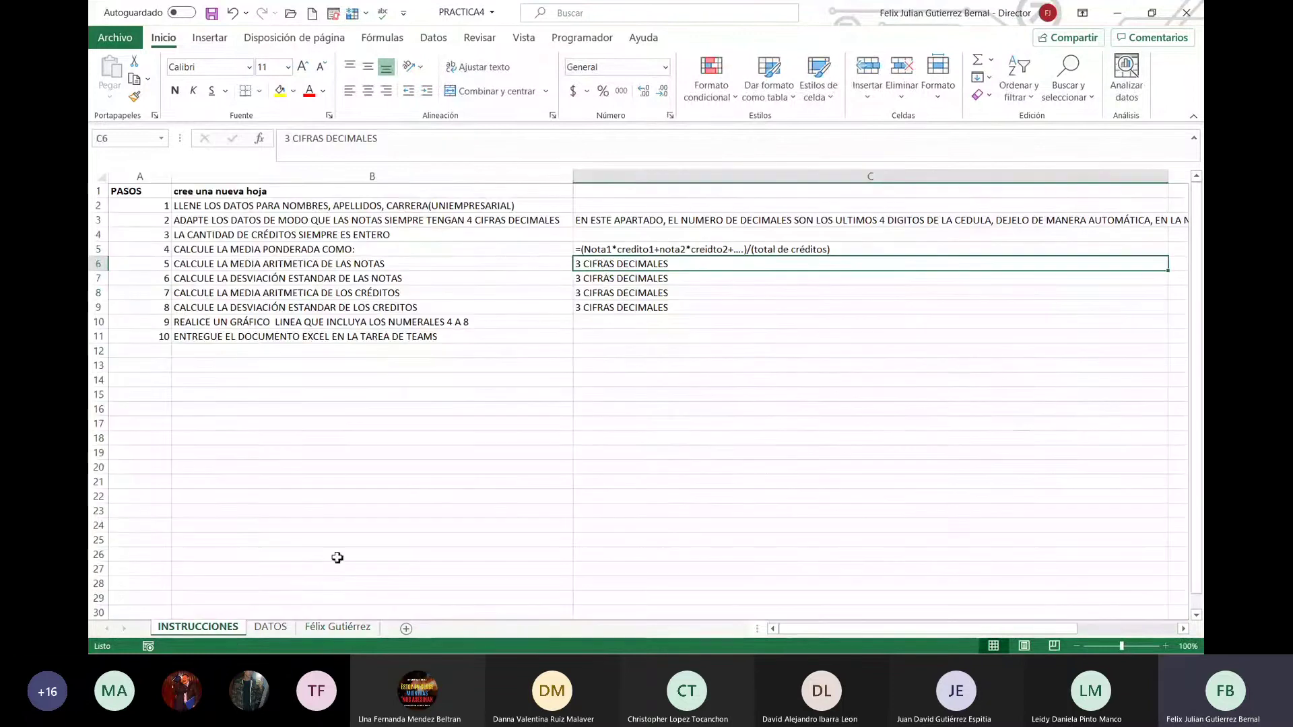
left_click(617, 250)
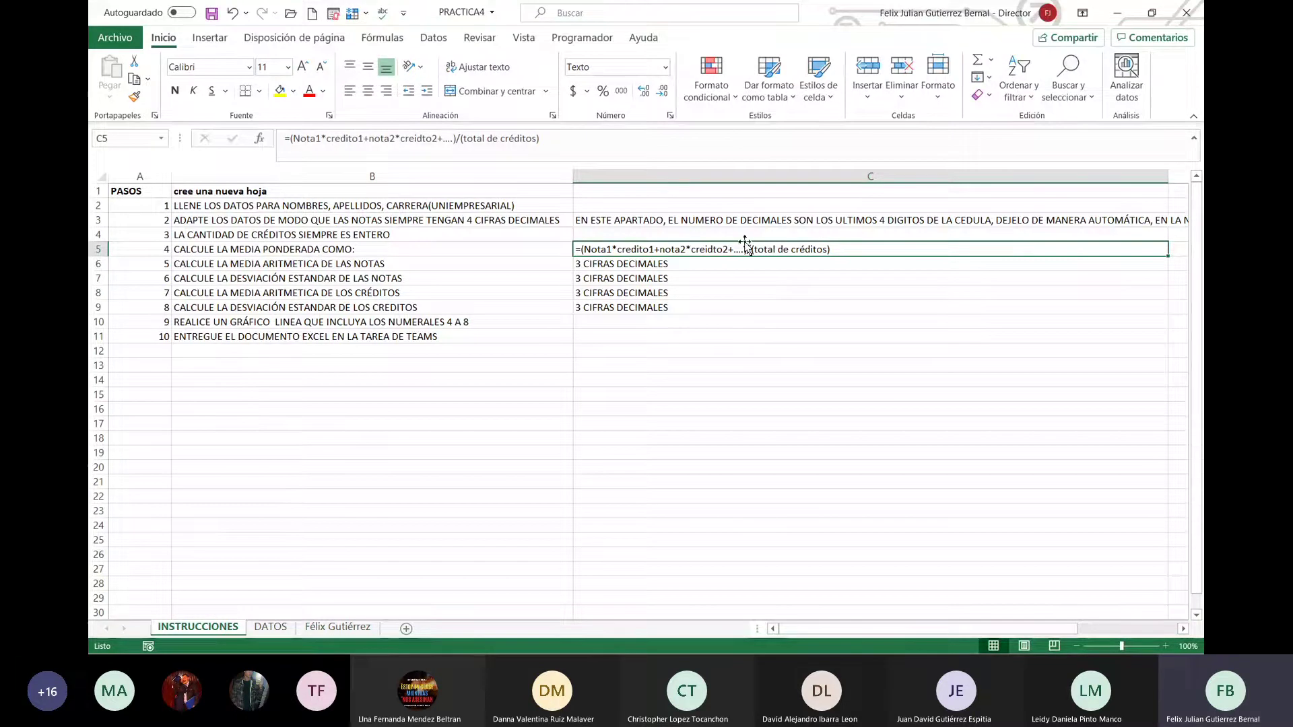
left_click(458, 140)
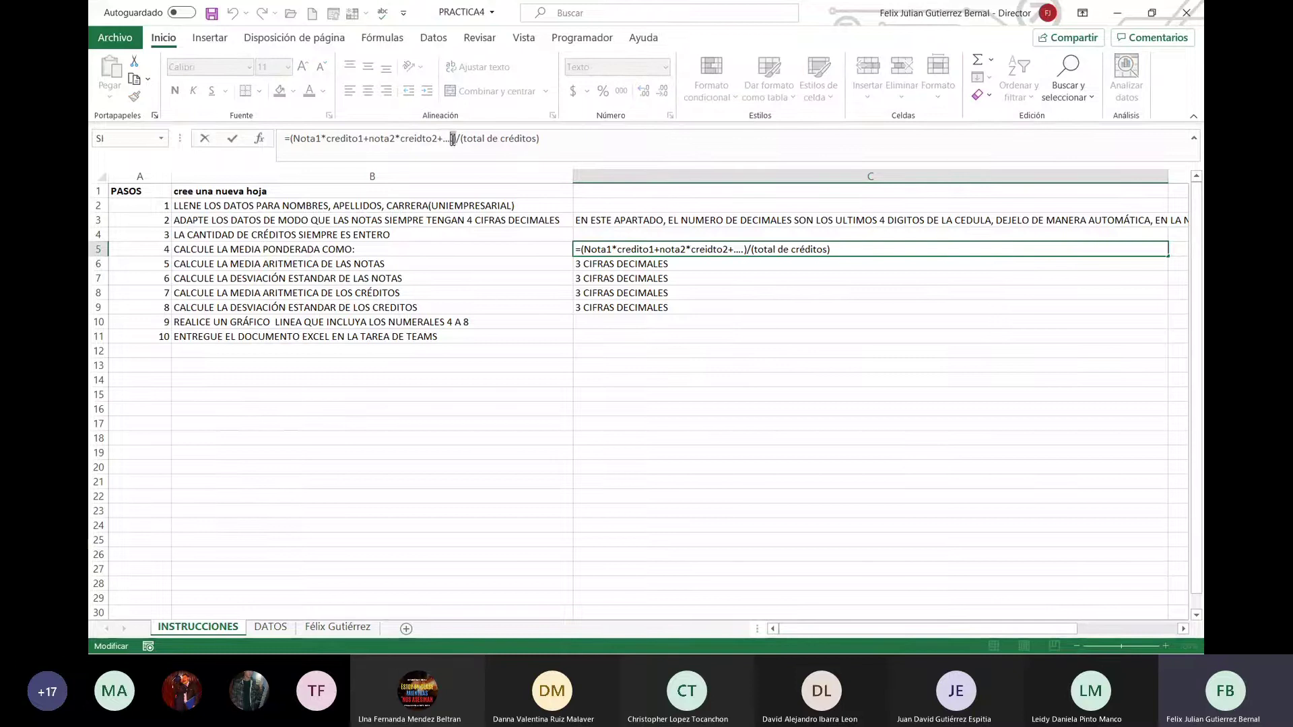
left_click_drag(453, 139, 312, 144)
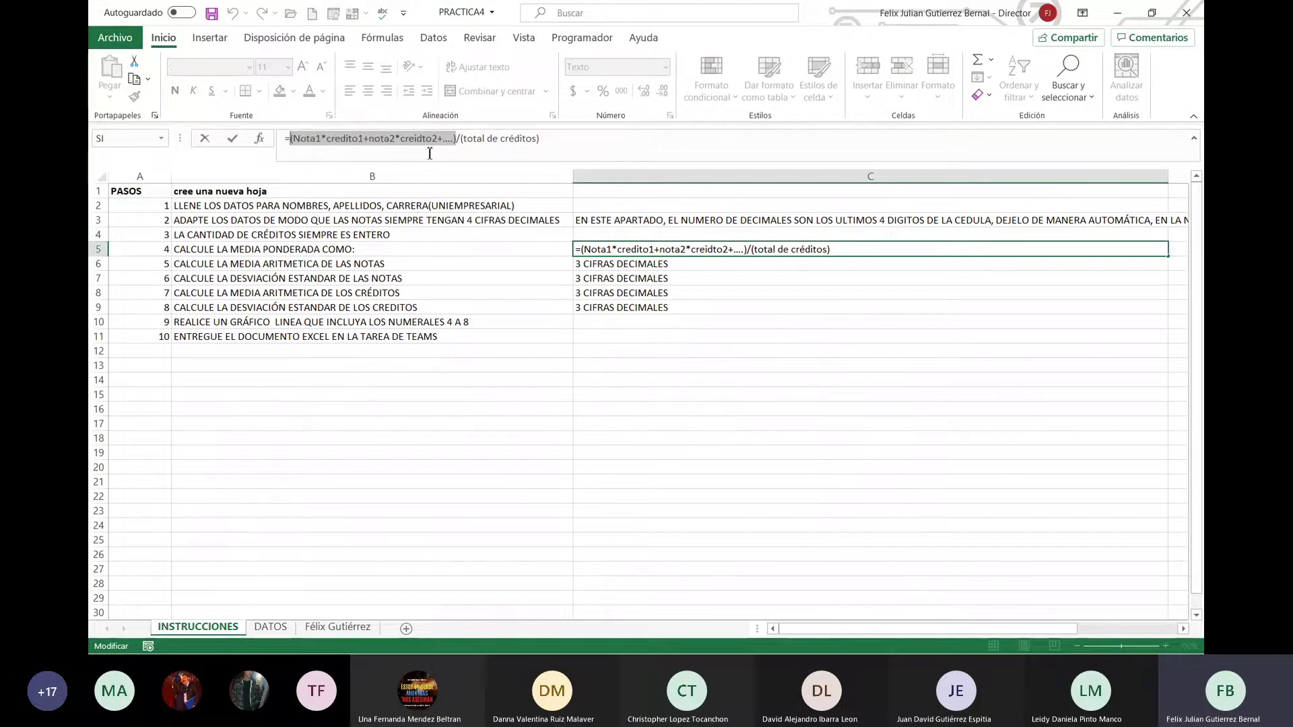
left_click(343, 629)
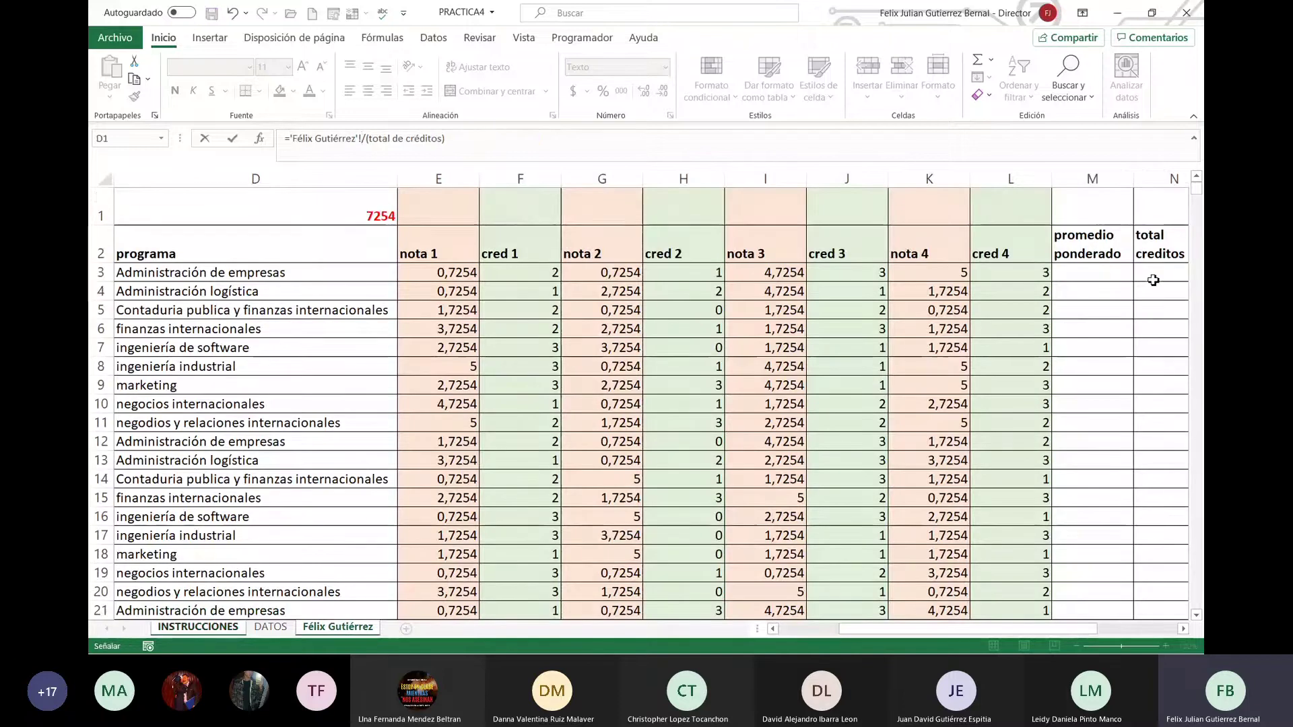
left_click(1154, 280)
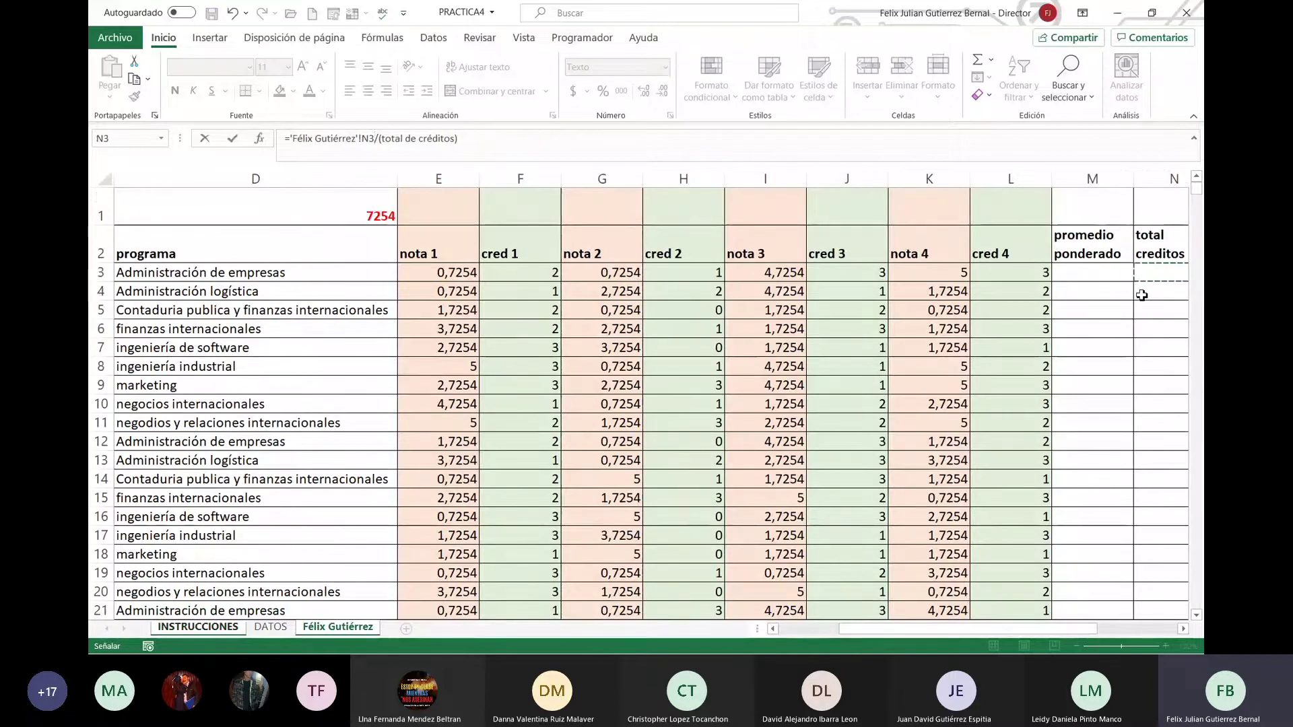
key("Escape")
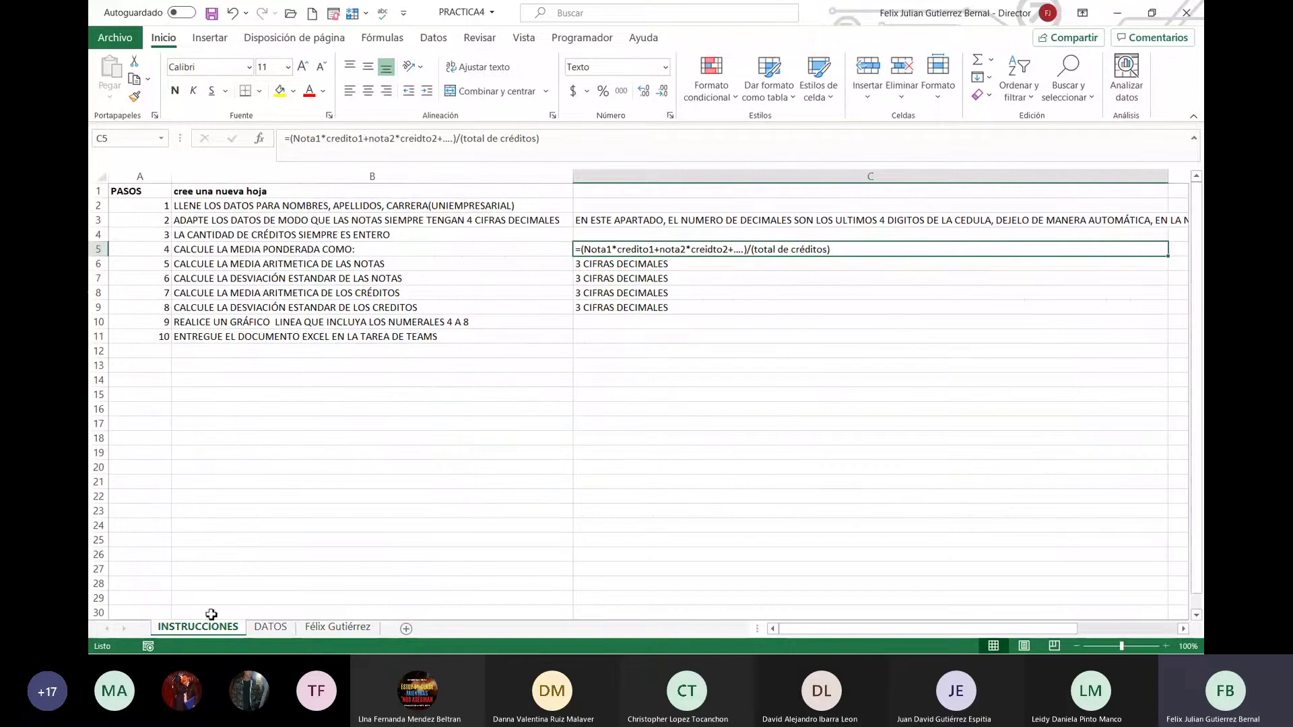
Step: Return to the grades sheet and bring the credit columns and cell N3 into view
left_click(335, 626)
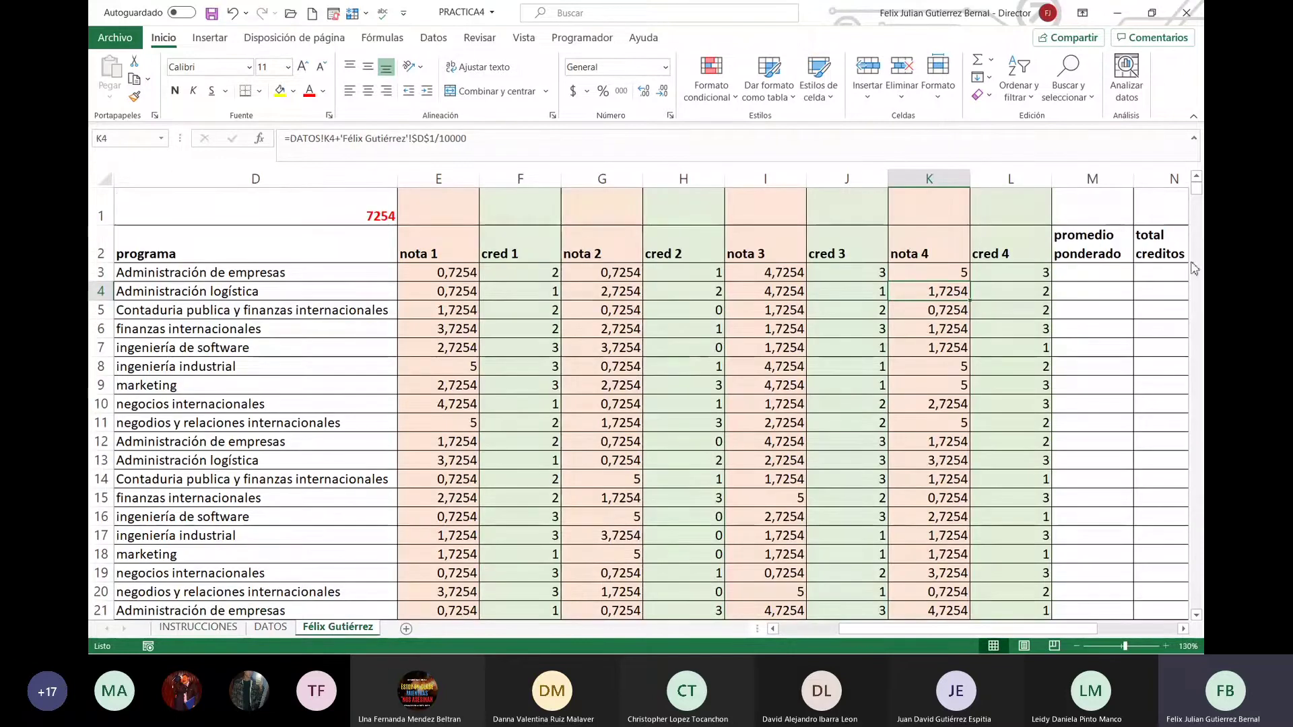
left_click(1171, 275)
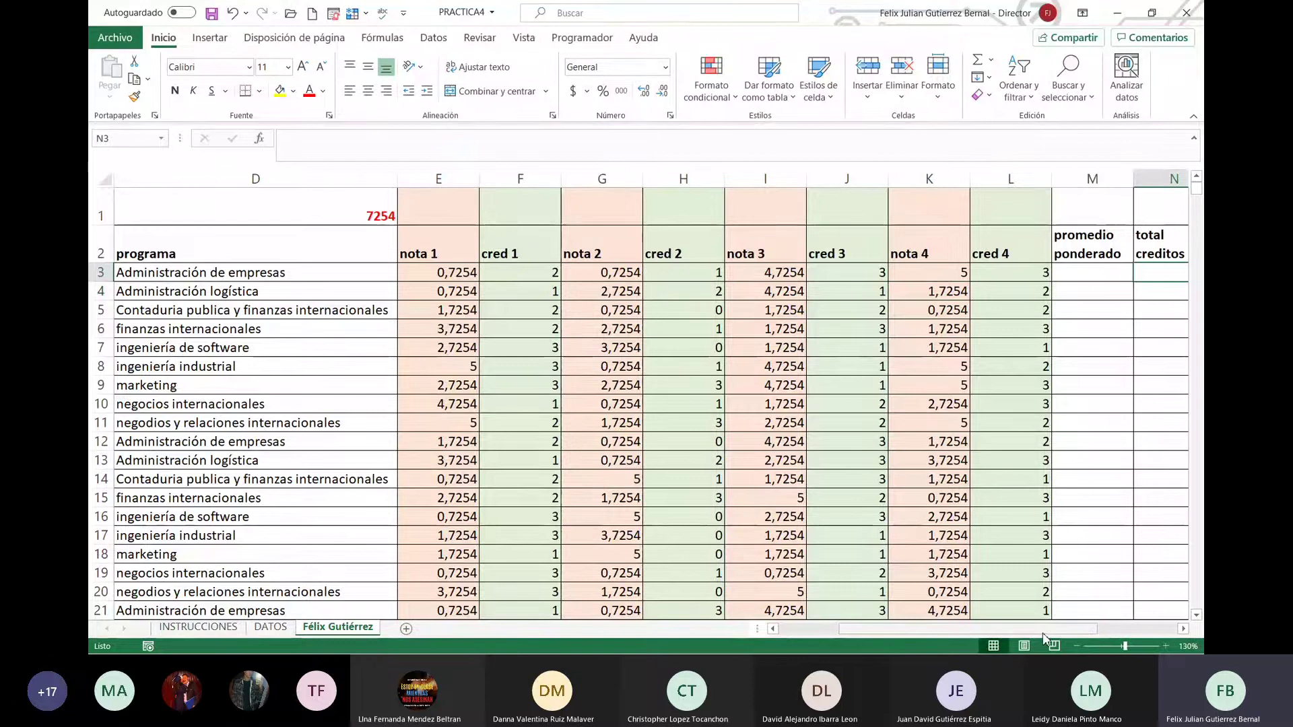
left_click_drag(1043, 630, 1172, 630)
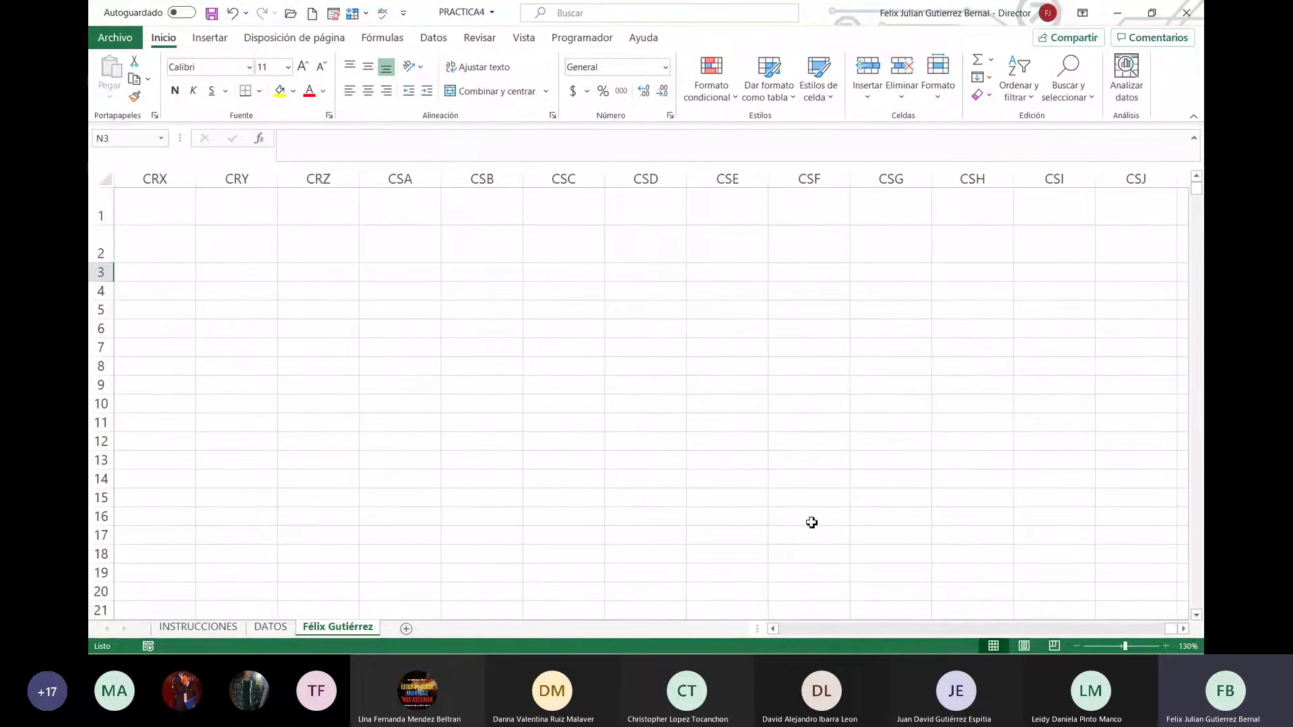
key("ctrl+Left")
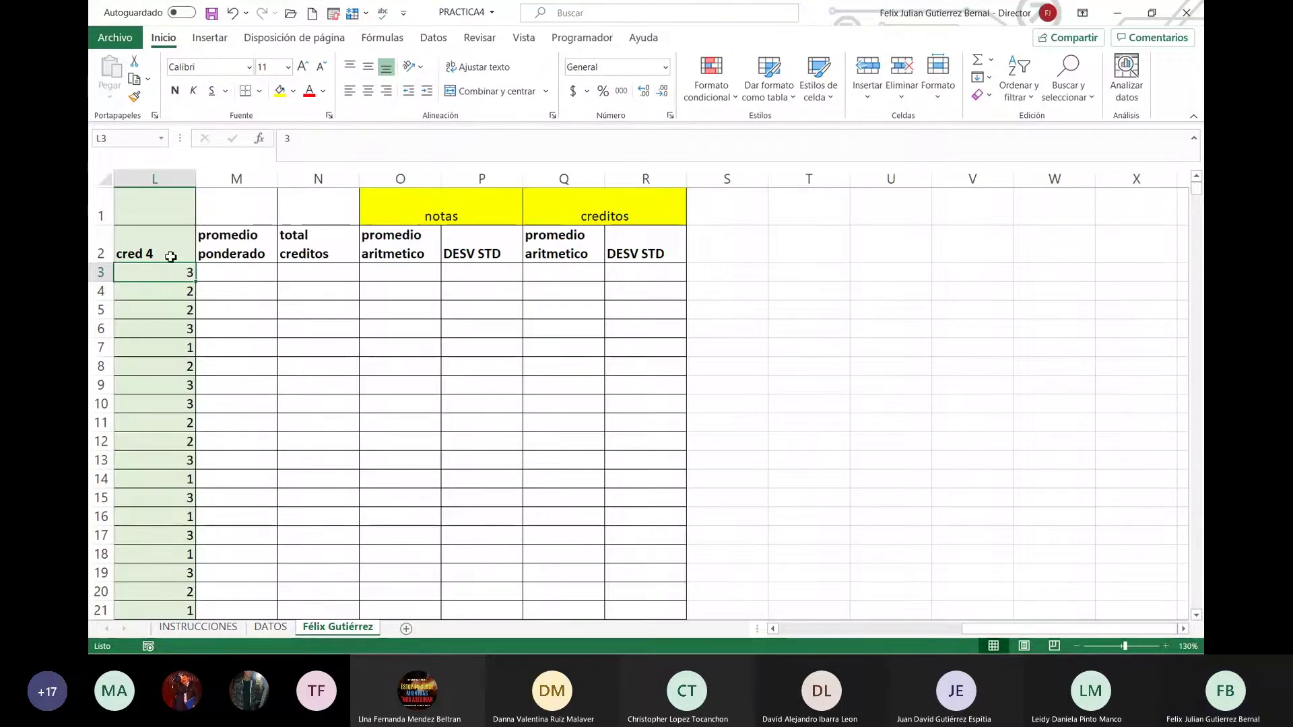
left_click(334, 281)
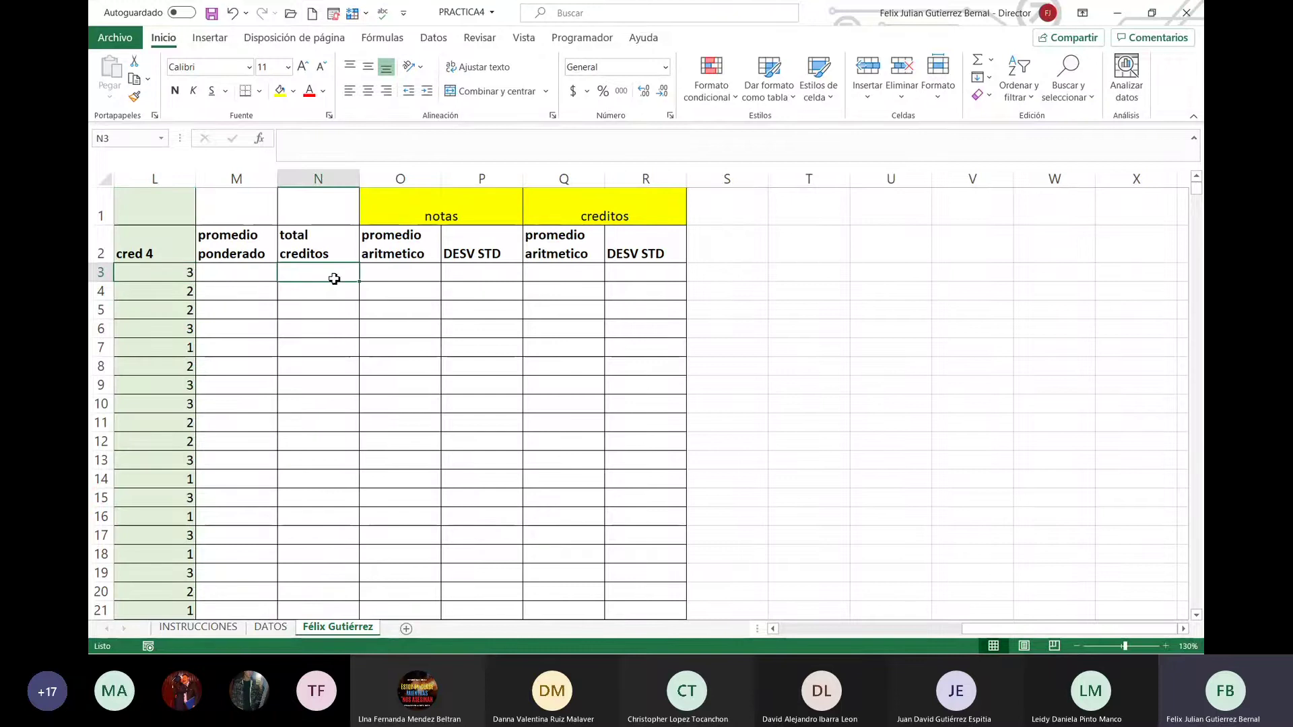
type("=")
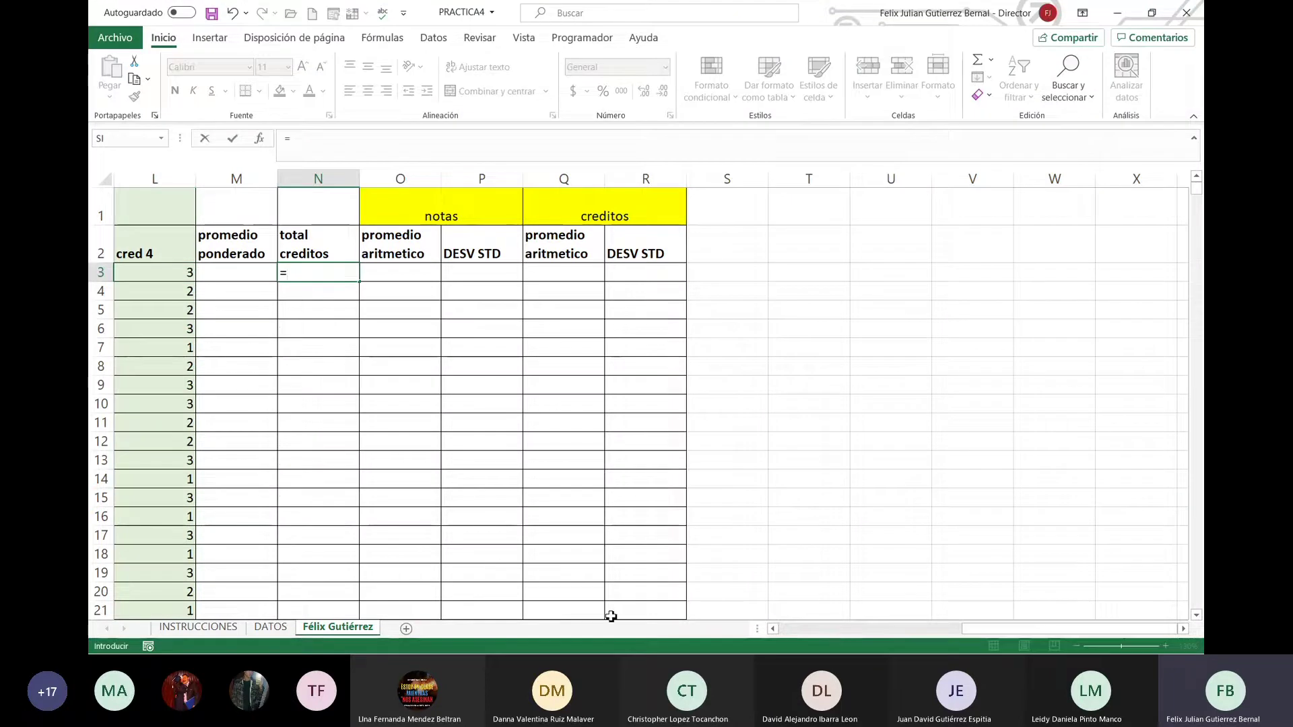
left_click(843, 630)
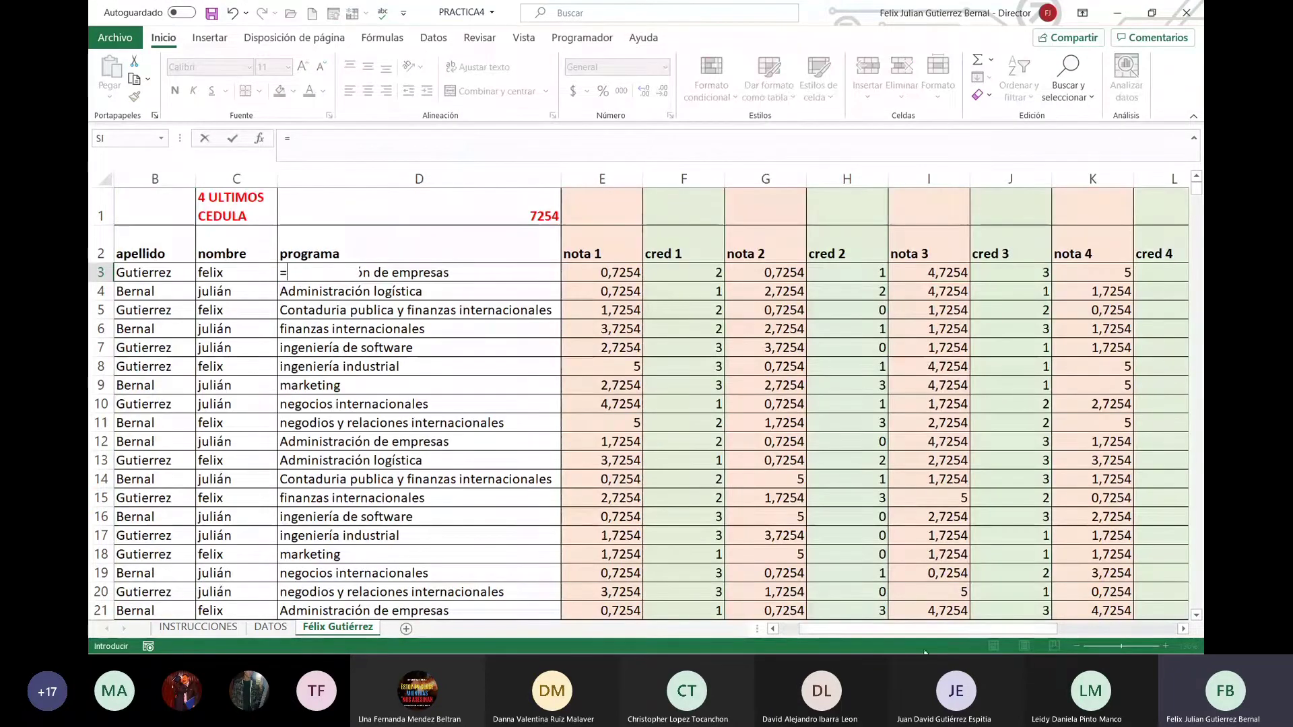
left_click(695, 274)
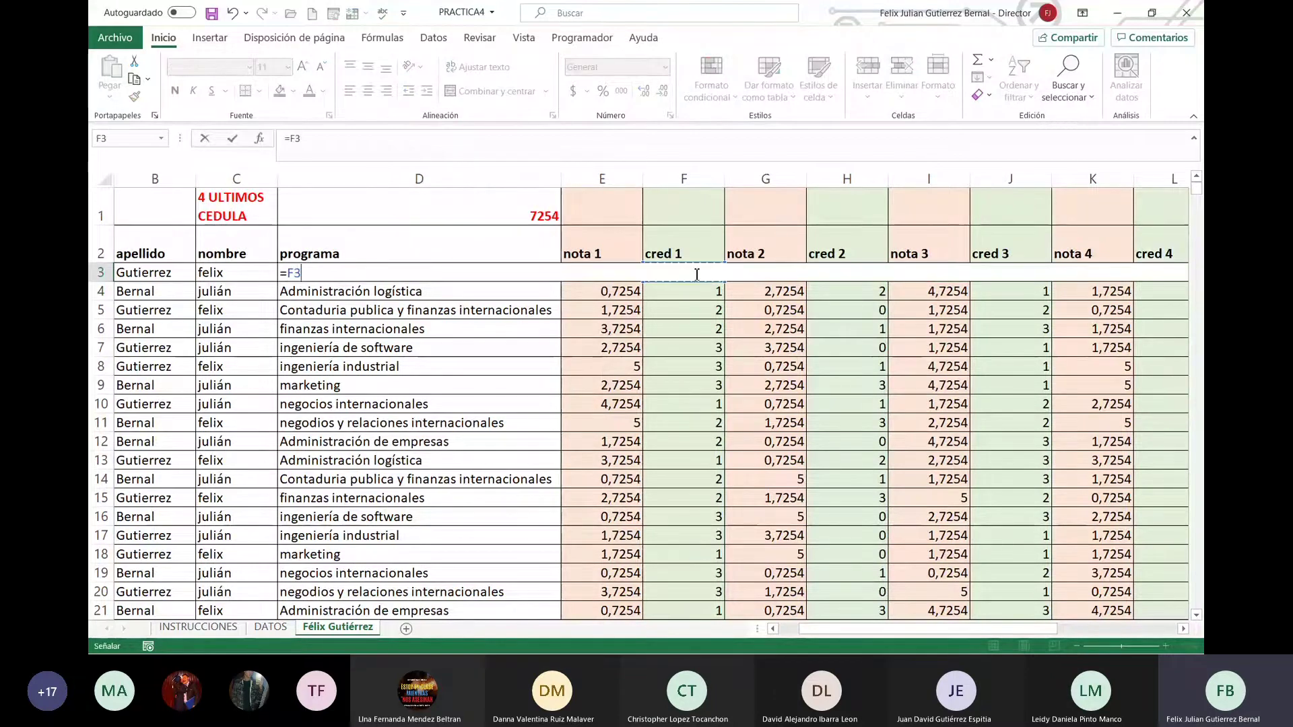
key("Escape")
scroll(698, 275, "right", 3)
left_click(869, 273)
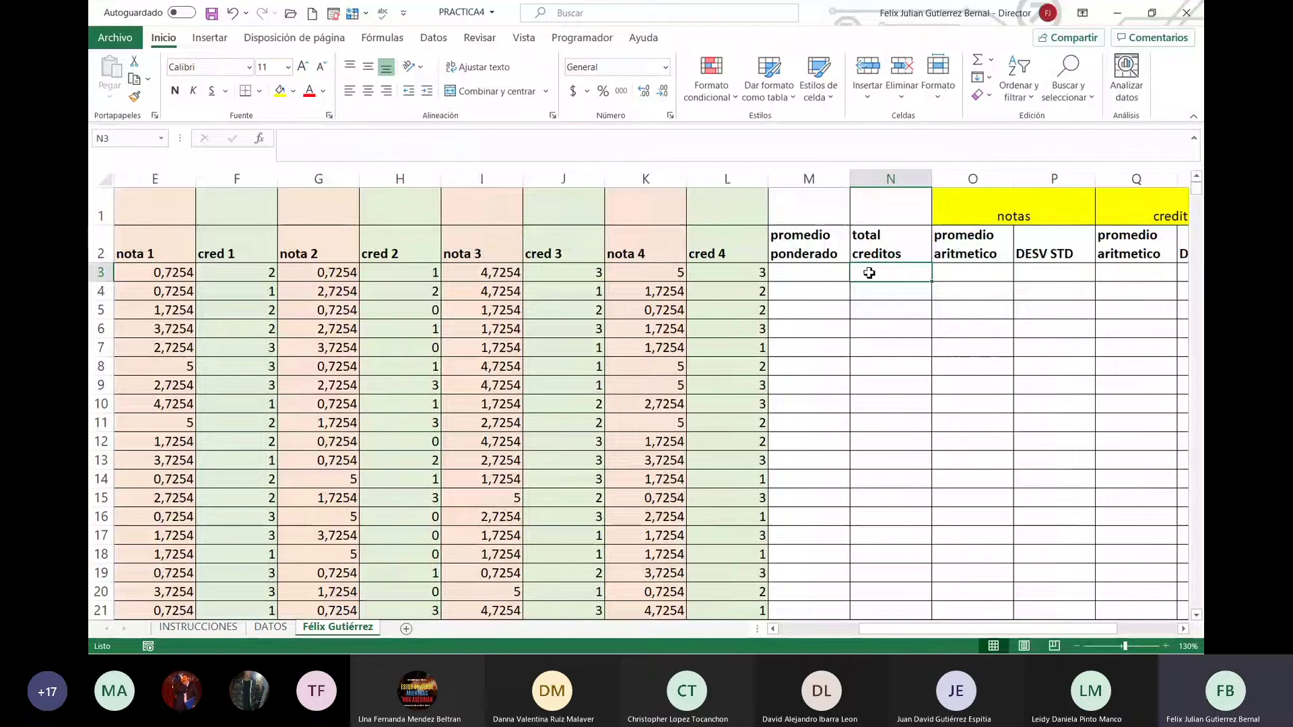
Step: Enter =F3+H3+J3+L3 in N3 to total the first student's credits (9)
type("=")
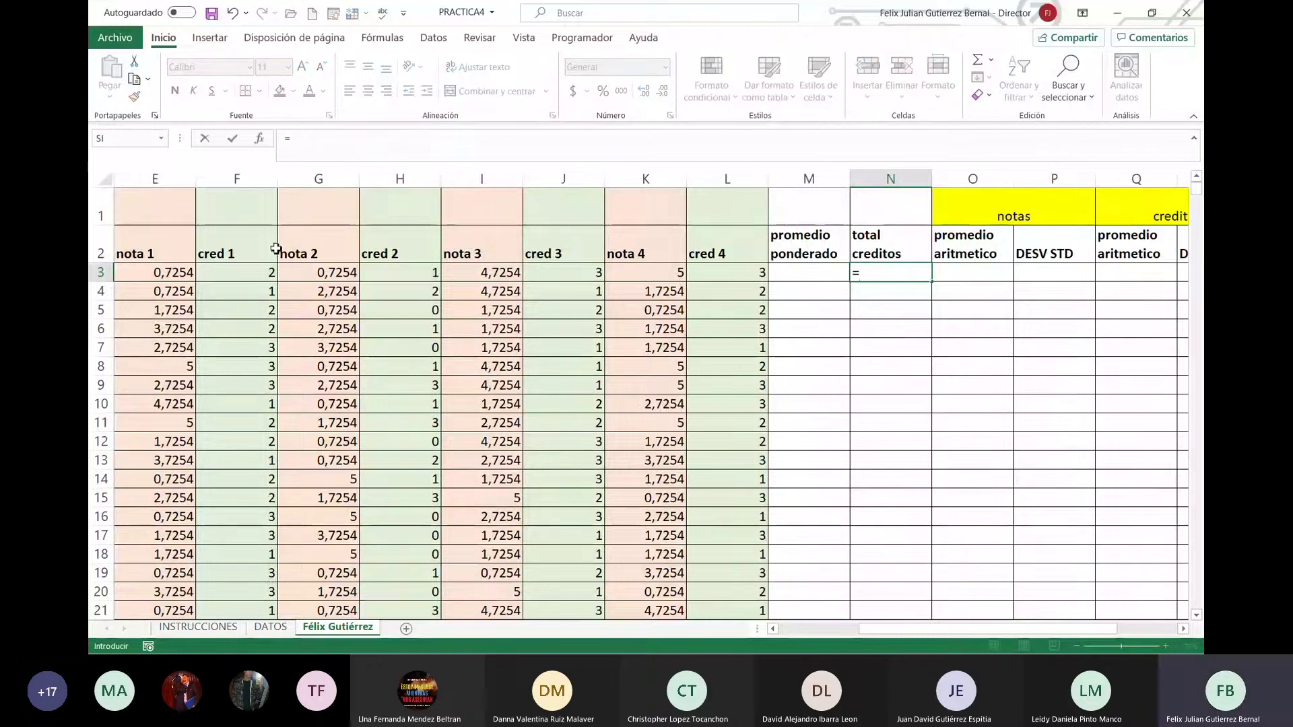
left_click(270, 274)
type("+")
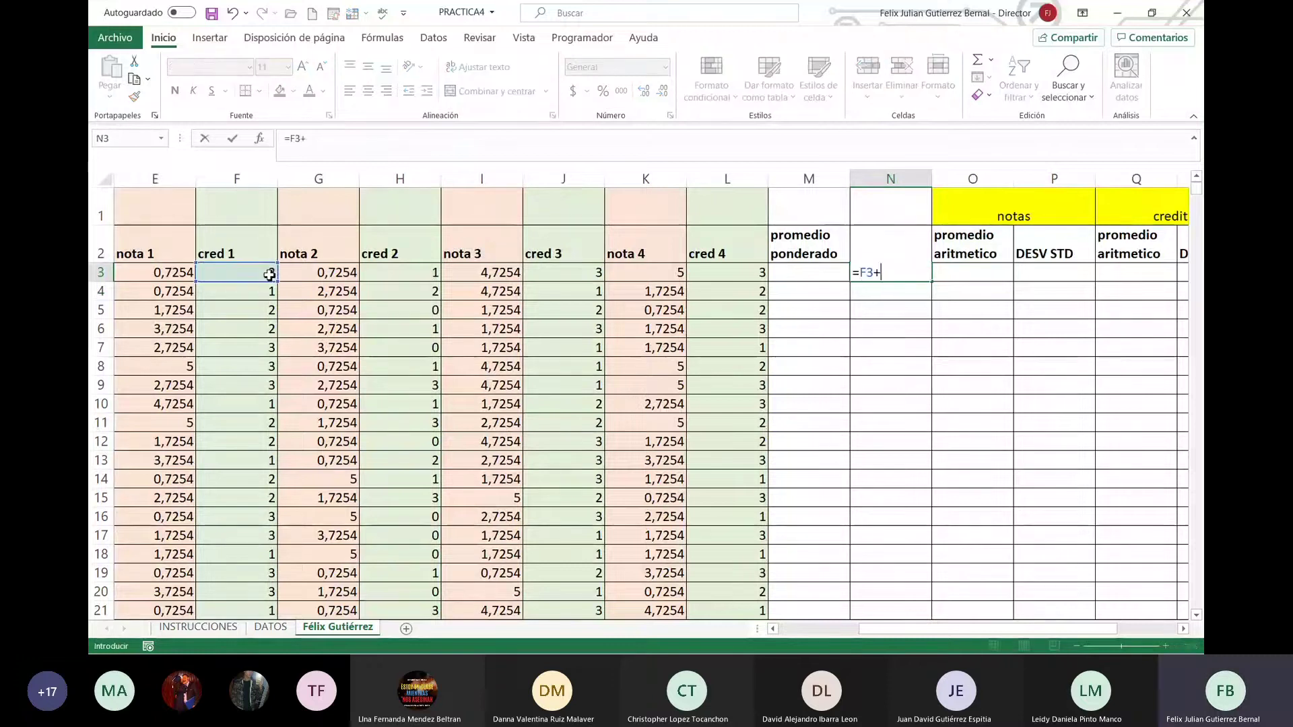
left_click(403, 274)
type("+")
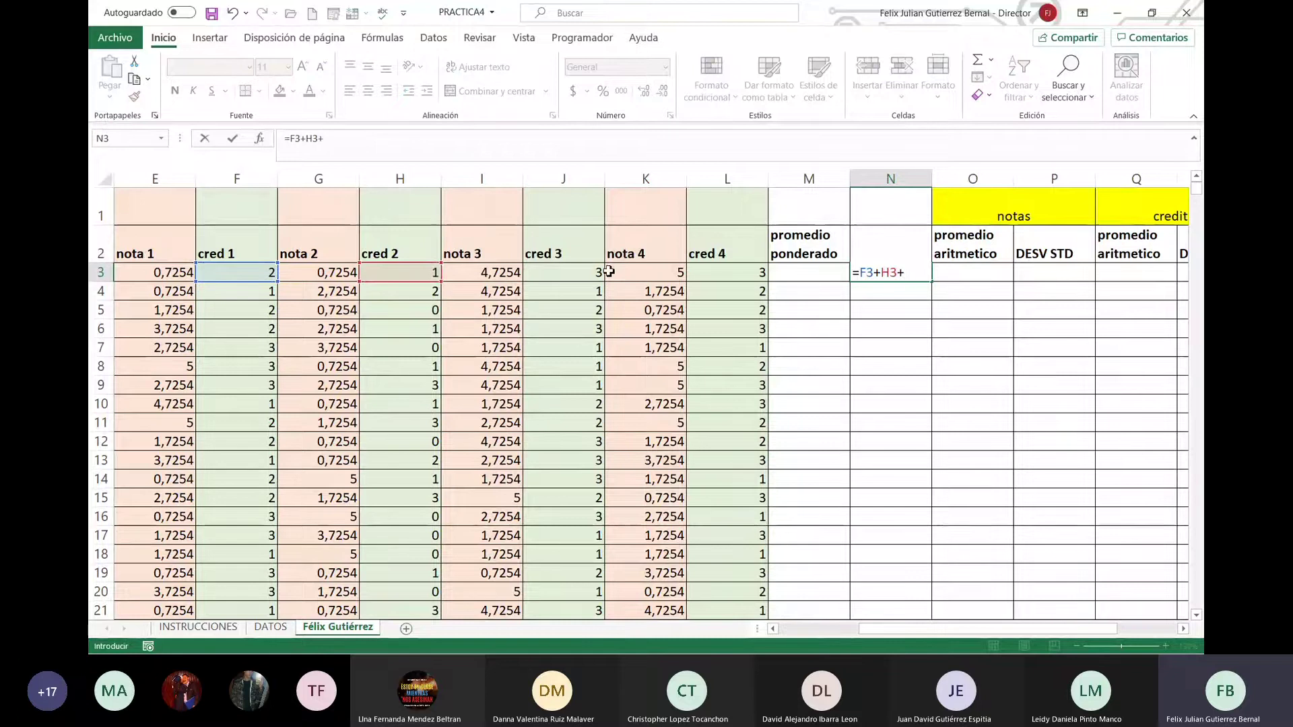
left_click(600, 272)
type("+")
left_click(729, 273)
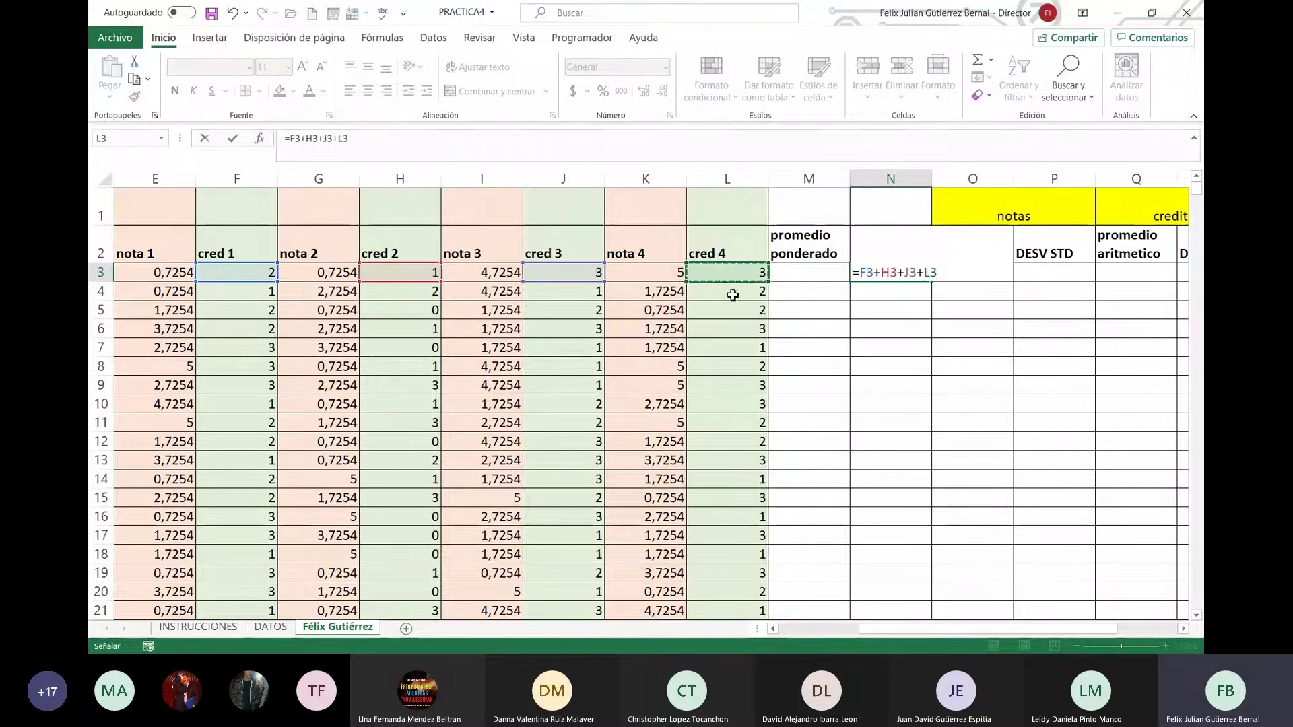
key("Return")
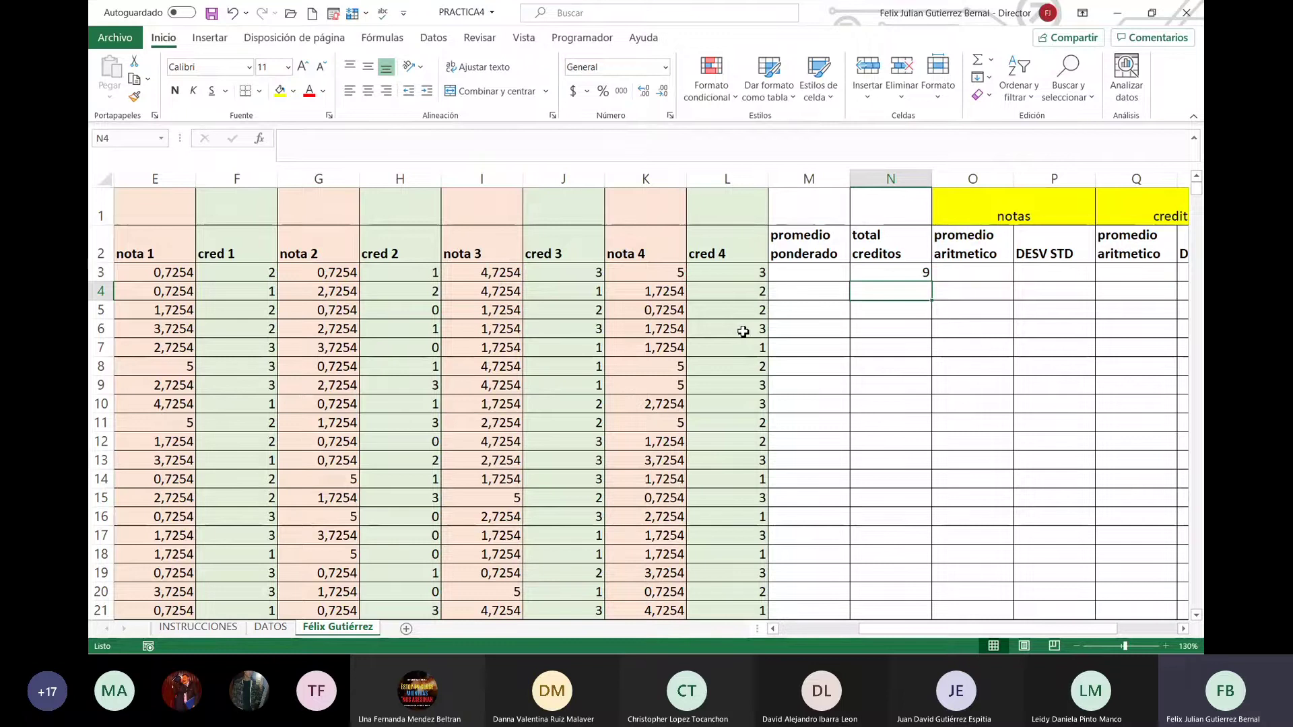
Step: Enter =SUMA(F4;H4;J4;L4) in N4 for the second student's credits (6)
type("=sum")
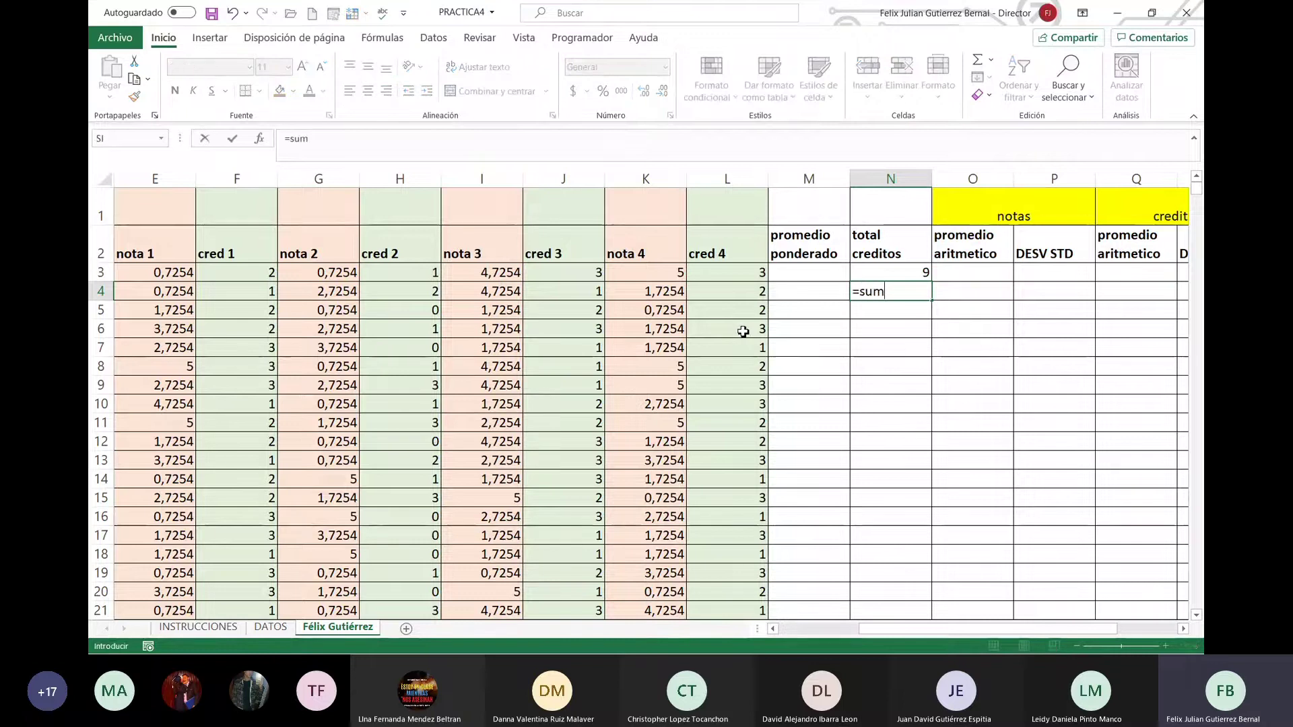
type("a(")
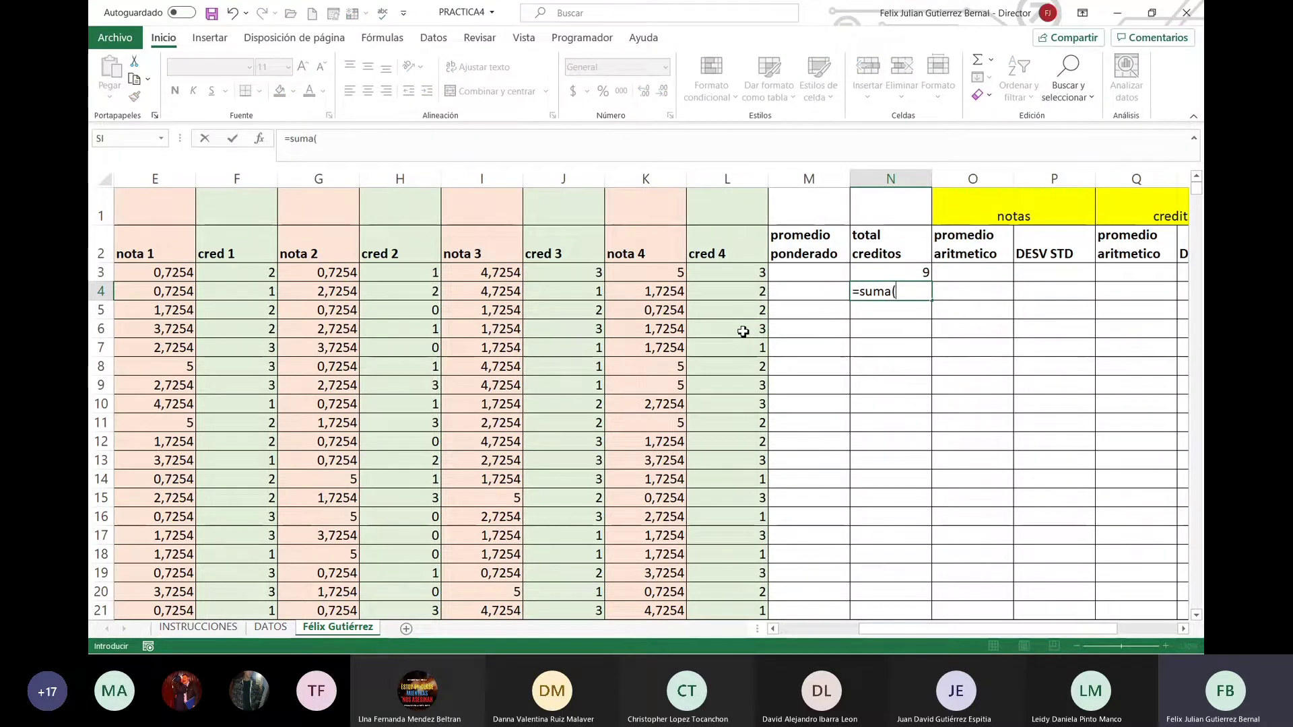
left_click(268, 295)
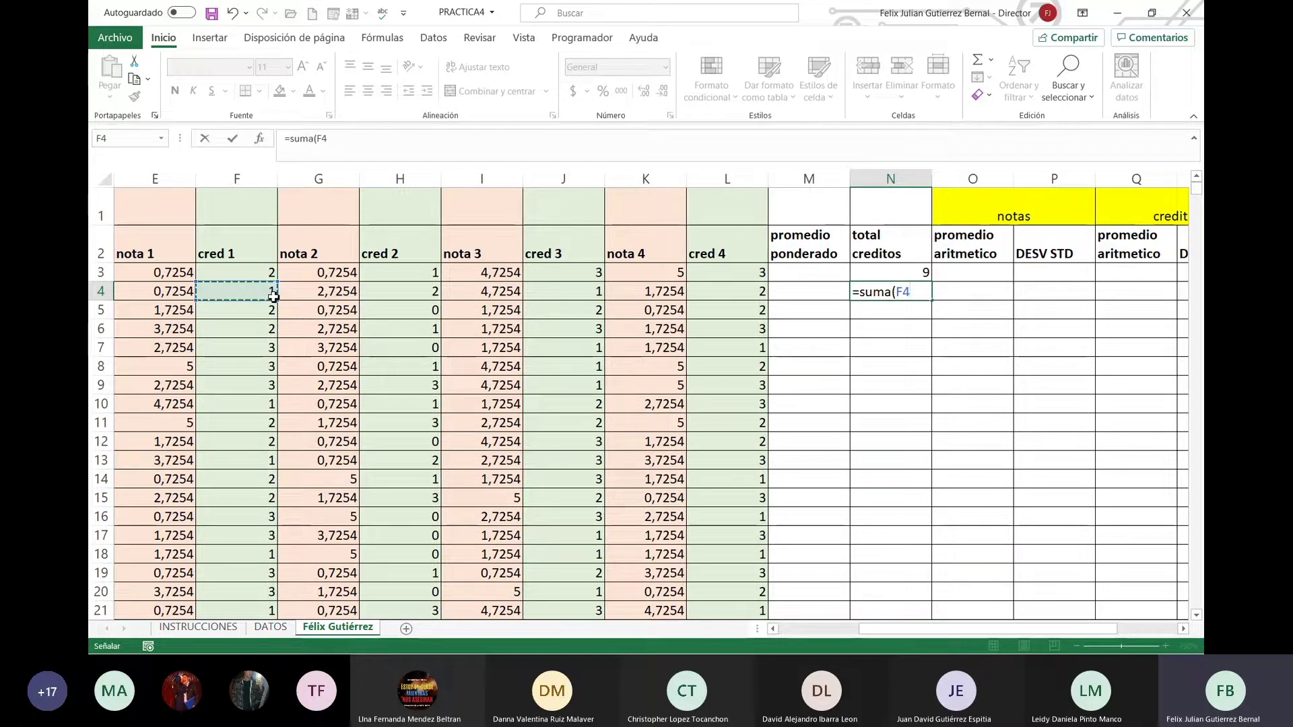
key("F8")
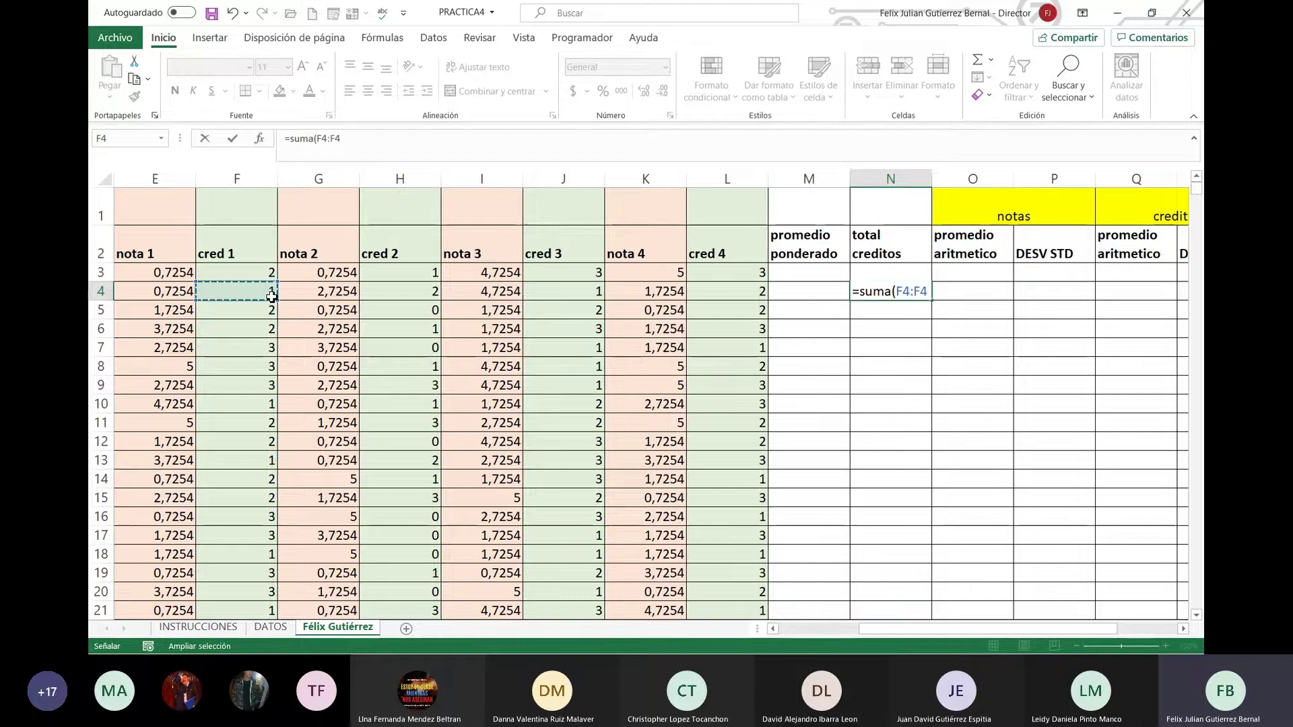
key("BackSpace")
key("BackSpace")
key("BackSpace")
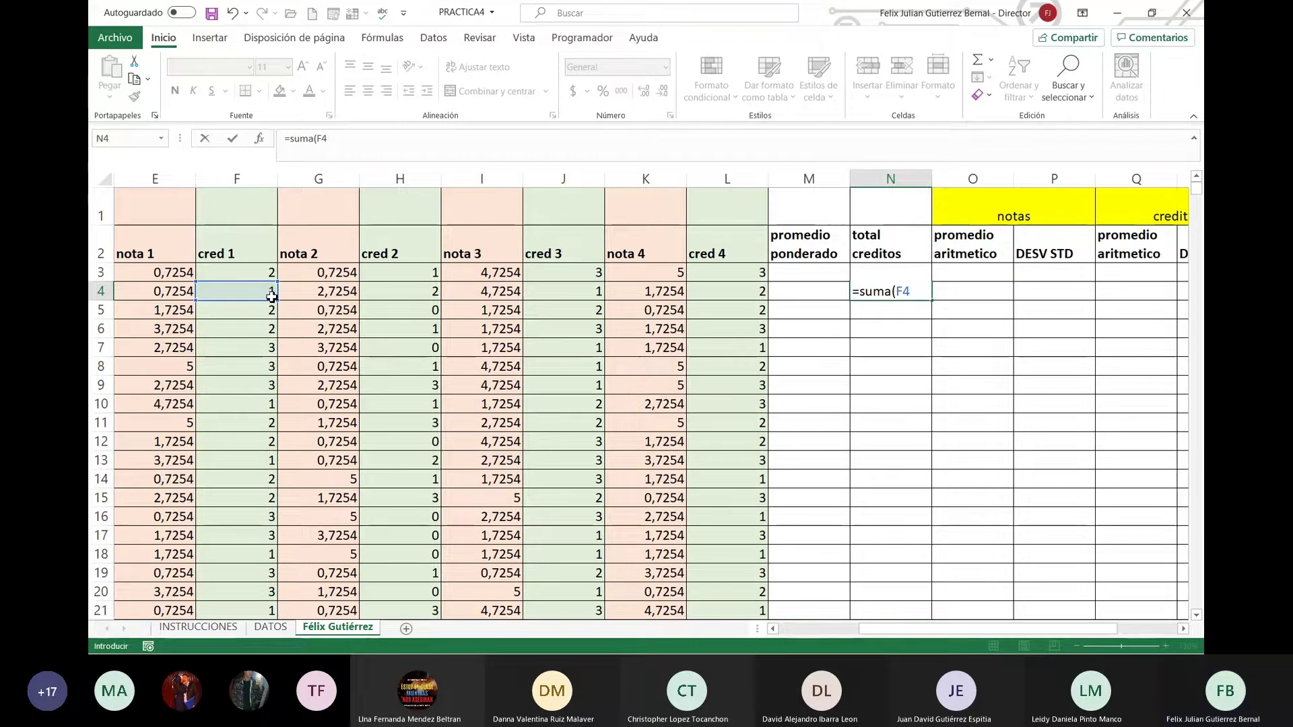
type(";")
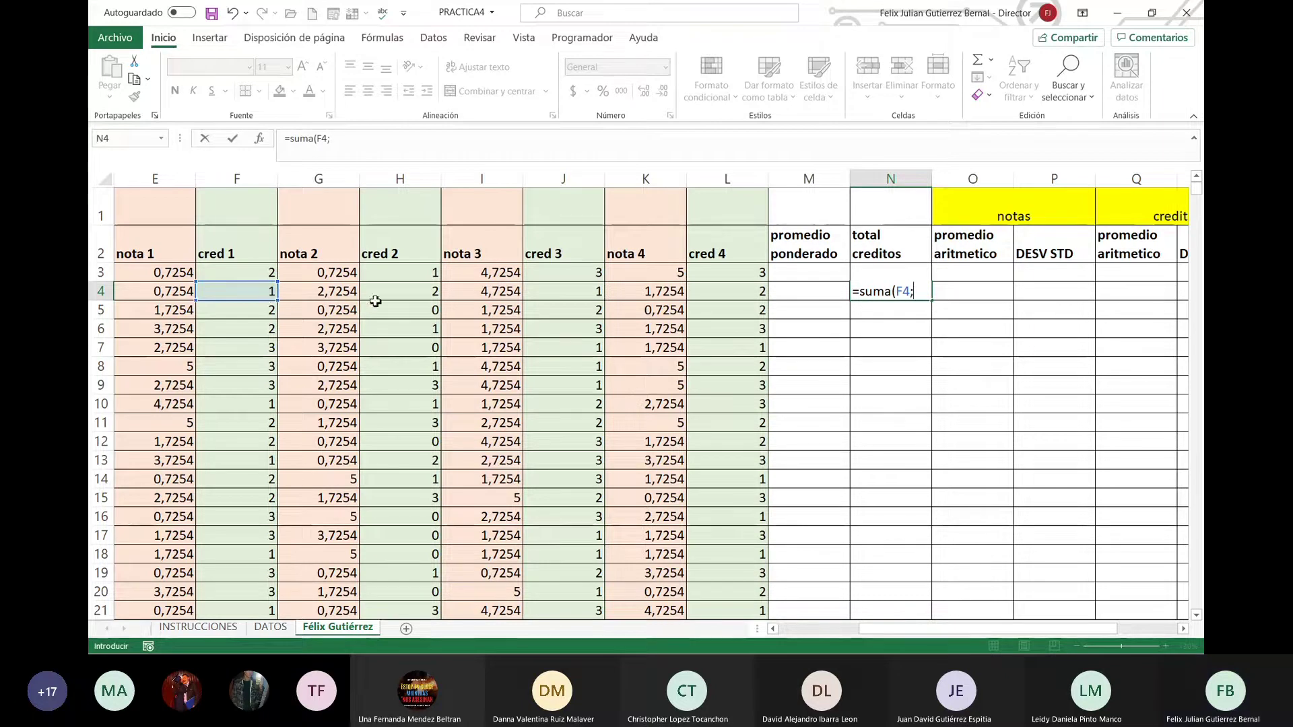
left_click(375, 299)
type(";")
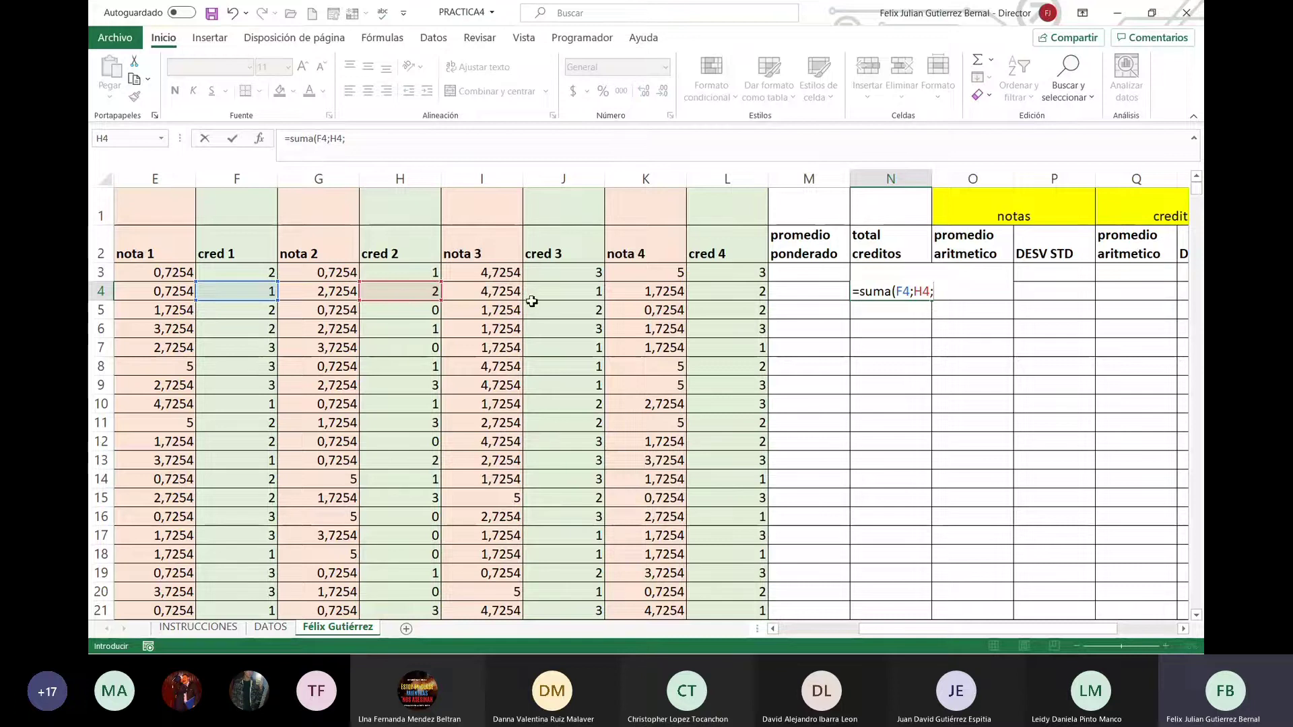
left_click(533, 296)
type(";")
left_click(752, 297)
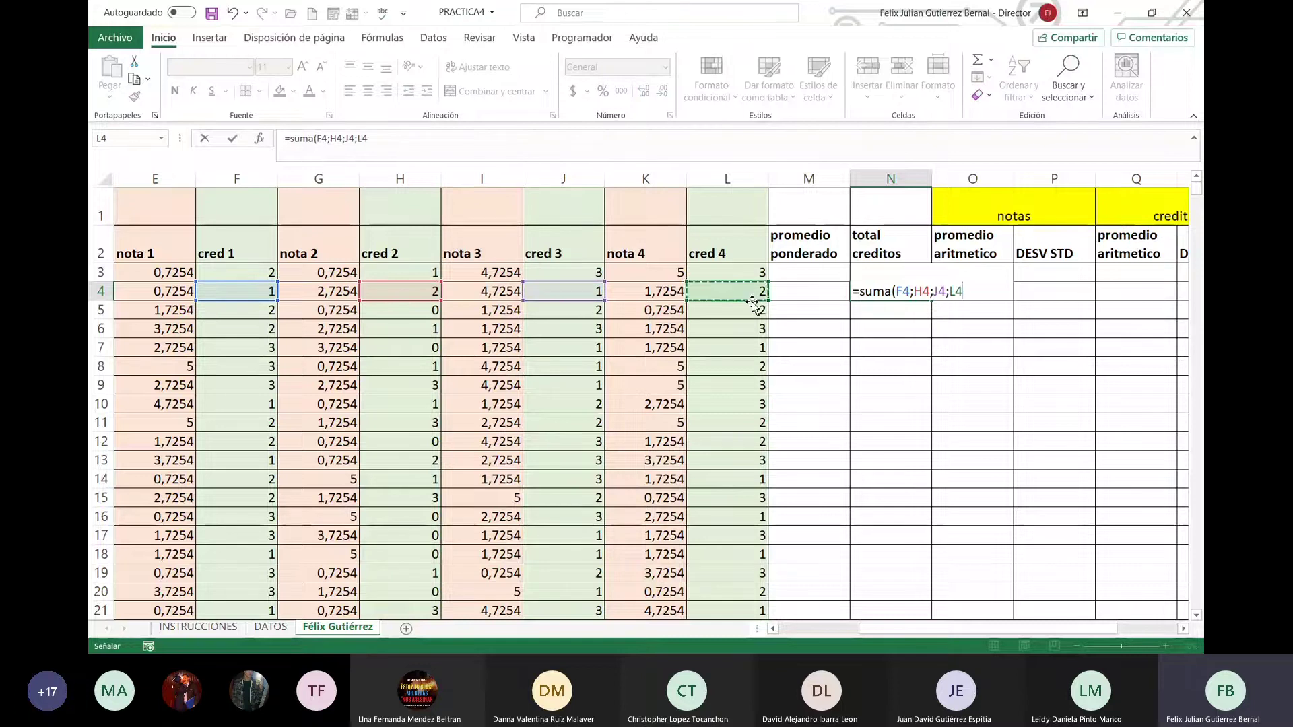
type(")")
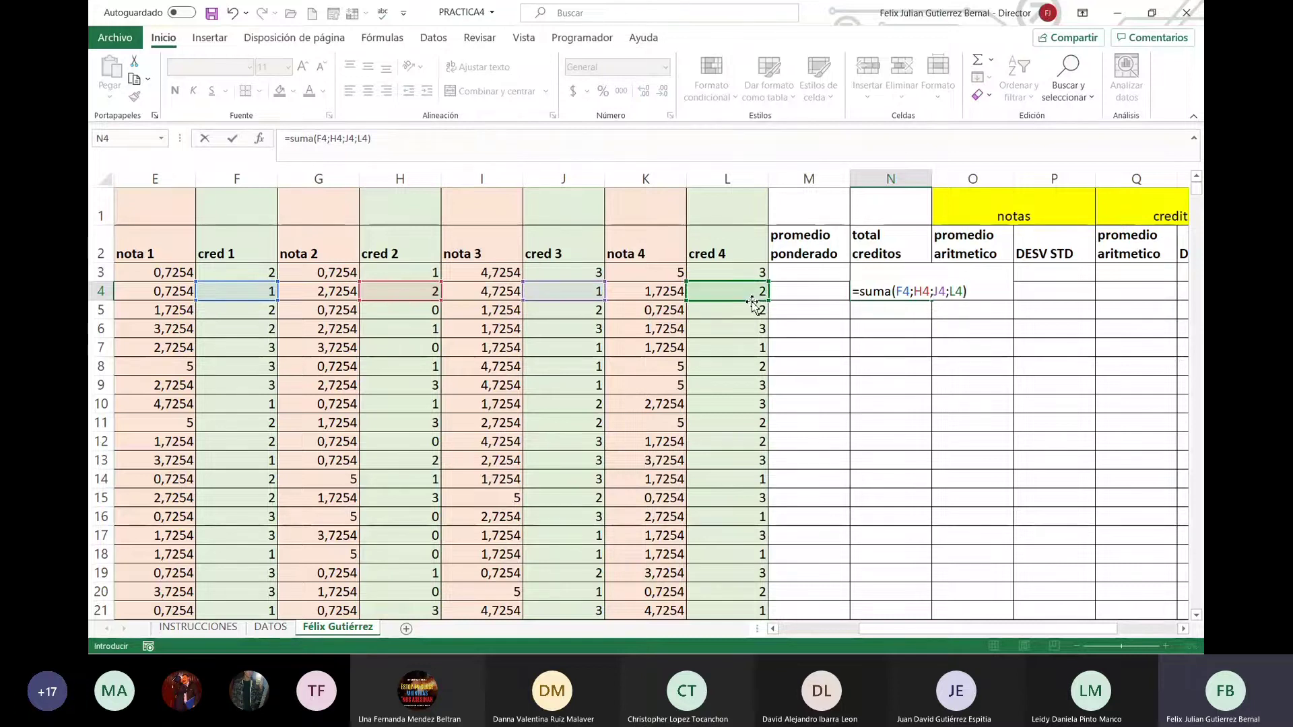
key("Return")
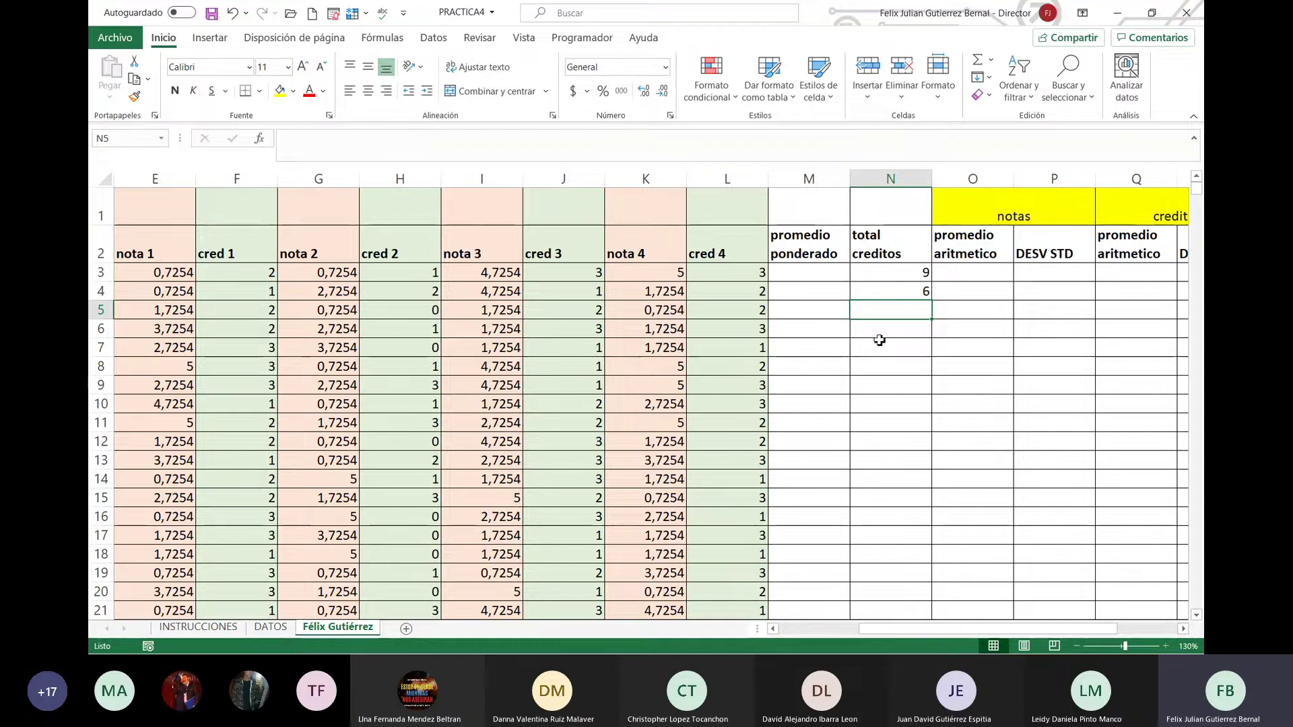
left_click(916, 271)
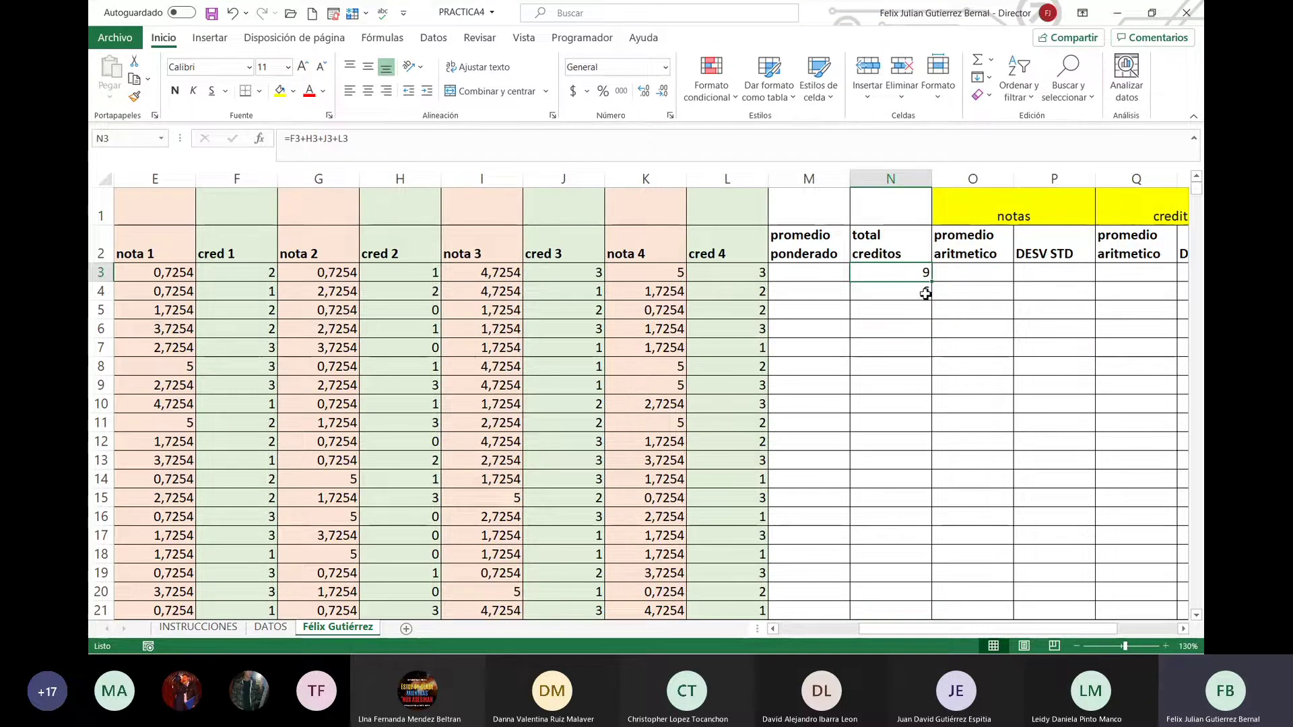
left_click_drag(929, 278, 927, 292)
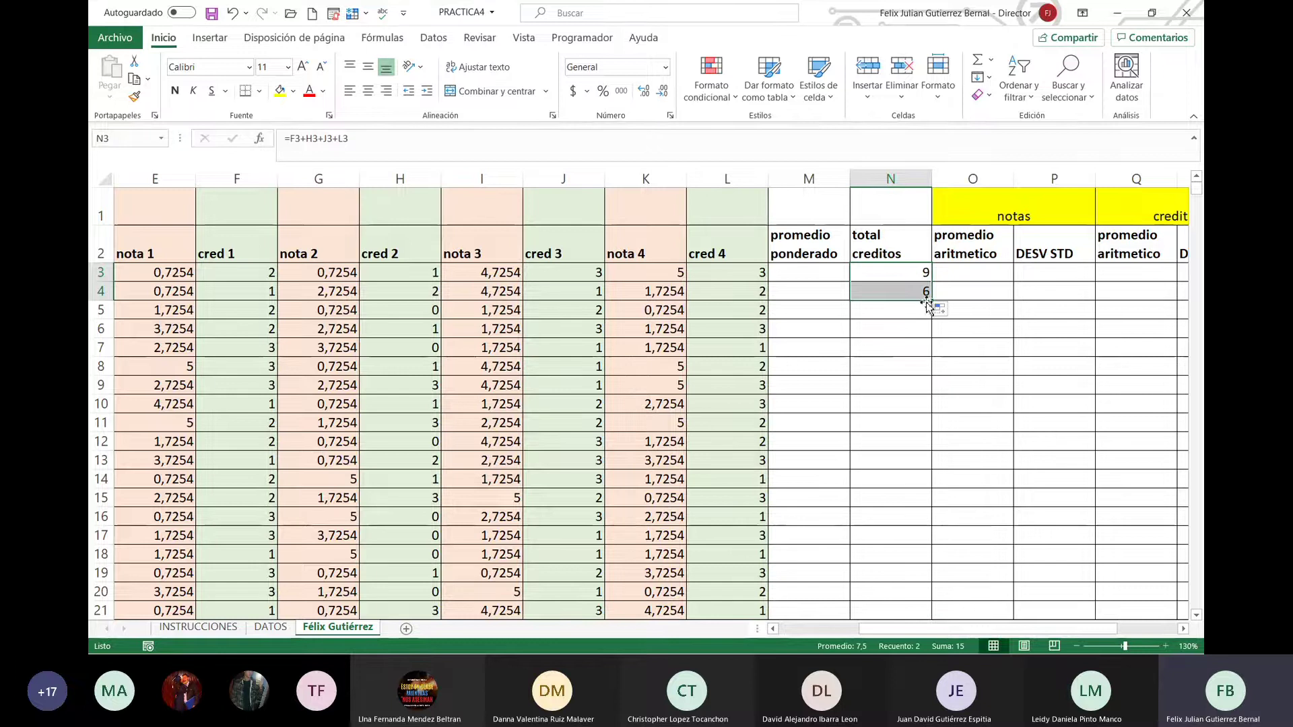
double_click(933, 299)
scroll(933, 348, "down", 7)
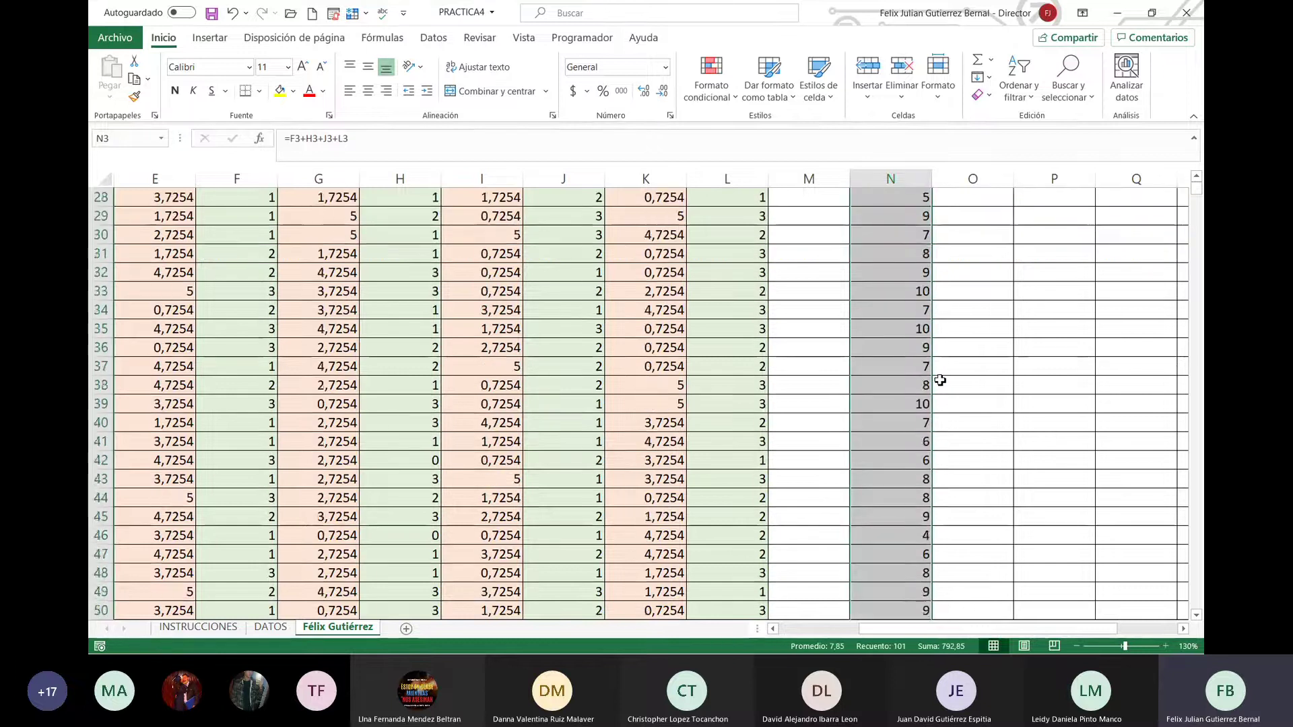
scroll(939, 377, "down", 9)
scroll(939, 377, "down", 8)
scroll(997, 377, "down", 7)
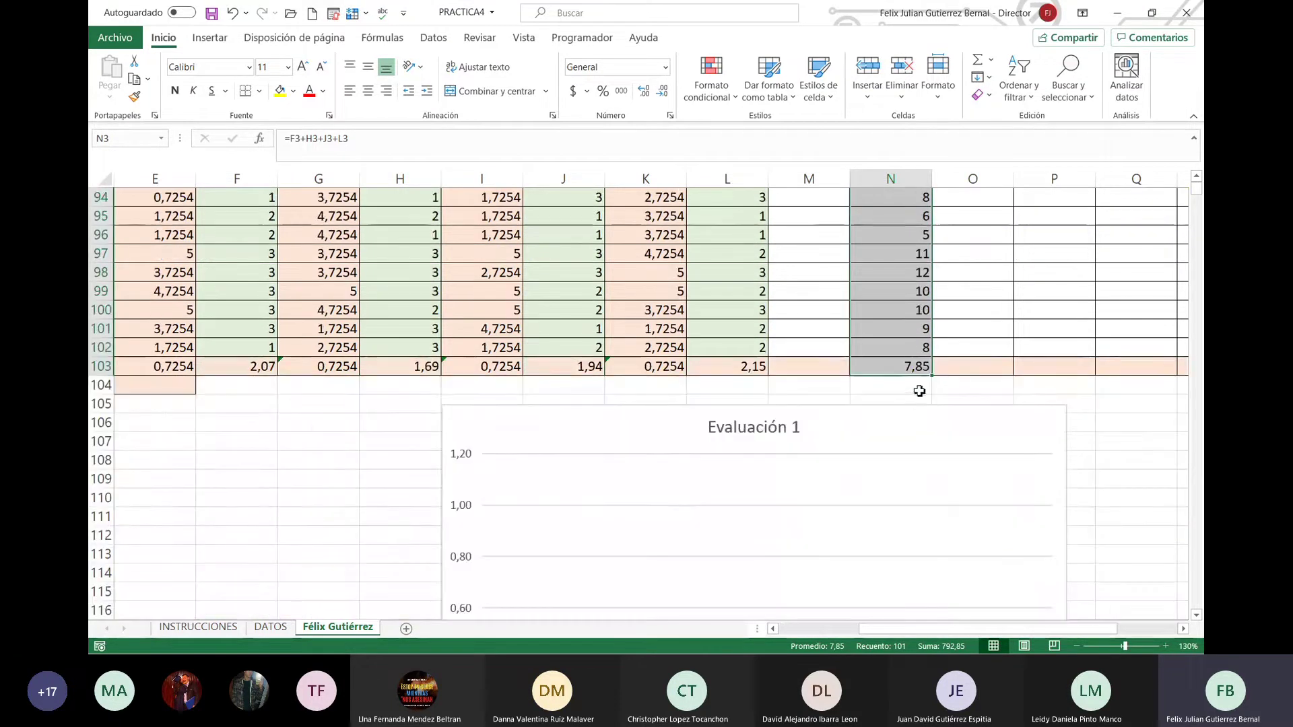
left_click(921, 369)
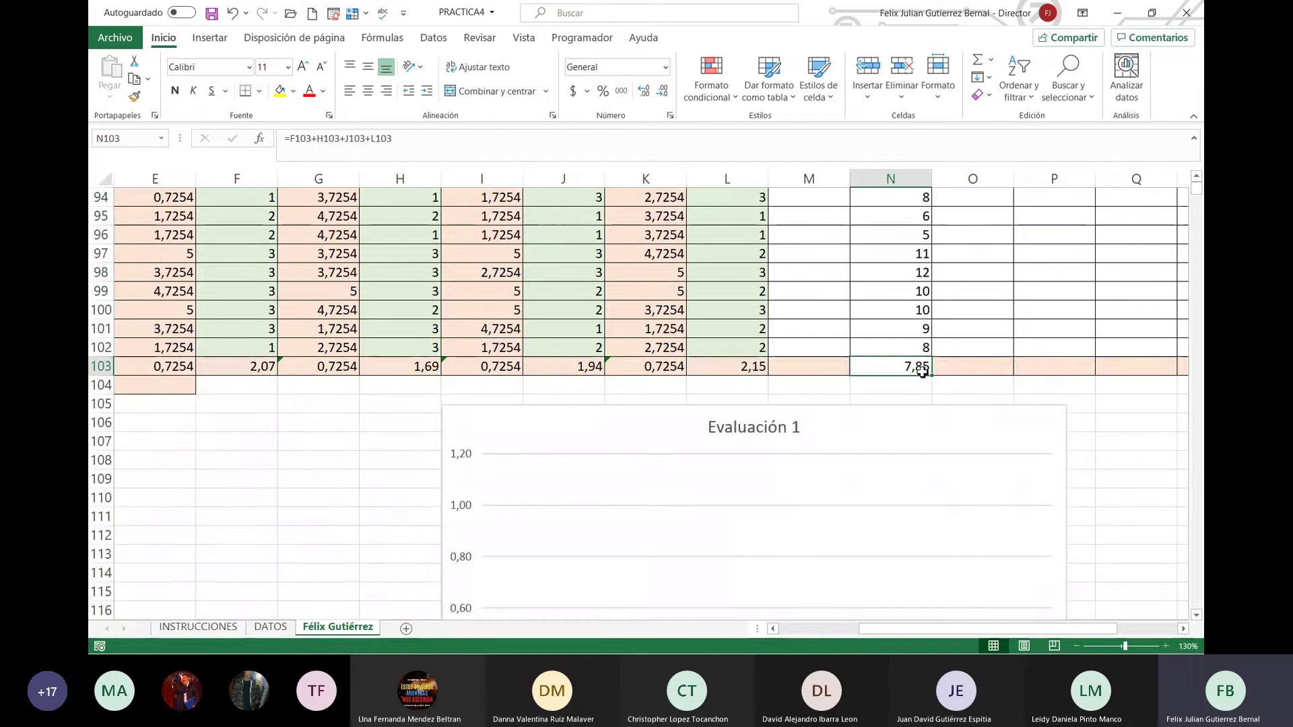
key("Delete")
scroll(922, 371, "up", 5)
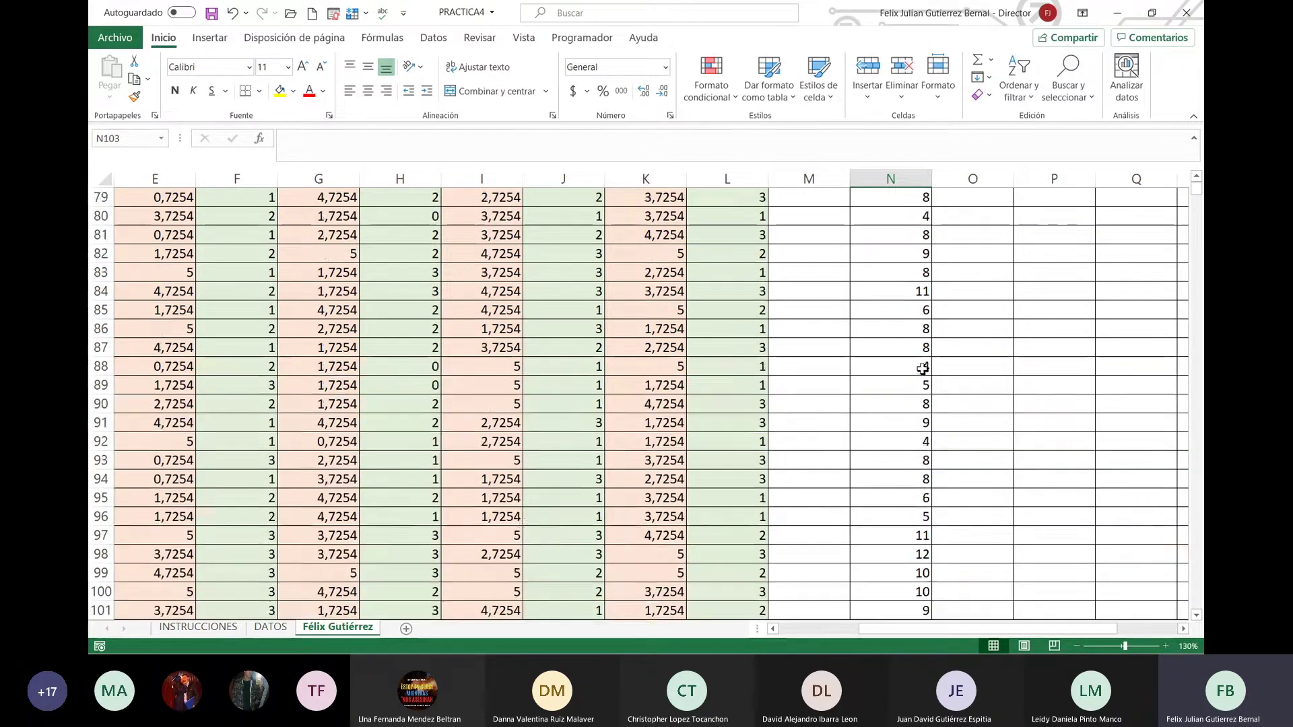
scroll(922, 364, "up", 17)
scroll(922, 357, "up", 7)
scroll(918, 355, "up", 3)
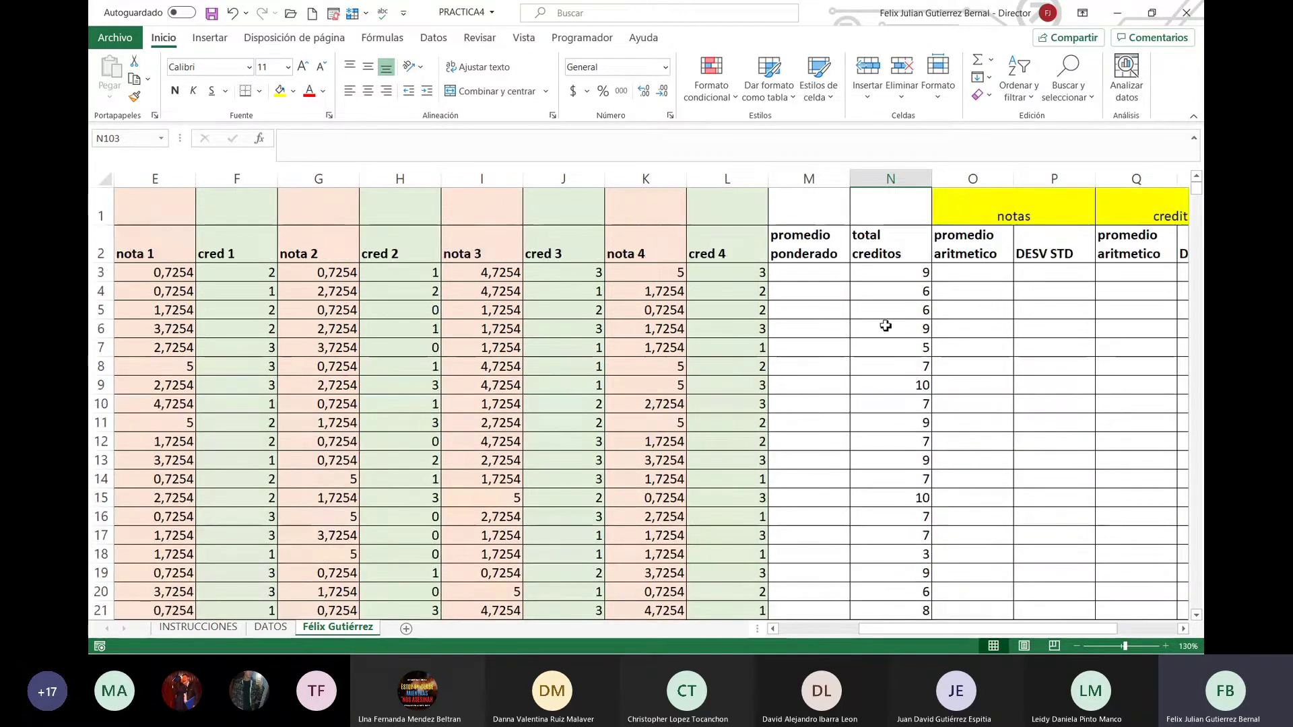
left_click(819, 276)
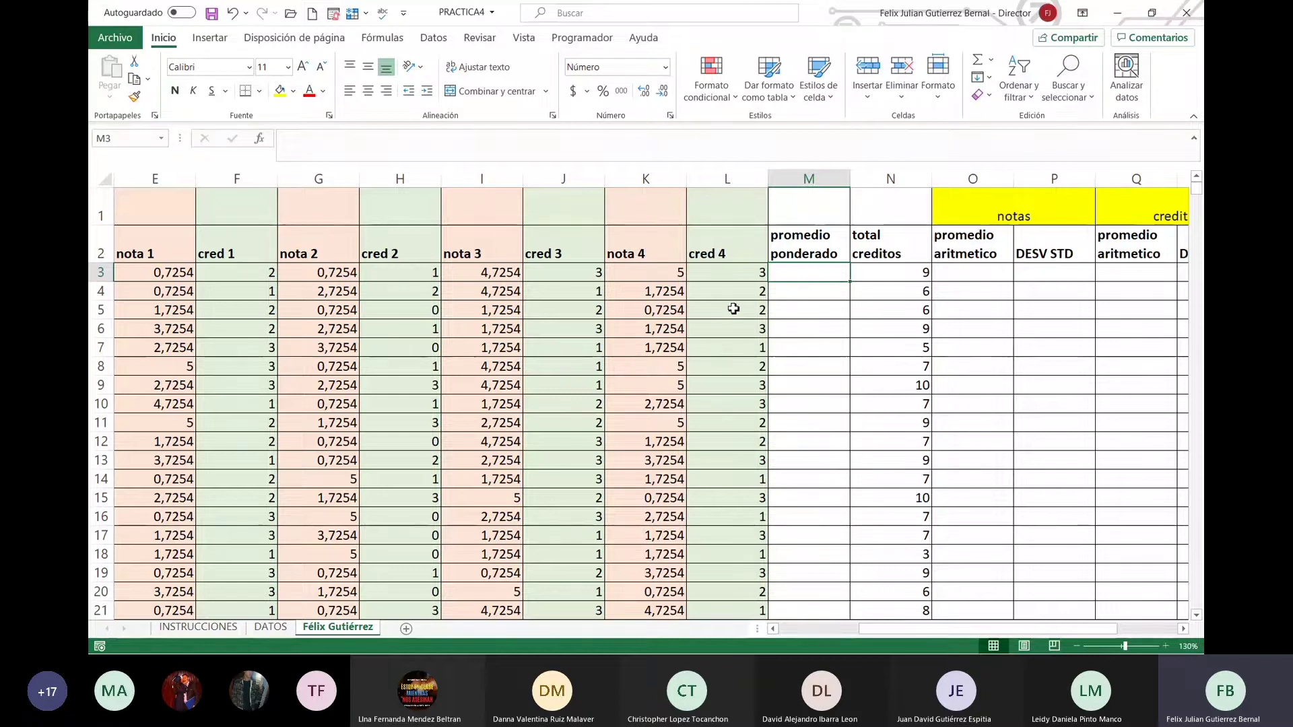
Step: Start M3's formula as a division by total credits N3, with numerator E3*F3+G3*H3
type("=(")
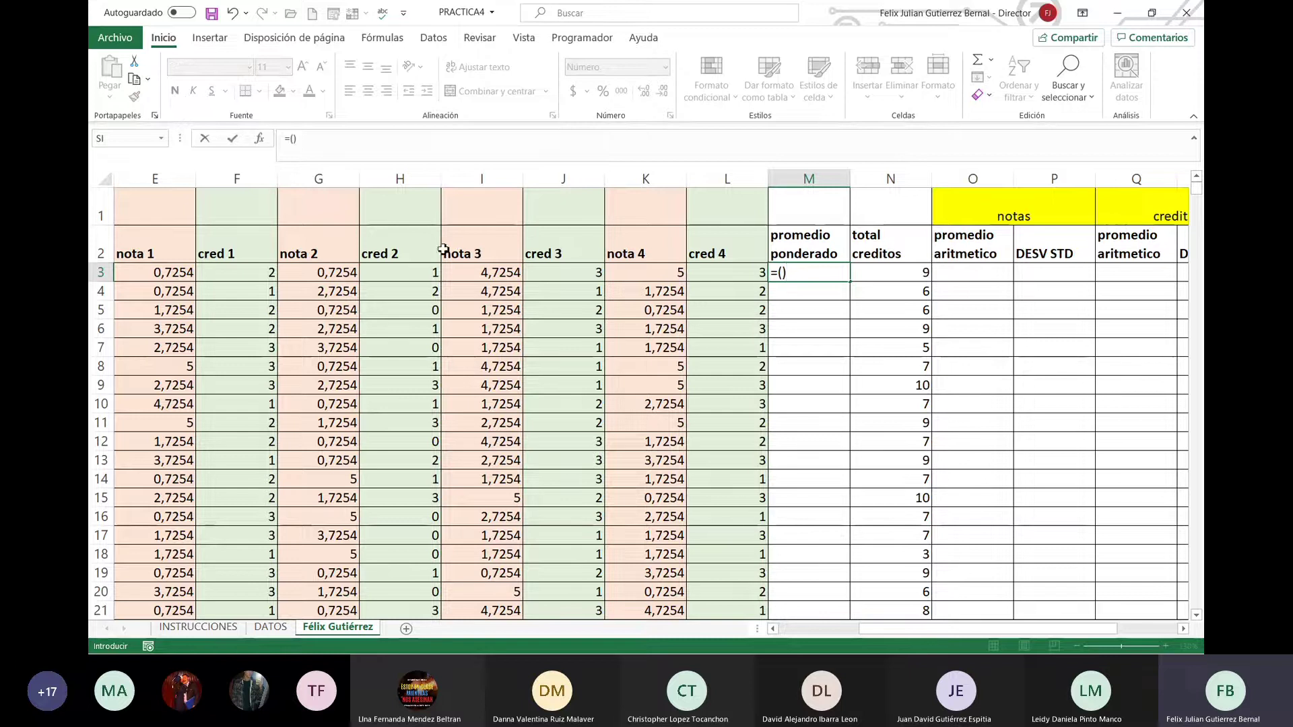
type("/")
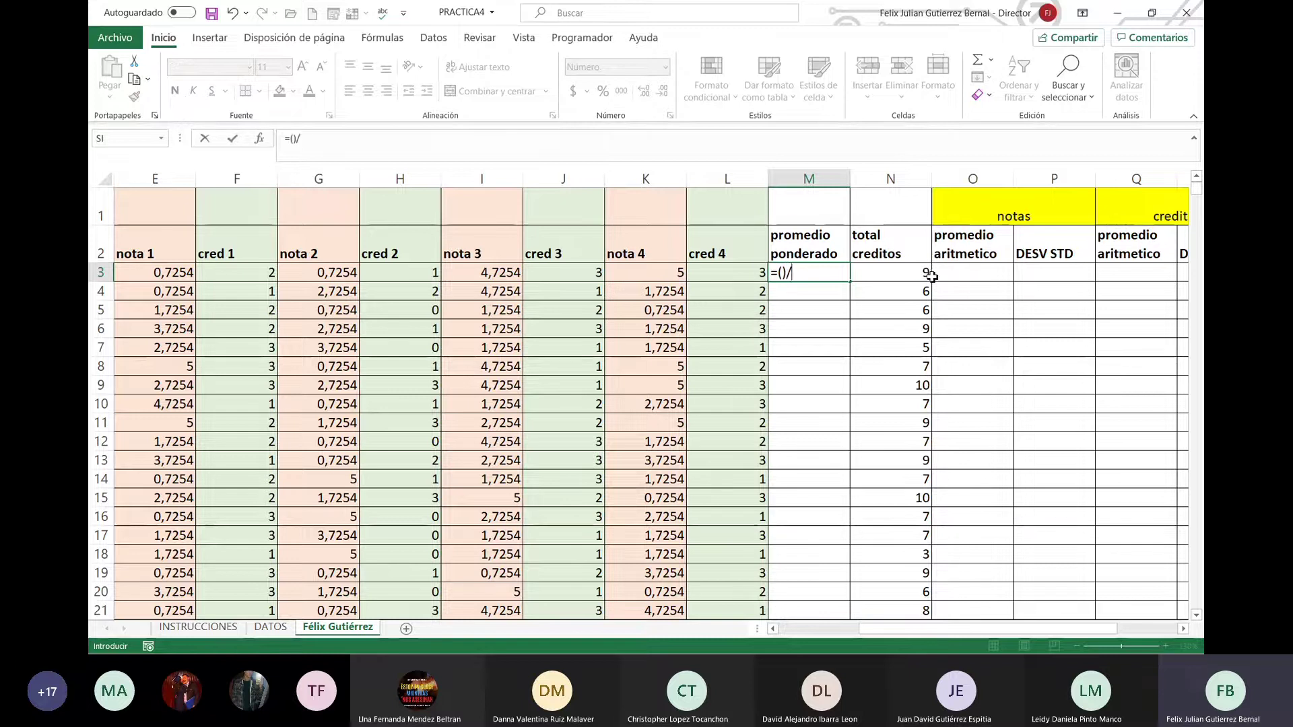
left_click(928, 273)
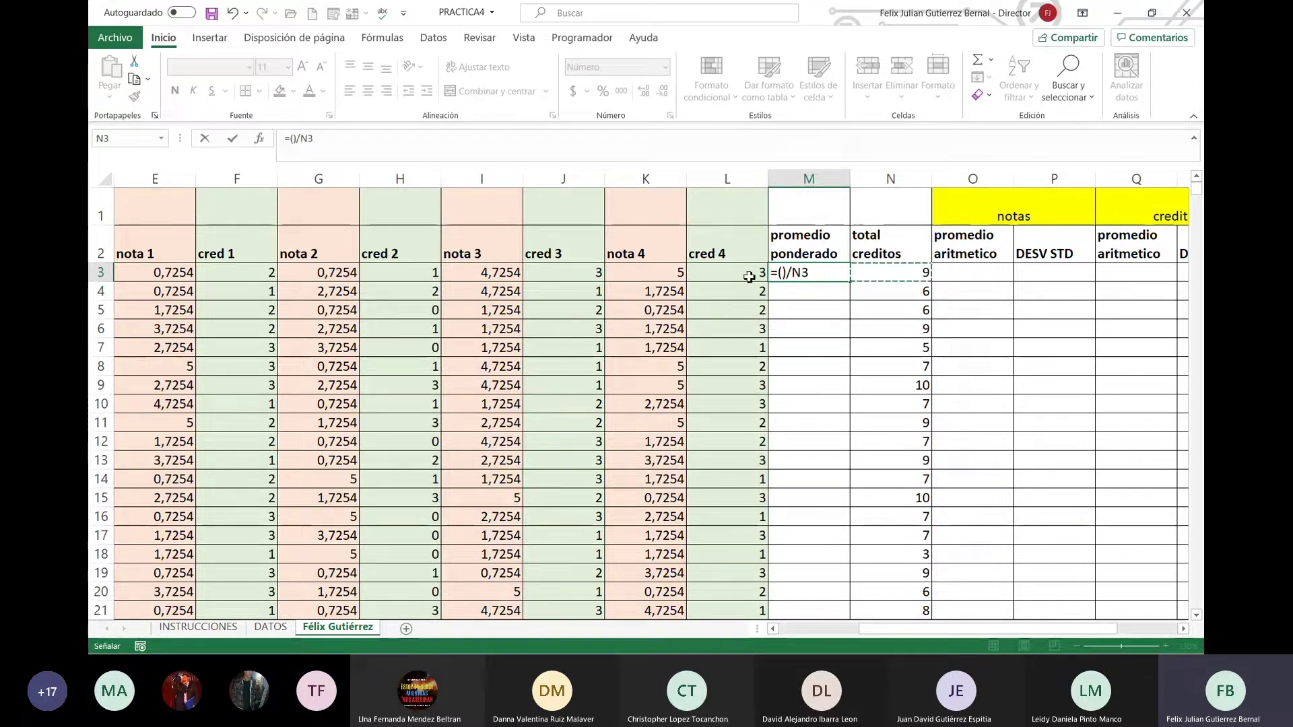
left_click(291, 139)
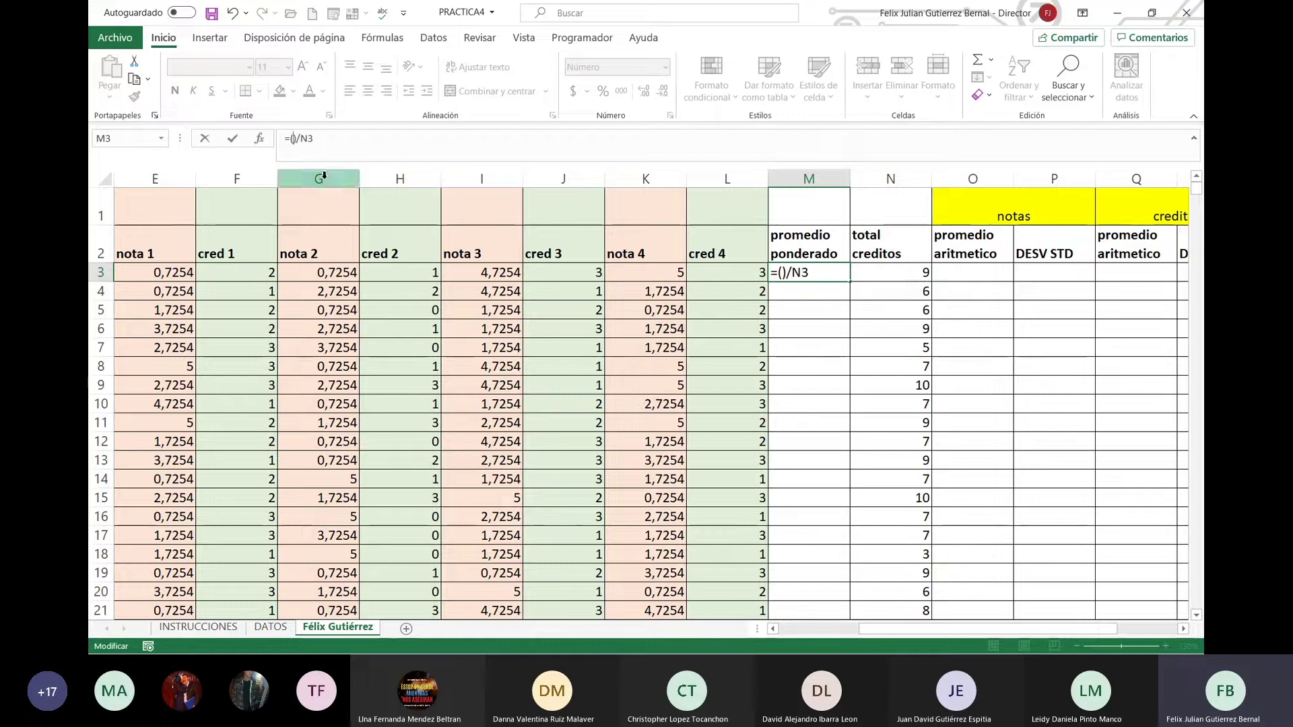
left_click(174, 276)
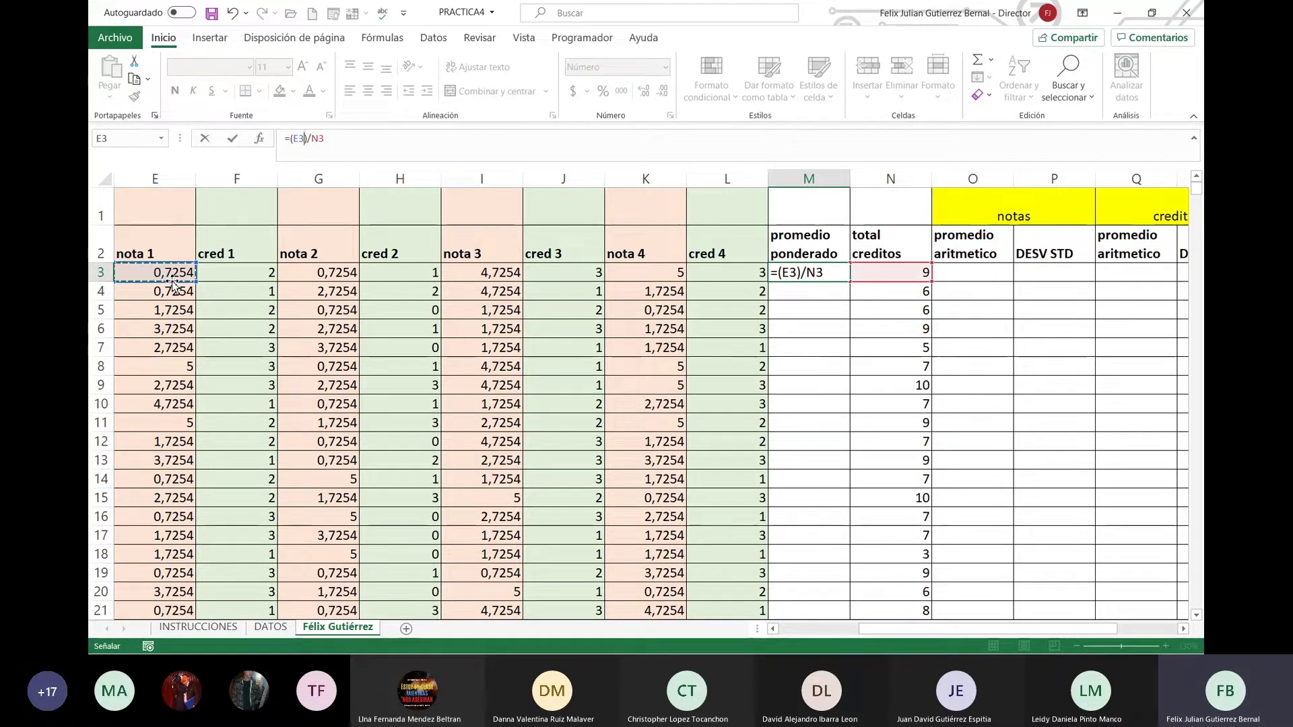
type("*")
left_click(250, 273)
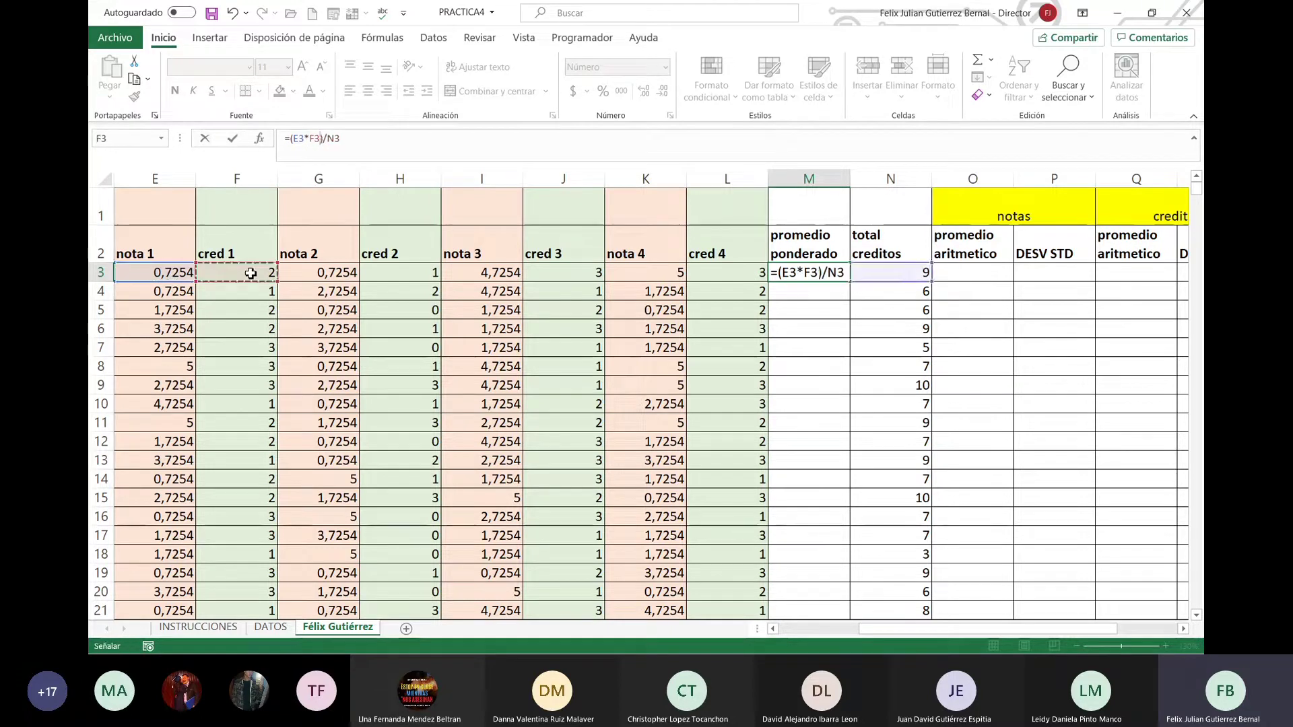
type("+")
left_click(321, 272)
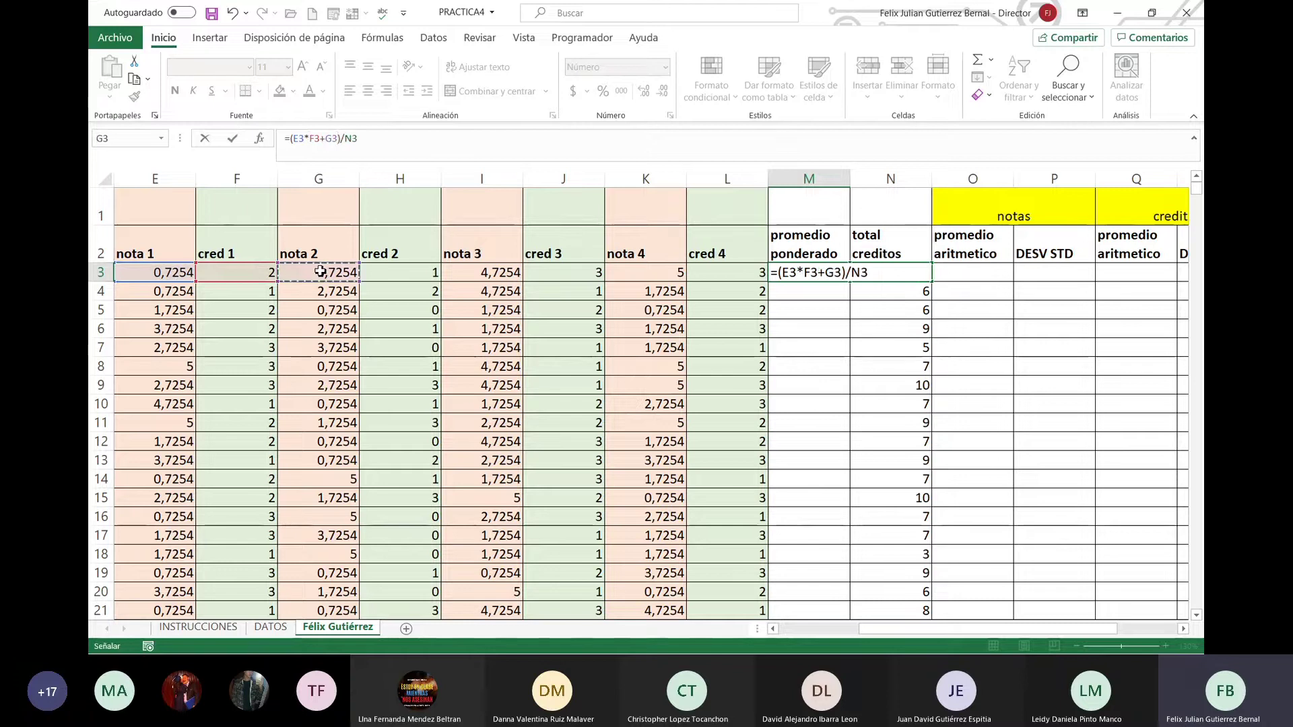
type("*")
left_click(390, 270)
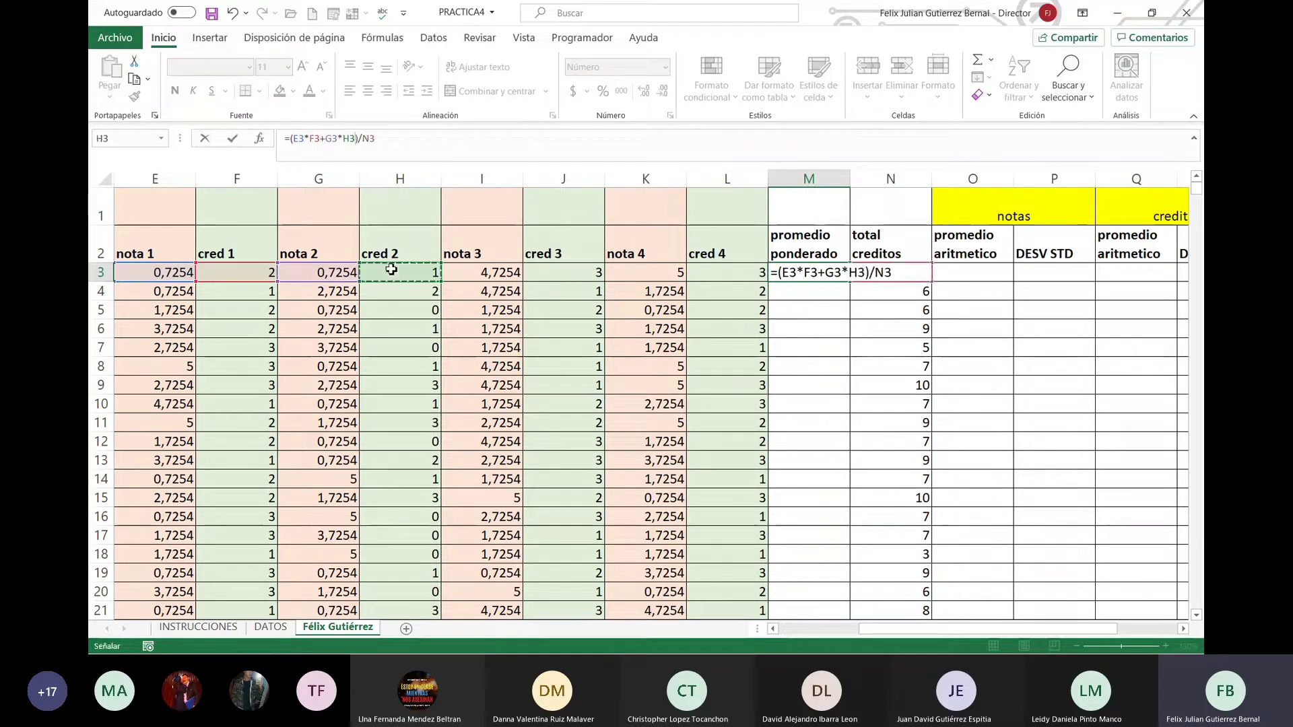
Step: Finish the numerator with +I3*J3+K3*L3 and commit, so M3 shows 3,48
type("+")
left_click(494, 272)
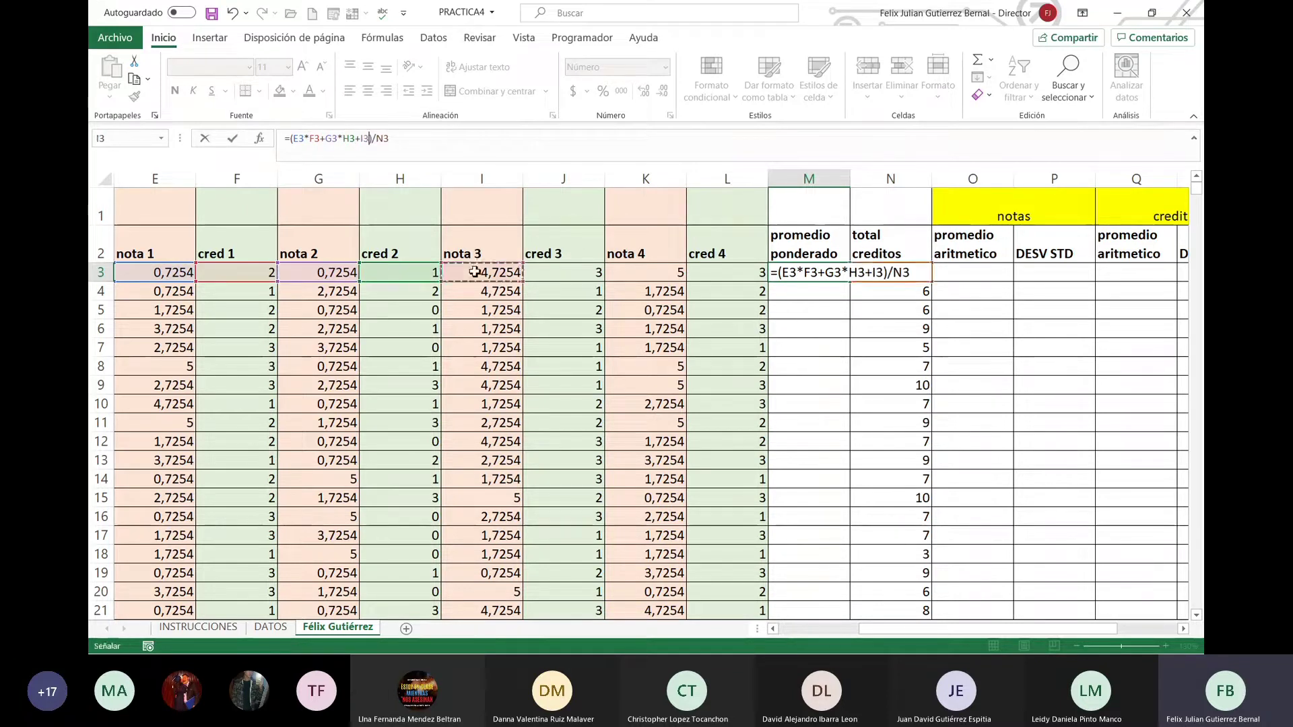
type("*")
left_click(564, 273)
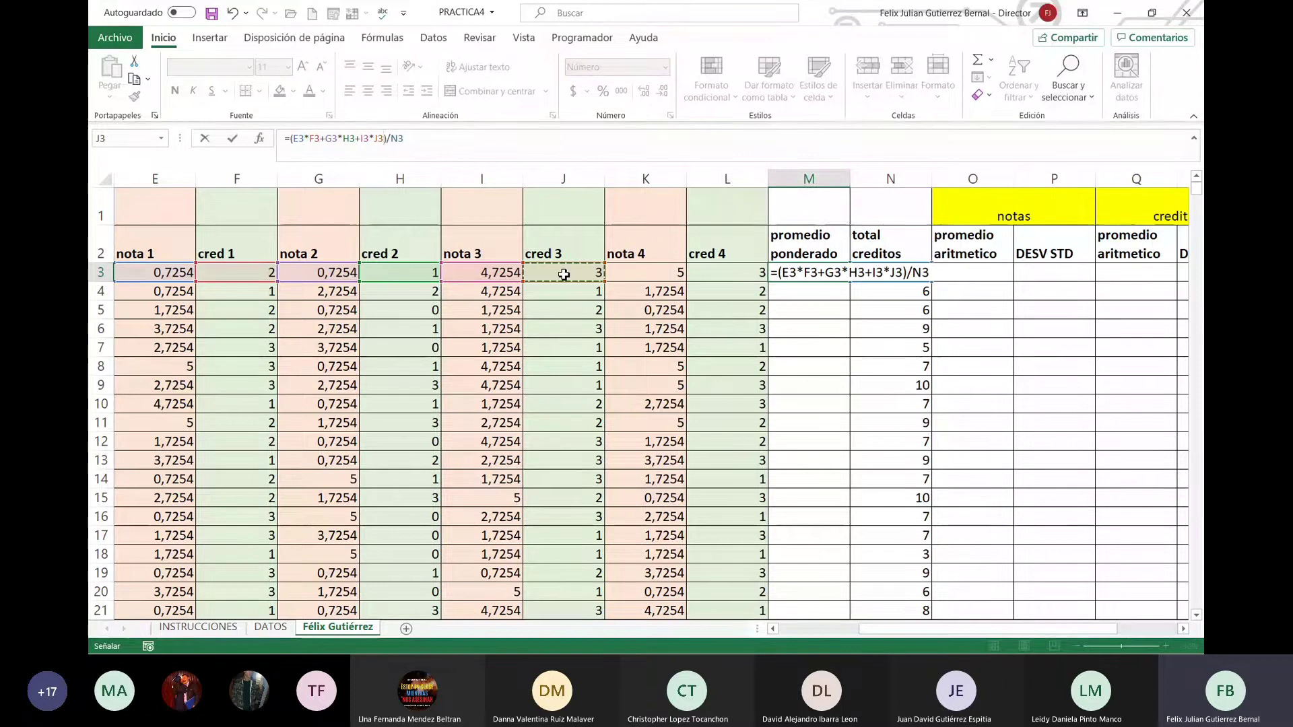
type("+")
left_click(646, 271)
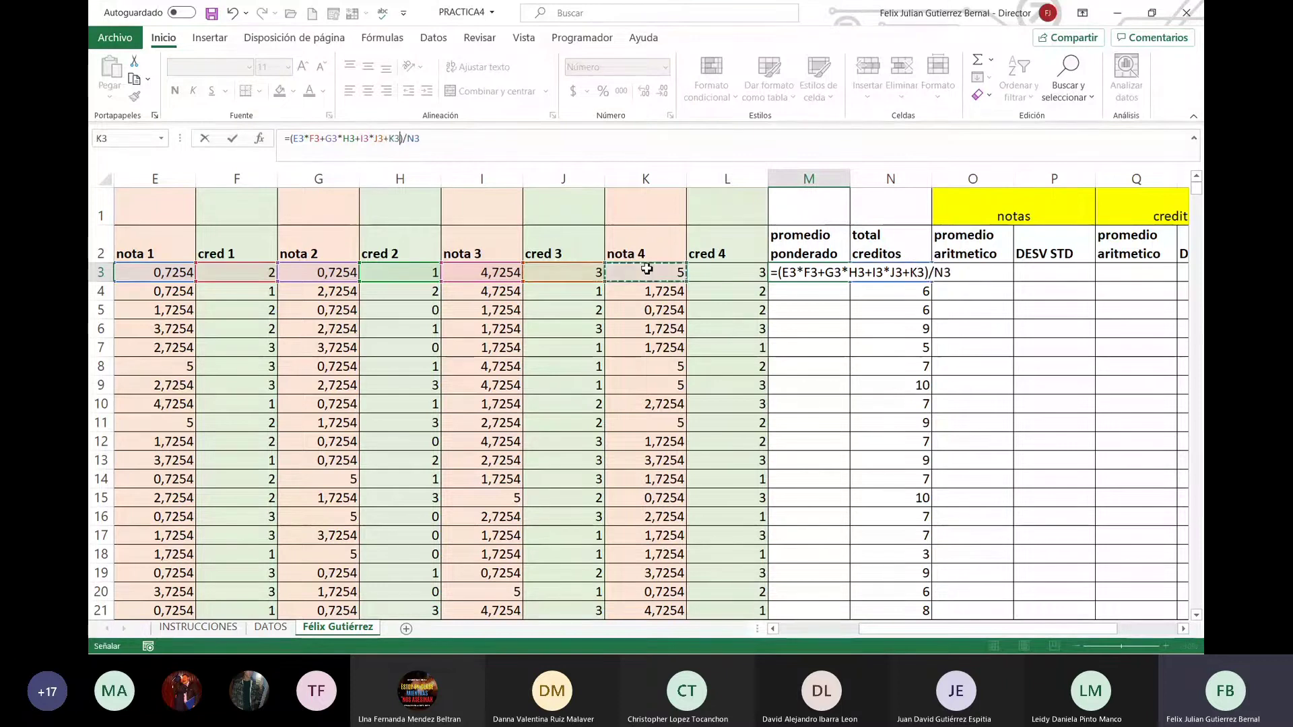
type("*")
left_click(707, 271)
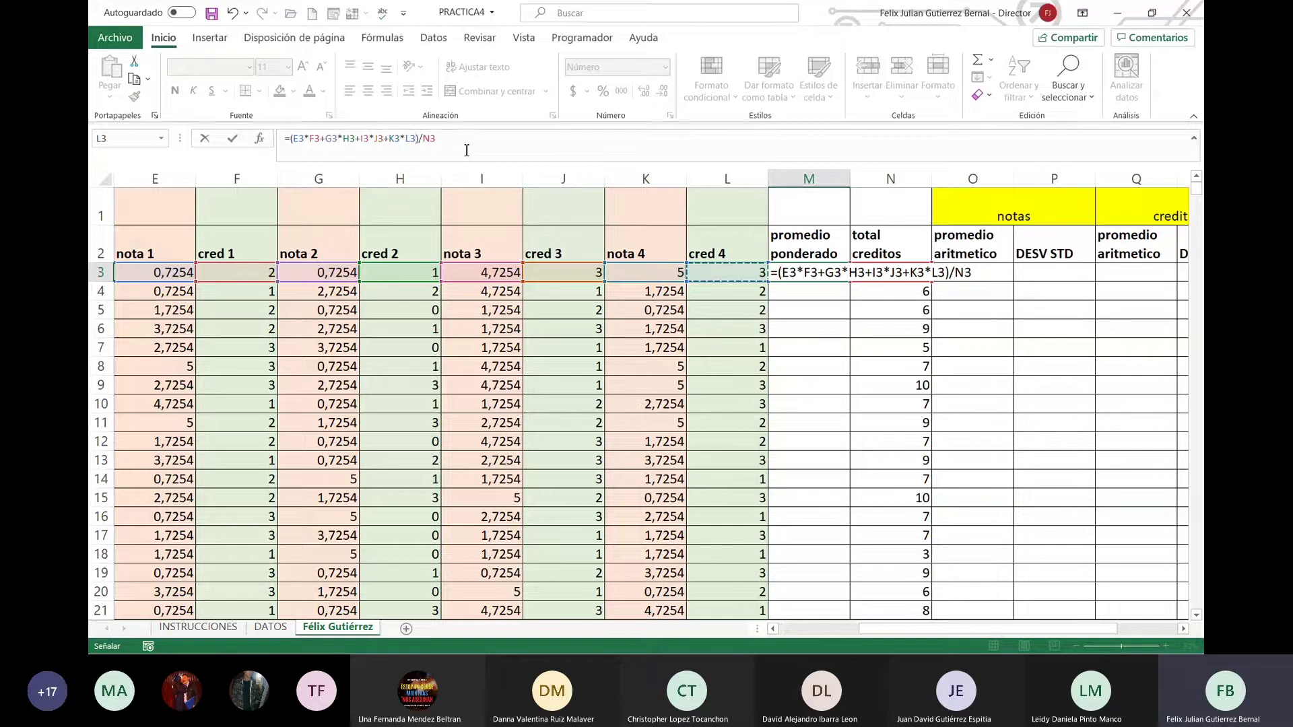
key("Return")
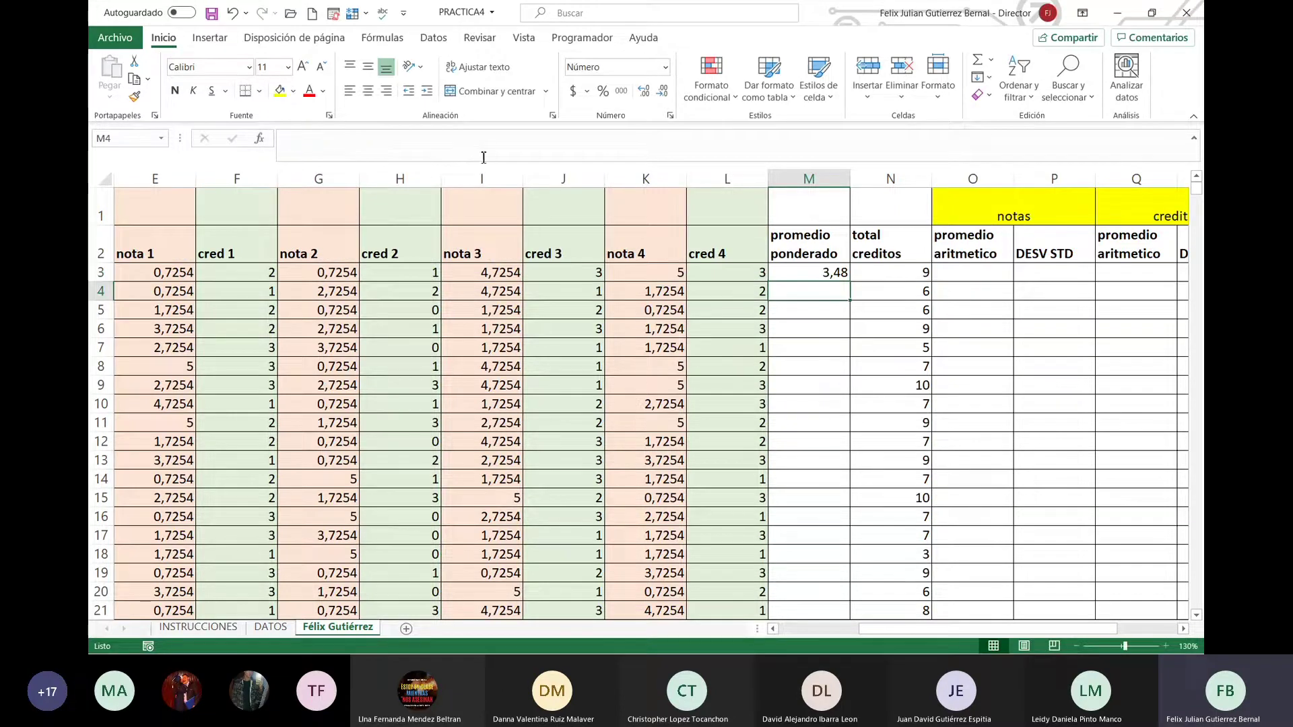
Step: Fill M3's weighted-average formula down column M for all students
left_click(837, 272)
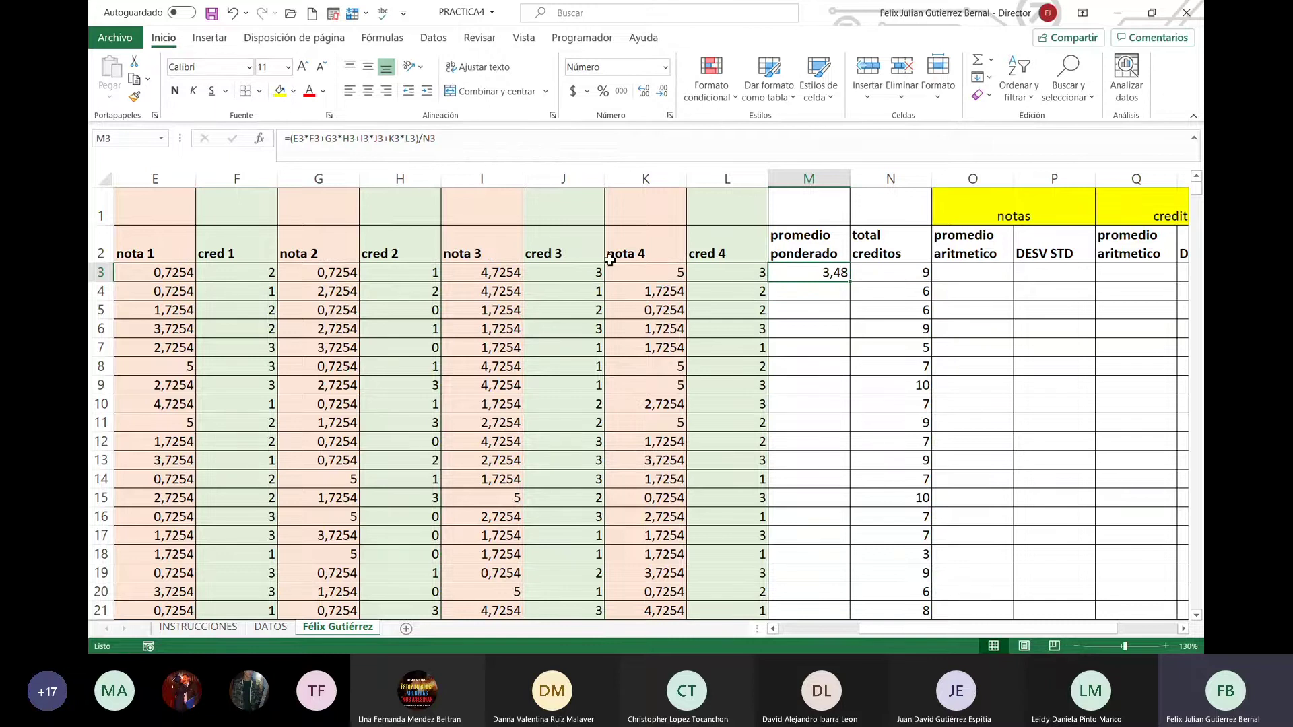
double_click(851, 284)
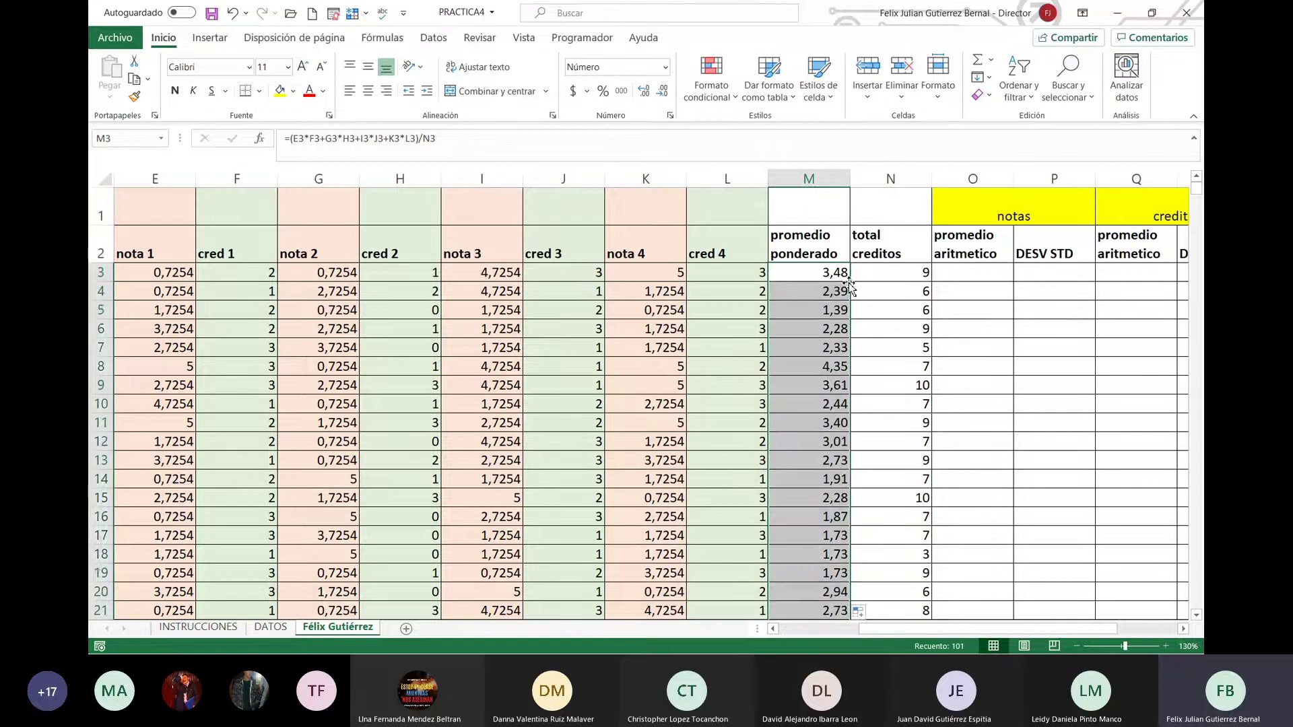
scroll(857, 289, "down", 1)
scroll(859, 297, "down", 4)
scroll(865, 316, "down", 12)
scroll(869, 331, "down", 11)
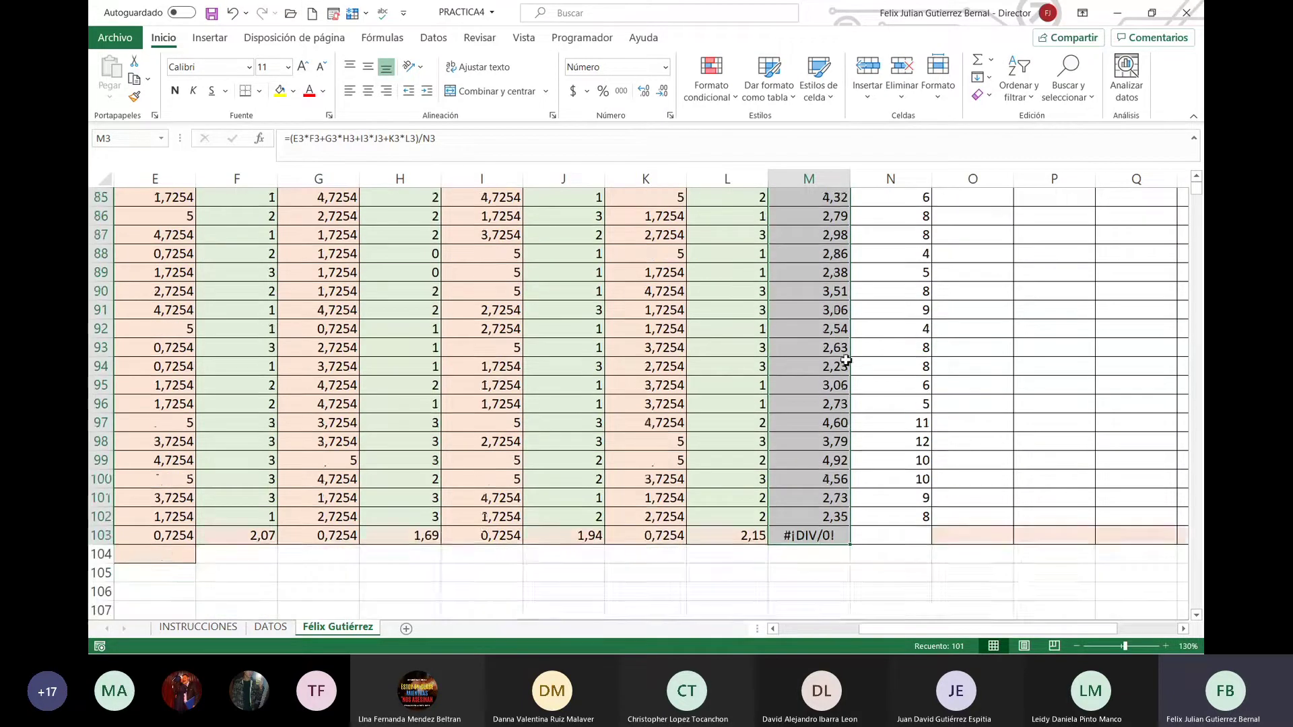
scroll(820, 415, "down", 1)
Step: Clear the #¡DIV/0! in M103 and the other summary values in row 103
left_click(842, 483)
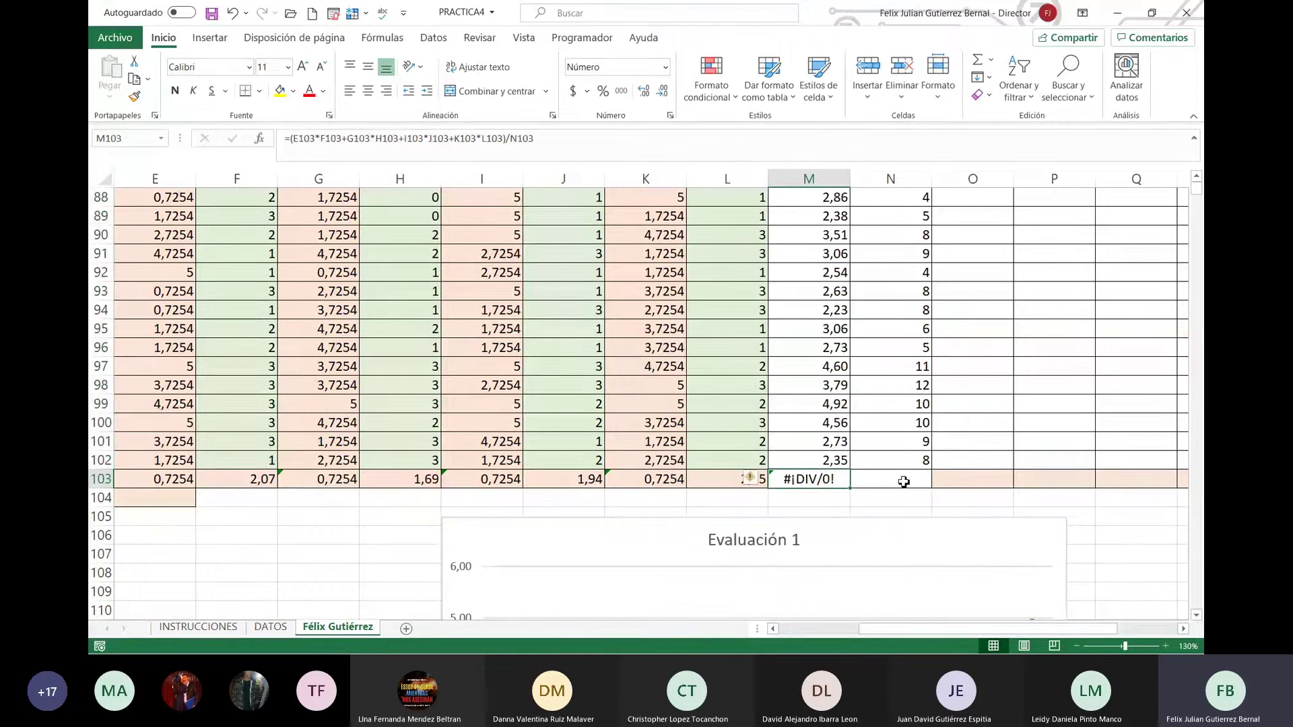
key("Delete")
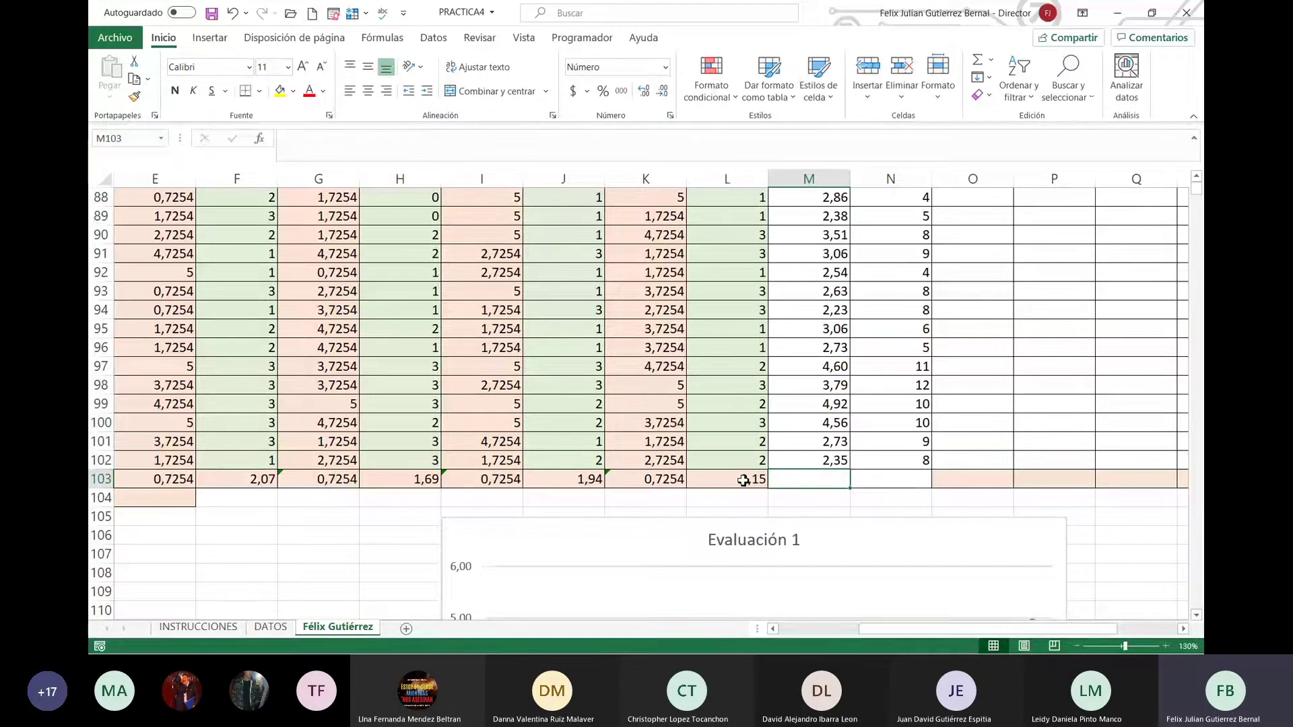
left_click_drag(743, 481, 577, 483)
key("Delete")
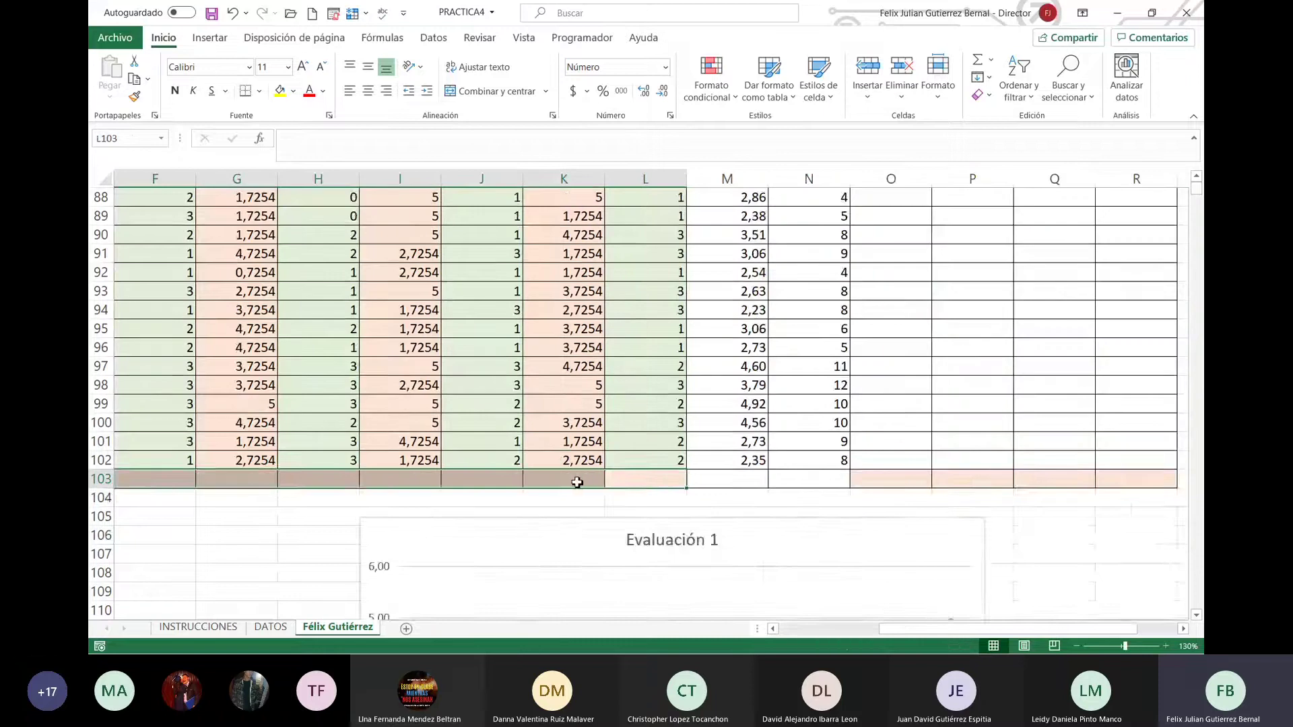
scroll(787, 399, "up", 10)
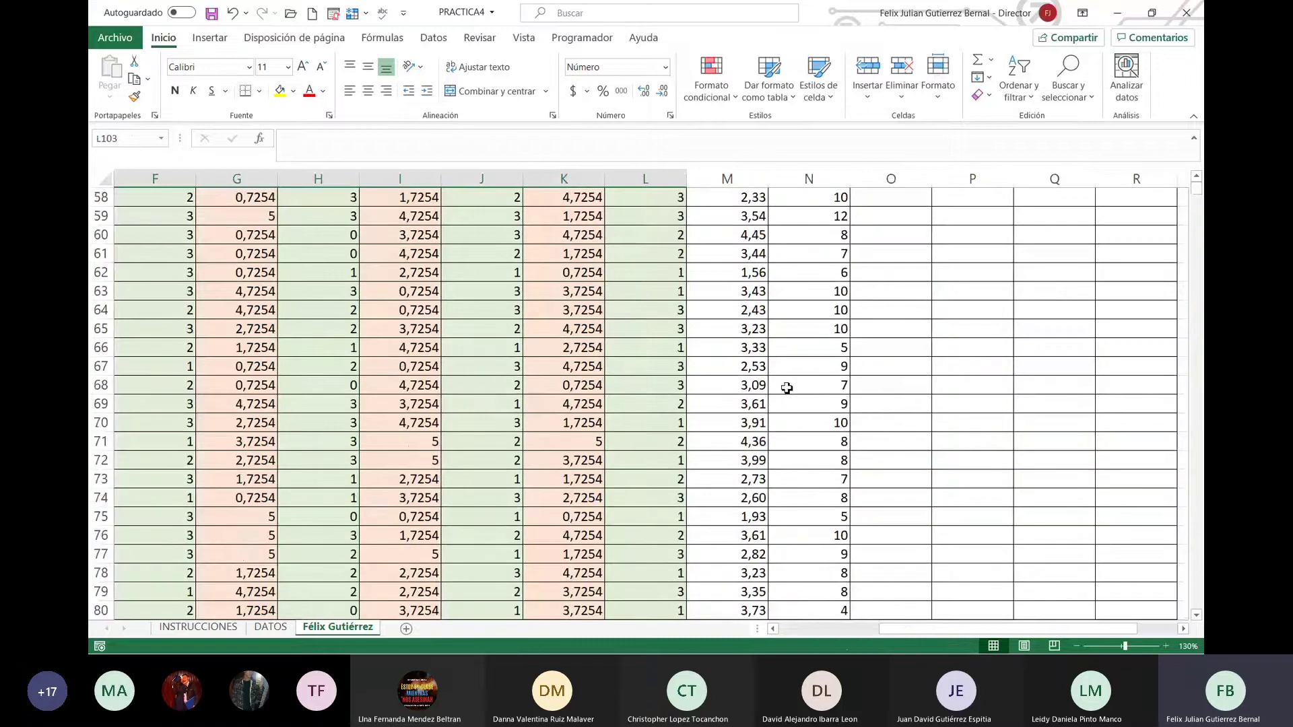
scroll(787, 388, "up", 19)
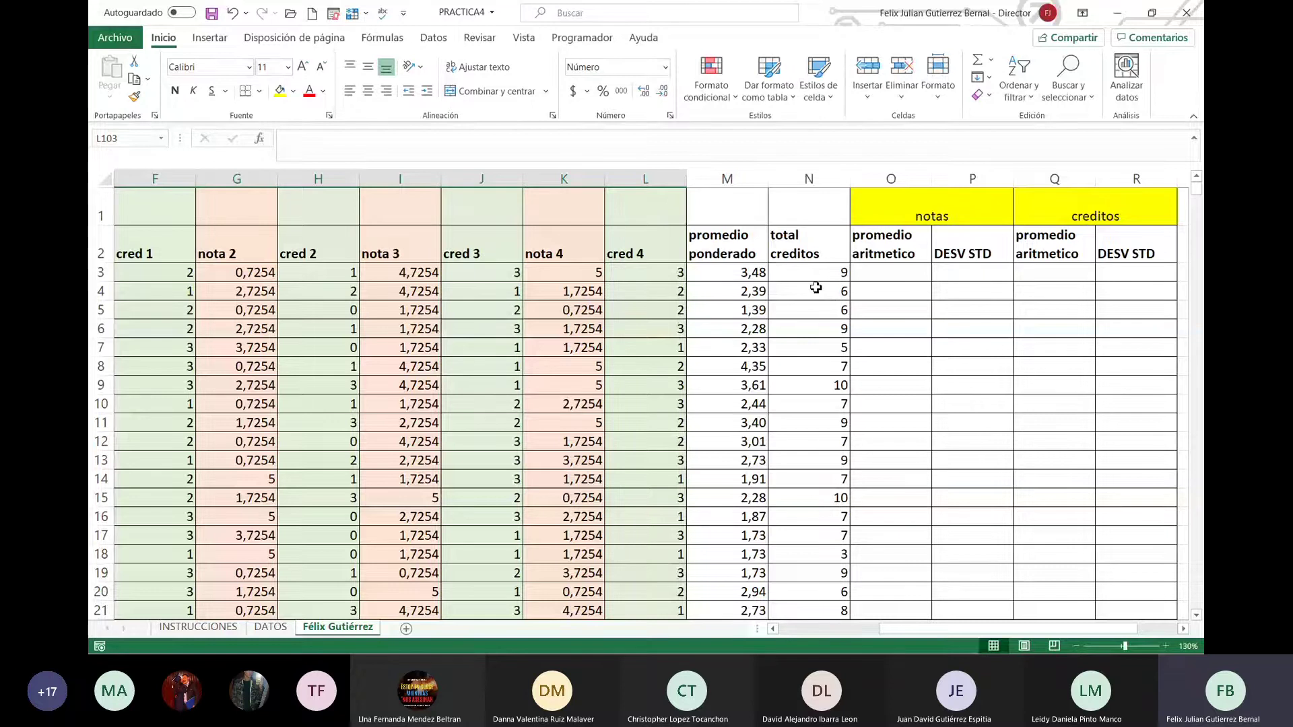
Step: In O3, type =prom and accept the suggestion to begin a =PROMEDIO( formula
left_click(919, 282)
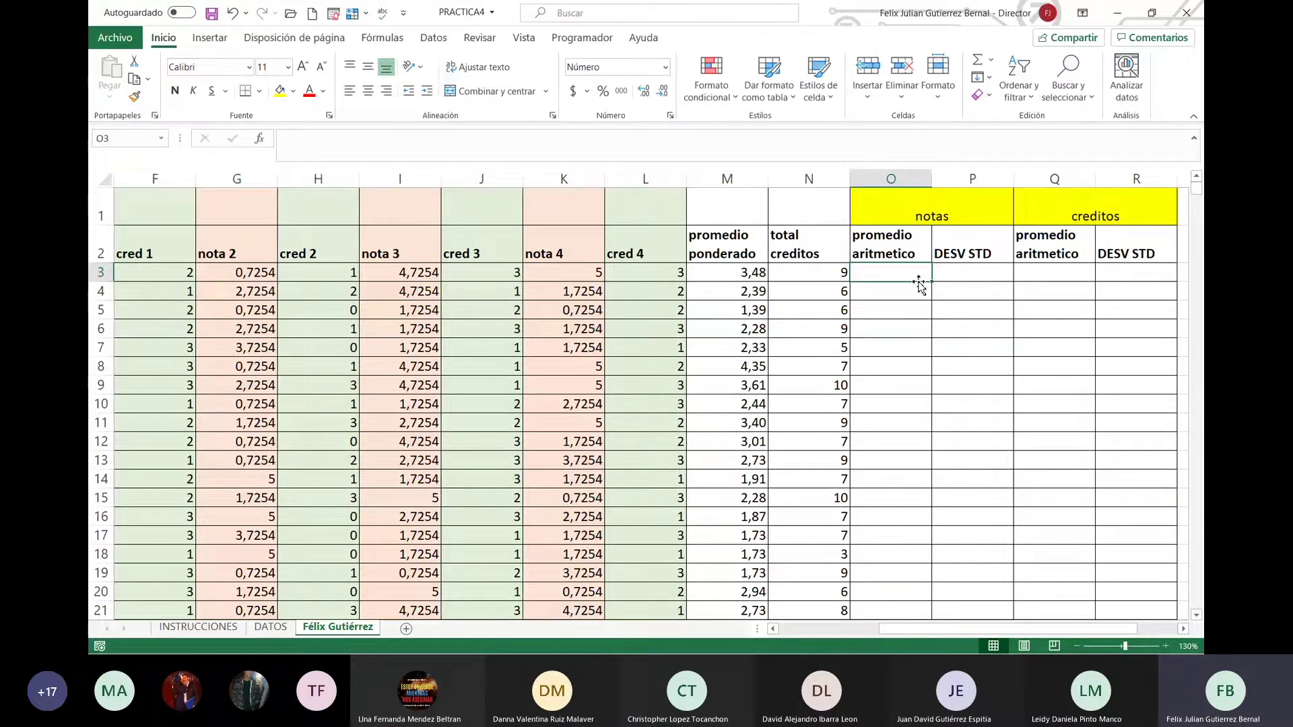
type("=pro")
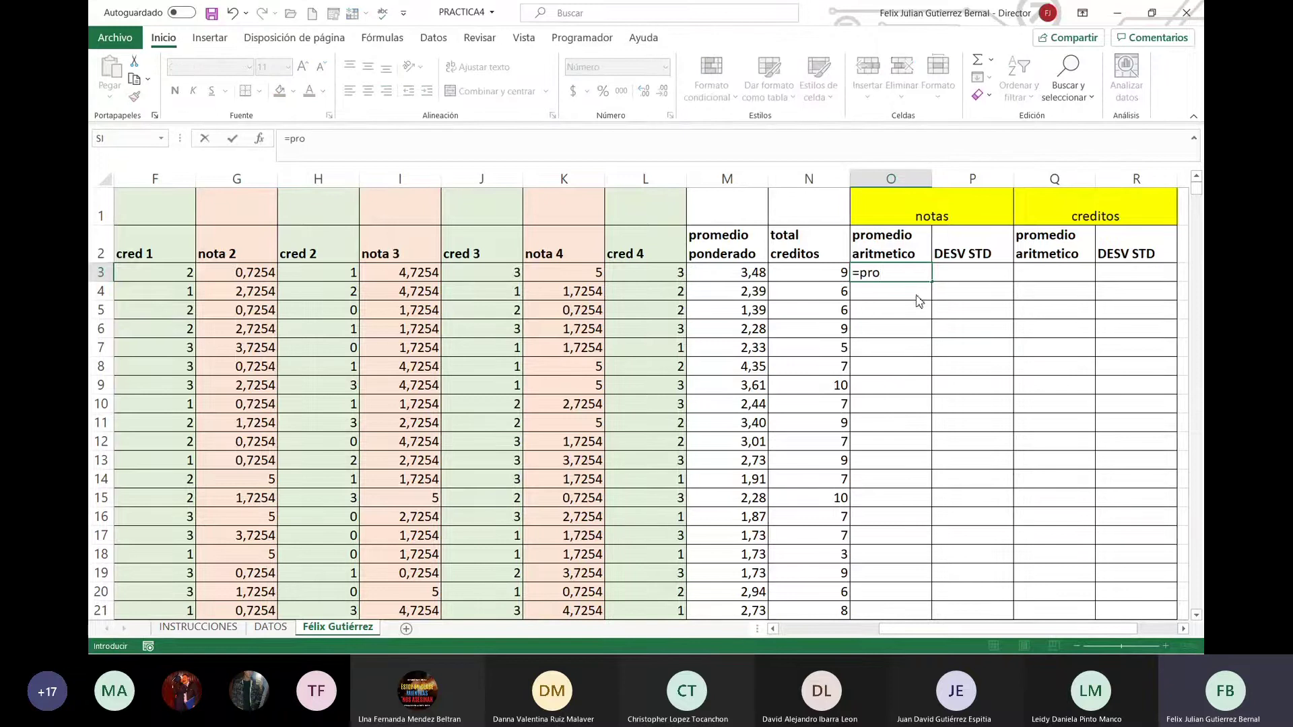
type("m")
key("Tab")
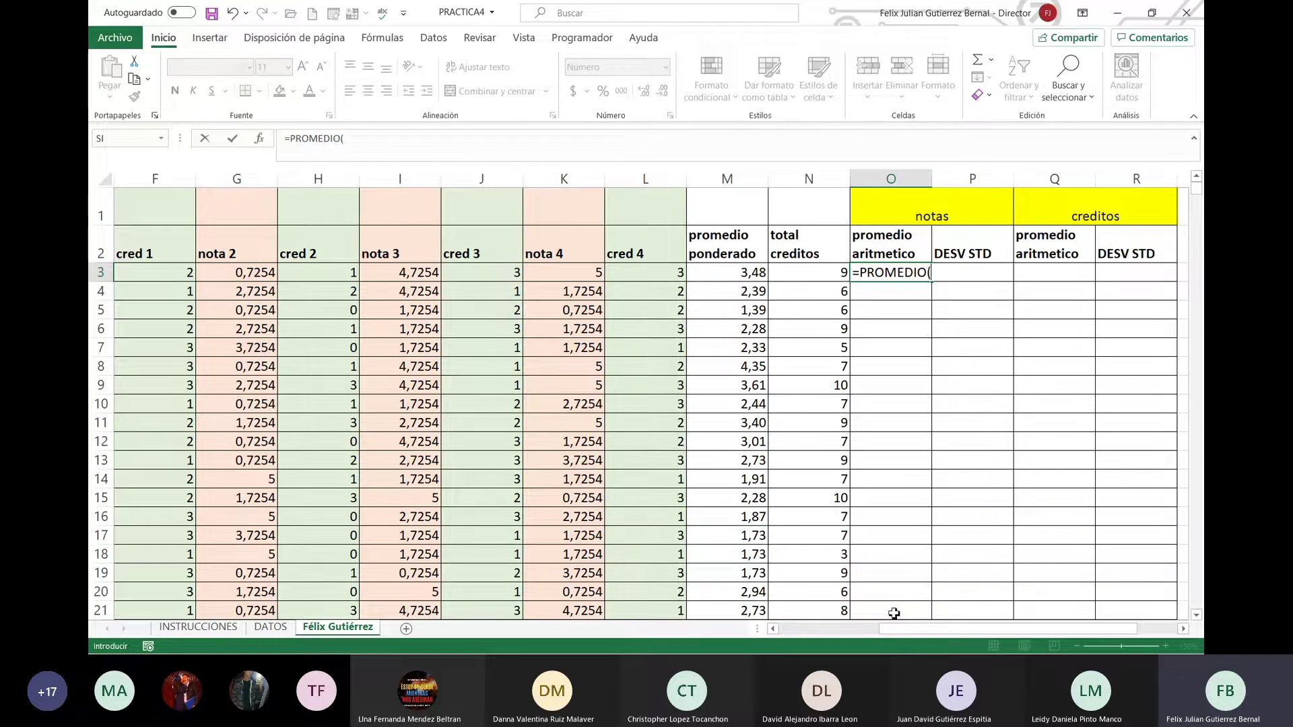
Step: Enter =PROMEDIO(E3;G3;I3;K3) in O3 and copy it down column O
left_click(774, 629)
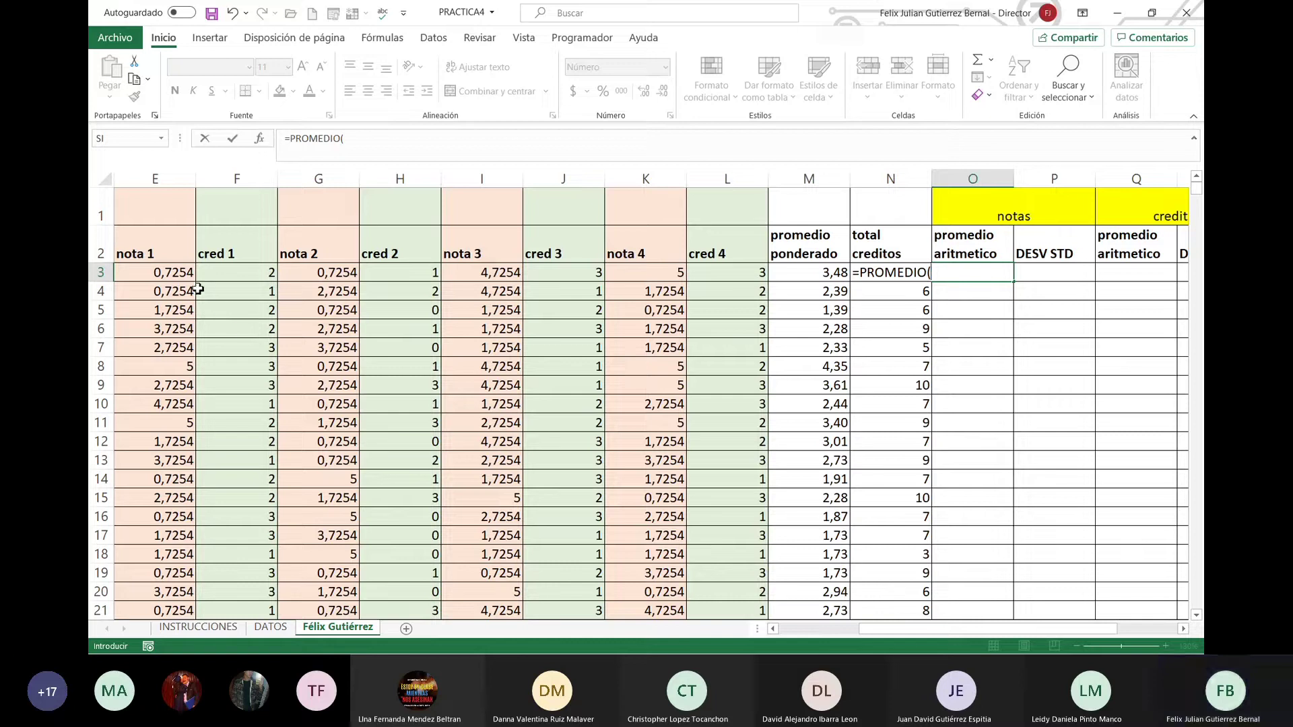
left_click(182, 275)
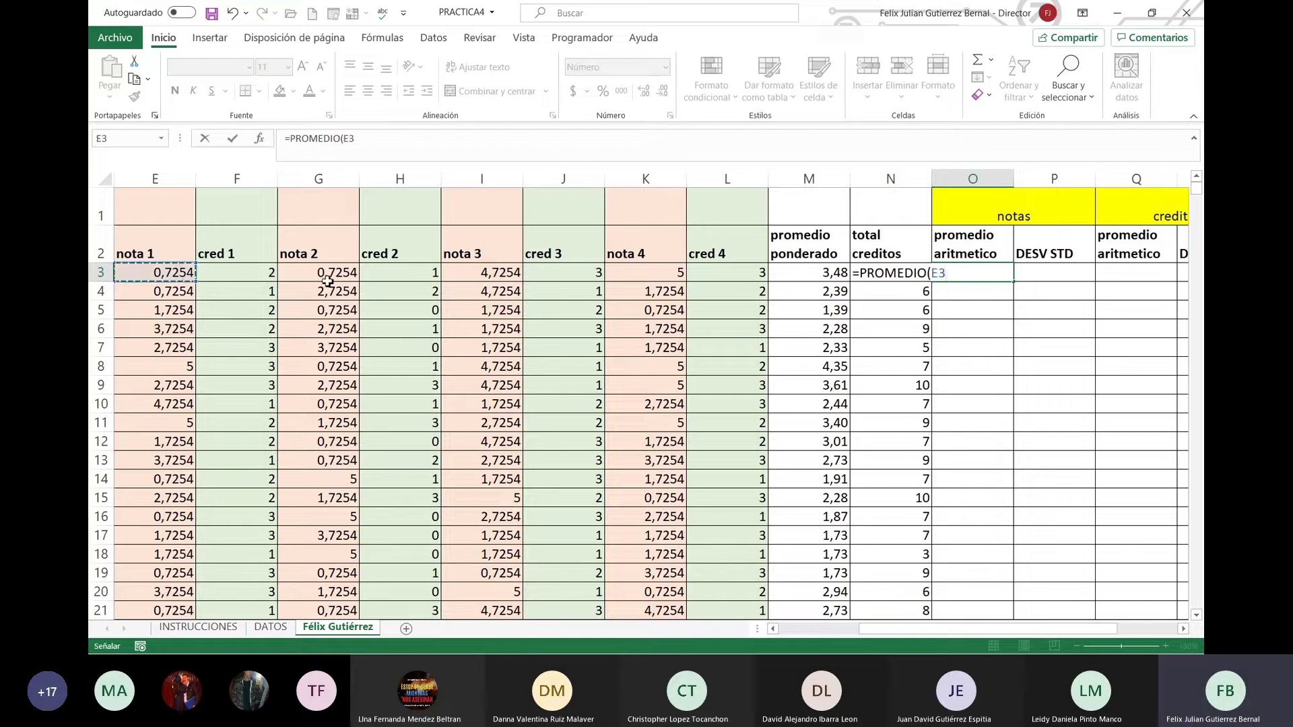
left_click(334, 277, "ctrl")
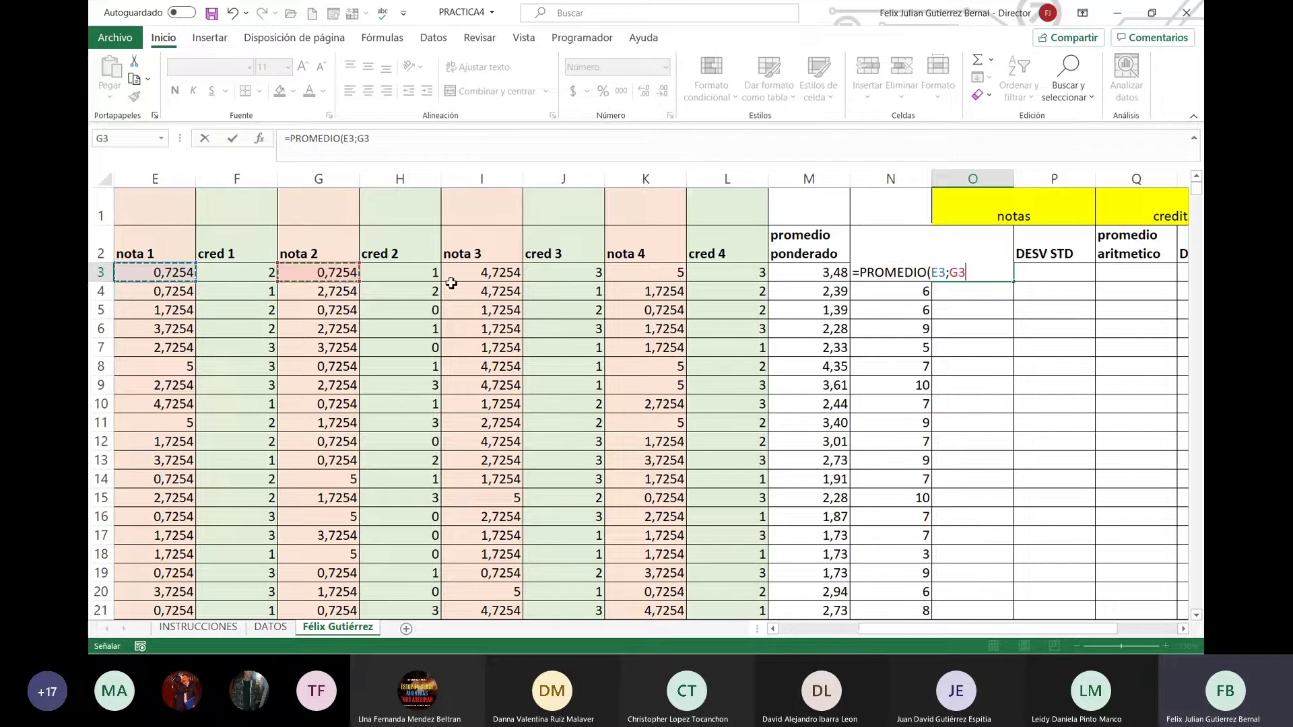
left_click(495, 280, "ctrl")
left_click(636, 278, "ctrl")
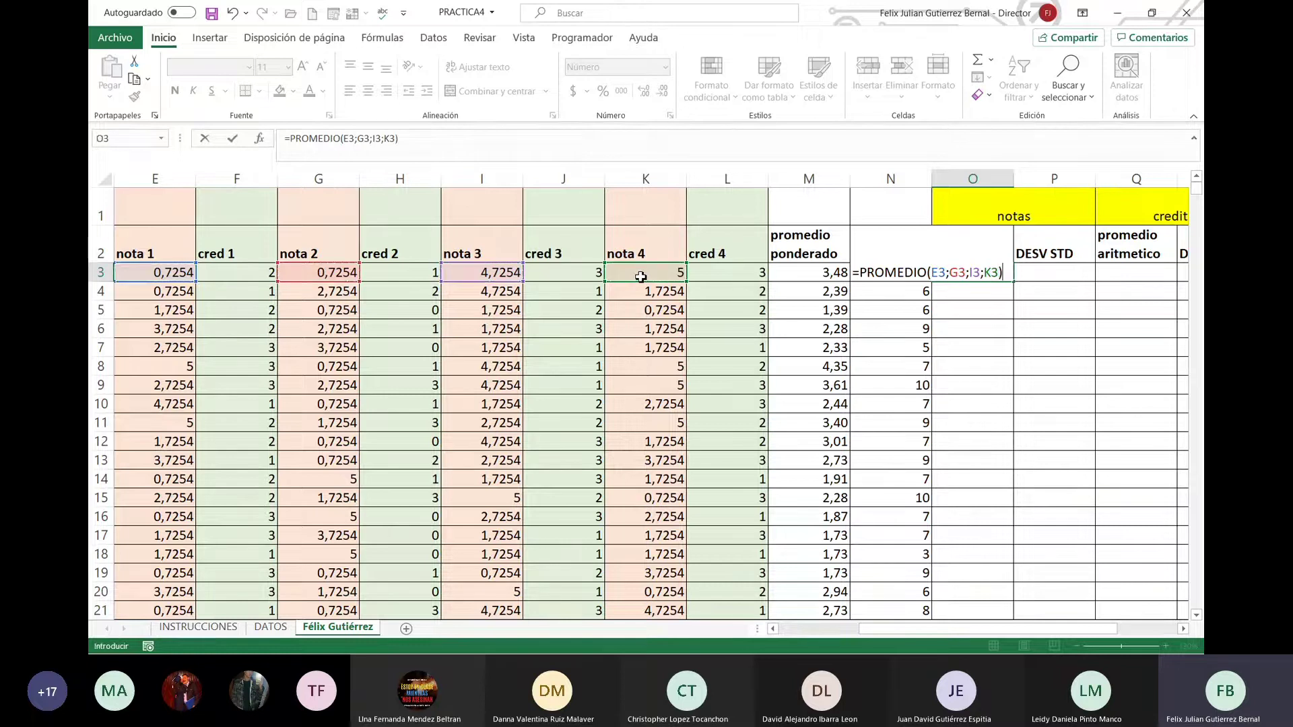
key("Return")
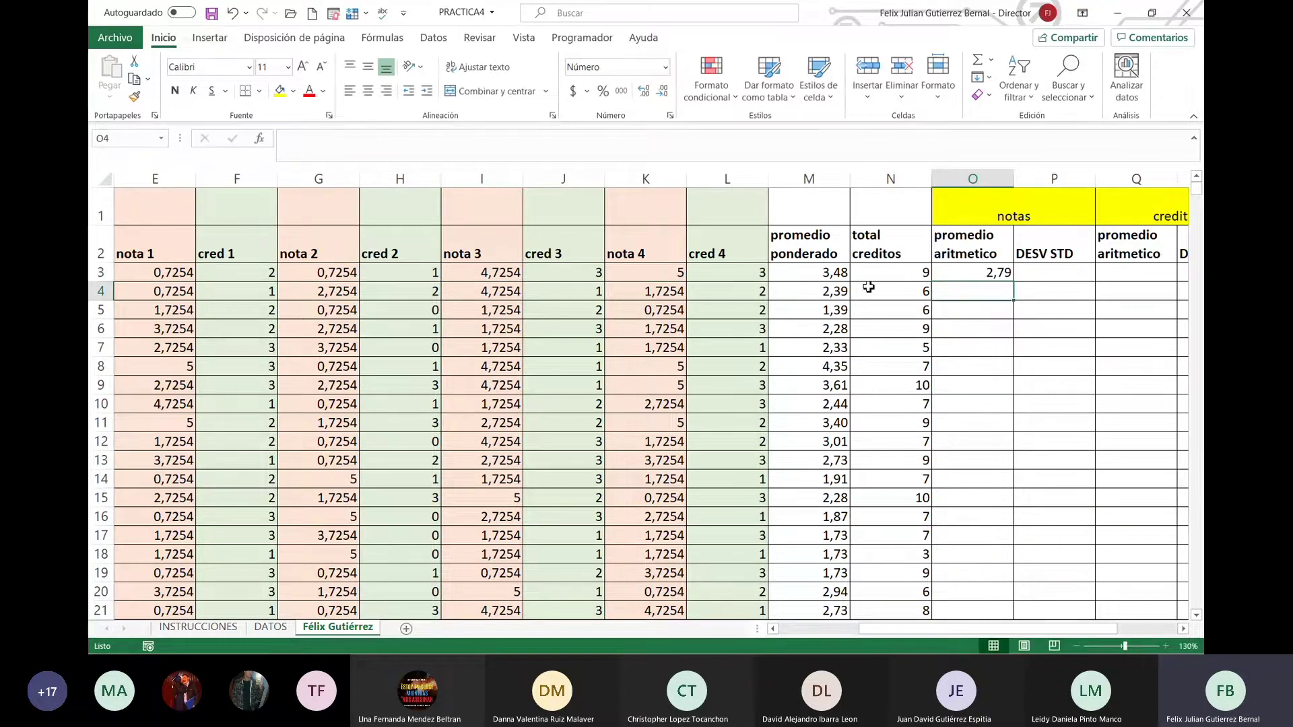
key("Up")
double_click(1021, 282)
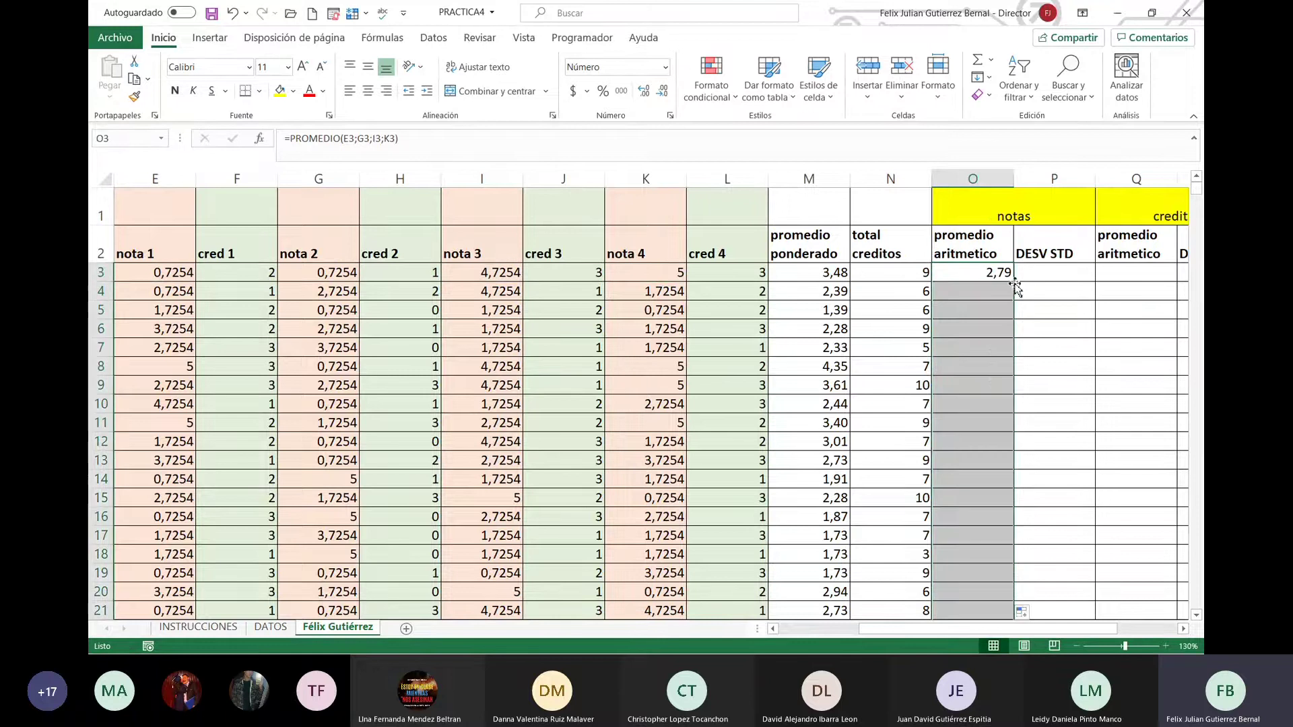
Step: Enter =RAIZ(VAR(E3;G3;I3;K3)) in P3 for the first student's grade deviation
left_click(1049, 277)
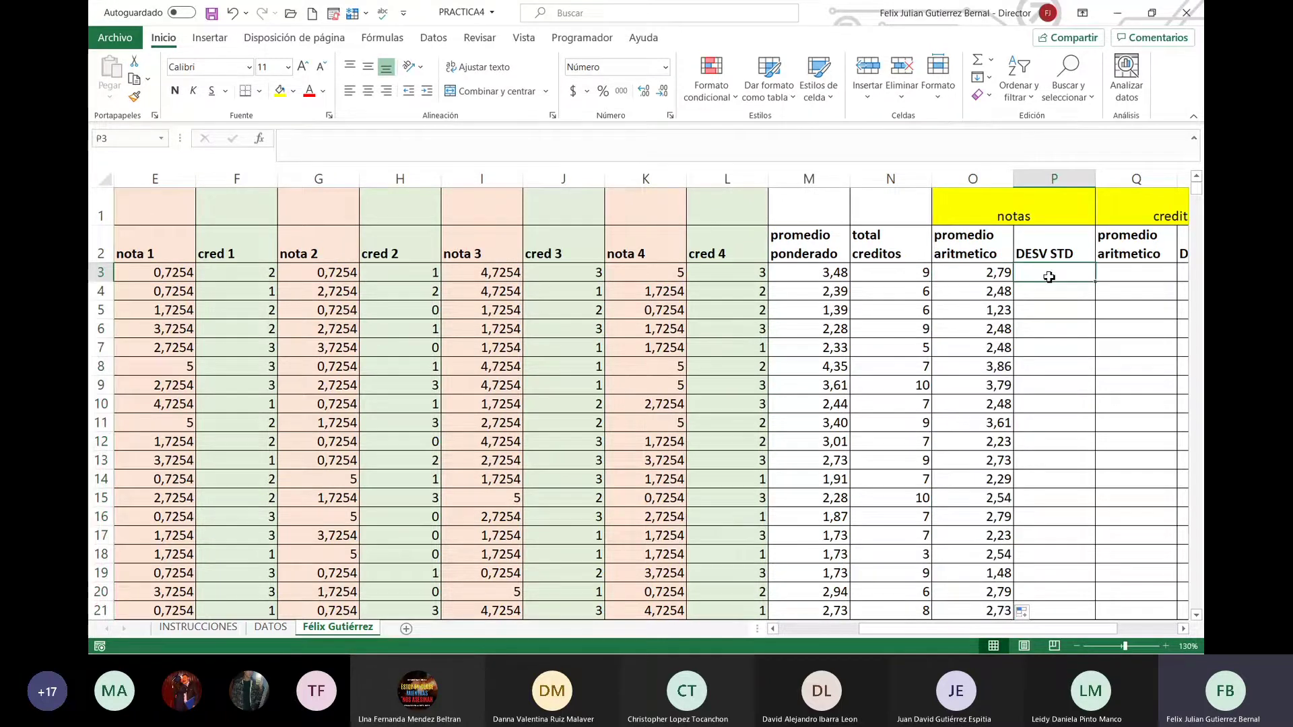
type("=")
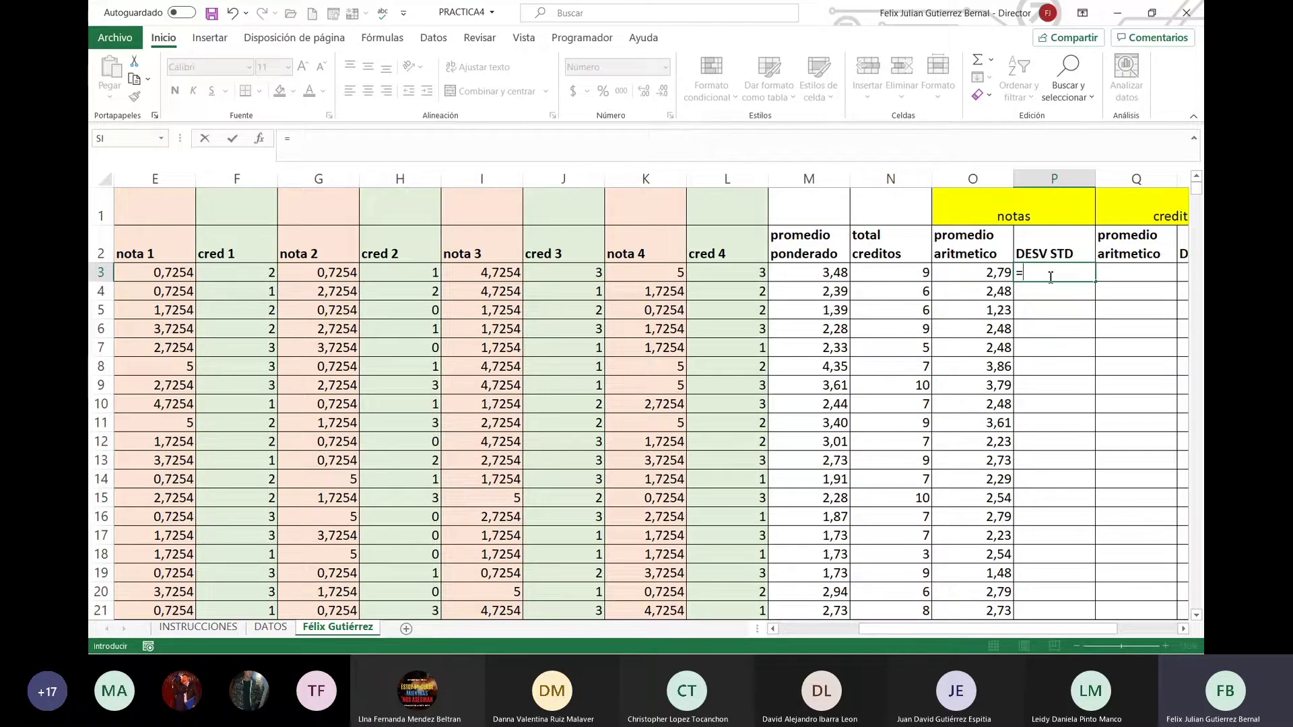
type("r")
type("(va")
type("r(")
left_click(179, 278)
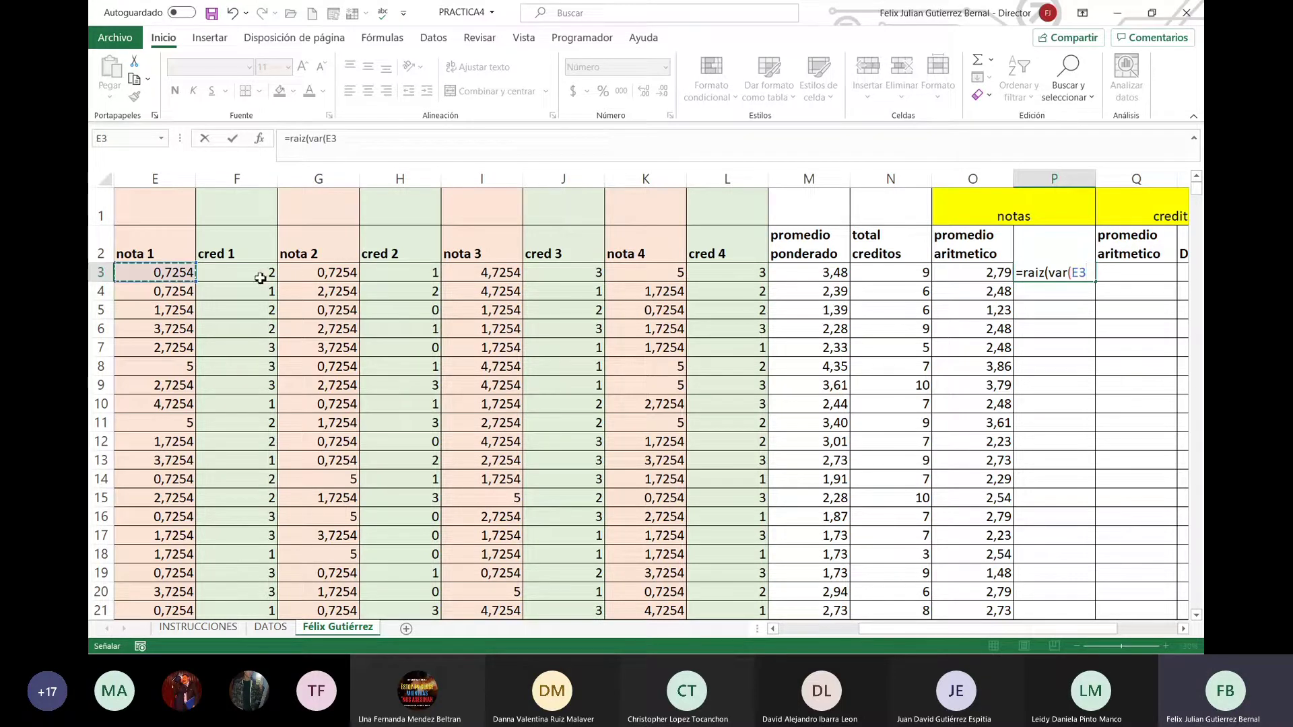
type(";")
left_click(344, 275)
type(";")
left_click(491, 275)
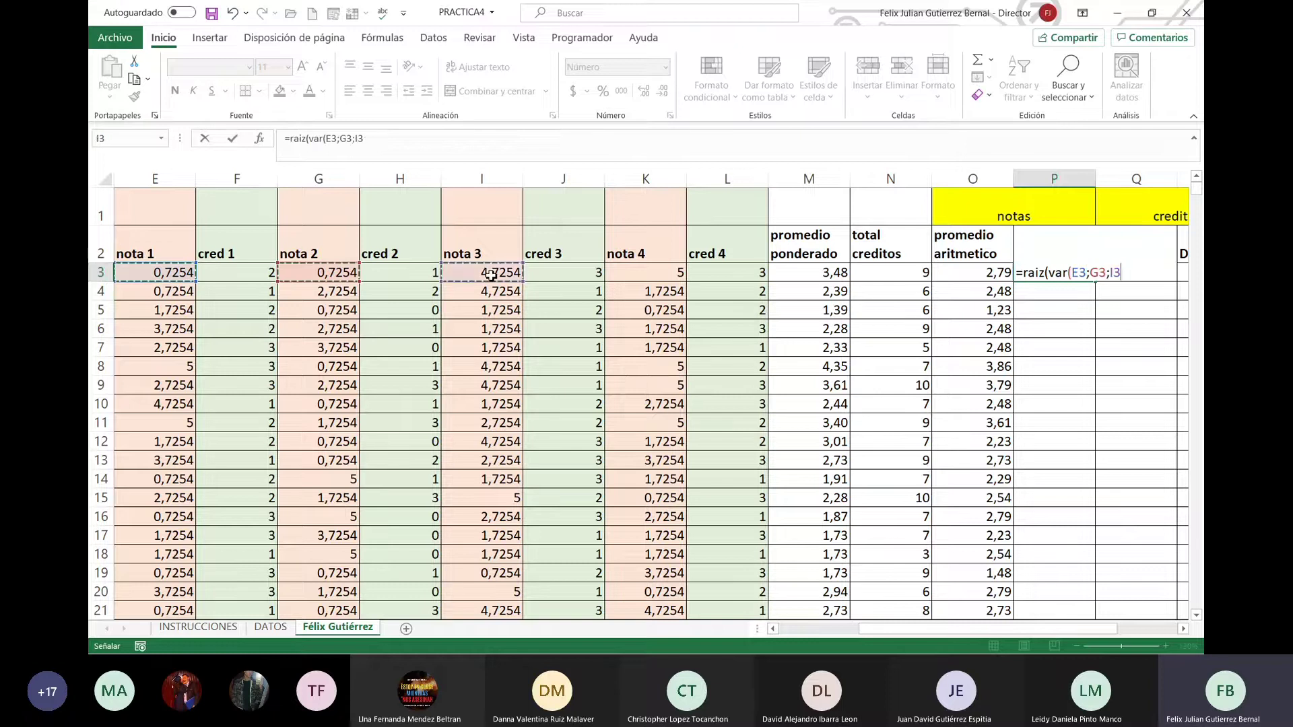
type(";")
left_click(652, 275)
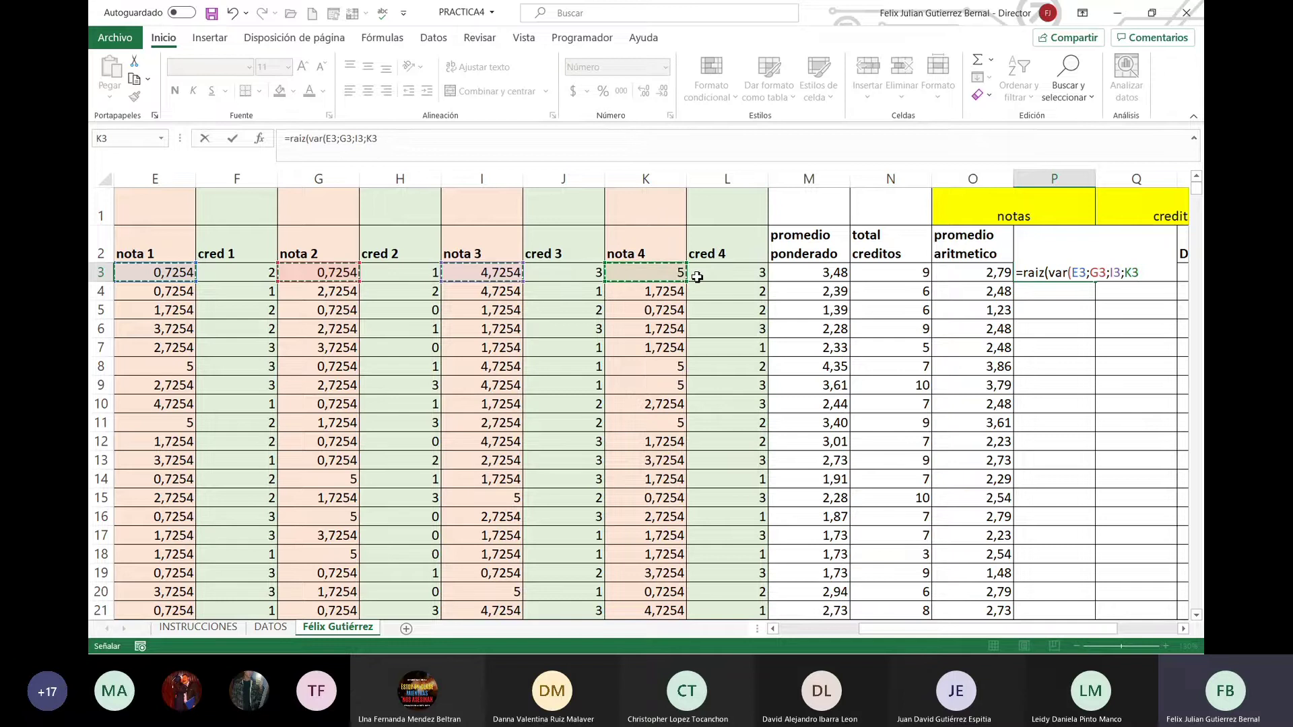
type(")")
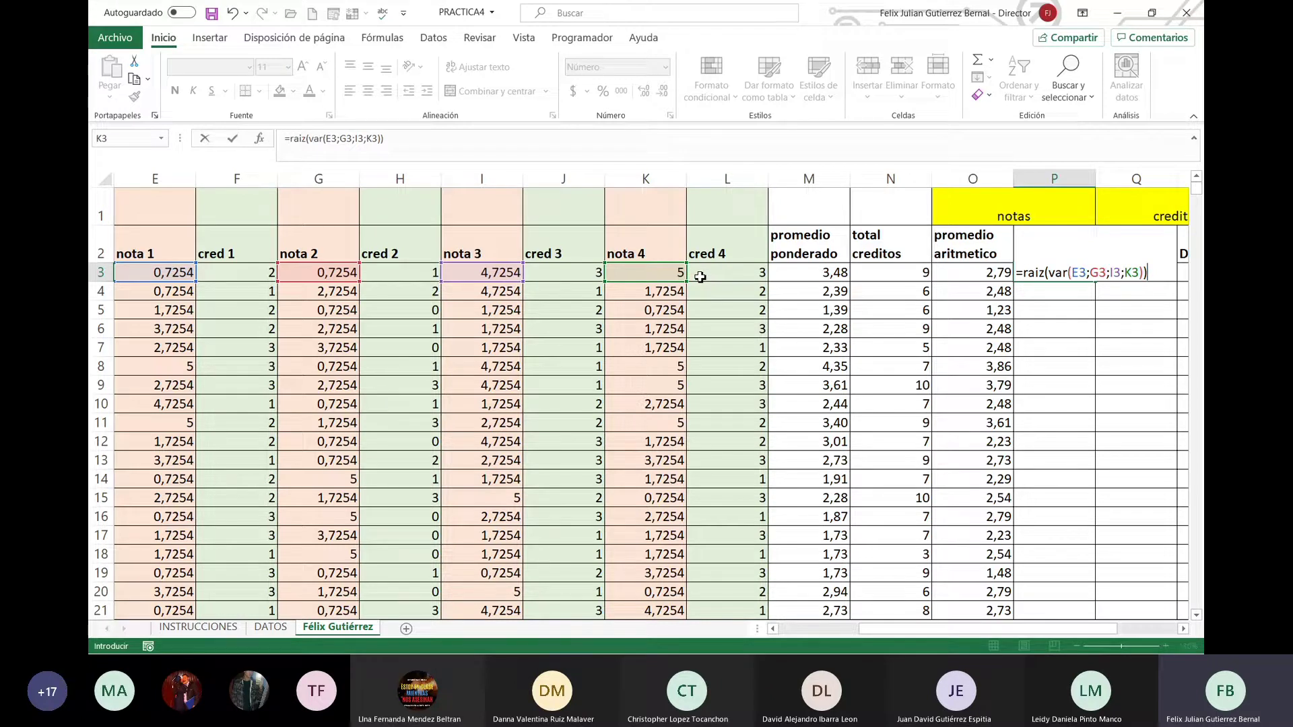
key("Return")
Step: Copy the P3 deviation formula down the whole of column P
left_click(1085, 275)
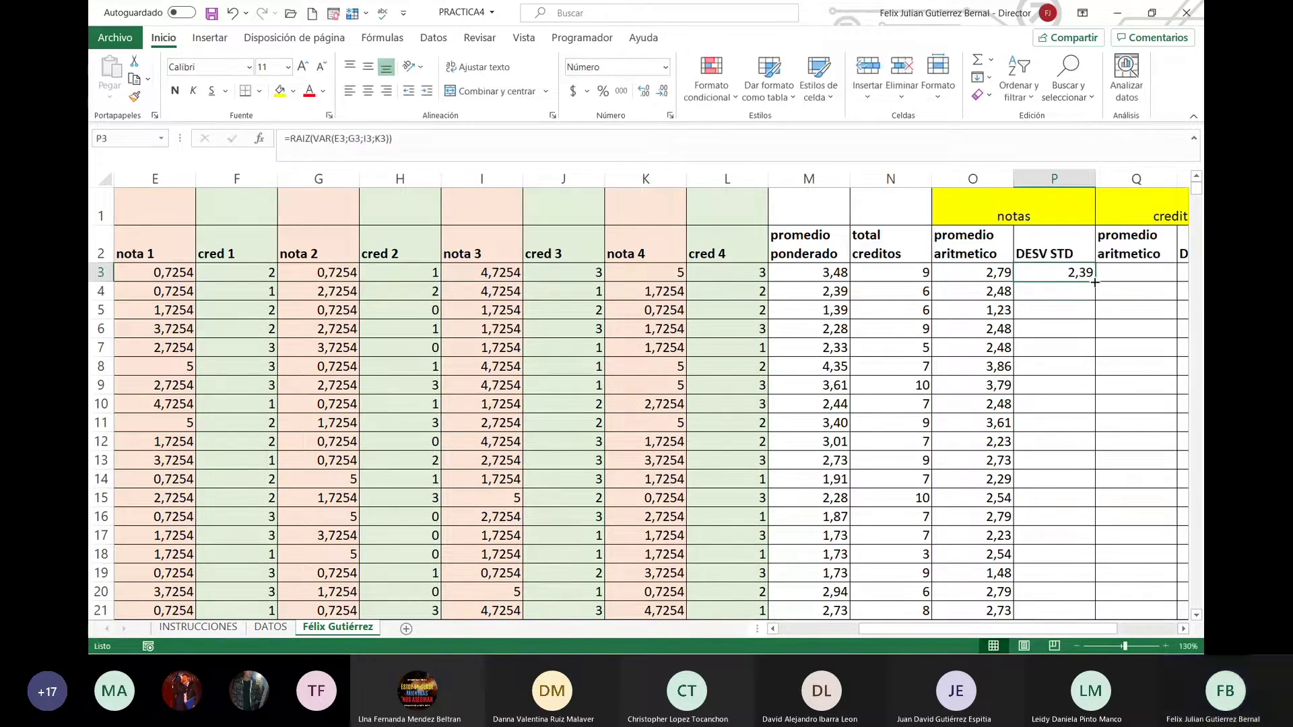
double_click(1095, 282)
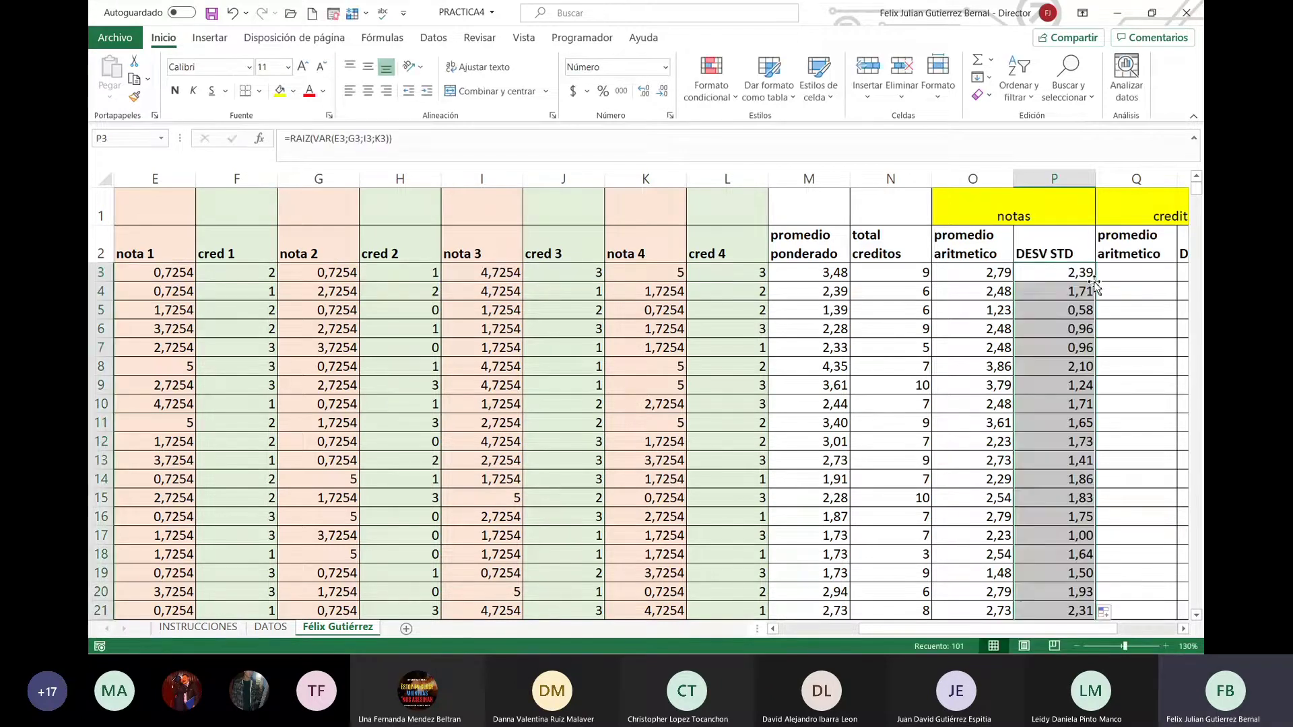
left_click(1144, 287)
Step: Enter =PROMEDIO(F3;H3;J3;L3) in Q3 and fill it down column Q, starting at 2,25
left_click(1148, 275)
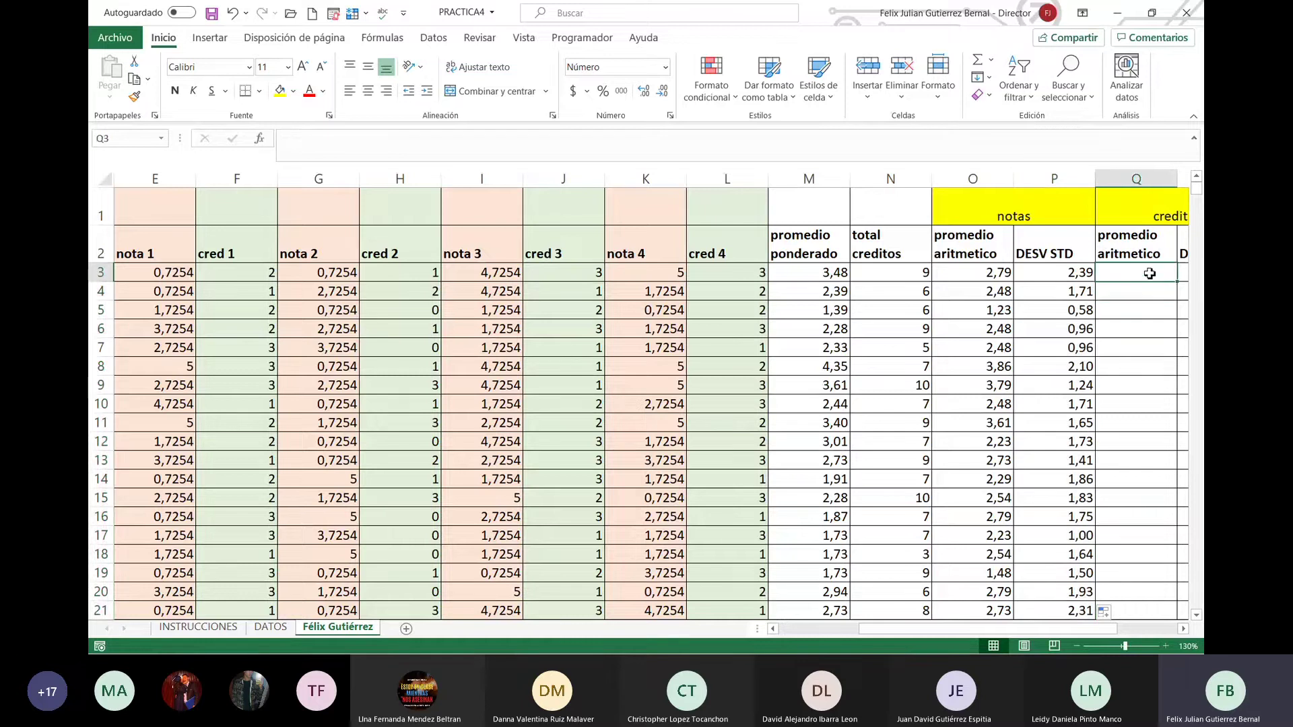
type("=promed")
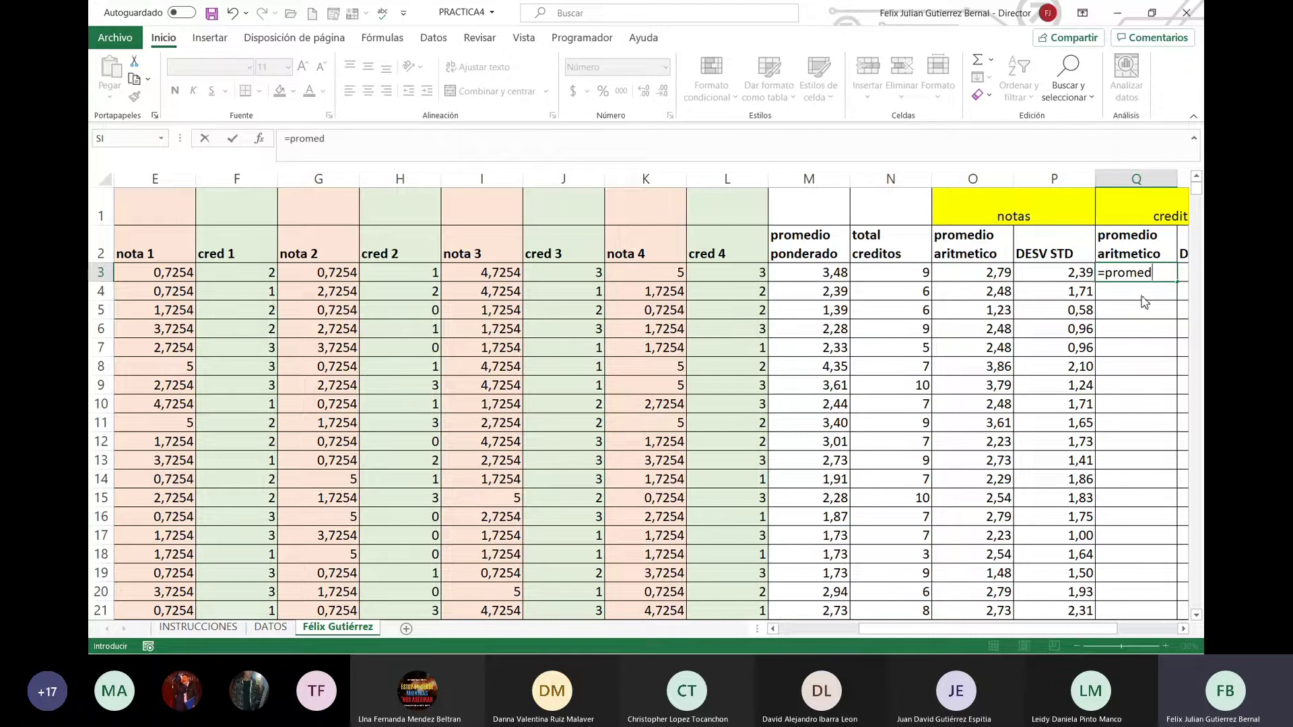
key("Tab")
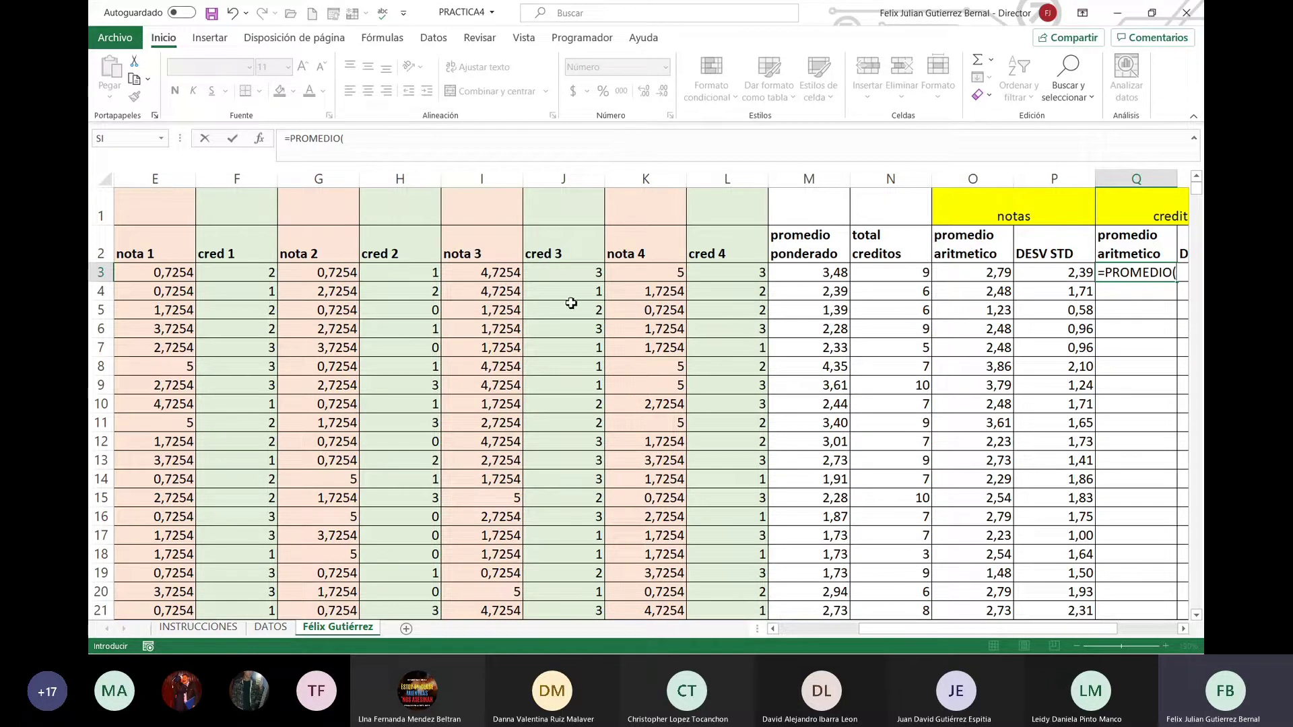
left_click(260, 270)
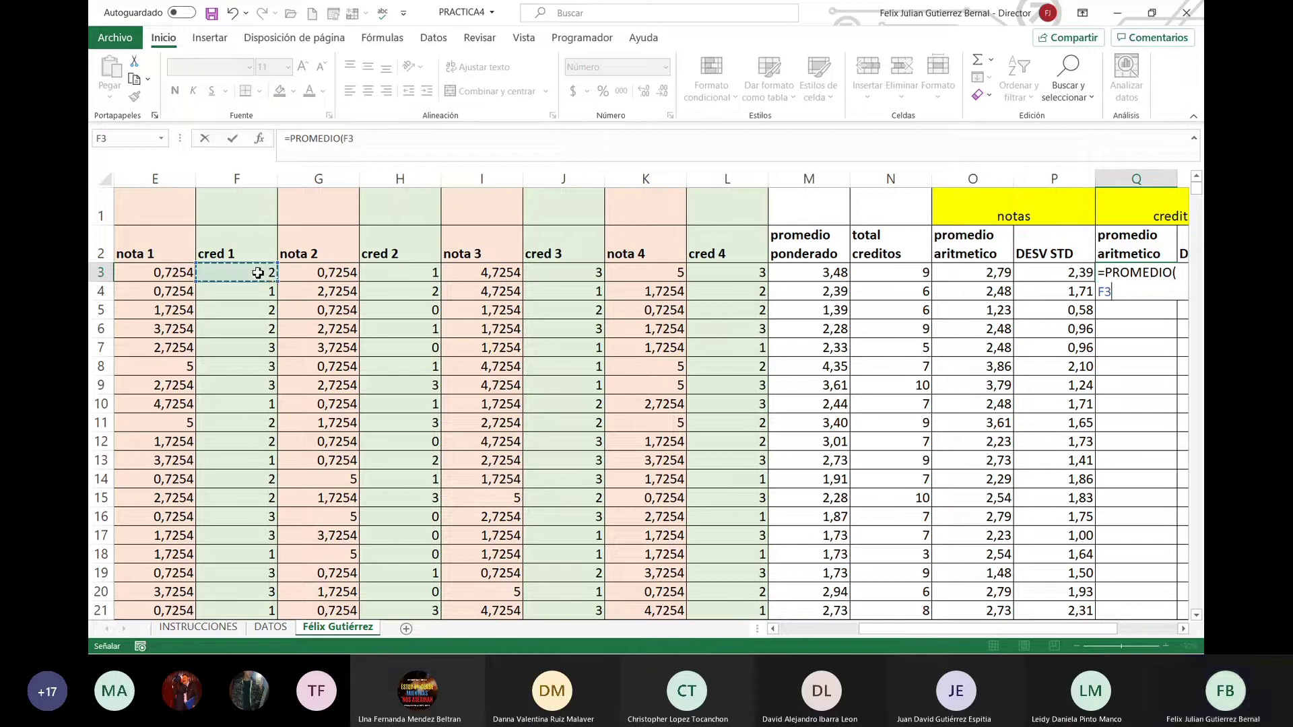
left_click(408, 276, "ctrl")
left_click(556, 275, "ctrl")
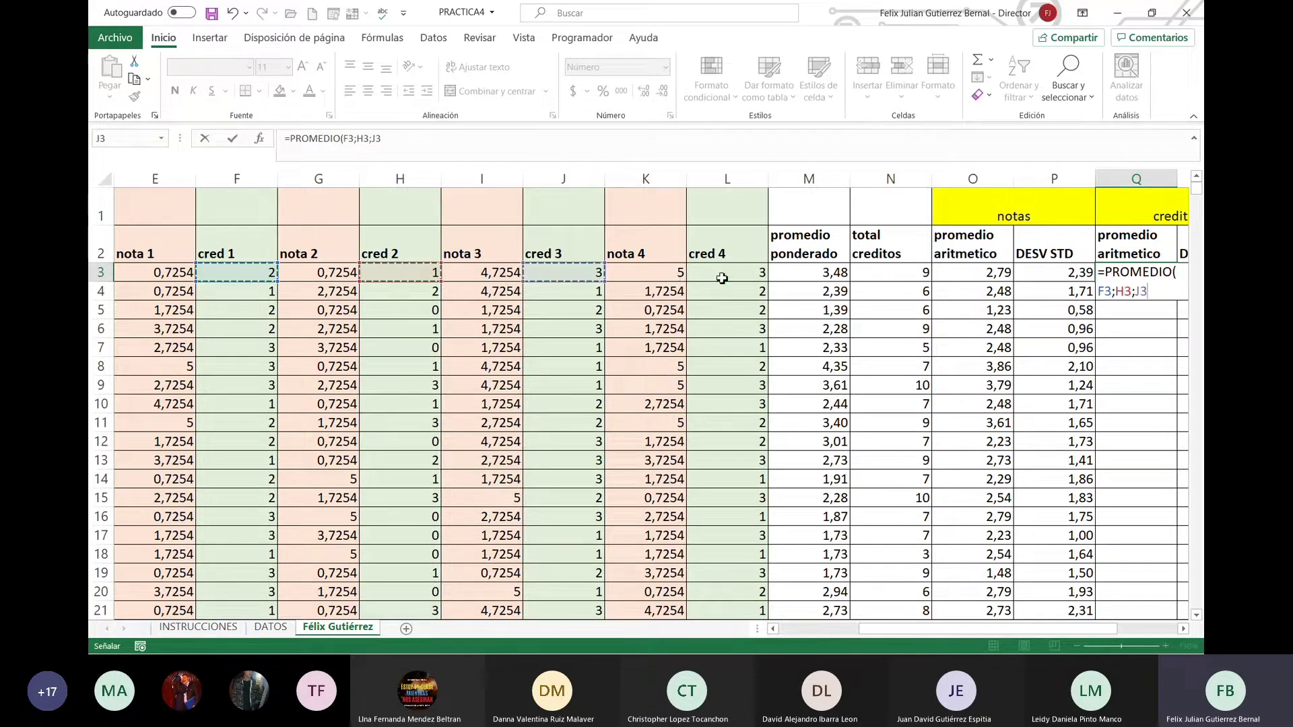
left_click(747, 278, "ctrl")
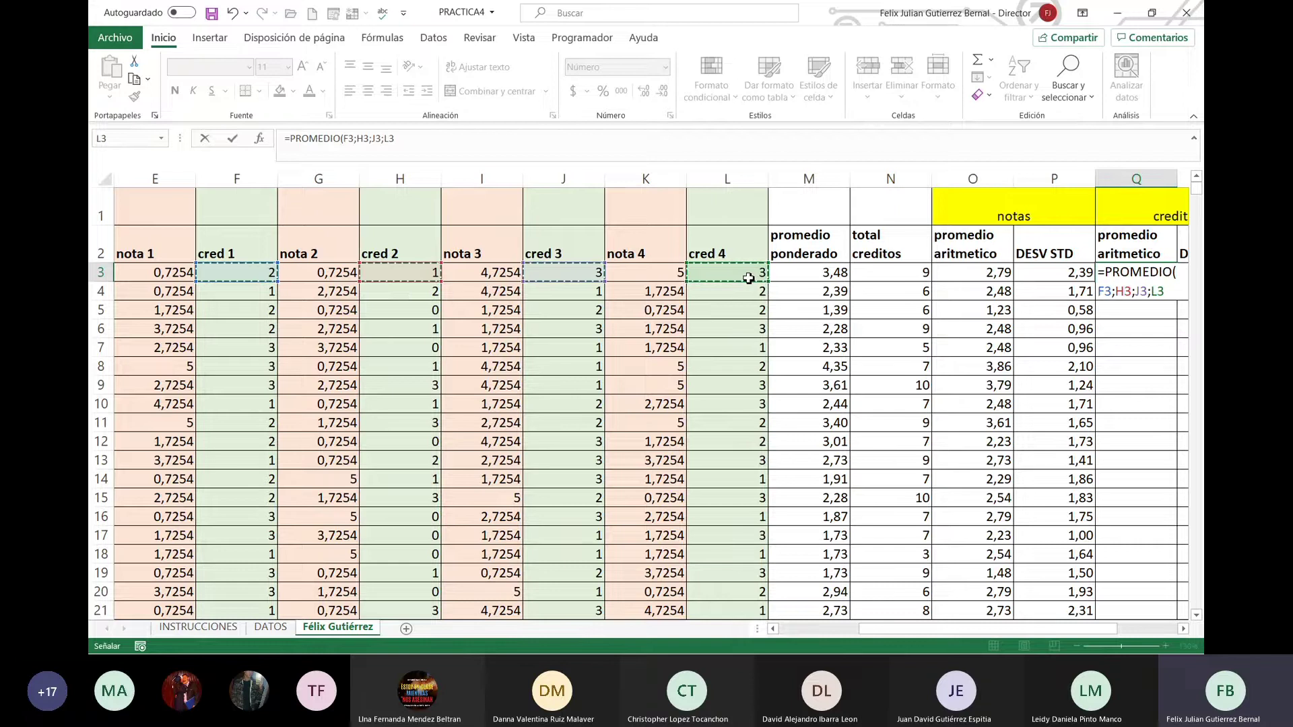
type(")")
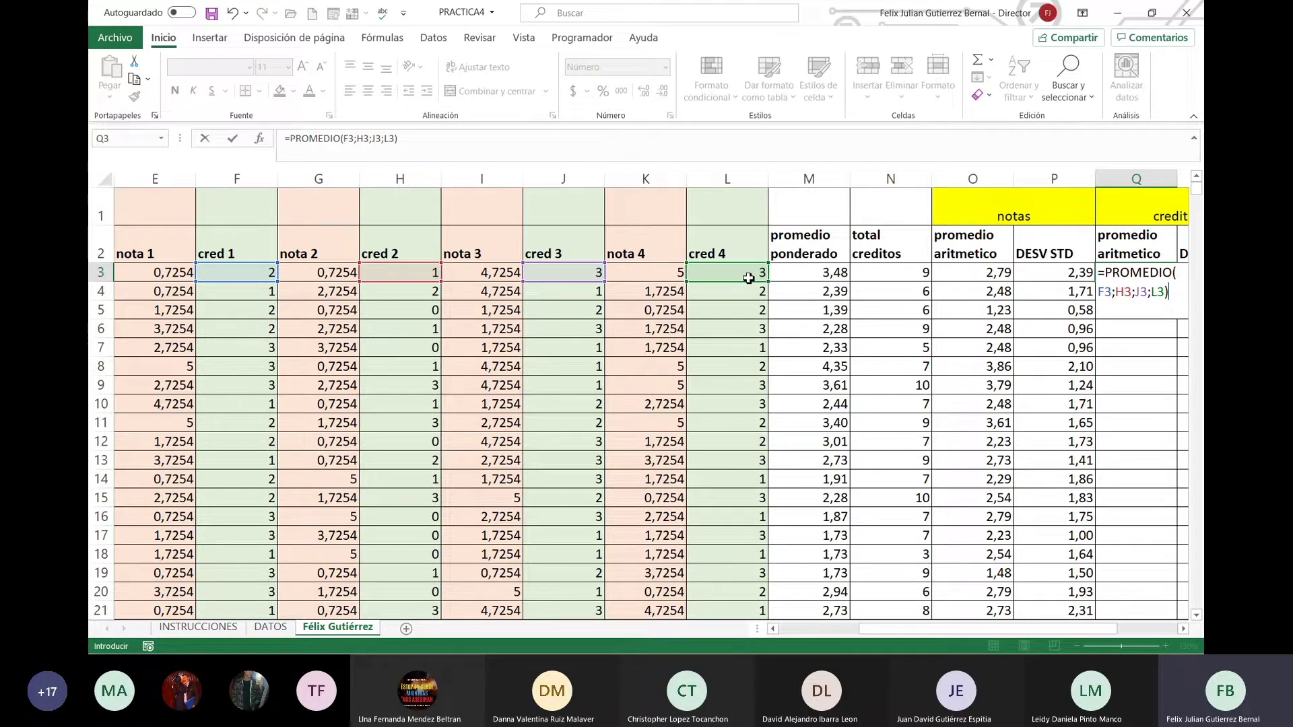
key("Return")
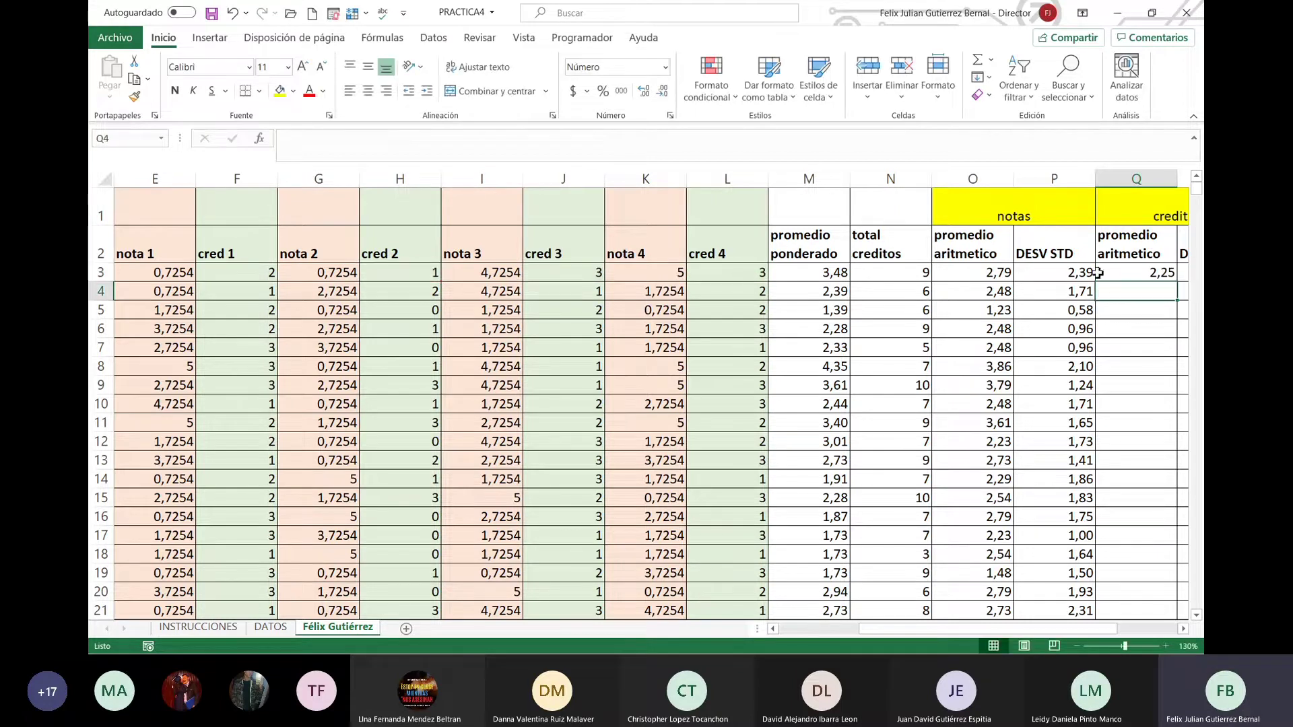
left_click(1099, 273)
double_click(1179, 284)
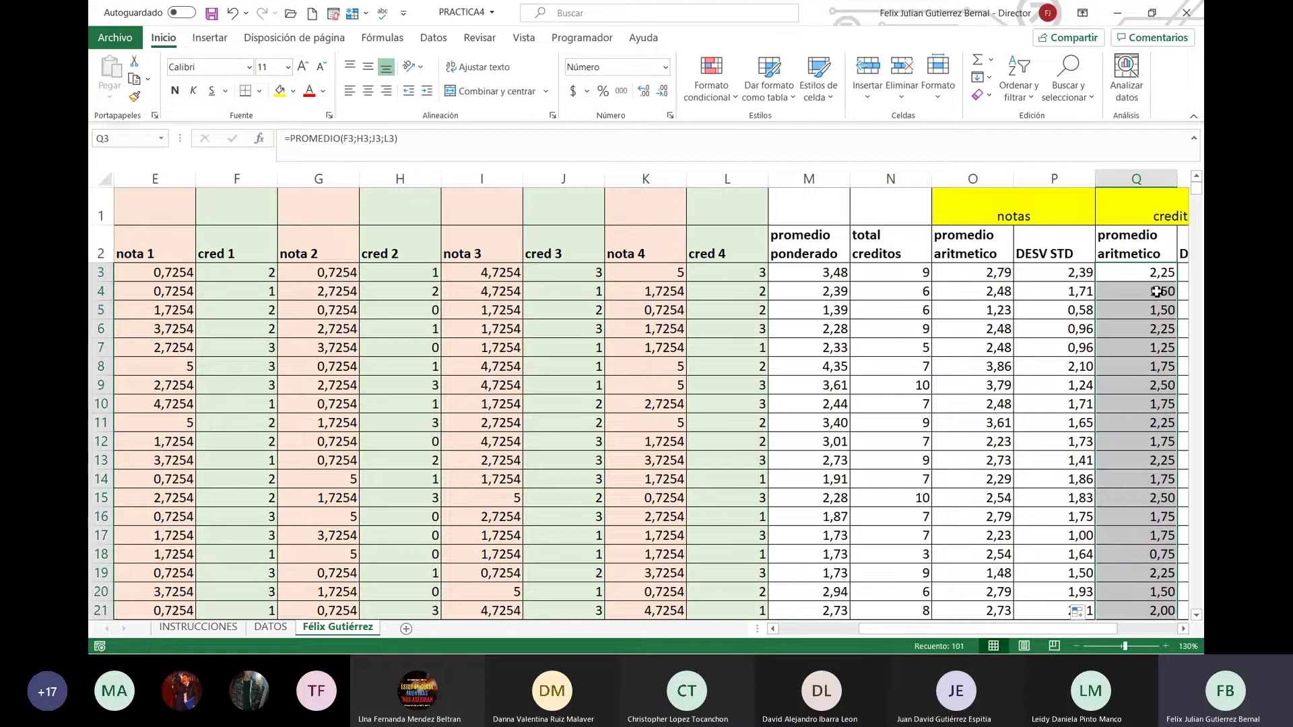
left_click(1186, 277)
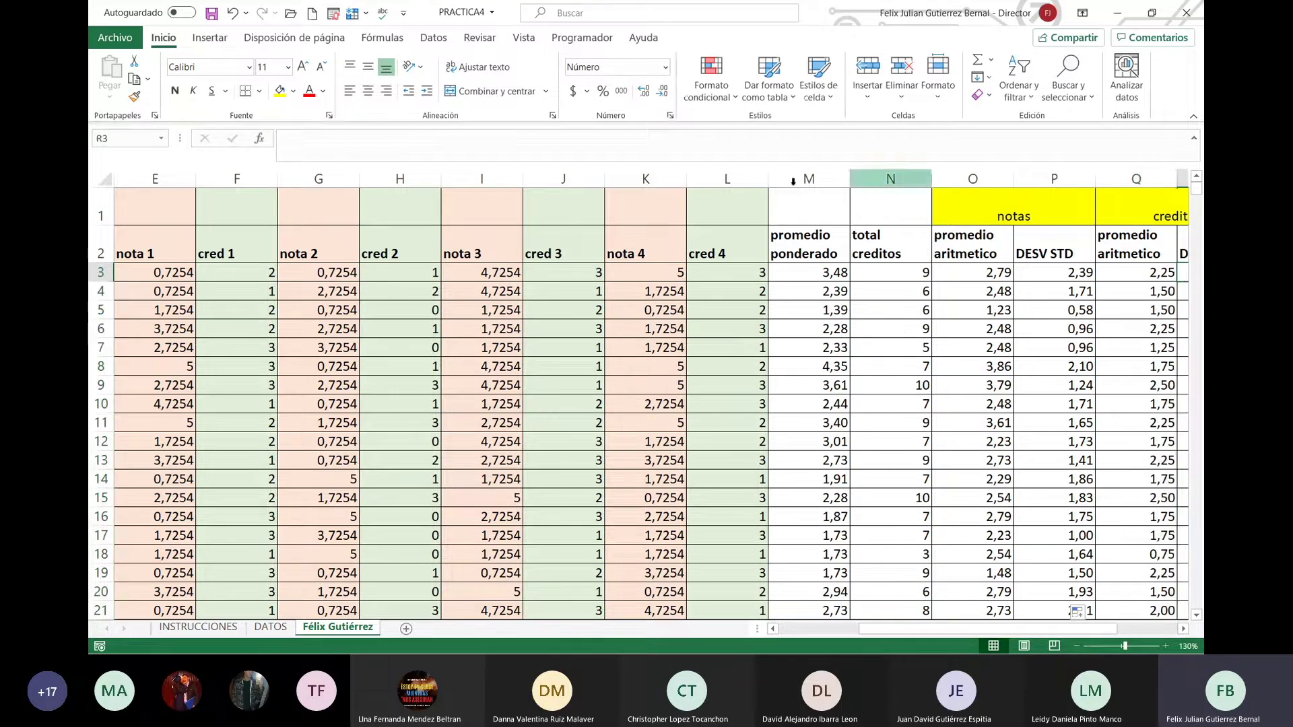
Step: Enter =RAIZ(VAR(F3;H3;J3;L3)) in R3 and copy it down column R, starting at 0,96
left_click(606, 159)
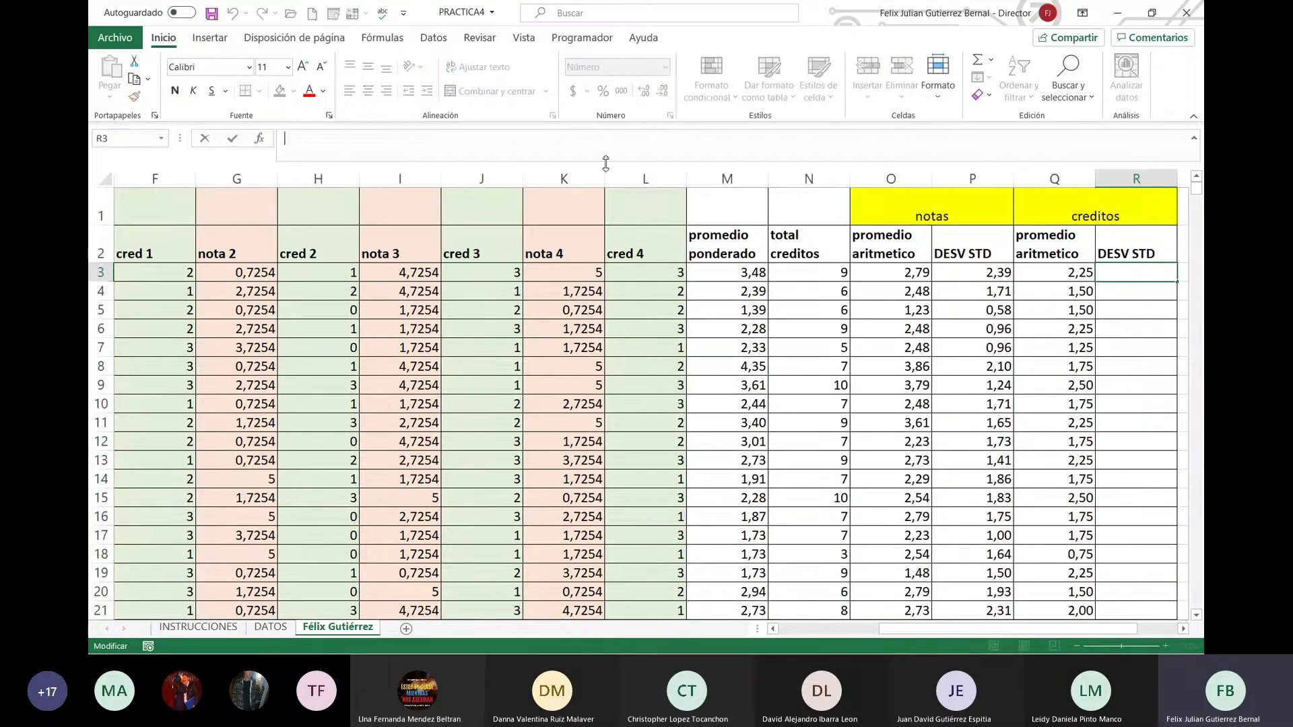
type("=raiz(v")
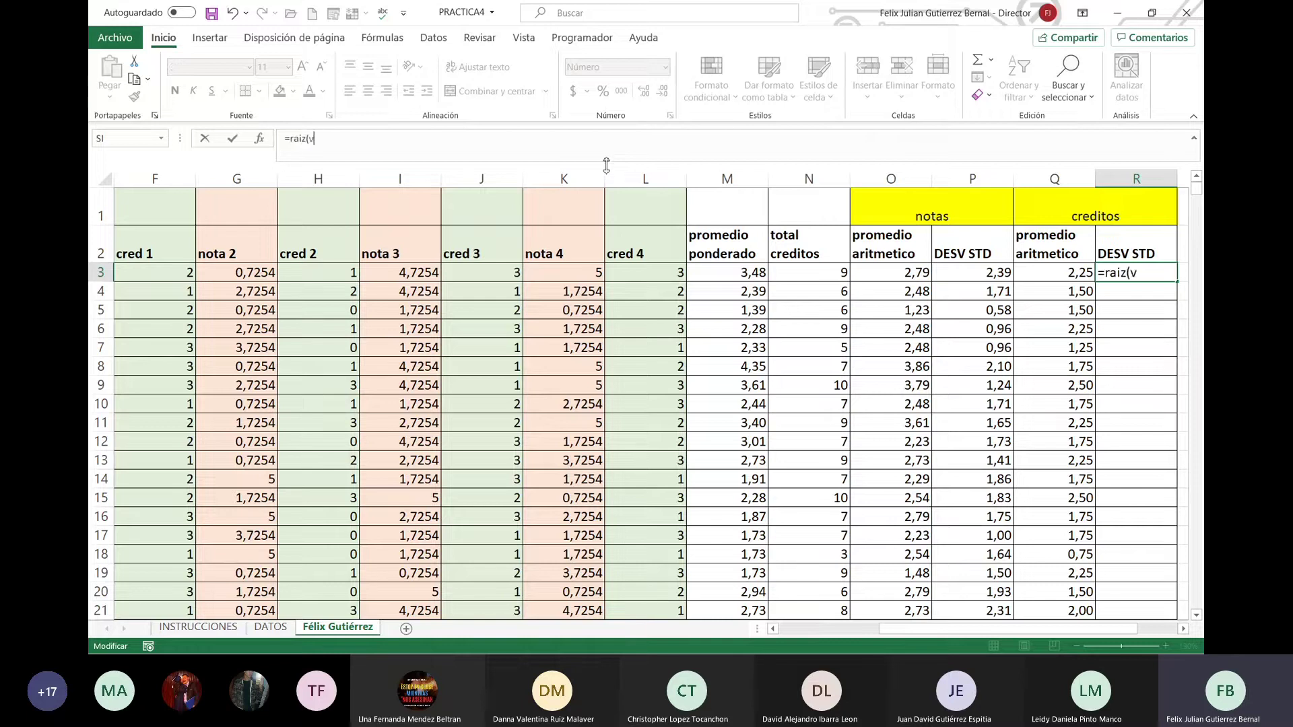
type("ar(")
left_click(178, 277)
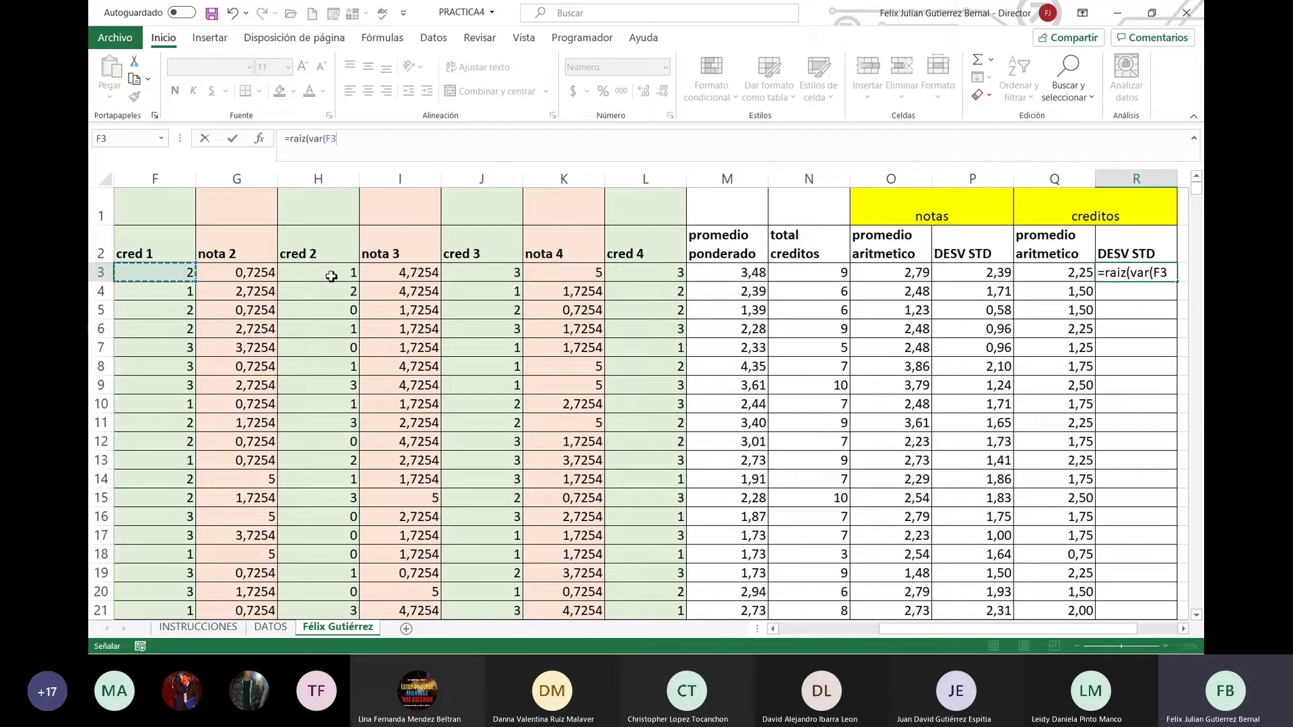
left_click(331, 276, "ctrl")
left_click(500, 276, "ctrl")
left_click(643, 278, "ctrl")
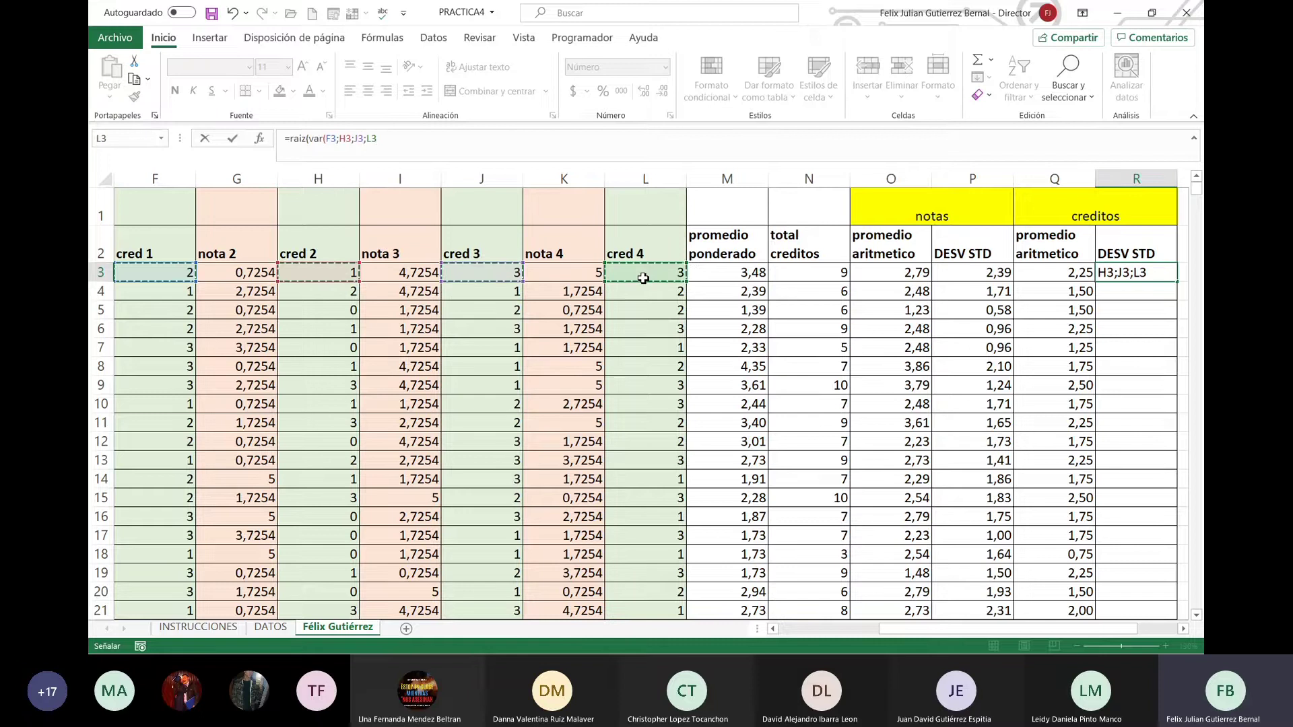
type(")")
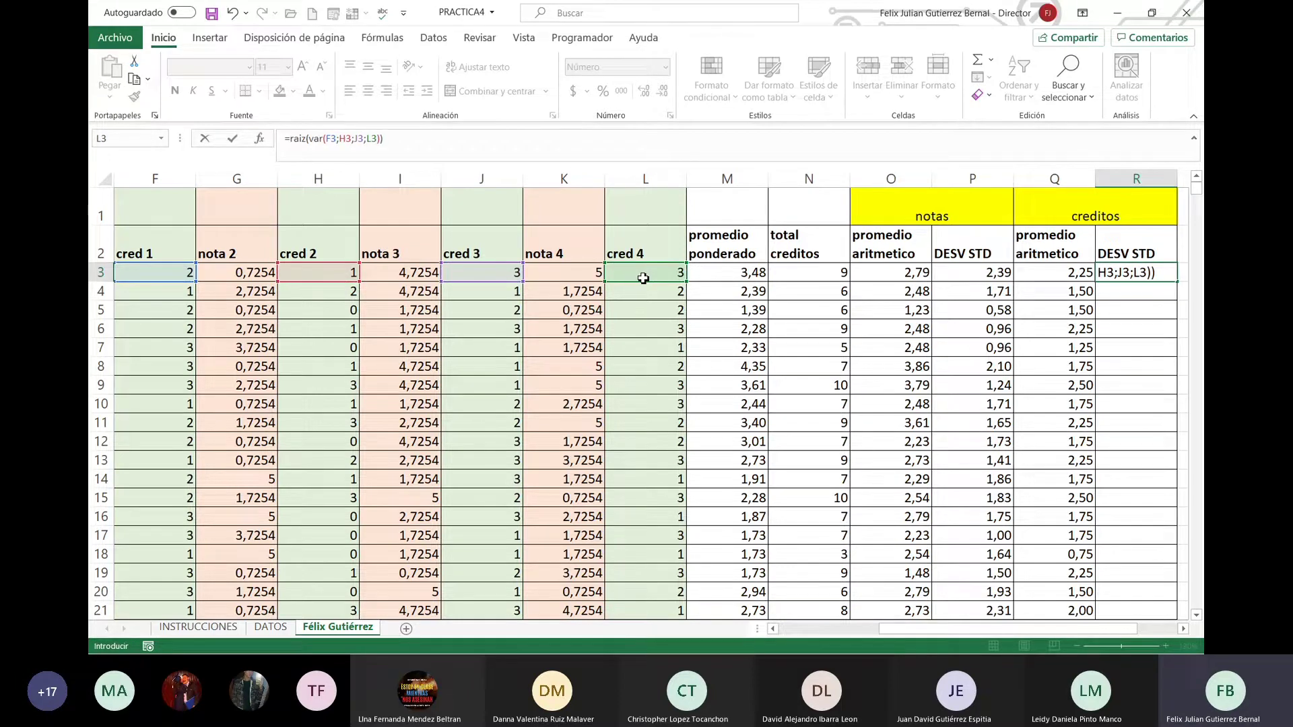
key("Return")
left_click(1138, 277)
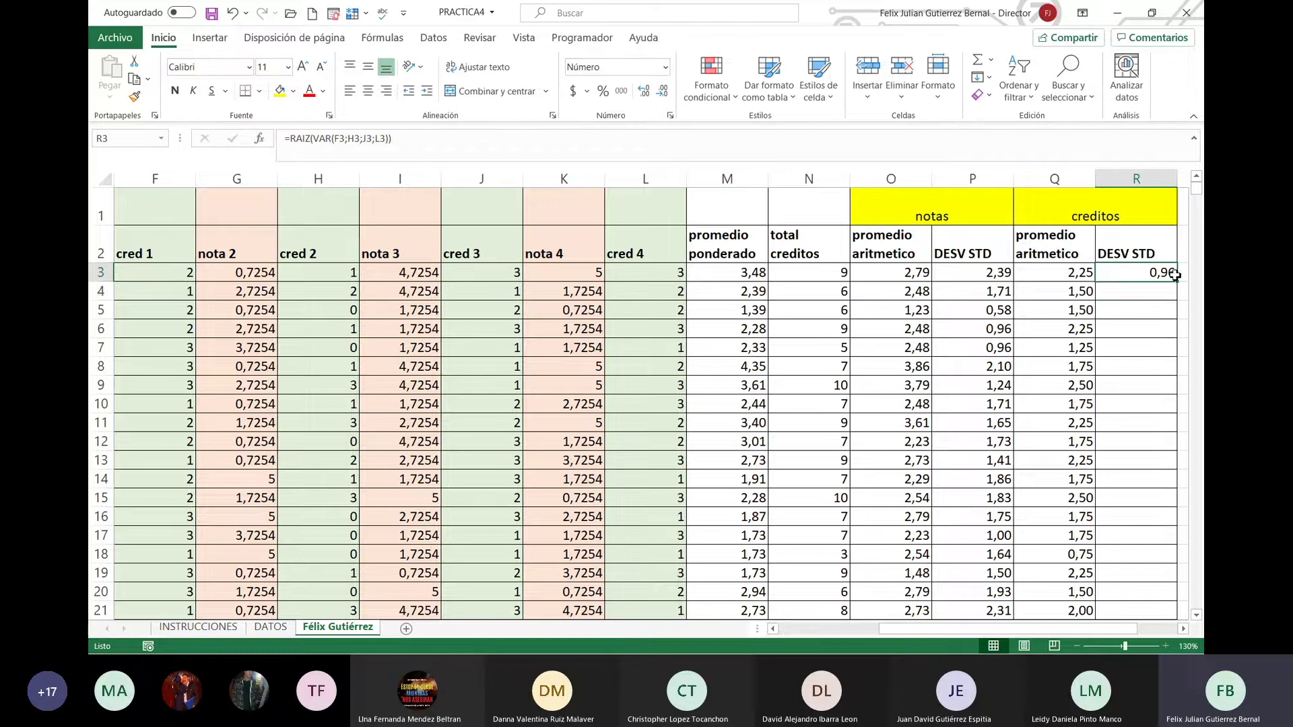
double_click(1174, 274)
Step: Clear the #¡DIV/0! error cells in O103:R103
left_click(1019, 382)
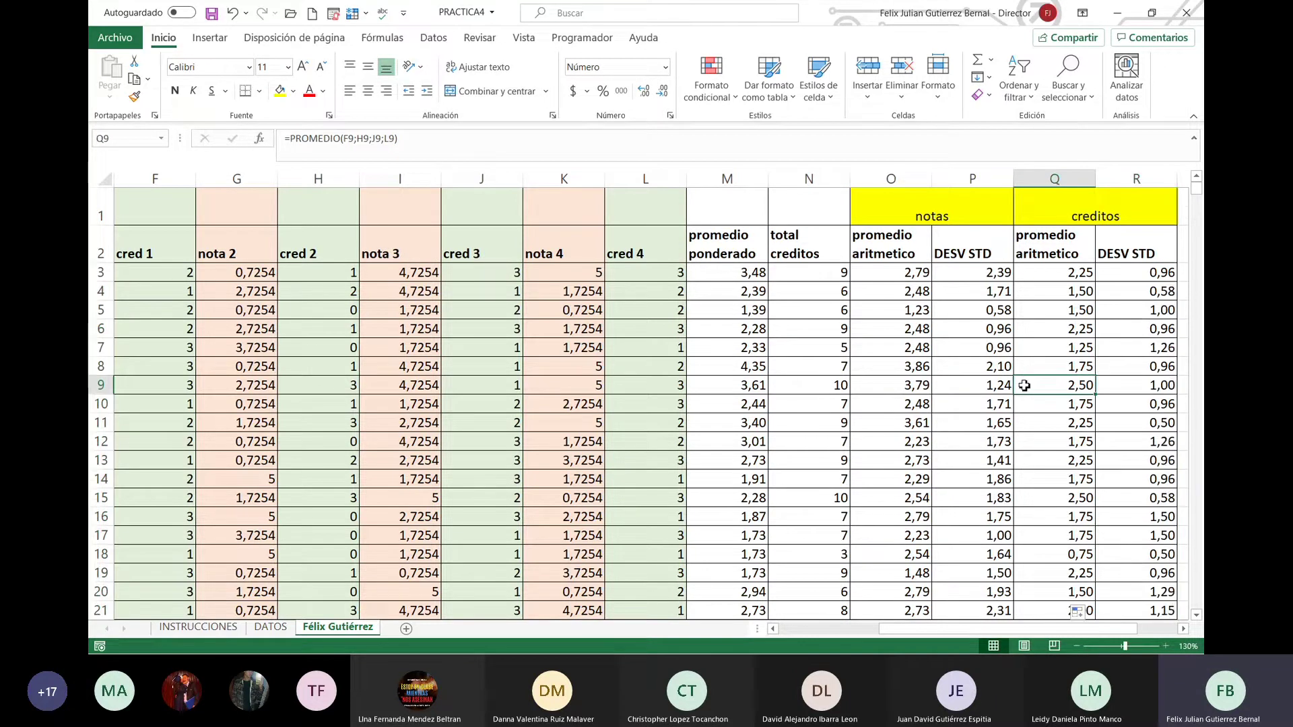
scroll(1031, 391, "down", 6)
scroll(1041, 404, "down", 13)
scroll(1051, 418, "down", 10)
scroll(1051, 418, "down", 3)
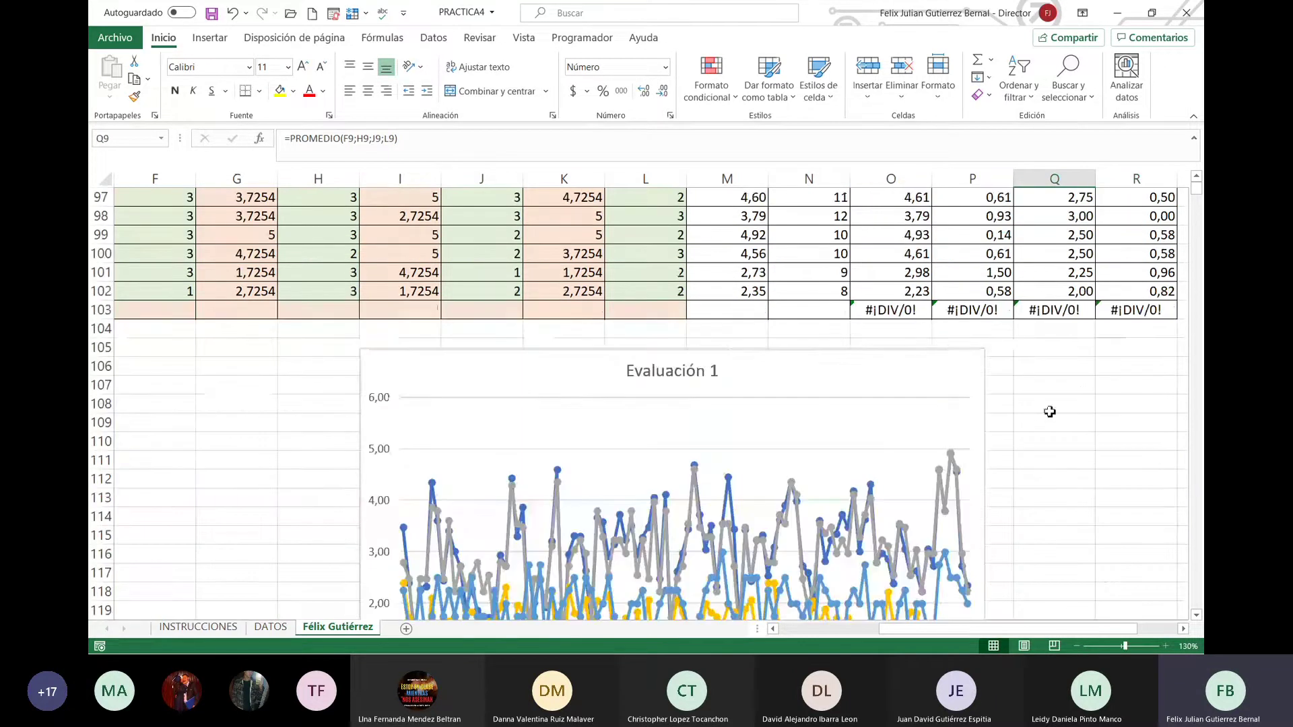
left_click_drag(904, 310, 1117, 316)
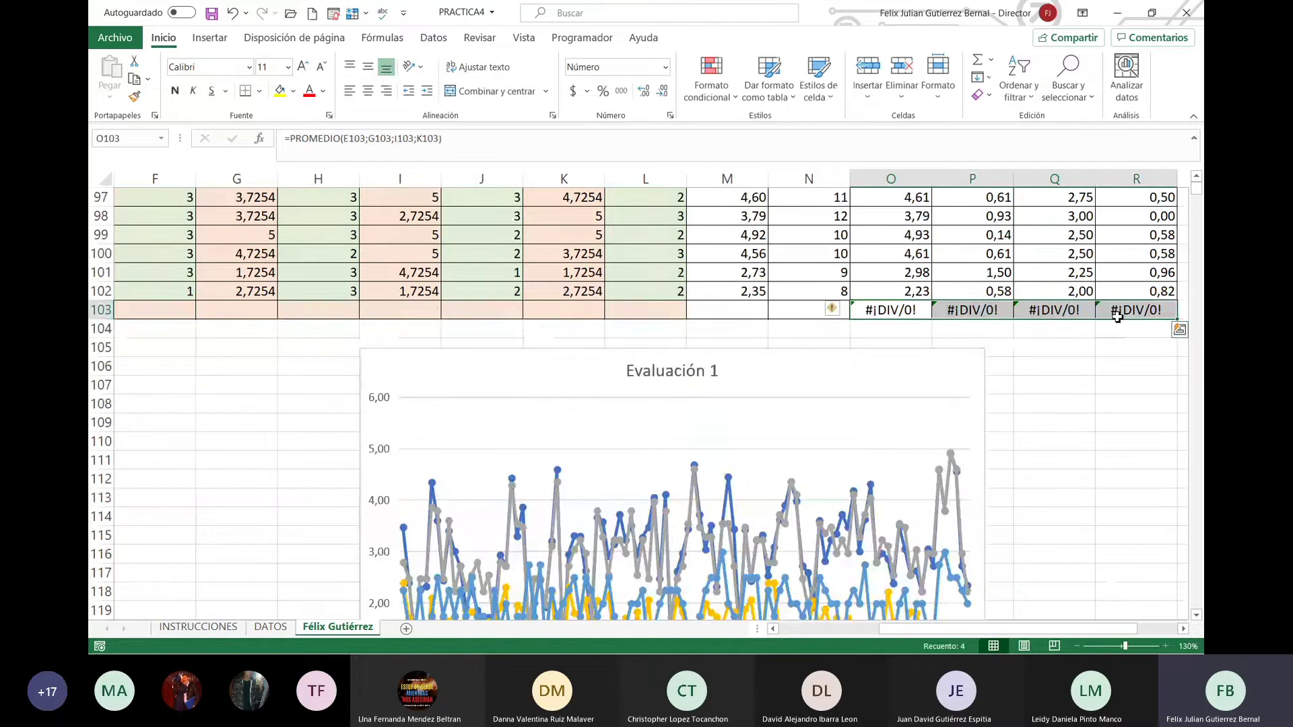
key("Delete")
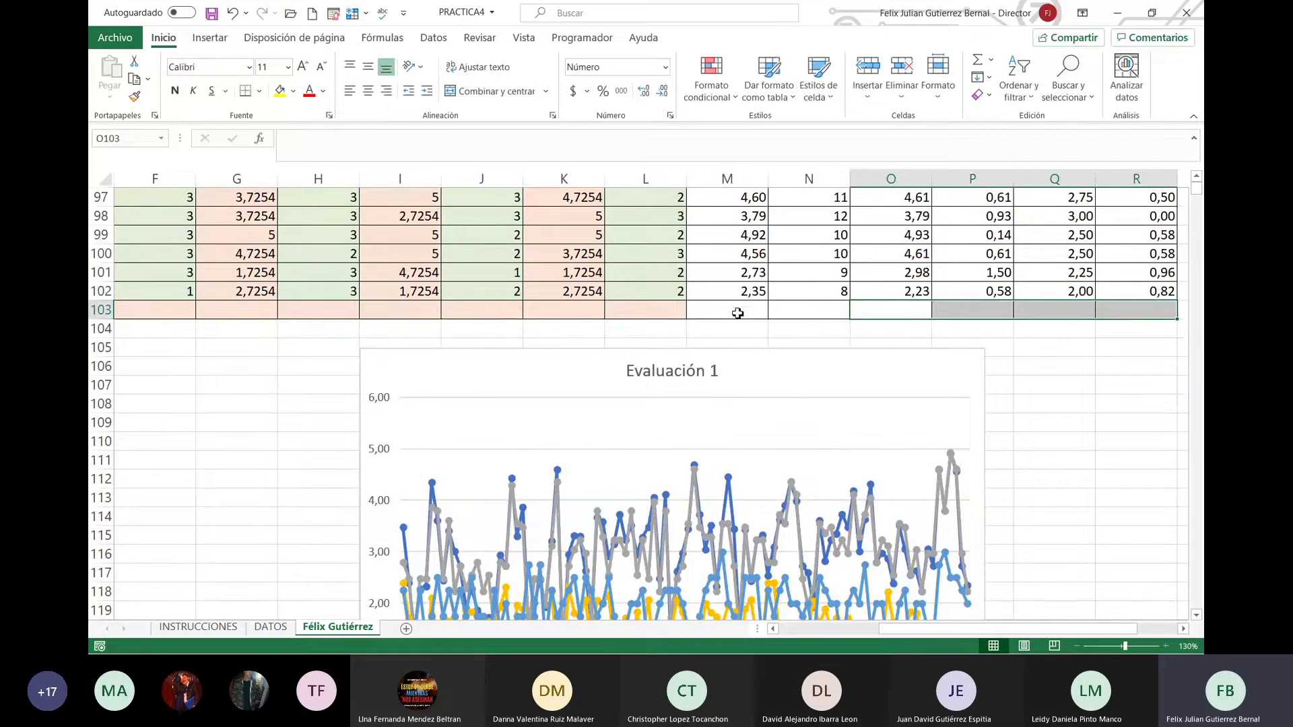
left_click(799, 292)
Step: Zoom the sheet out to 110% and bring the promedios TOTALES row into view
scroll(809, 303, "up", 5)
scroll(811, 316, "up", 6)
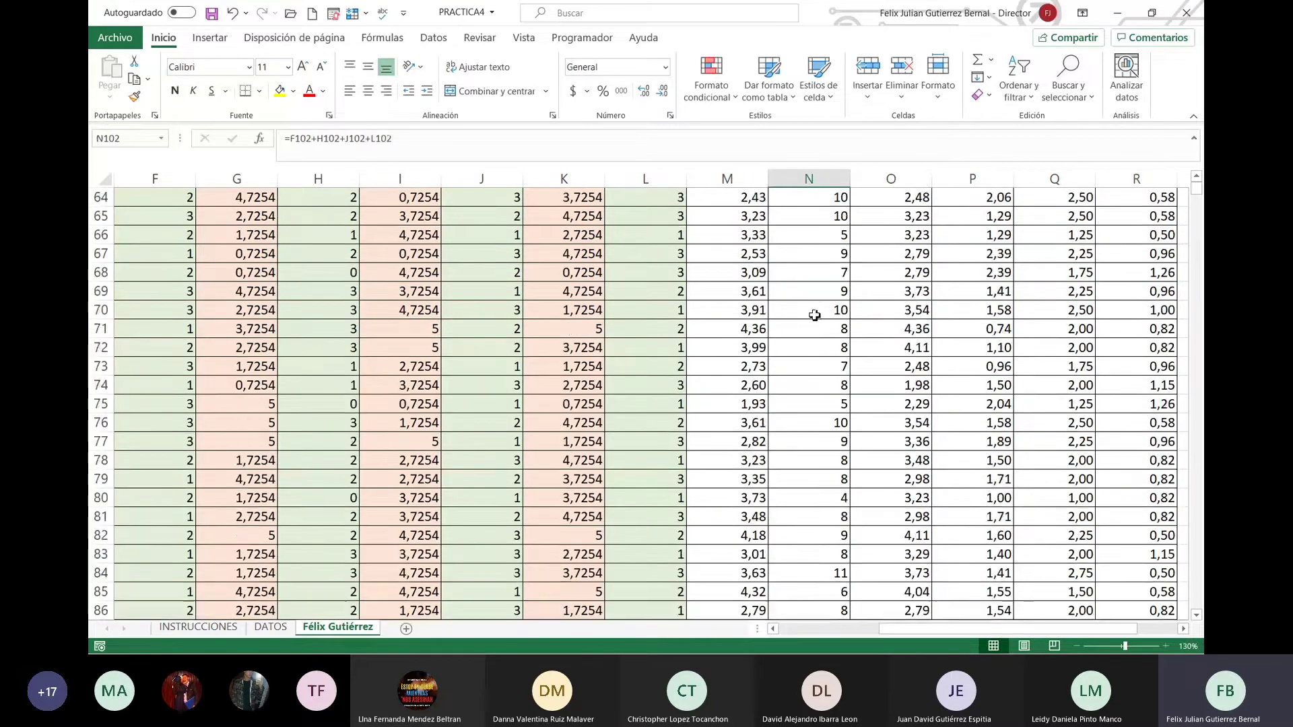
scroll(815, 334, "up", 5)
scroll(815, 335, "up", 8)
scroll(814, 340, "up", 8)
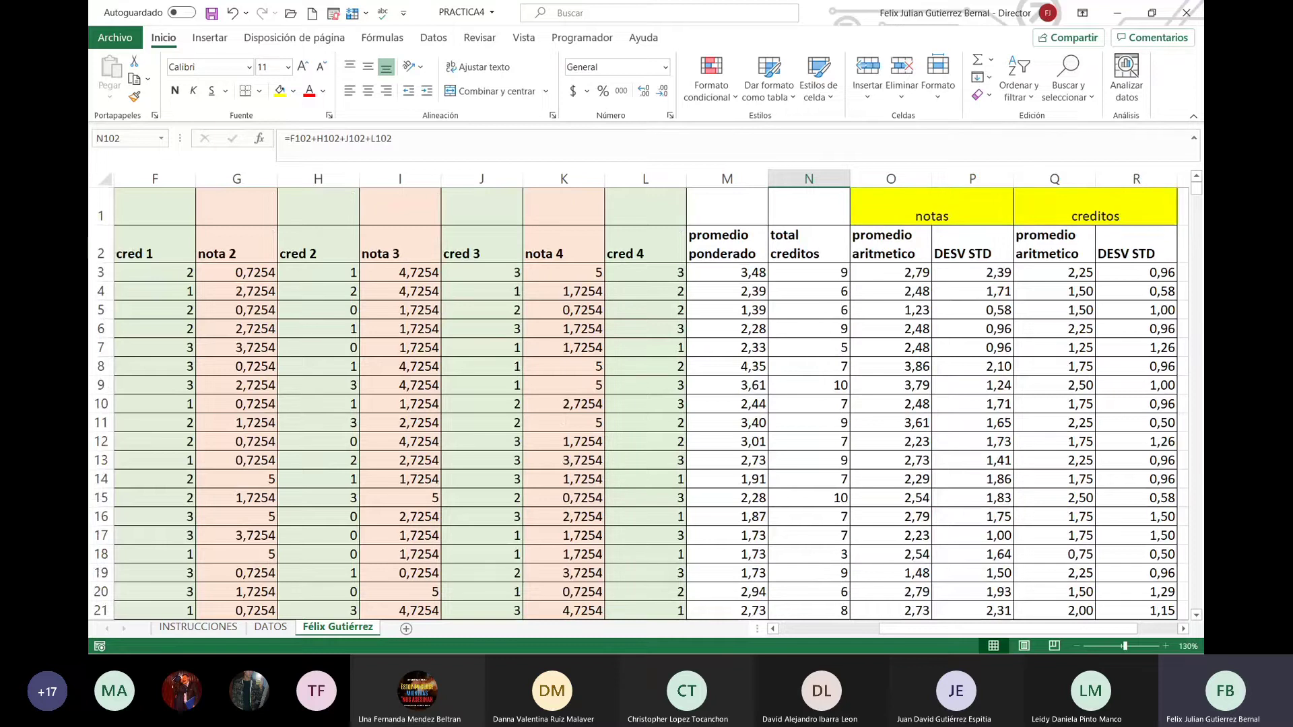
left_click(1077, 646)
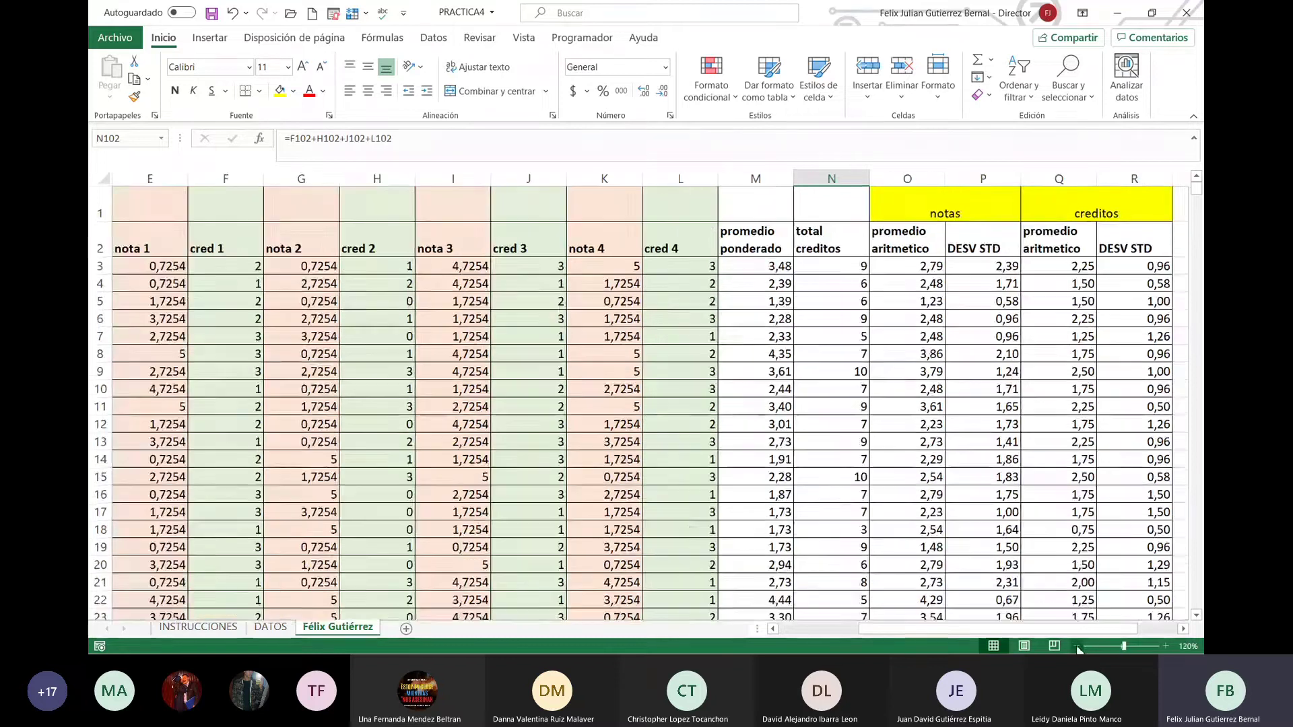
left_click(1077, 646)
scroll(532, 555, "down", 2)
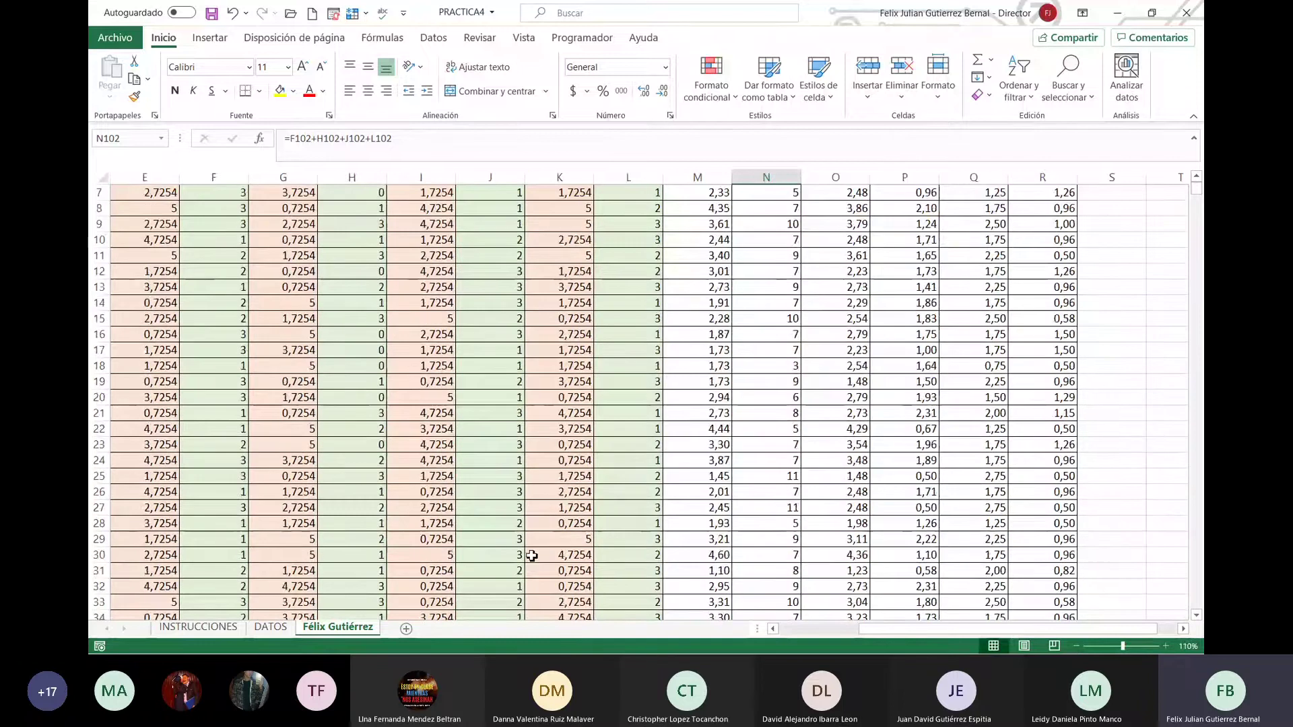
scroll(532, 556, "down", 4)
scroll(559, 579, "down", 3)
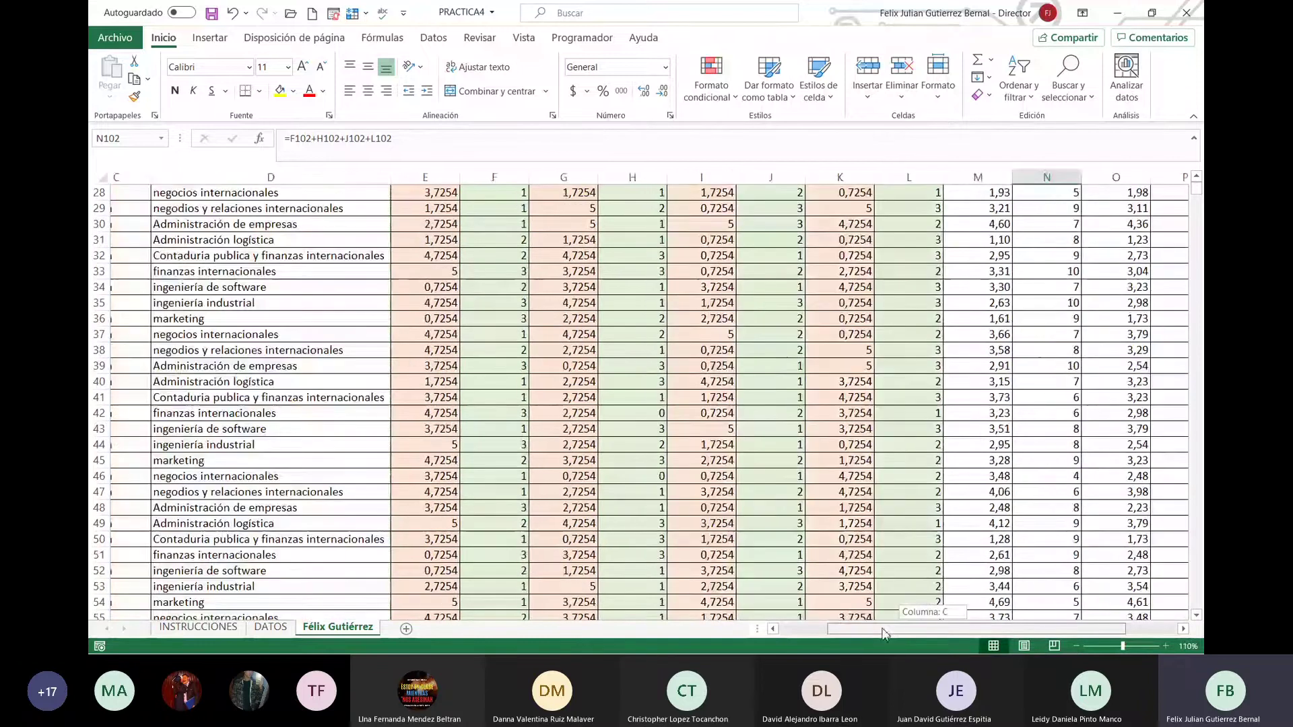
left_click_drag(925, 633, 848, 631)
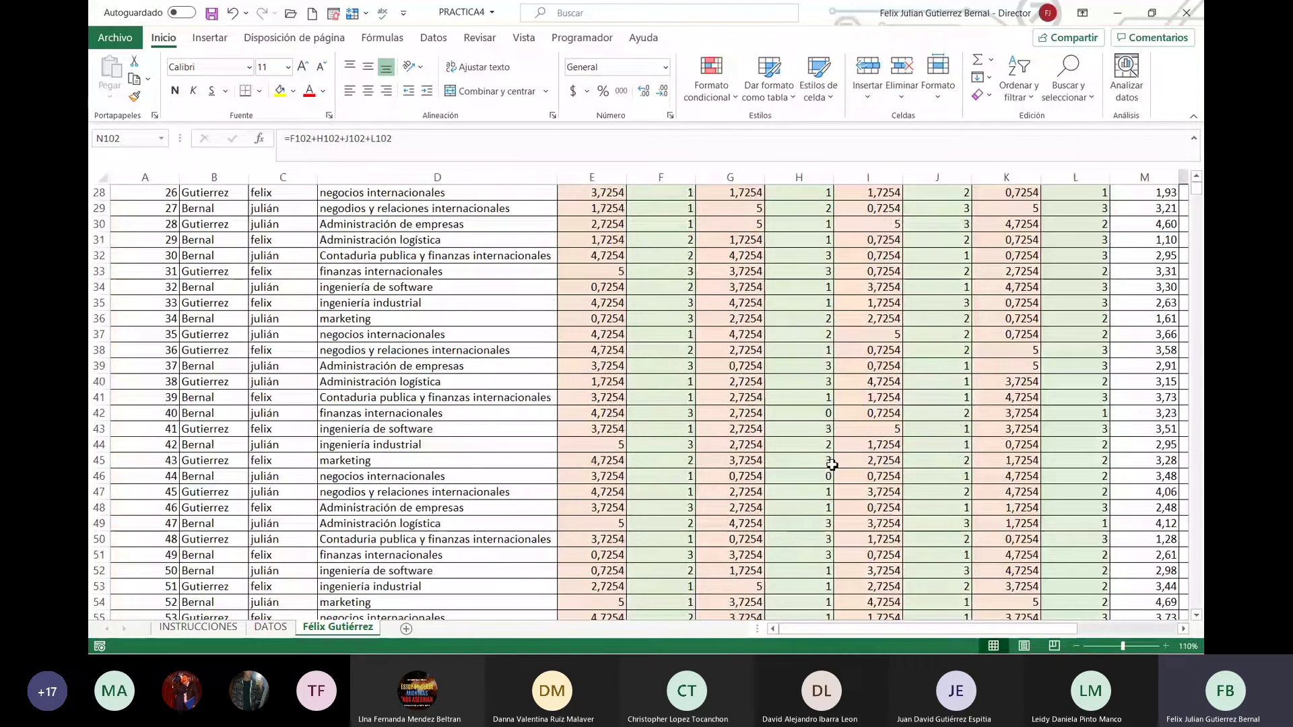
scroll(833, 465, "down", 7)
scroll(820, 454, "down", 7)
scroll(816, 480, "down", 3)
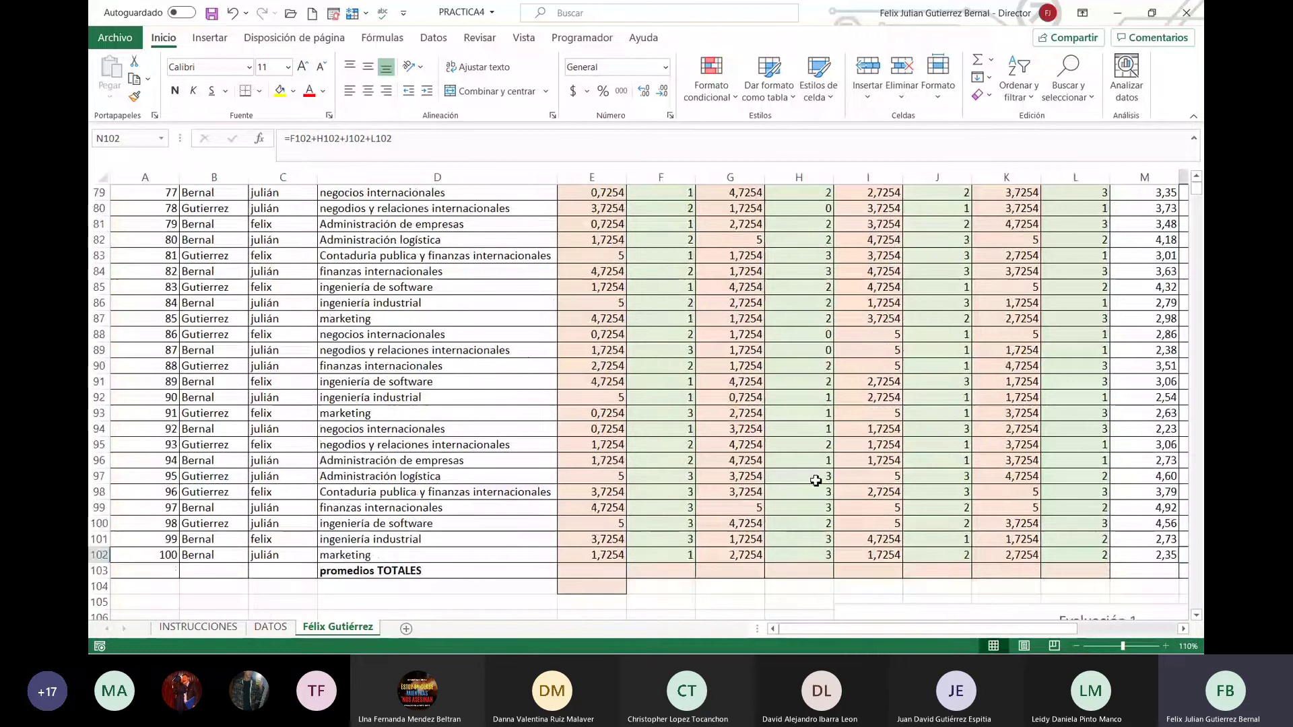
Step: Enter =PROMEDIO(E3:E102) in E103, giving a nota 1 overall average of 3,089336
left_click(607, 576)
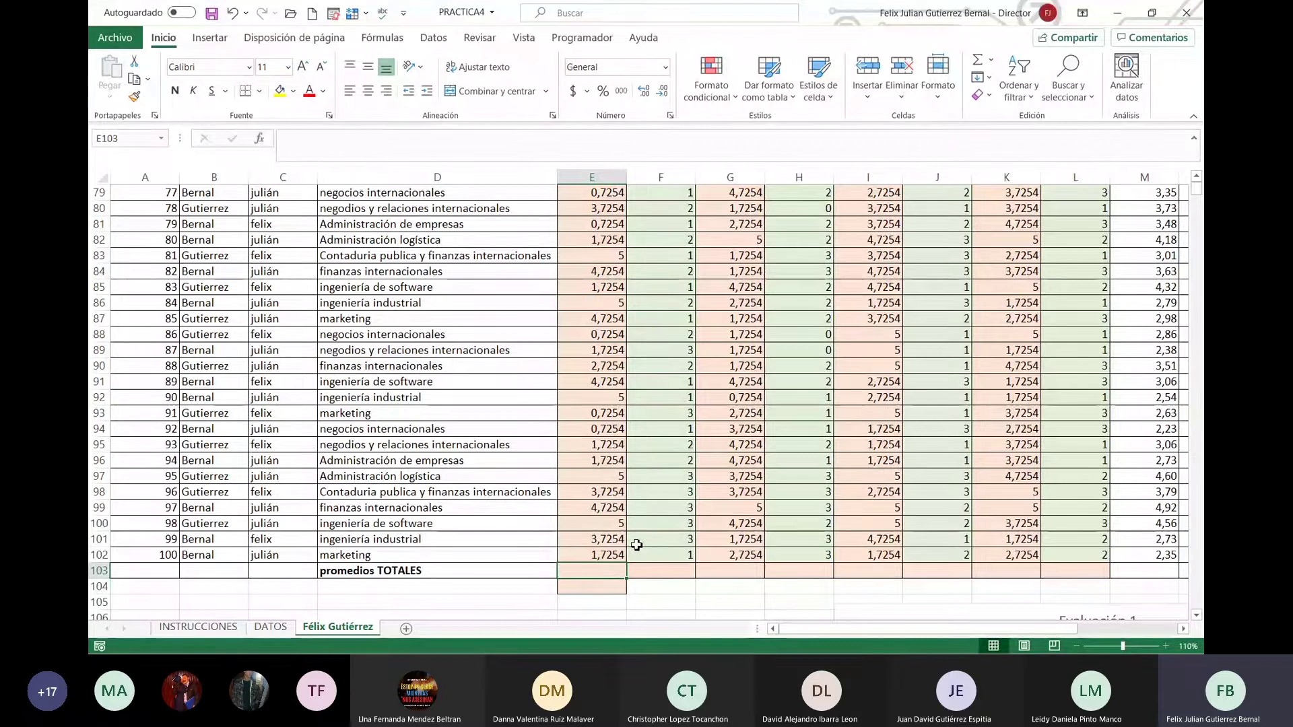
key("Left")
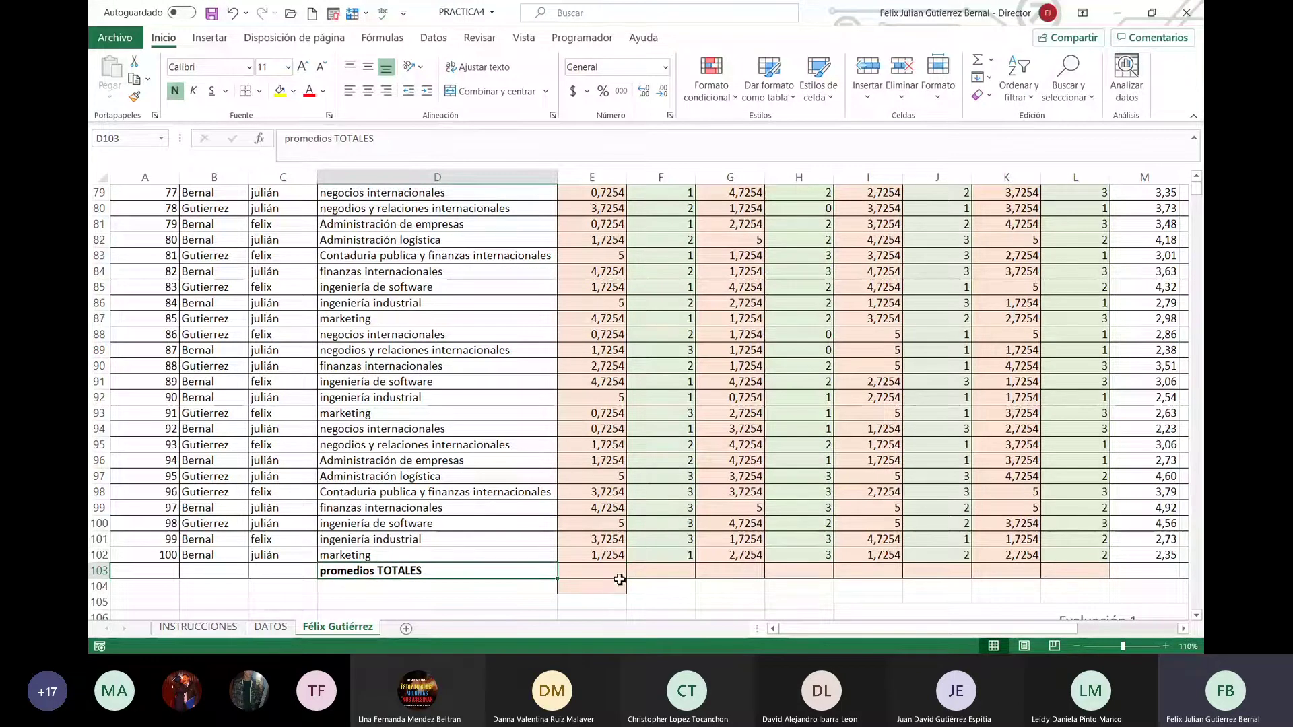
left_click(619, 579)
type("=")
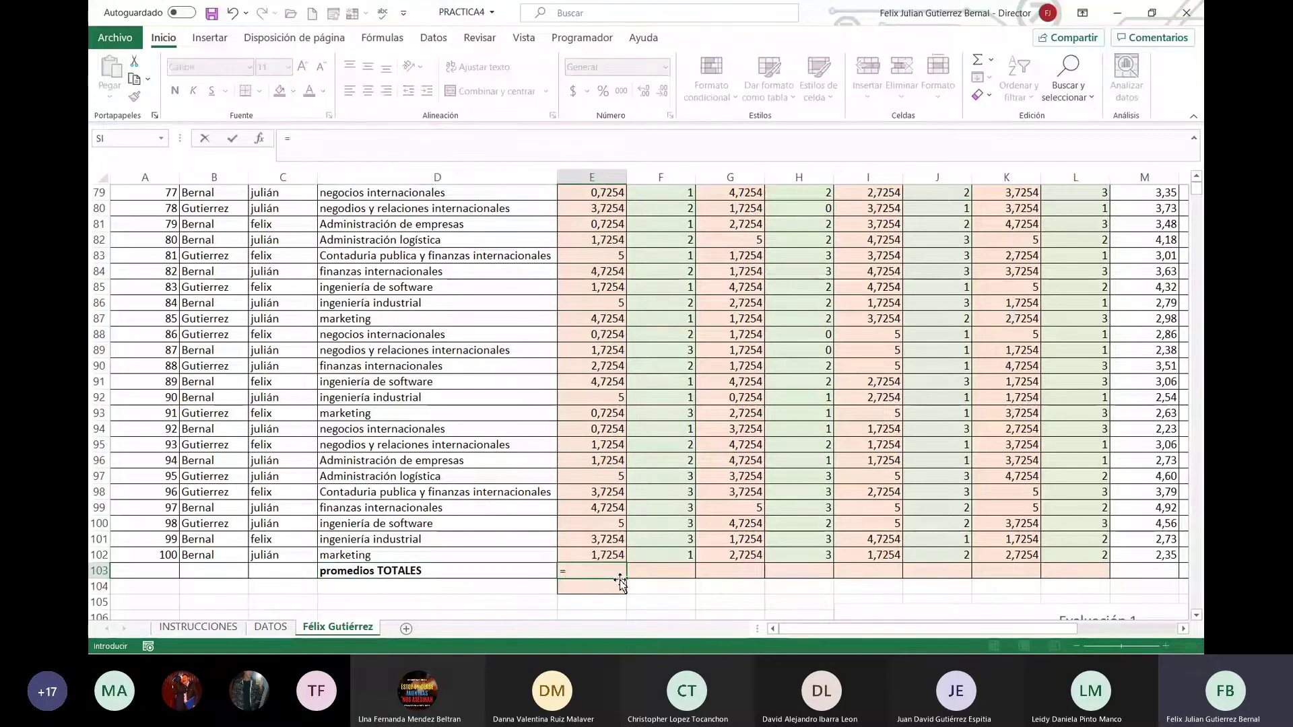
type("prom")
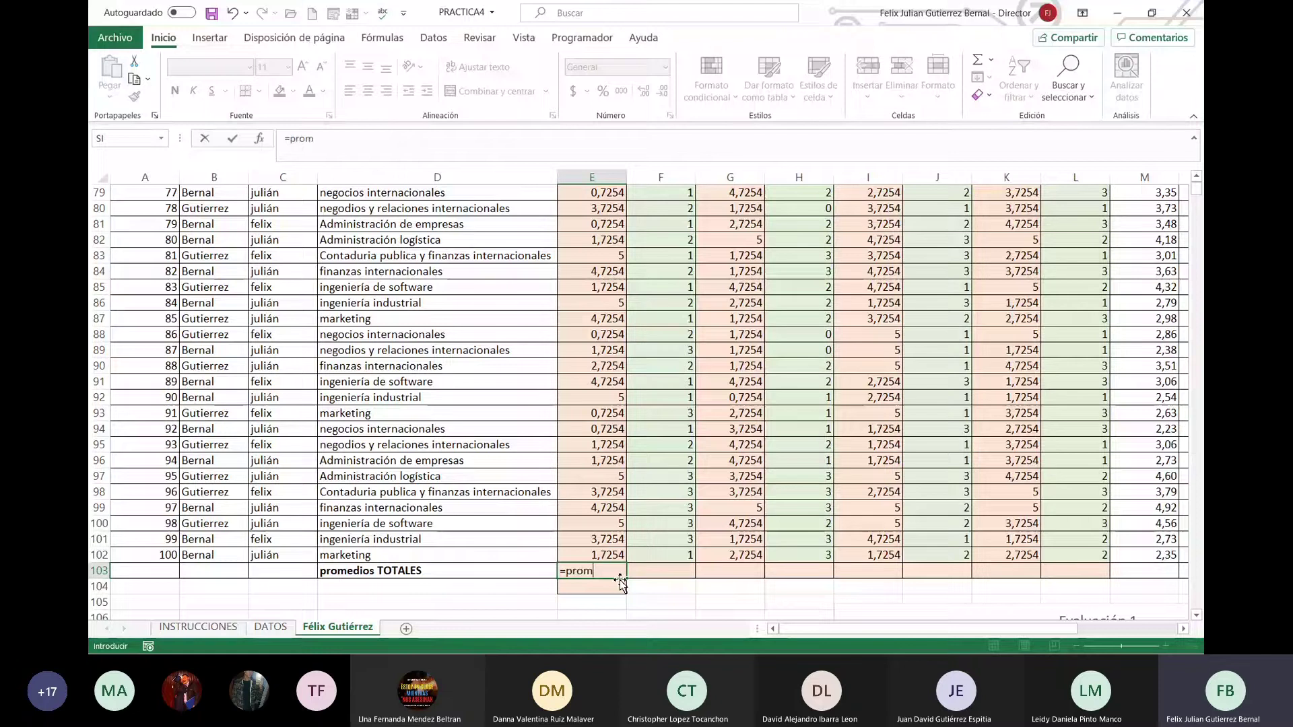
key("Tab")
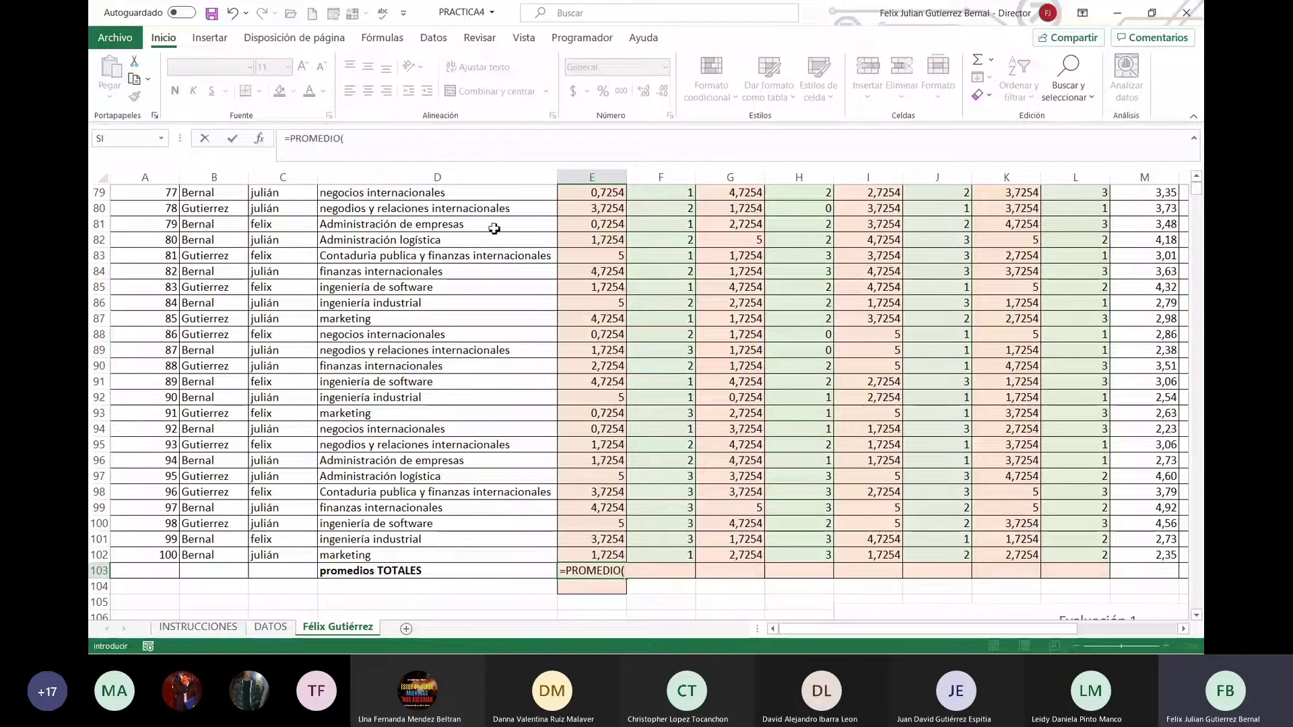
mouse_move(610, 551)
left_mouse_down()
mouse_move(614, 288)
mouse_move(598, 167)
left_mouse_up()
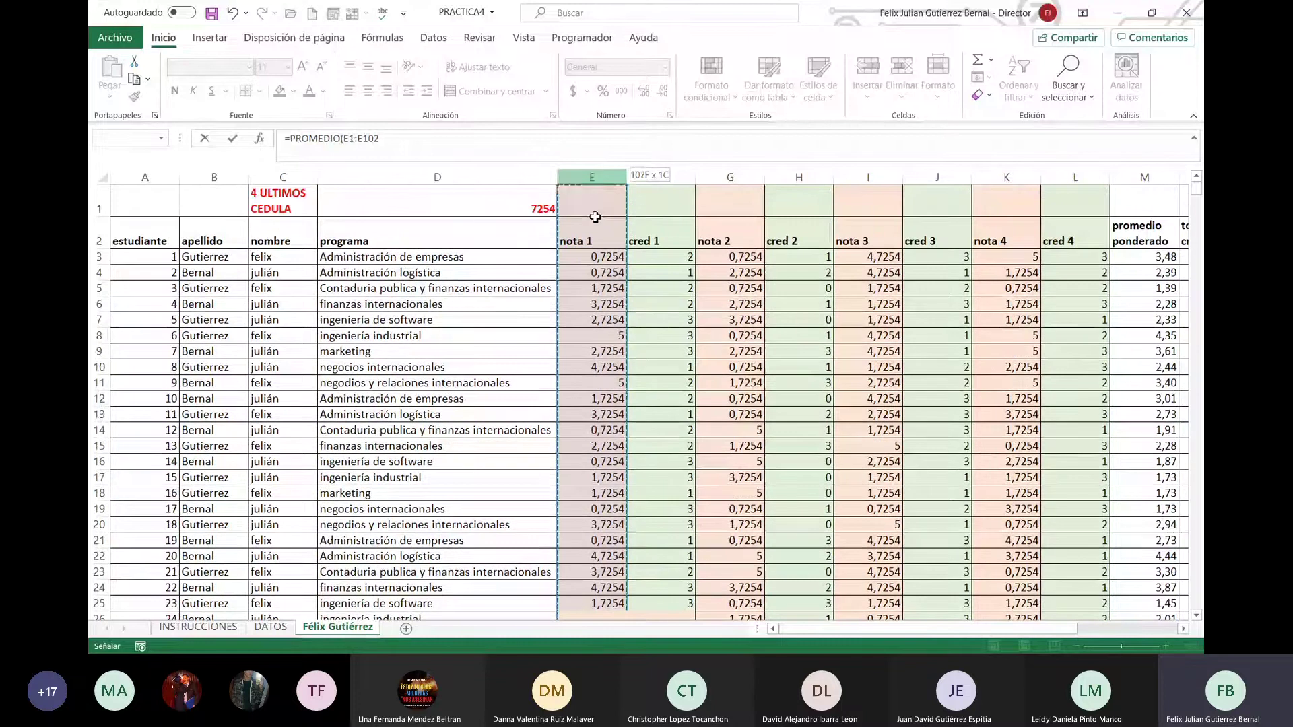
left_click_drag(597, 167, 592, 254)
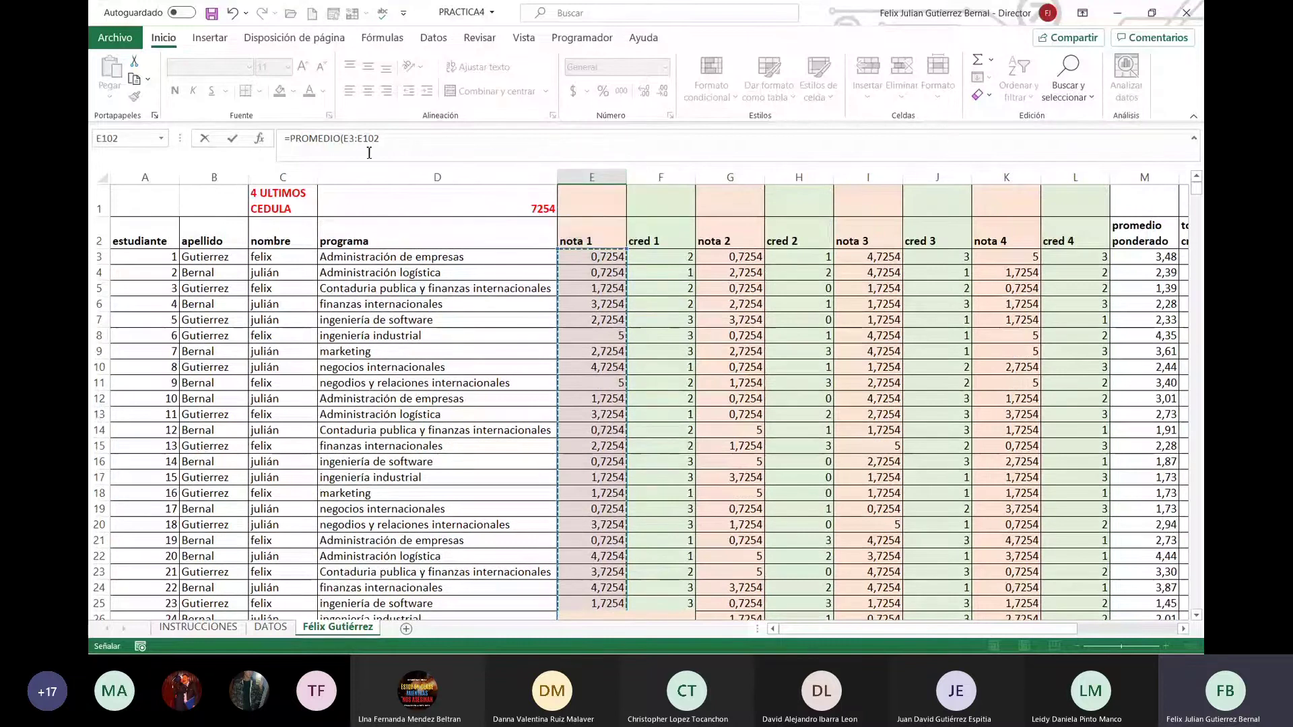
left_click(395, 140)
type(")")
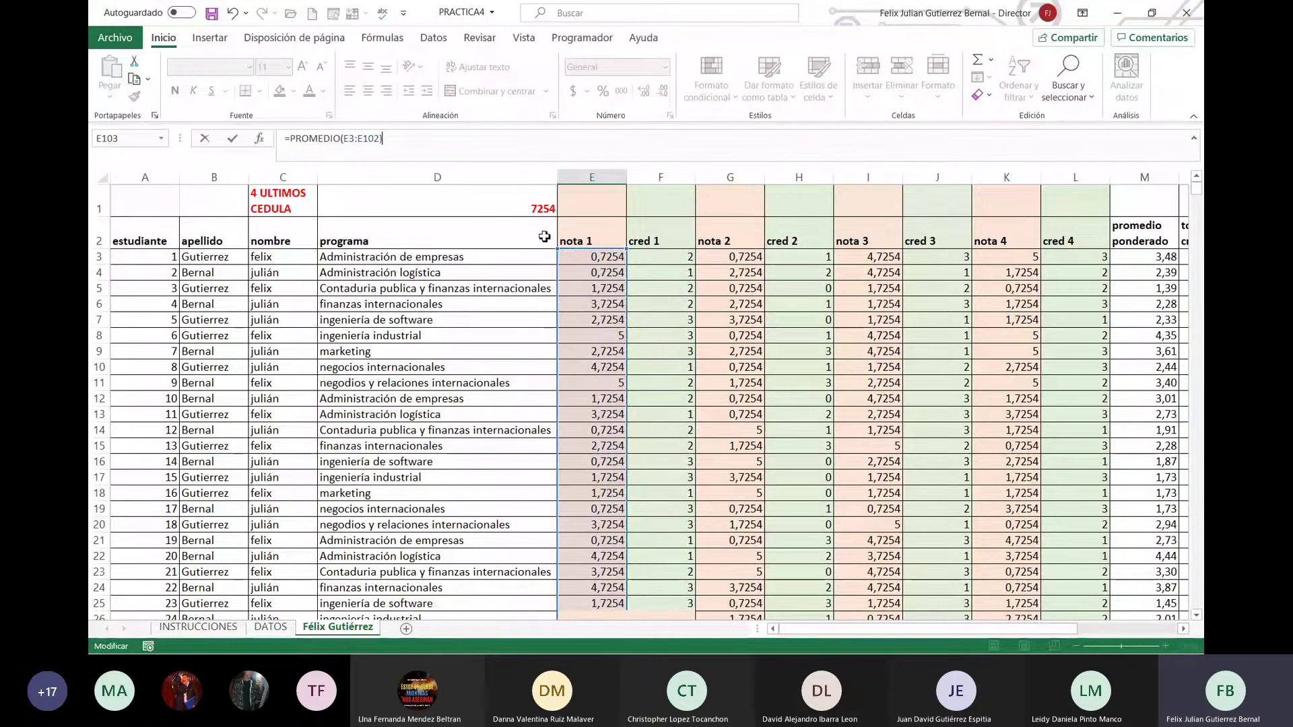
key("Return")
left_click(619, 589)
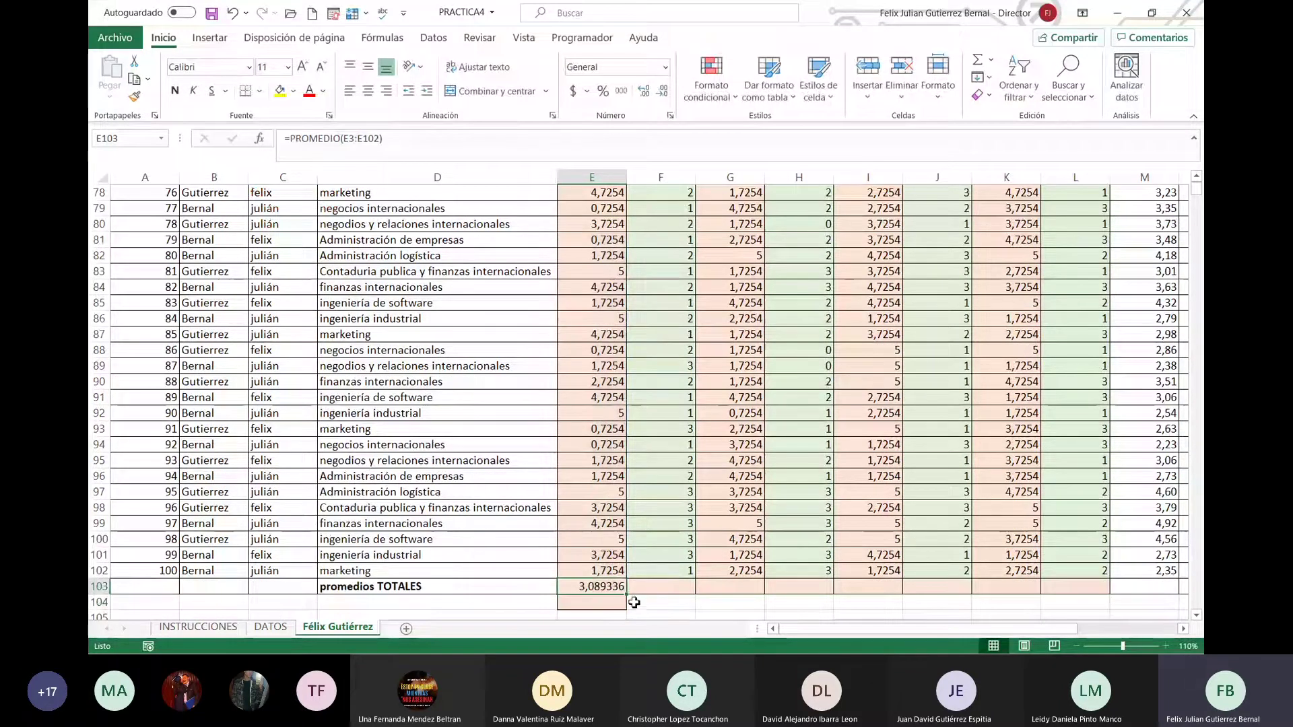
Step: Copy E103's average formula across the totals row through column R
mouse_move(629, 595)
left_mouse_down()
mouse_move(1120, 585)
mouse_move(1051, 586)
left_mouse_up()
left_click(486, 537)
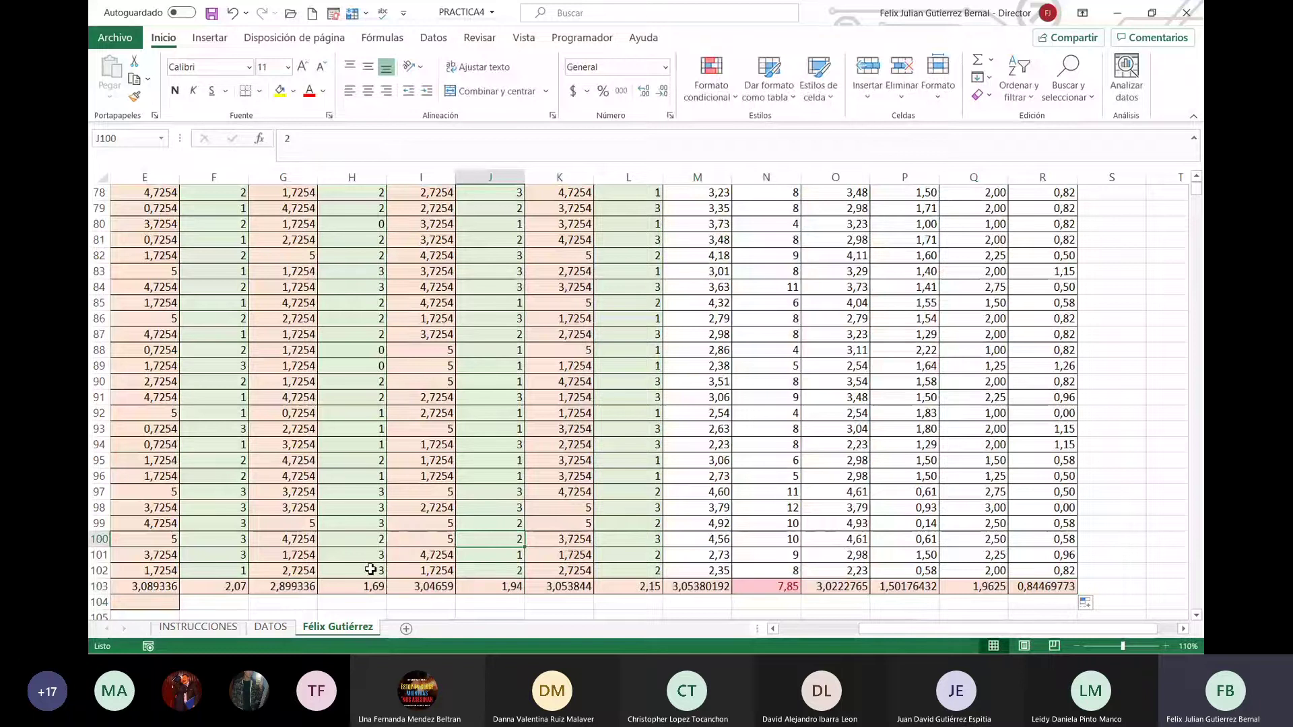
left_click(817, 630)
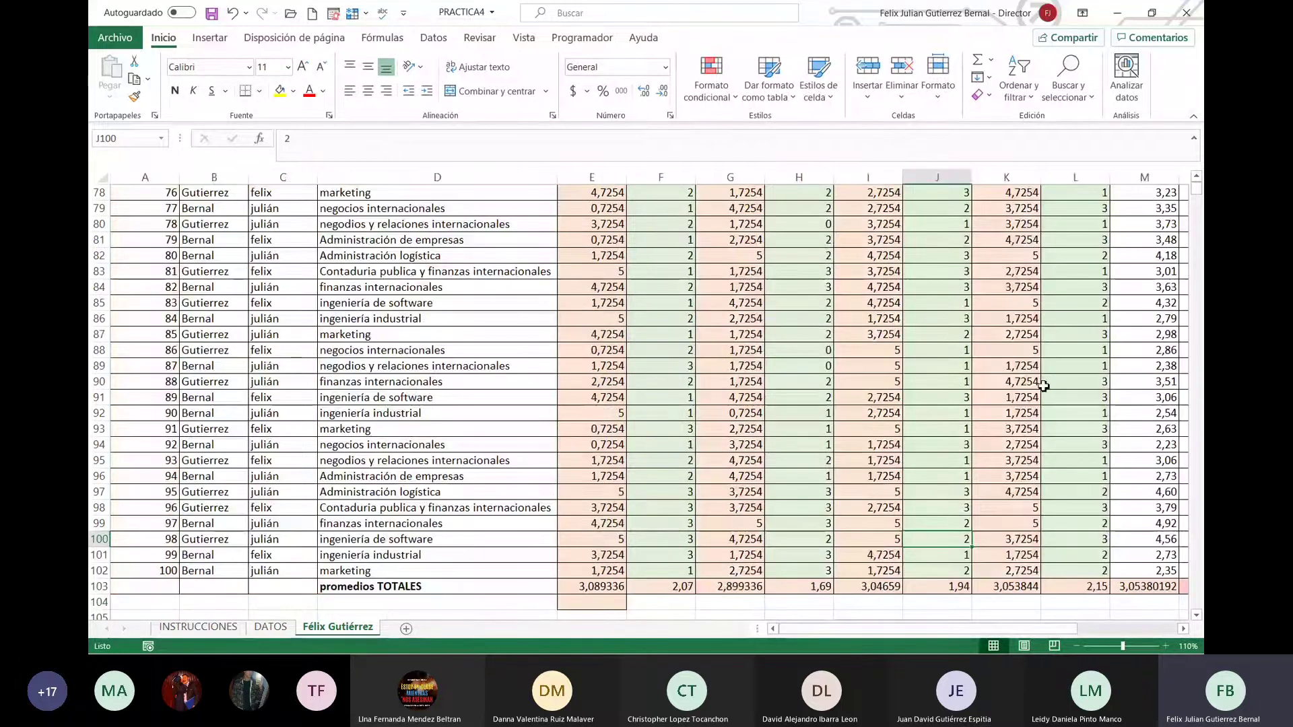
Step: Check the weighted average formulas in rows 93 and 97, then return to the top
left_click(1135, 432)
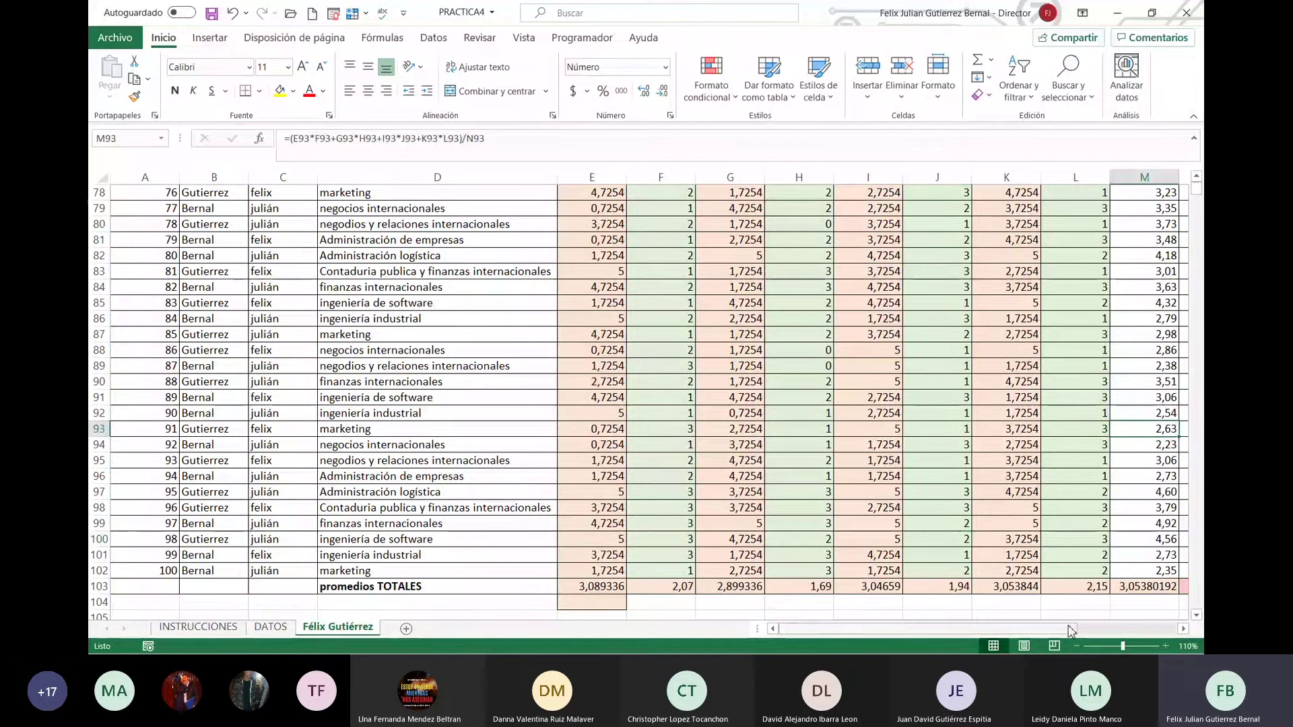
scroll(890, 462, "right", 5)
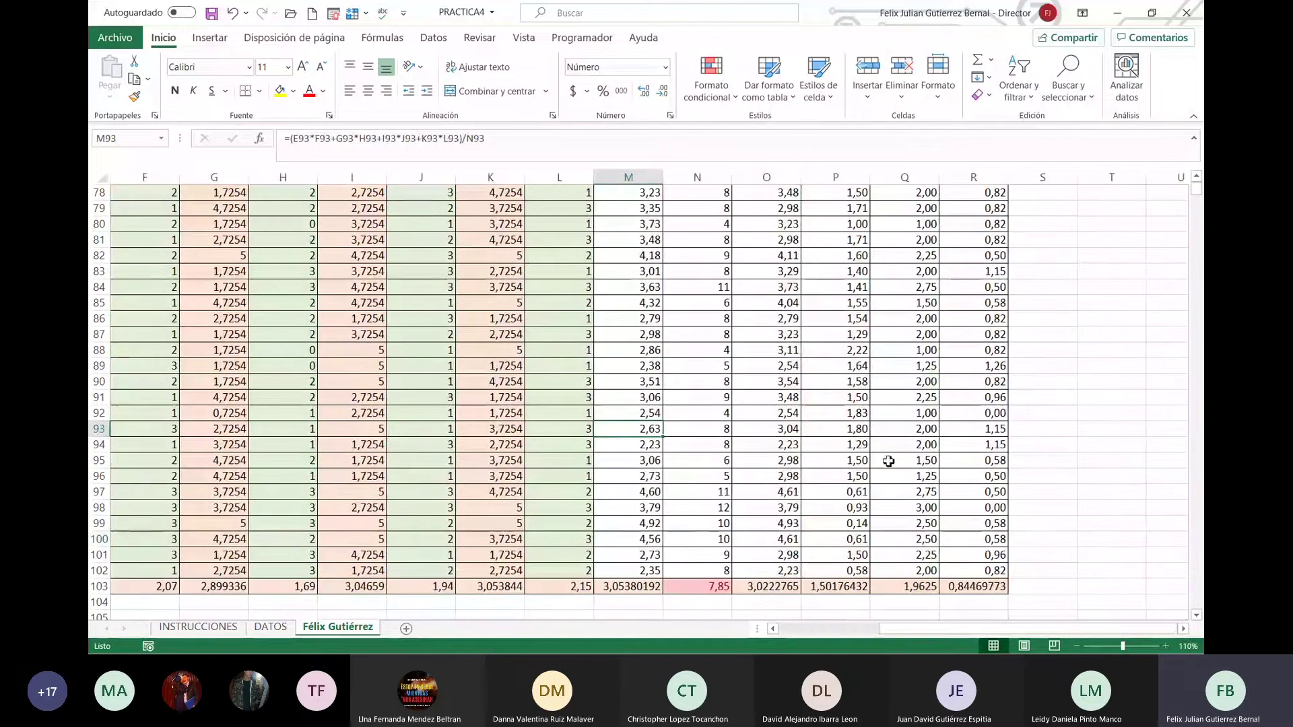
left_click(637, 488)
scroll(635, 485, "up", 10)
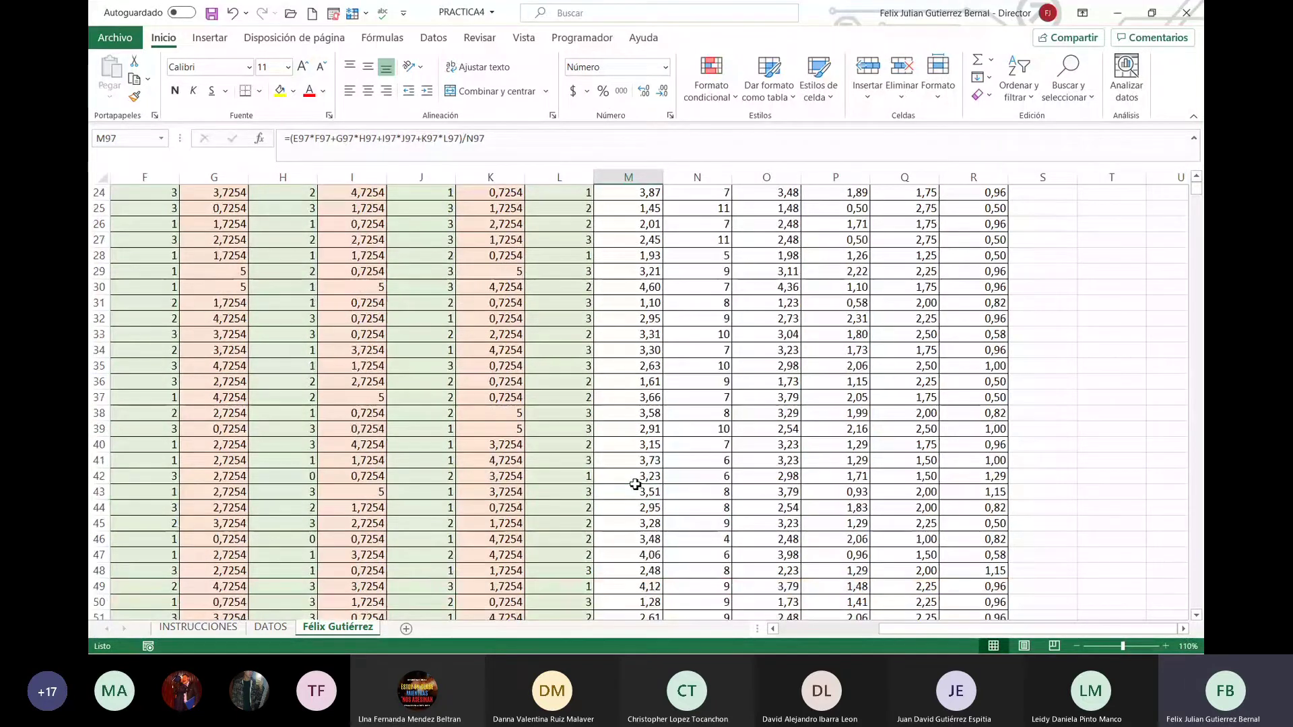
scroll(635, 484, "up", 9)
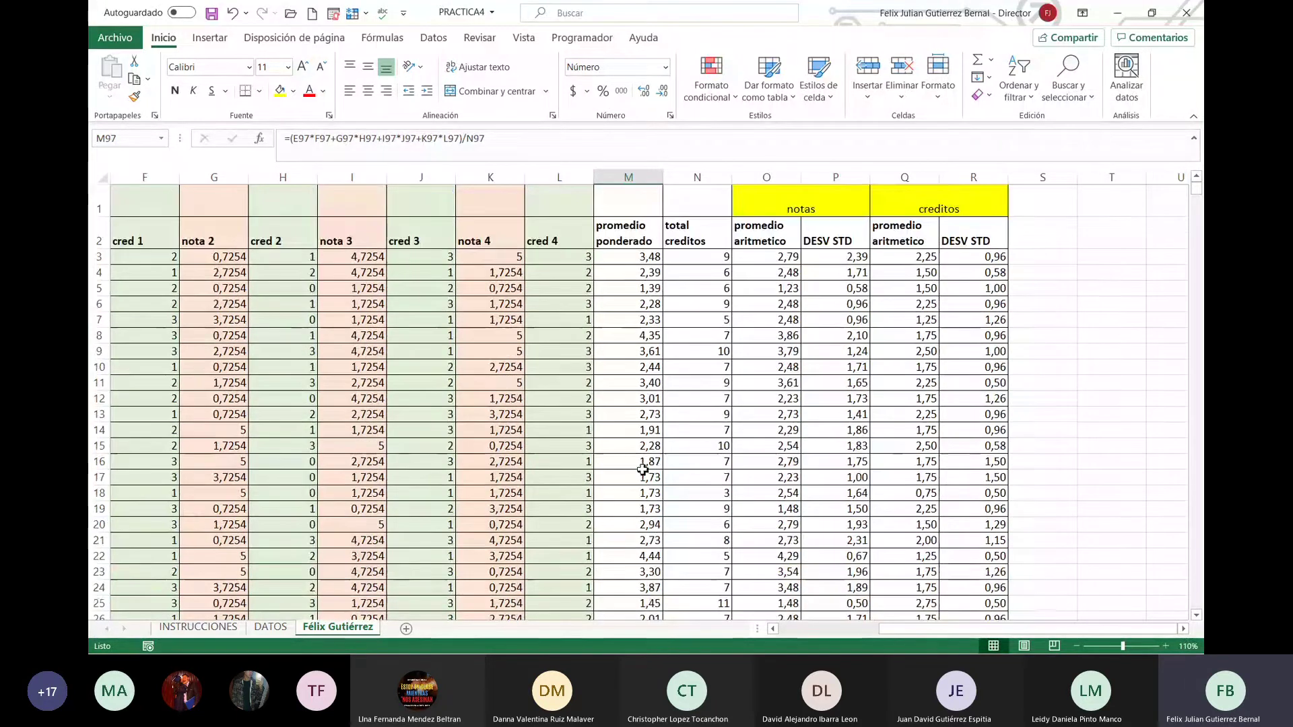
Step: Format the weighted averages in M3:M103 to three decimal places, e.g. 3,484
left_click(639, 257)
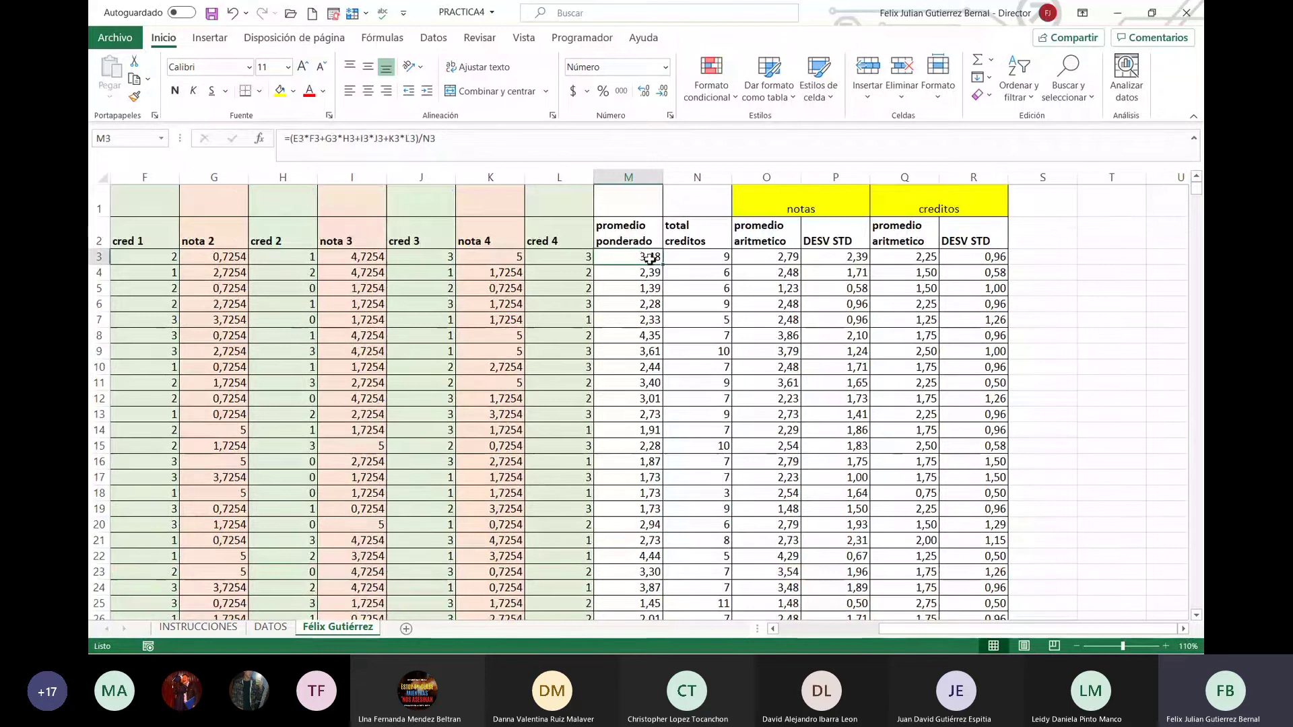
mouse_move(639, 258)
left_mouse_down()
mouse_move(653, 295)
mouse_move(641, 652)
mouse_move(646, 577)
left_mouse_up()
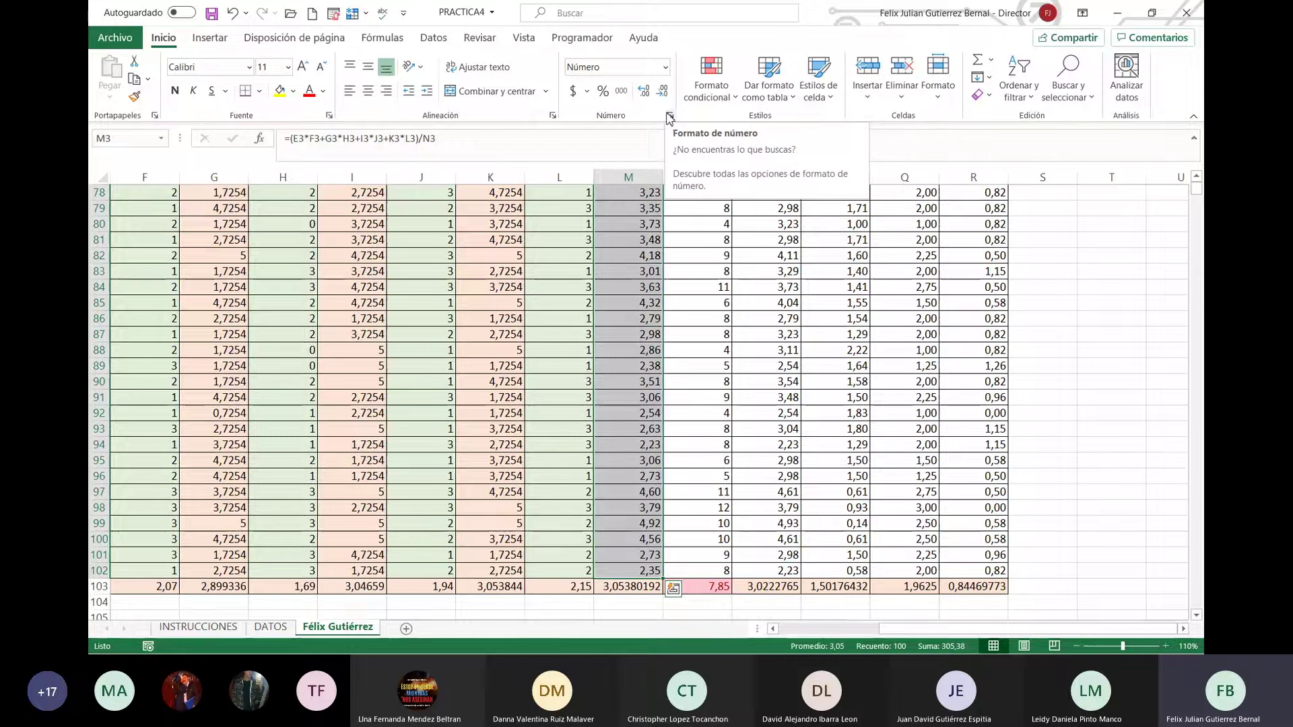
left_click(644, 91)
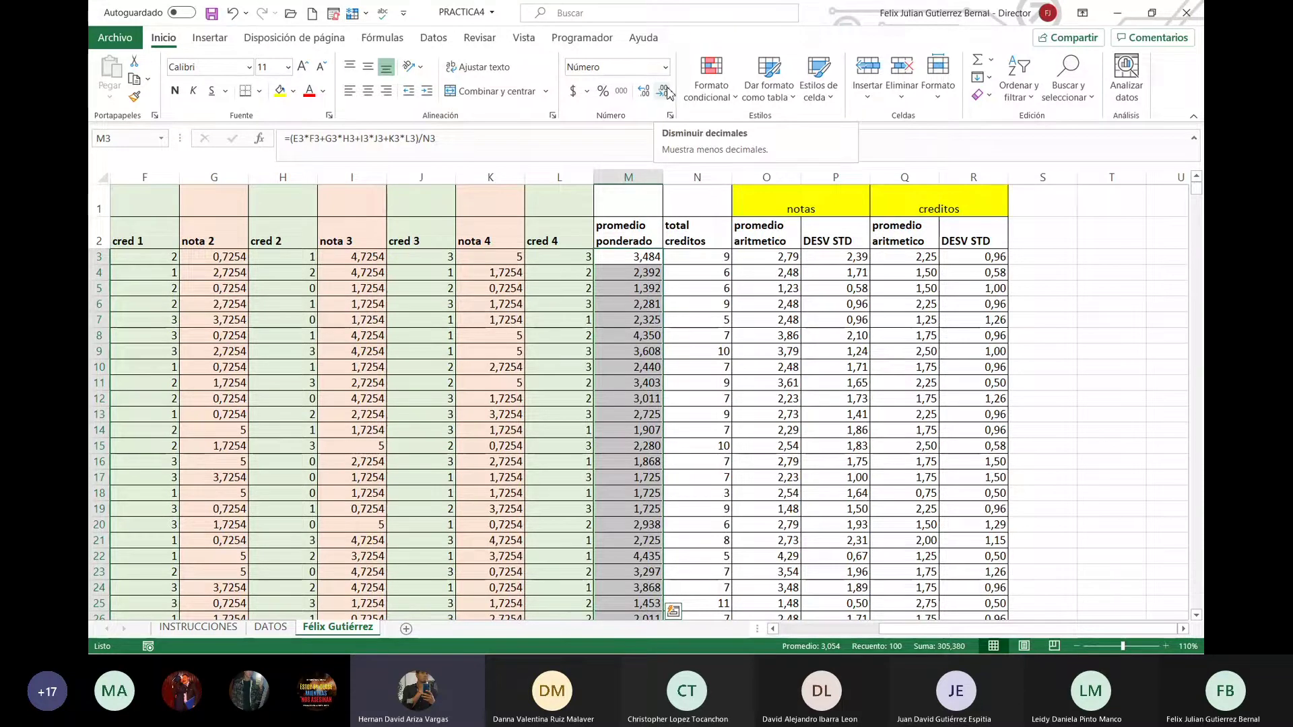
left_click(664, 91)
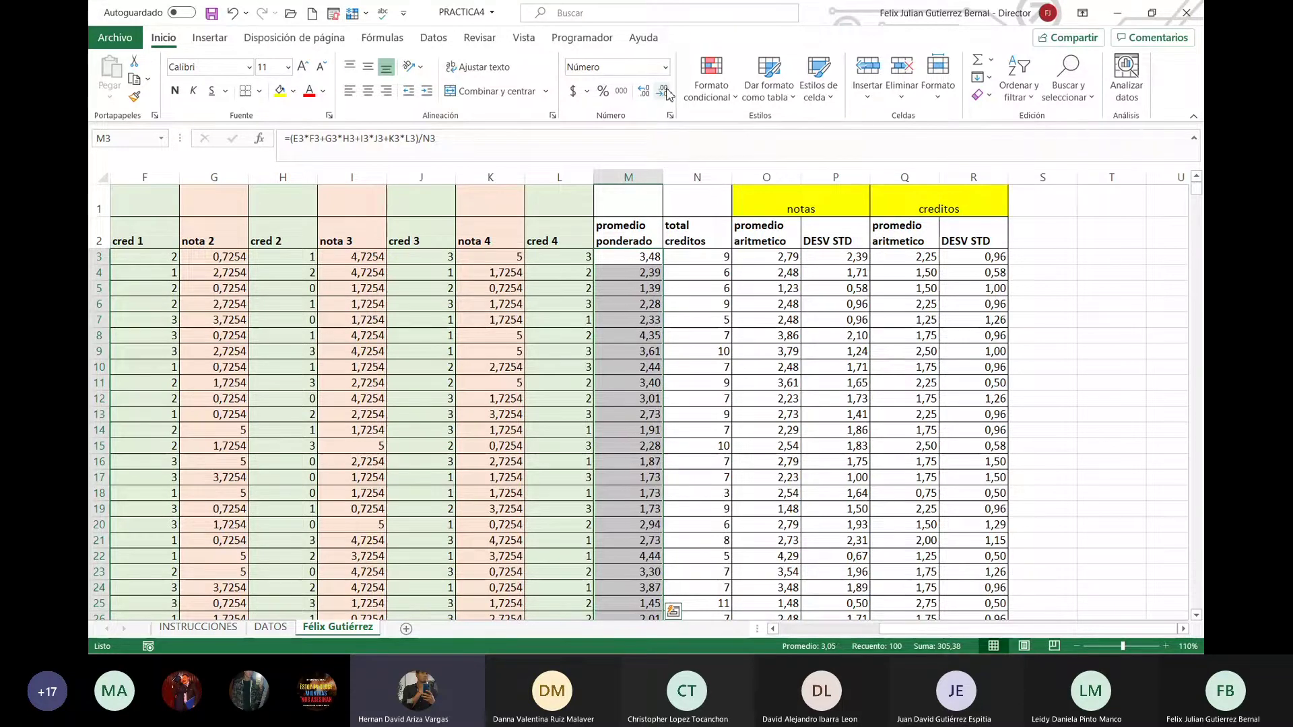
left_click(645, 93)
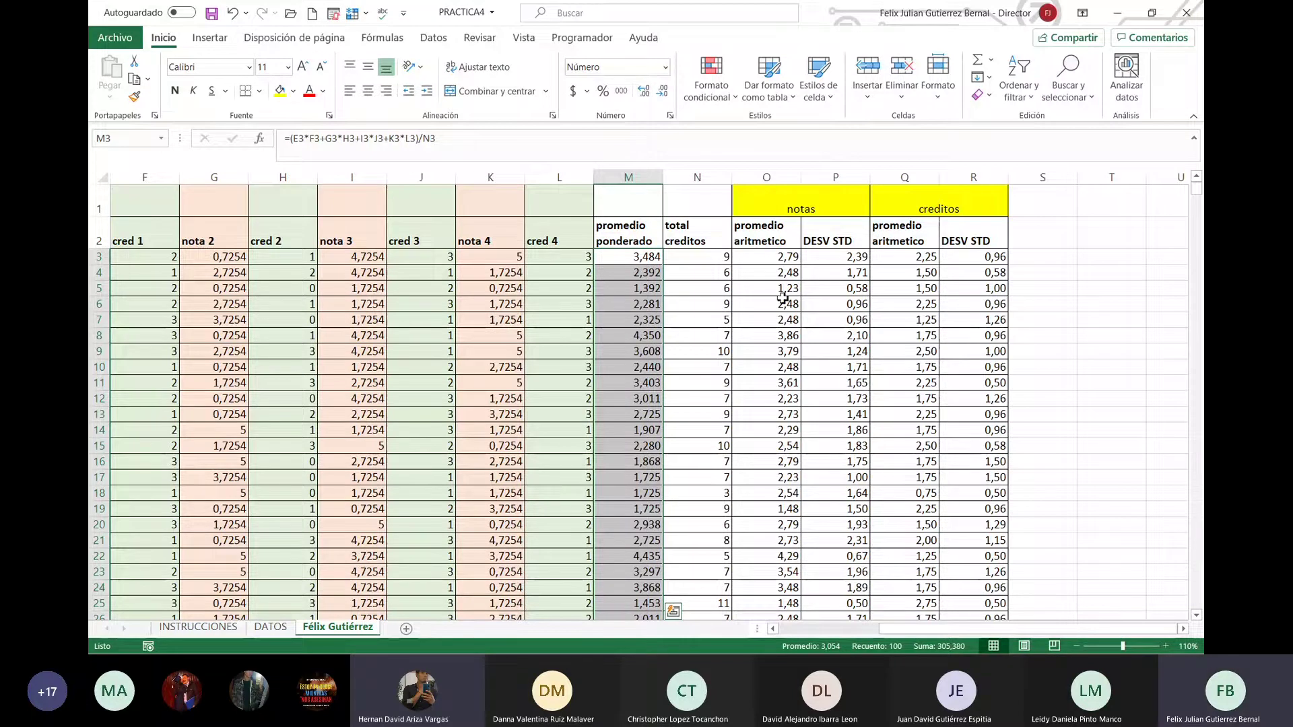
Step: Show three decimals for the means and deviations in O3:O103 and P3:R103
left_click(789, 261)
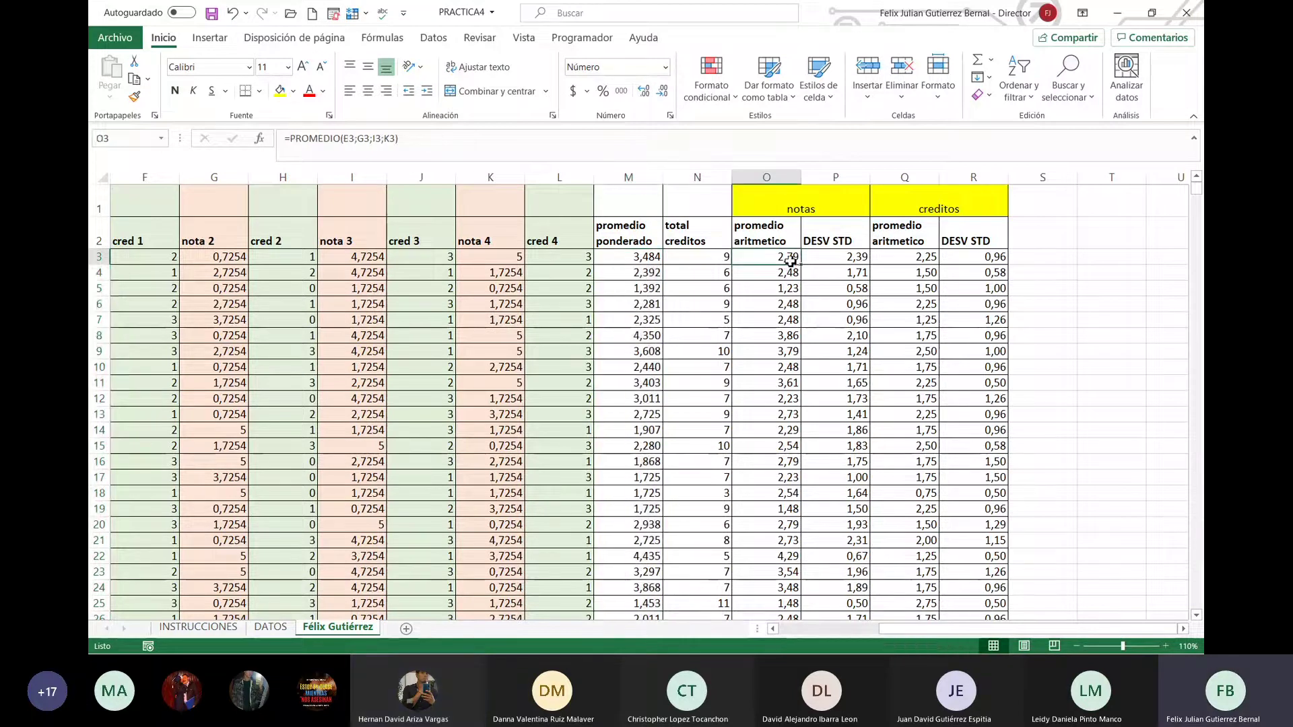
left_click_drag(789, 260, 796, 634)
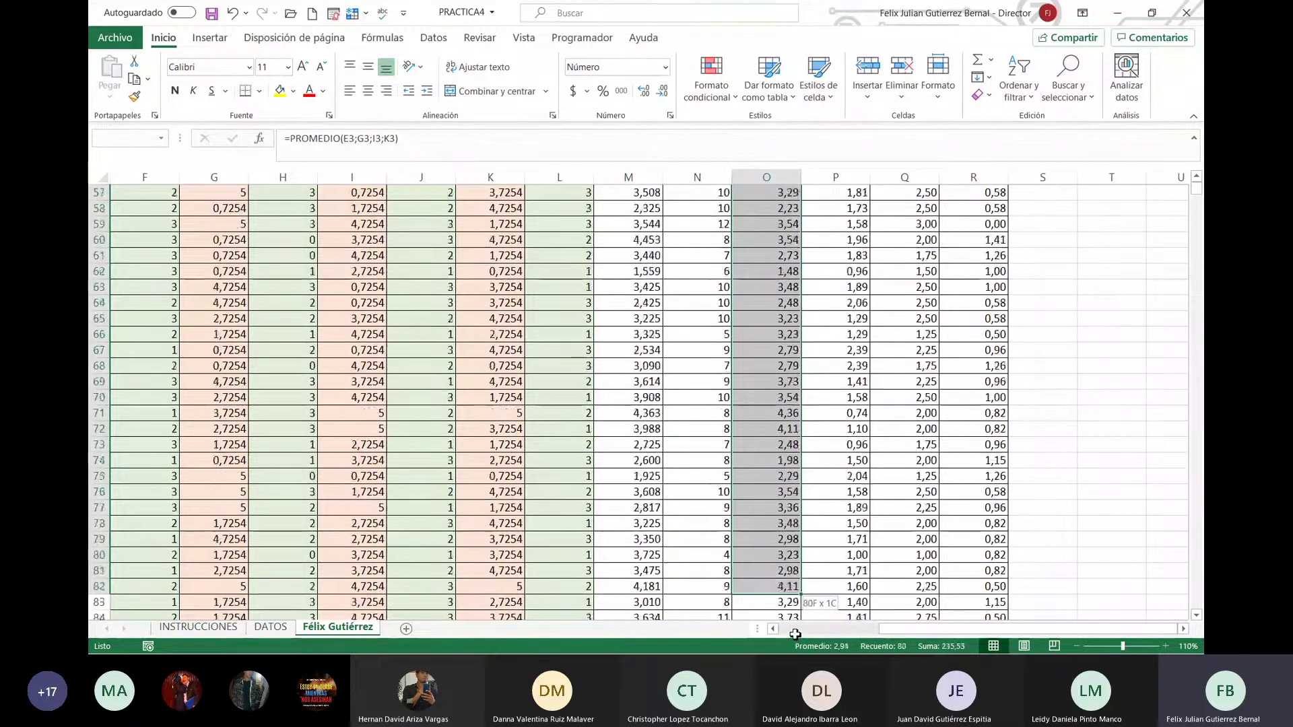
left_click_drag(796, 634, 791, 587)
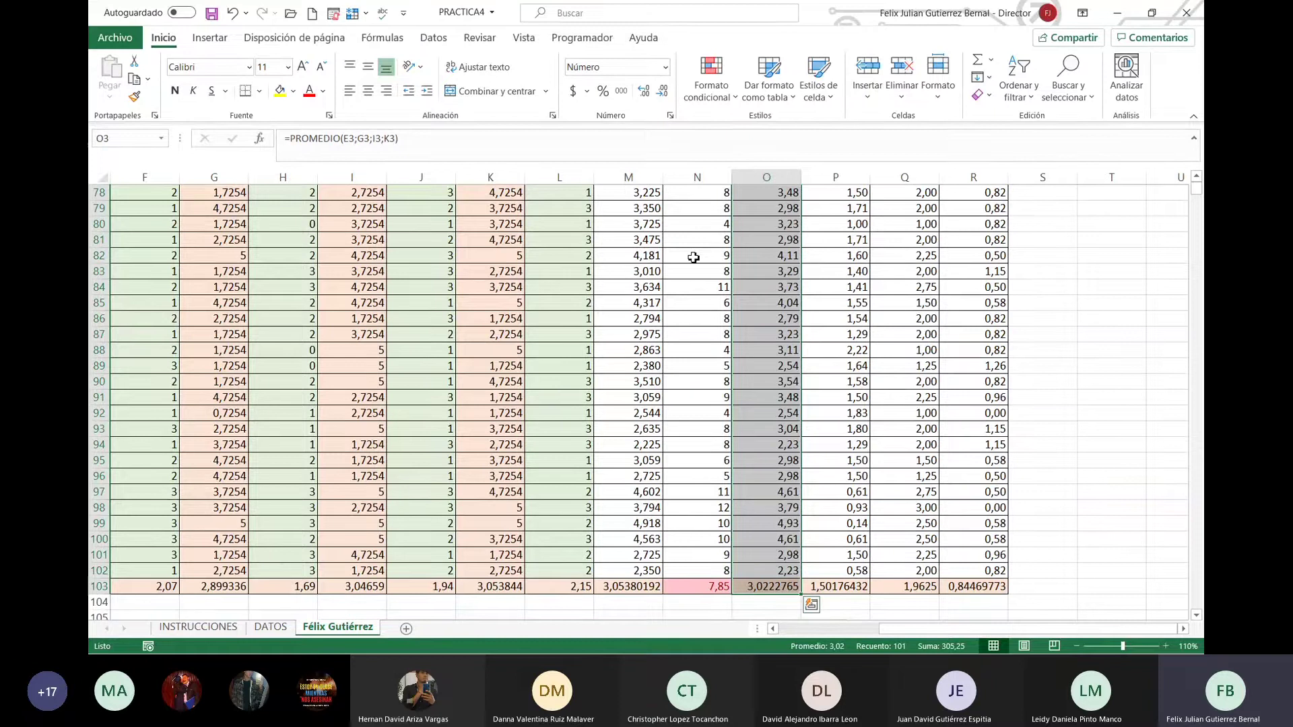
left_click(646, 94)
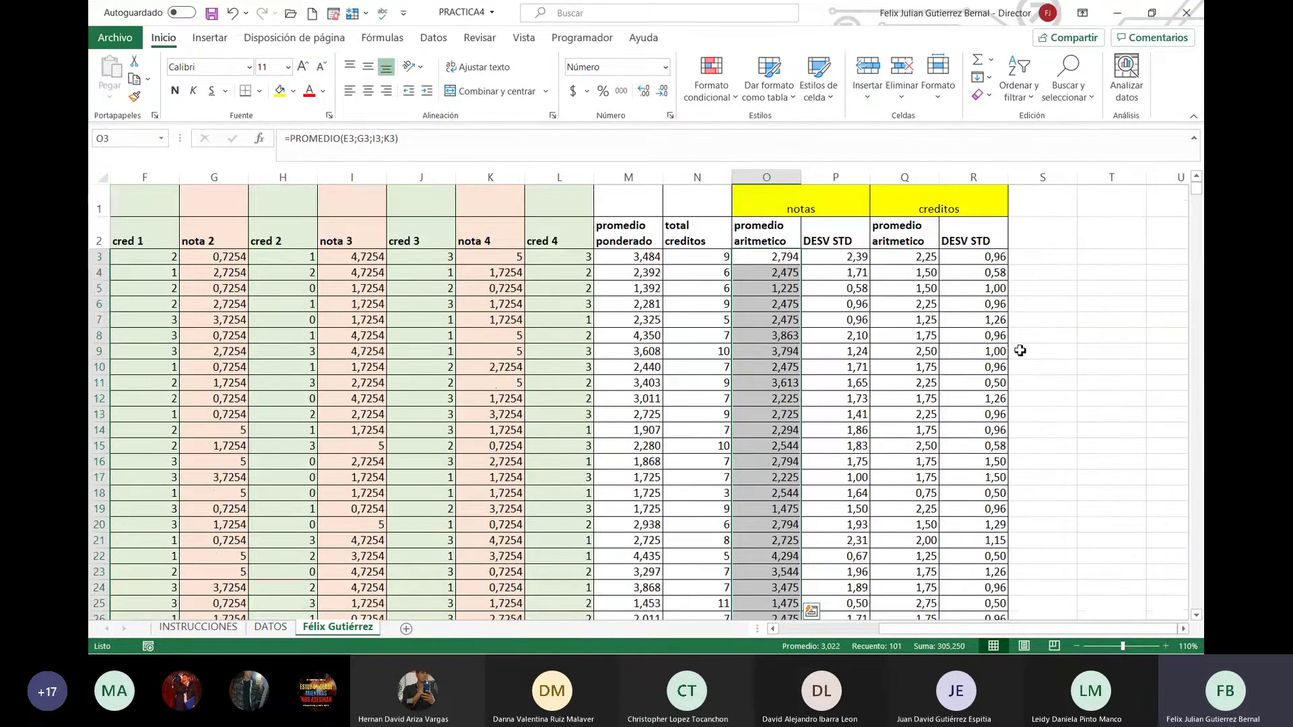
left_click_drag(850, 258, 941, 652)
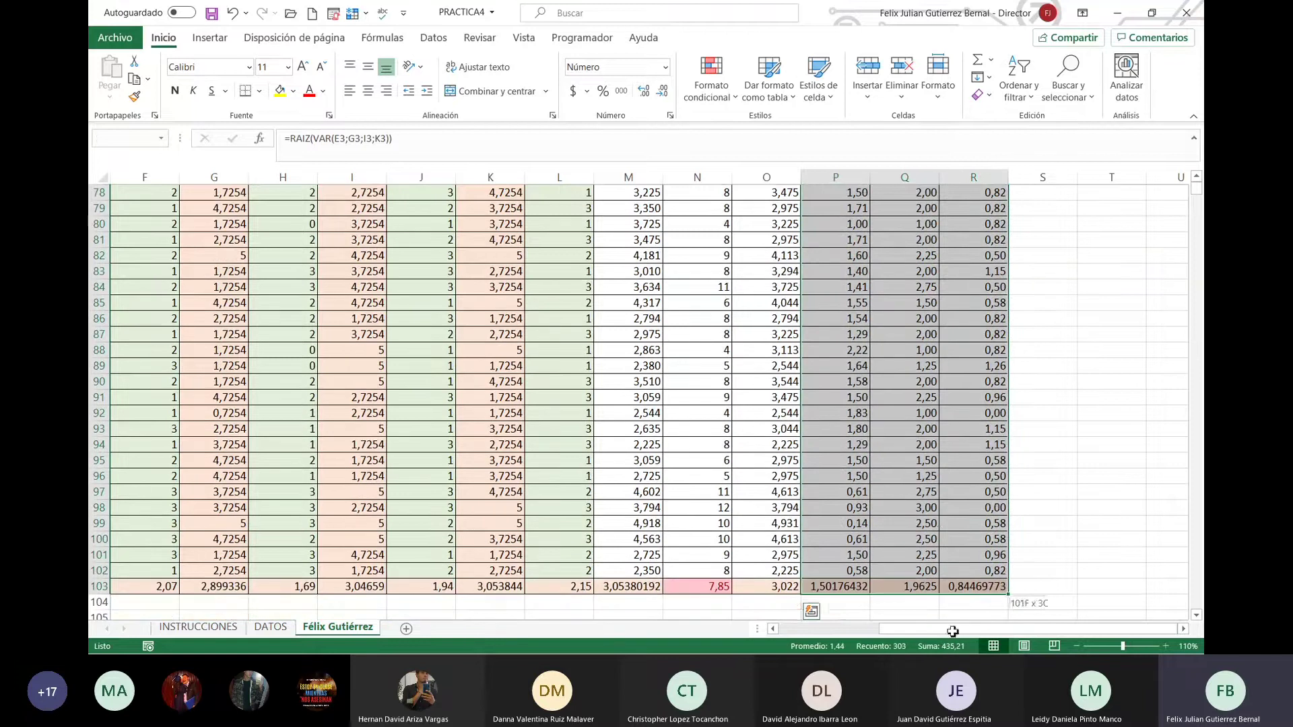
left_click_drag(940, 652, 965, 583)
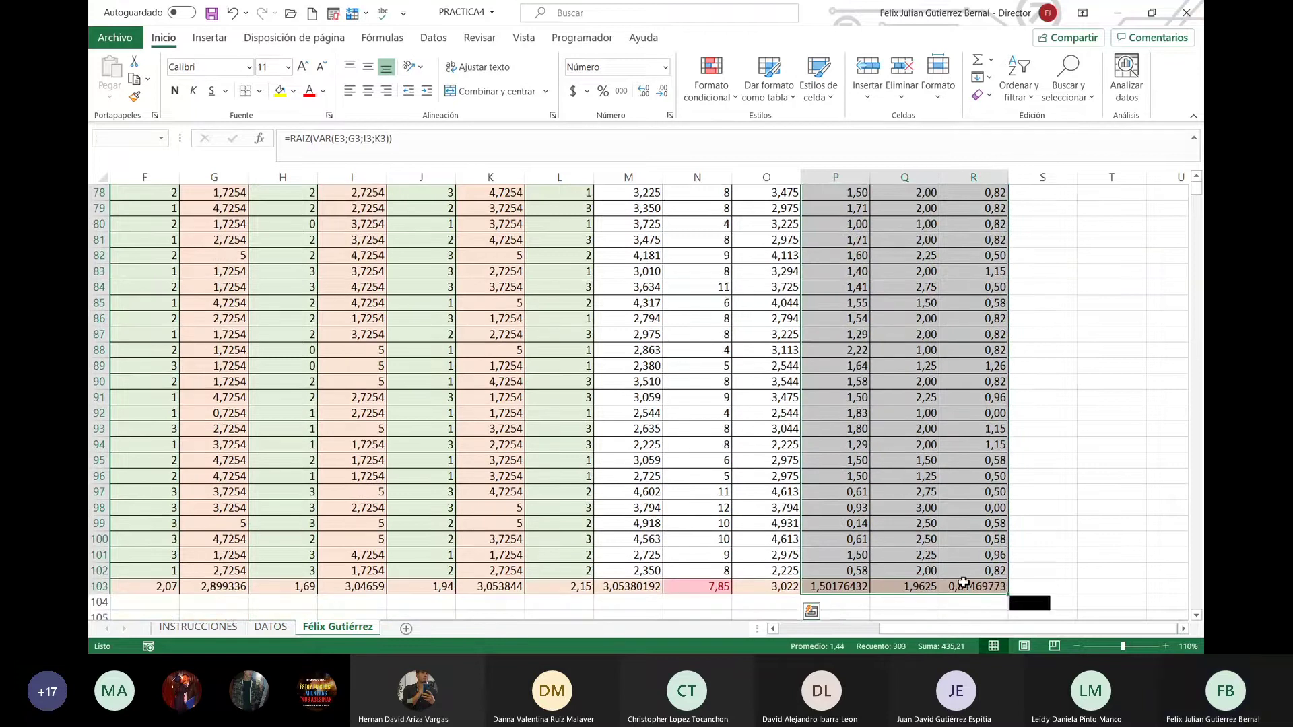
left_click(643, 93)
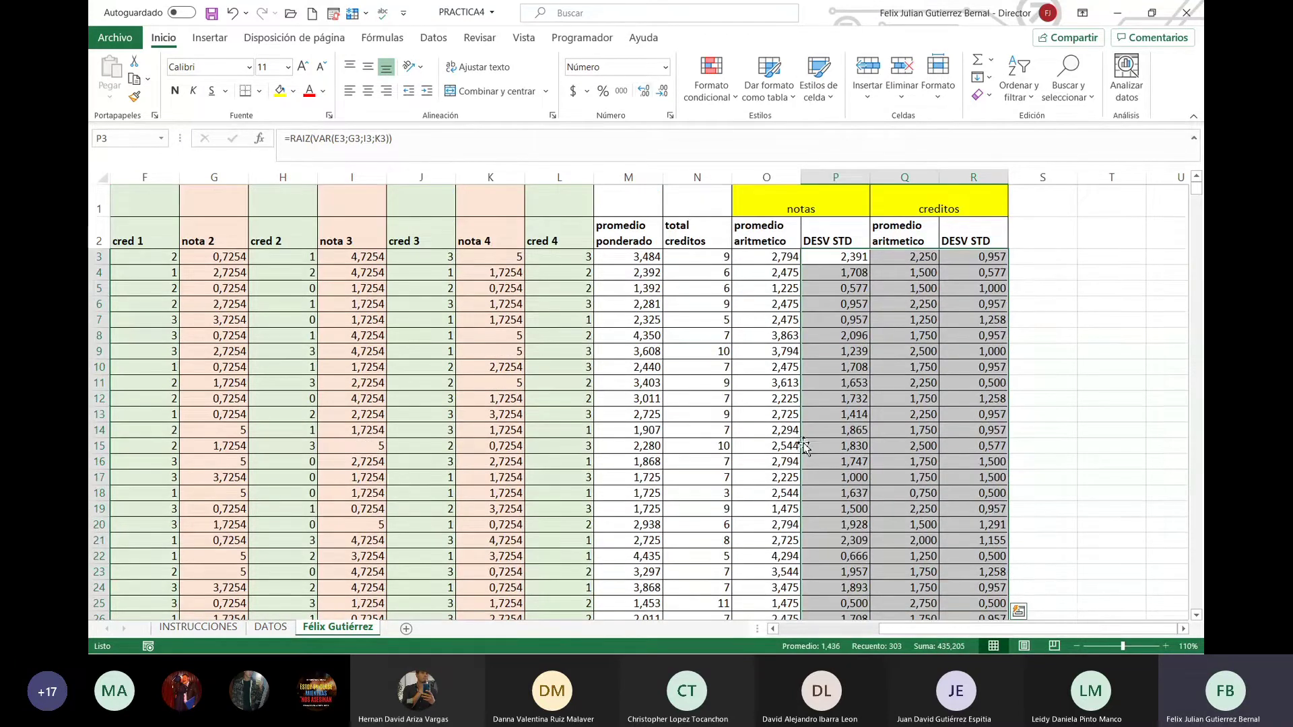
Step: Inspect the formulas in M29 and P28, then scroll back to the top
scroll(560, 255, "down", 3)
scroll(560, 256, "down", 3)
scroll(560, 256, "down", 1)
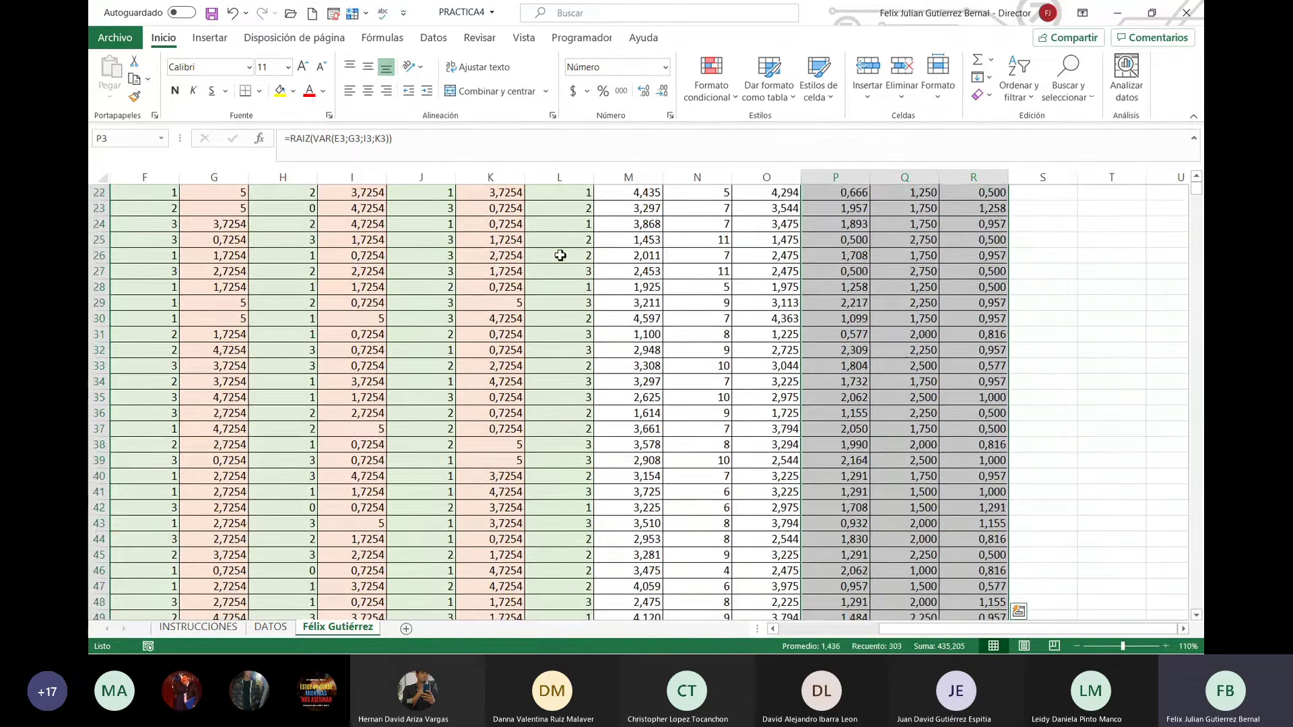
left_click(622, 303)
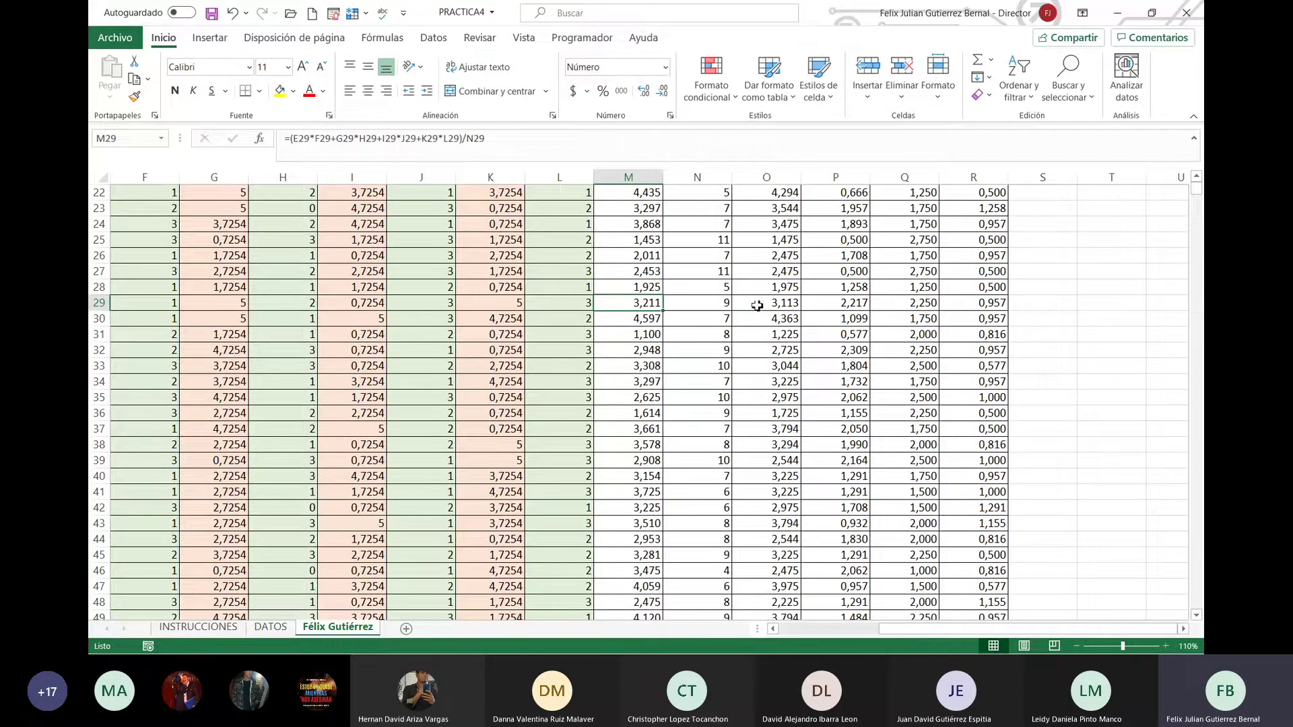
left_click(830, 293)
scroll(829, 289, "up", 3)
scroll(828, 289, "up", 3)
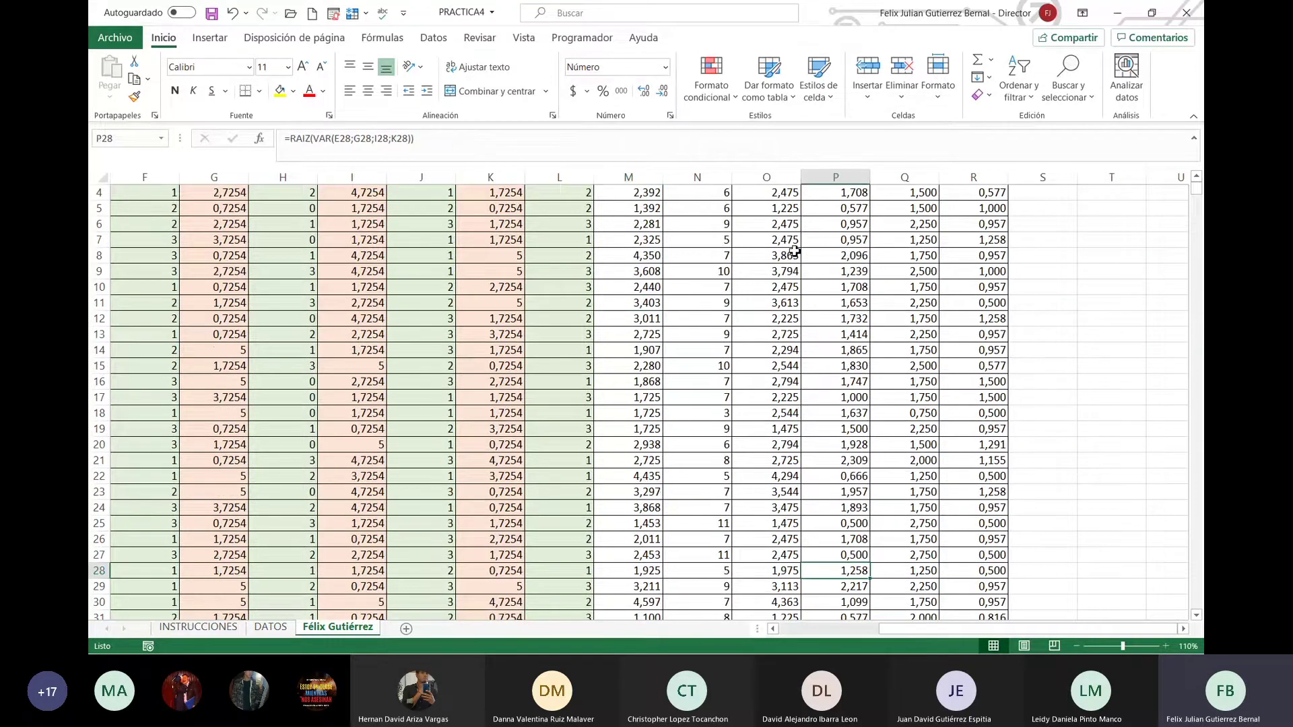
scroll(808, 270, "up", 1)
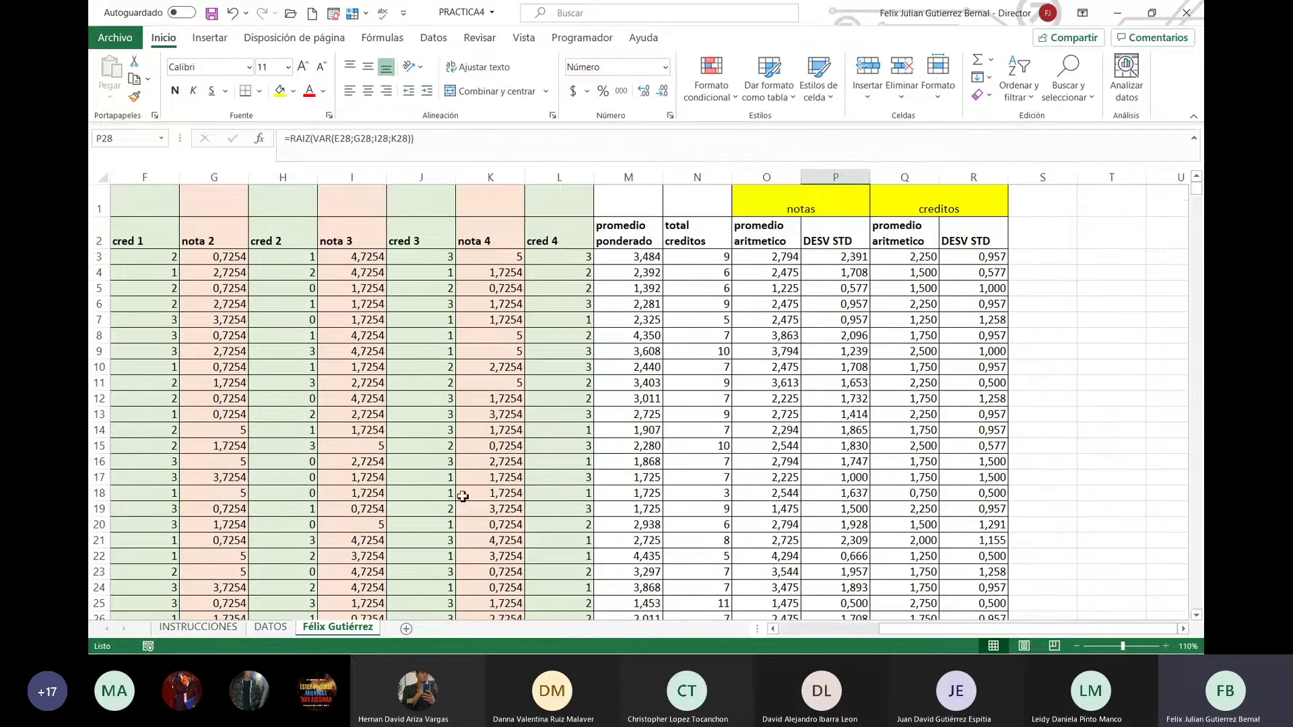
Step: Review steps 5–8 on the INSTRUCCIONES sheet calling for 3 CIFRAS DECIMALES
left_click(198, 627)
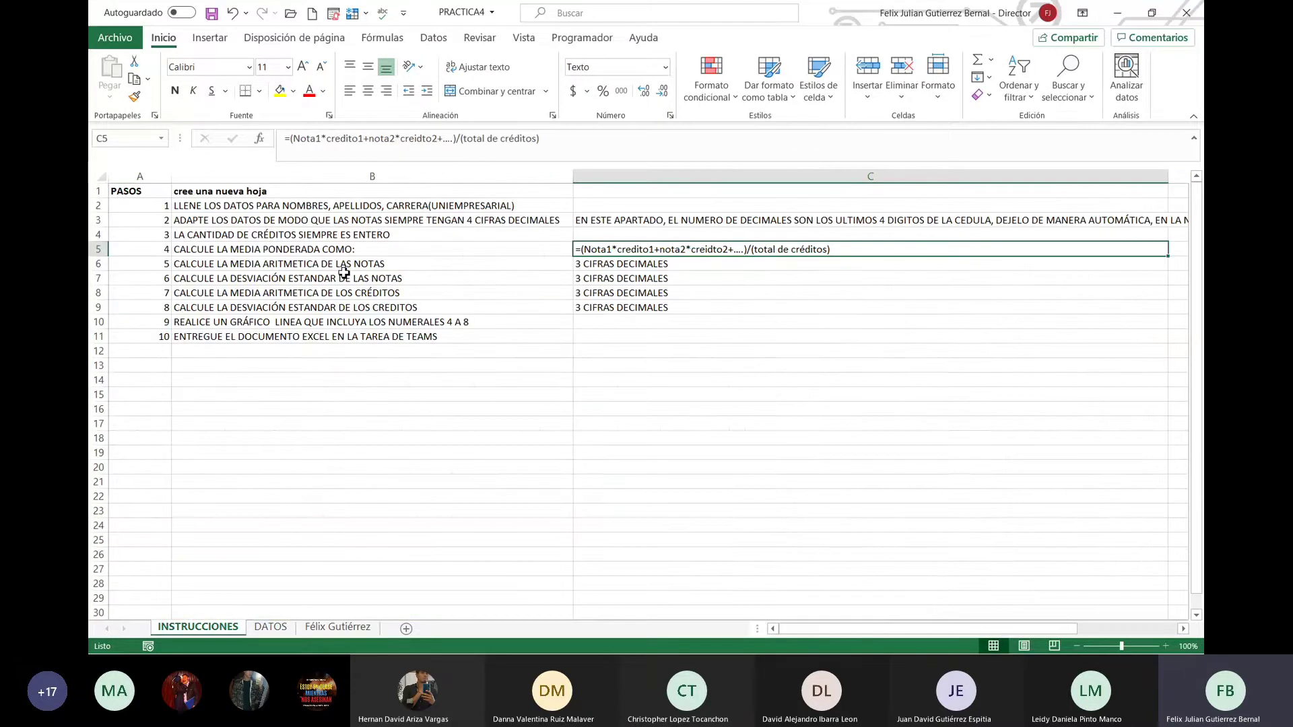
left_click(641, 263)
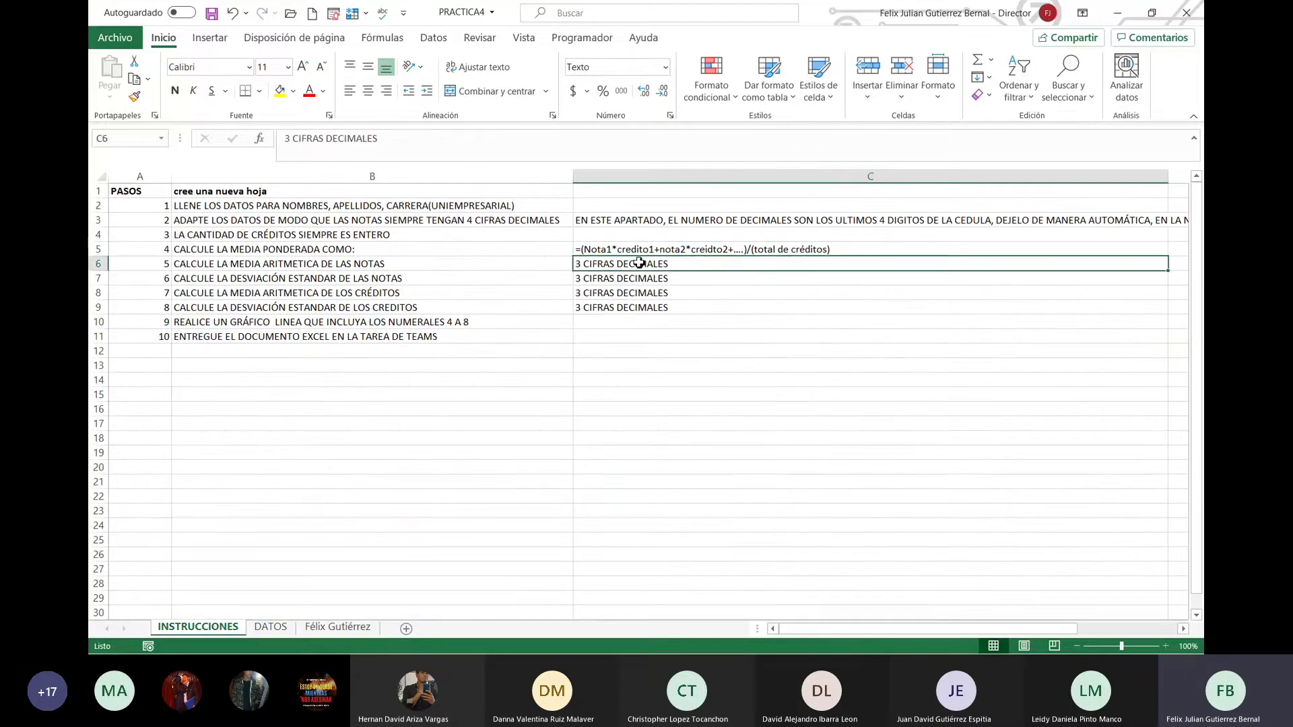
left_click_drag(644, 273, 695, 316)
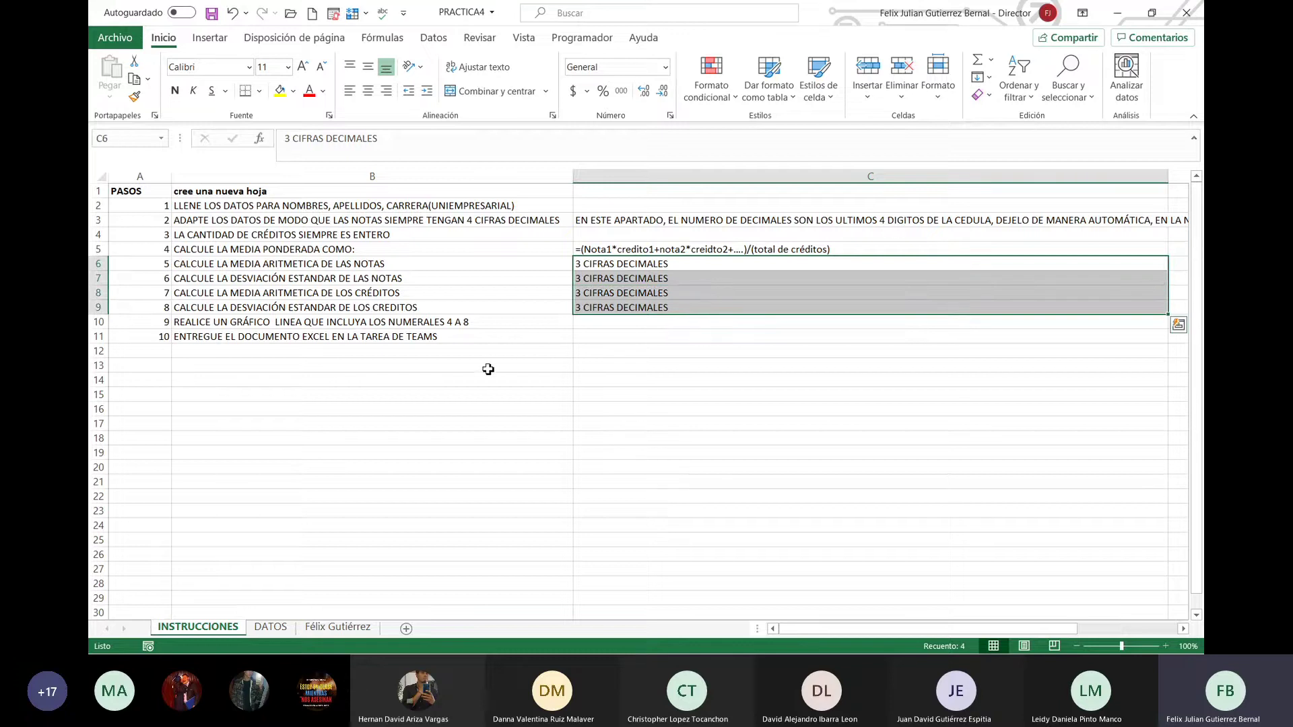
Step: Delete the Evaluación 1 line chart below the grade table and switch back to INSTRUCCIONES
left_click(345, 629)
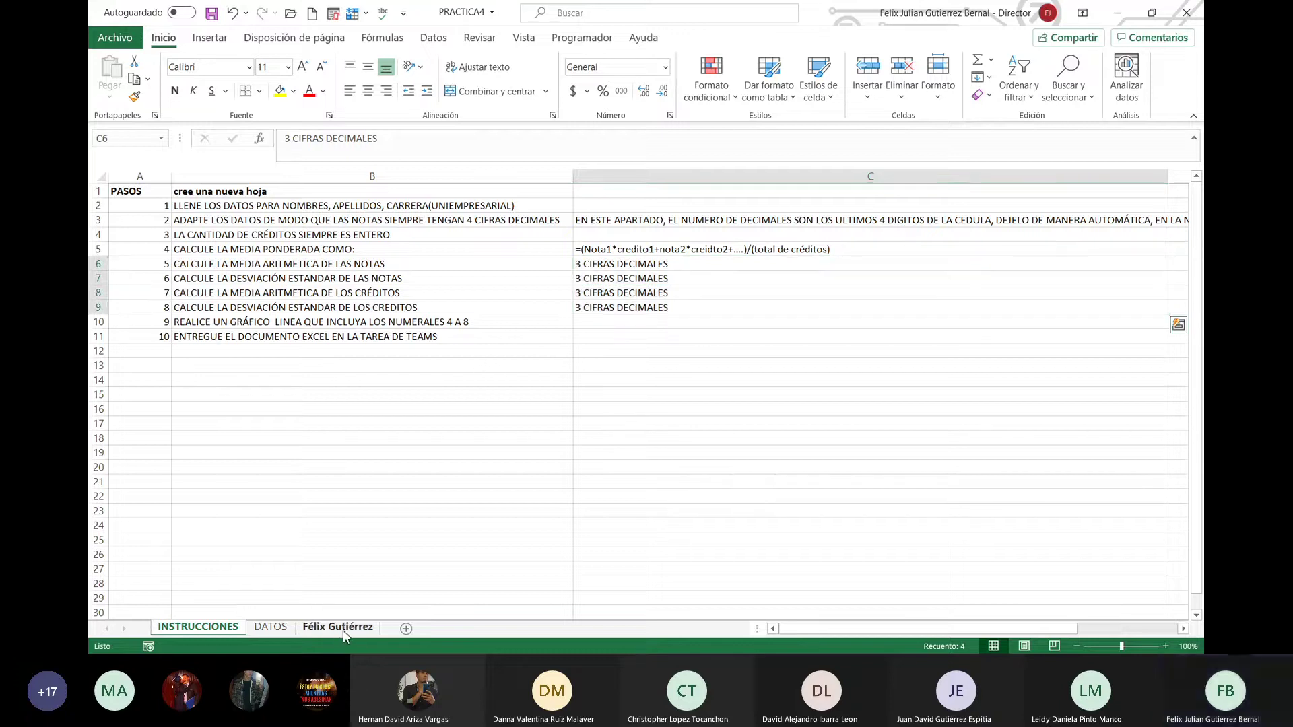
scroll(852, 499, "up", 1)
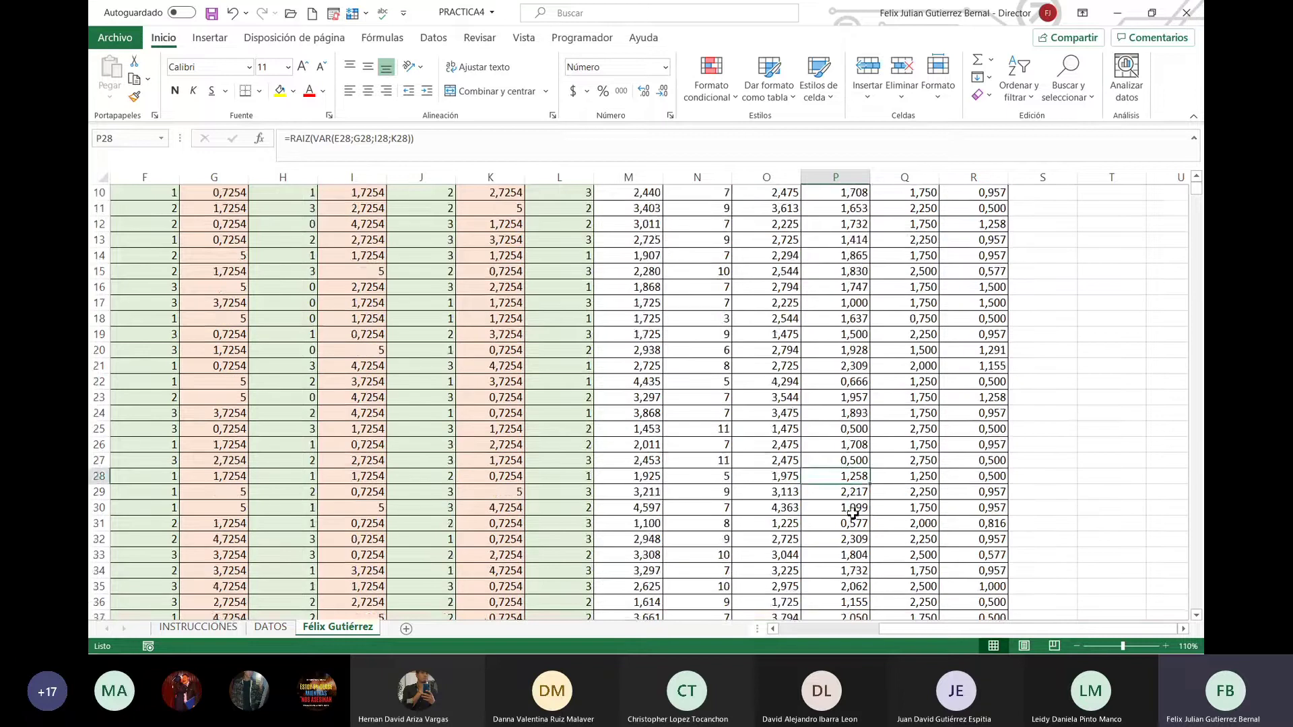
scroll(853, 513, "down", 8)
scroll(852, 525, "down", 9)
scroll(852, 526, "down", 9)
scroll(852, 526, "down", 3)
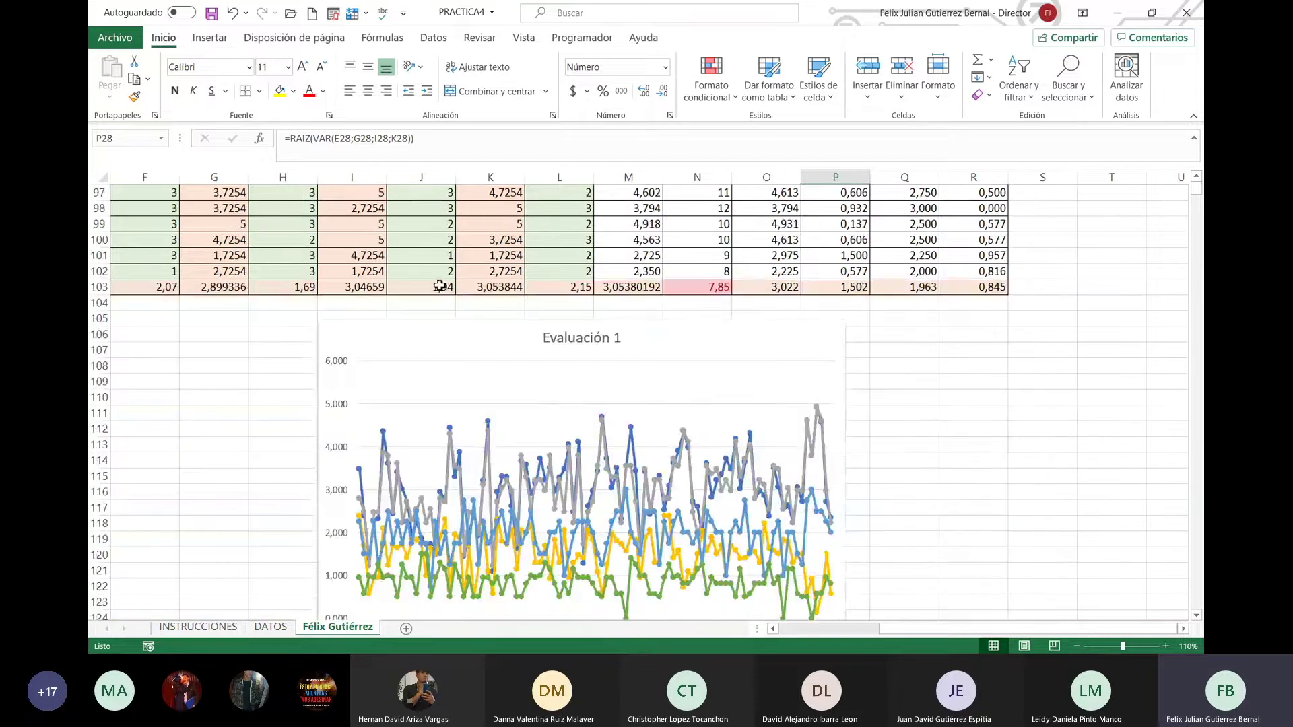
left_click(778, 335)
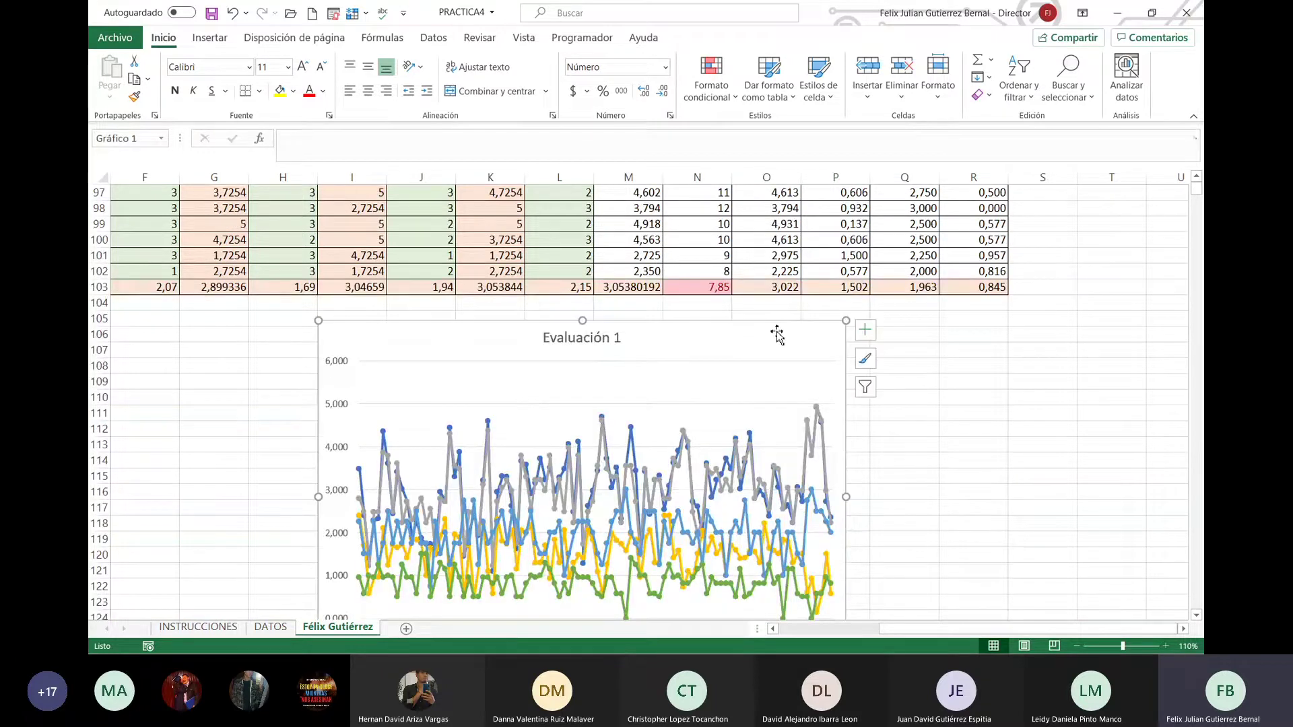
key("Delete")
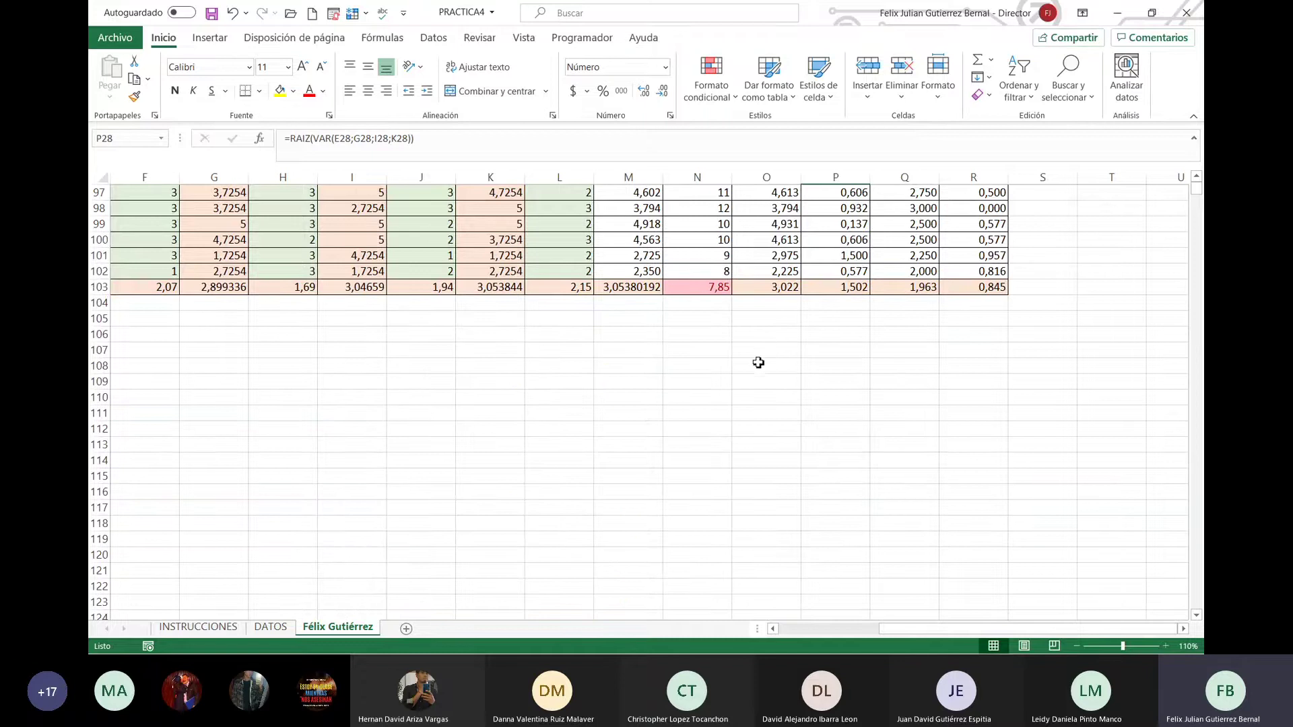
left_click(270, 627)
left_click(198, 627)
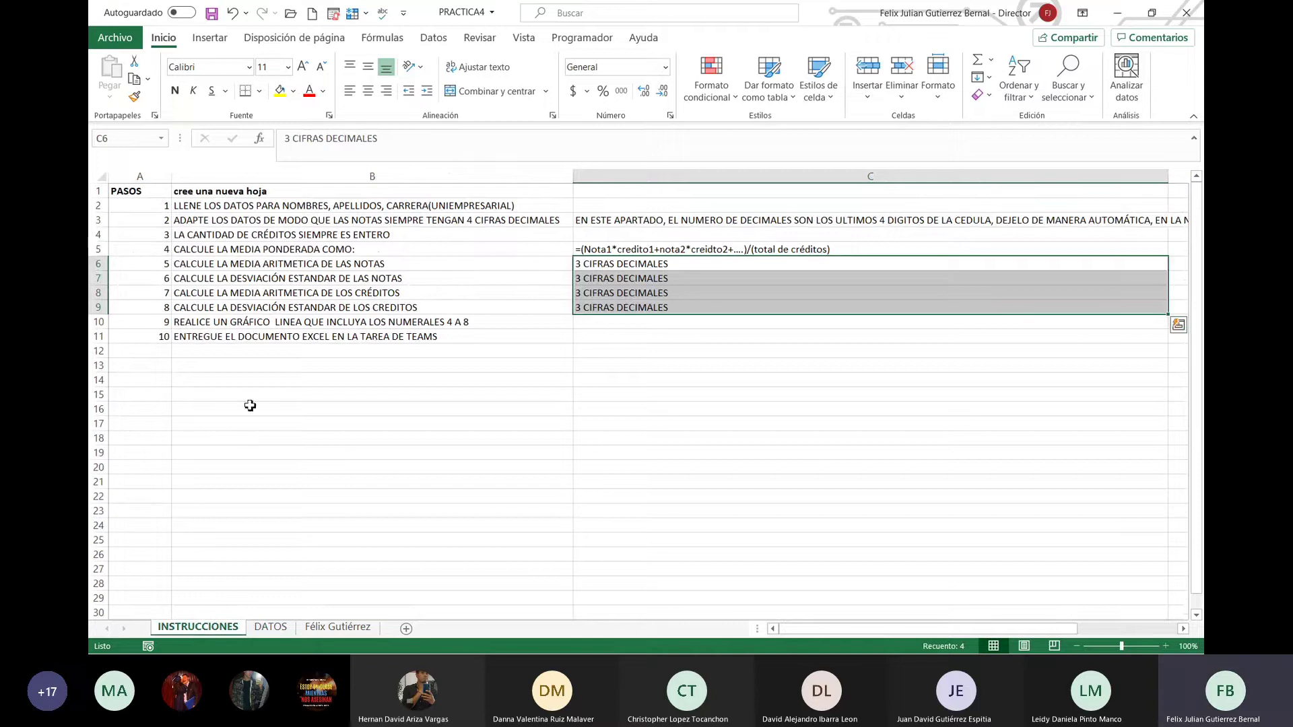
Step: Select instruction steps 4 to 8 (B5:B9) on INSTRUCCIONES, then return to the grade sheet
left_click(196, 251)
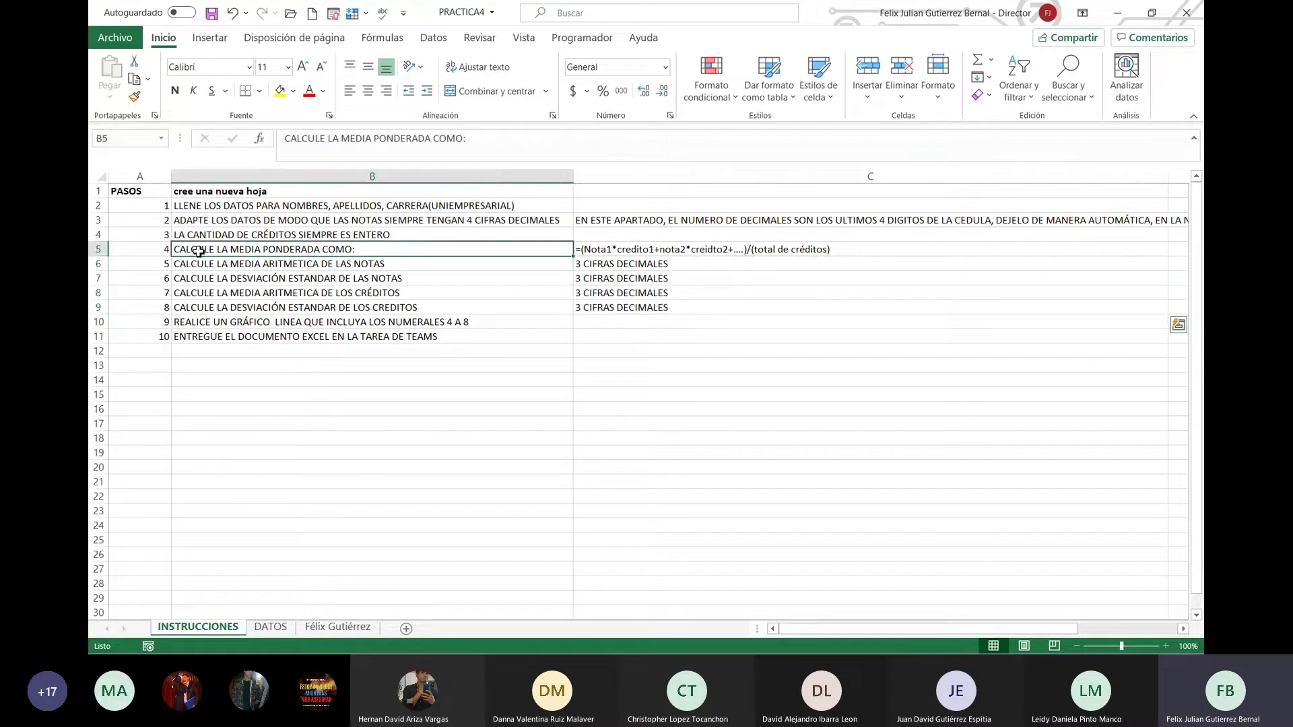
left_click_drag(198, 252, 207, 276)
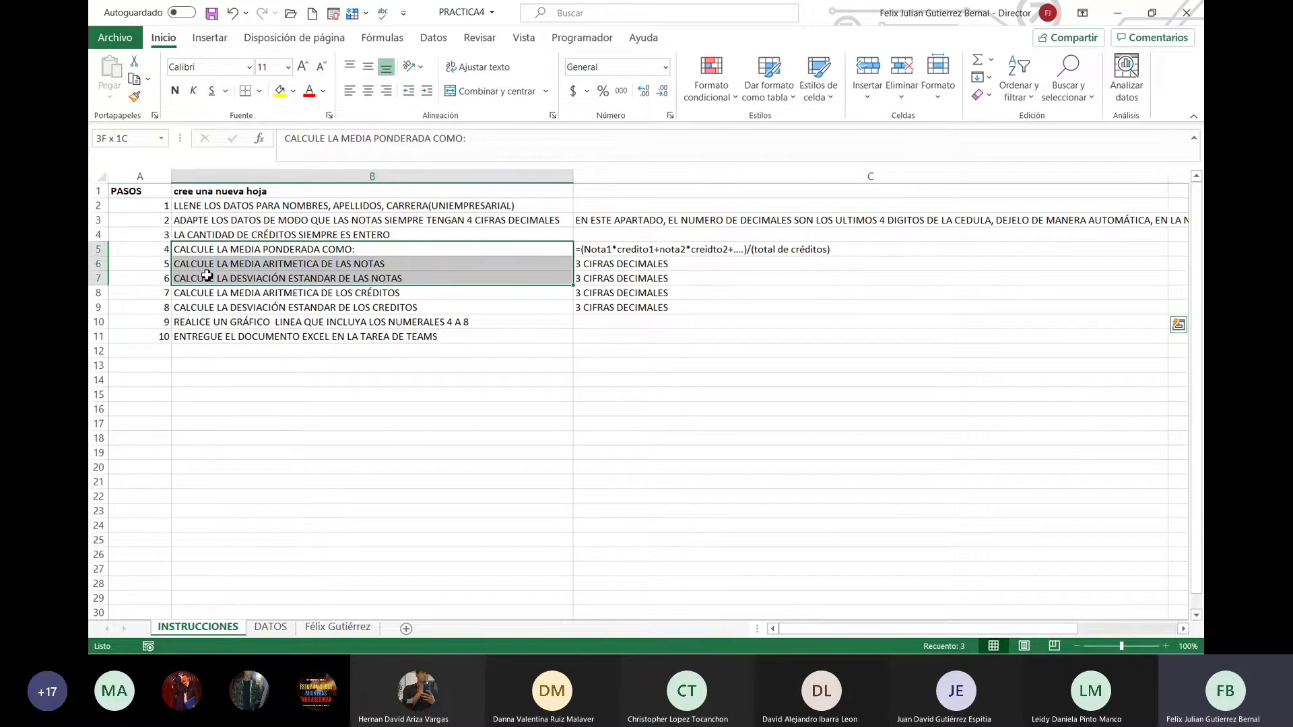
left_click_drag(206, 276, 212, 289)
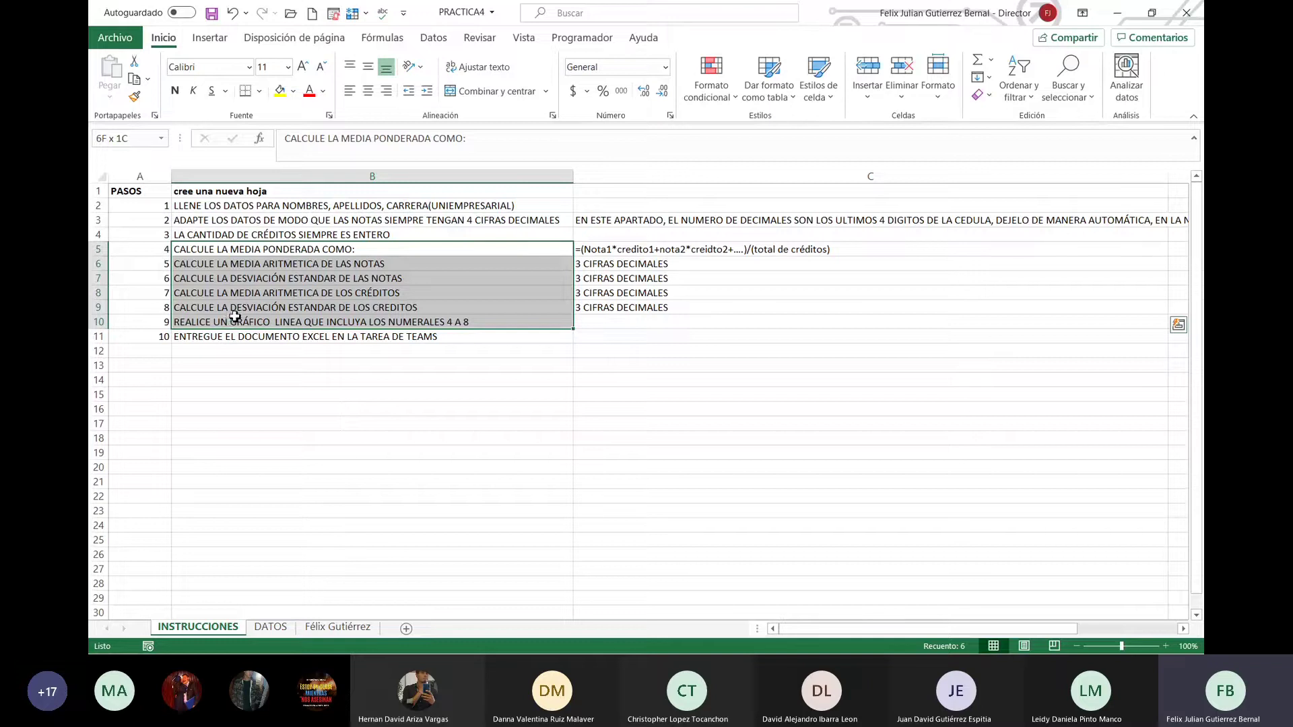
left_click_drag(229, 317, 237, 311)
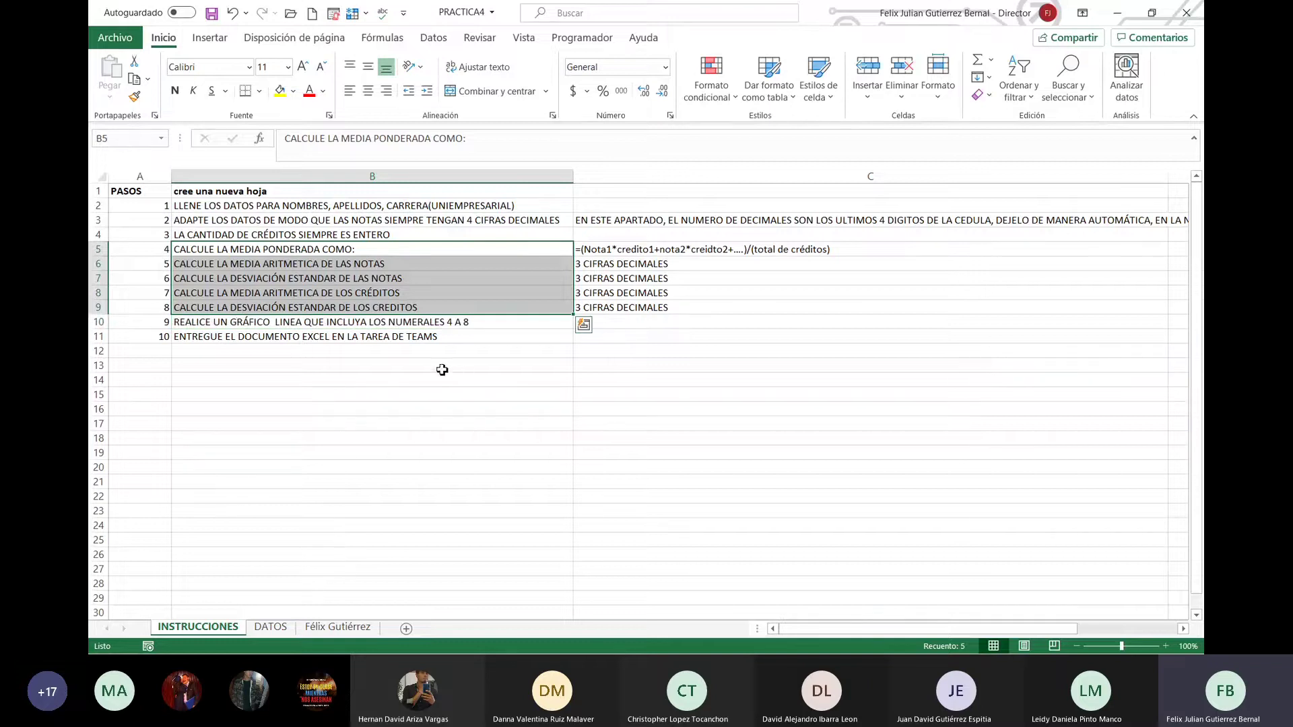
left_click(363, 627)
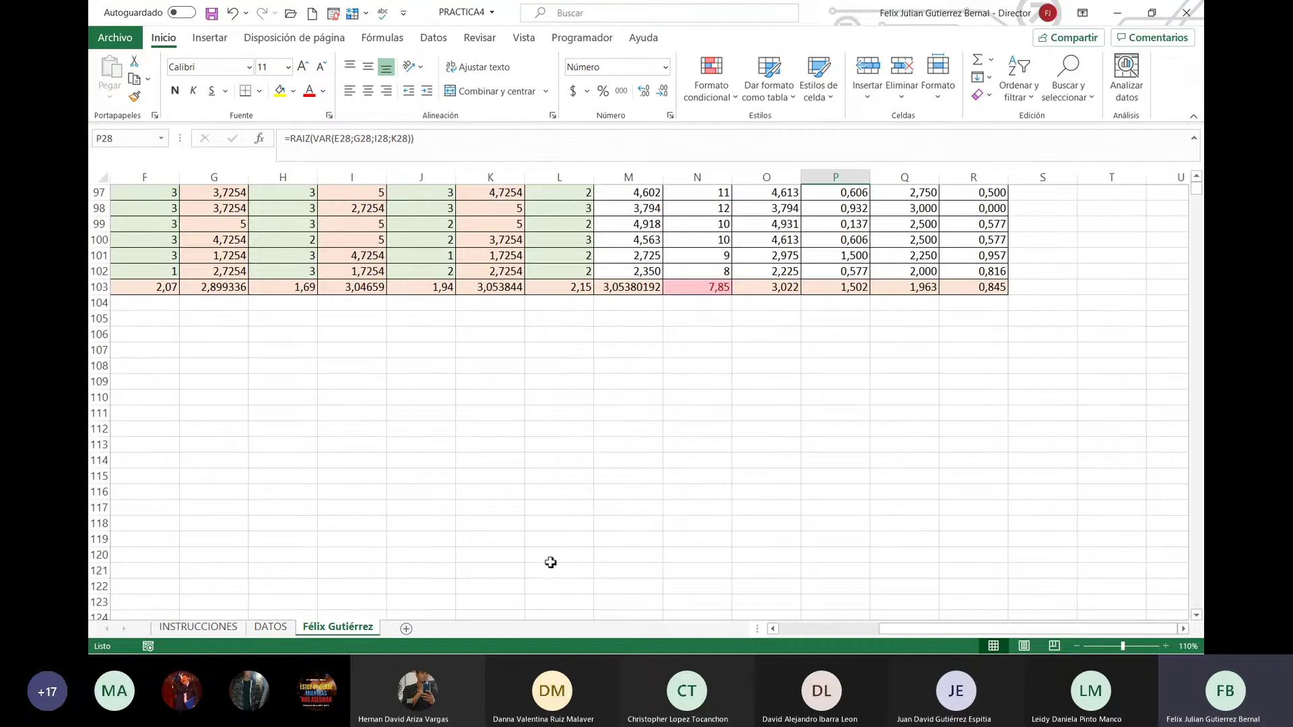
Step: Select M2:R102, from promedio ponderado to the credits DESV STD, and bring up the Insertar chart tools
scroll(549, 563, "up", 10)
scroll(560, 563, "up", 10)
scroll(592, 569, "up", 9)
scroll(601, 571, "up", 3)
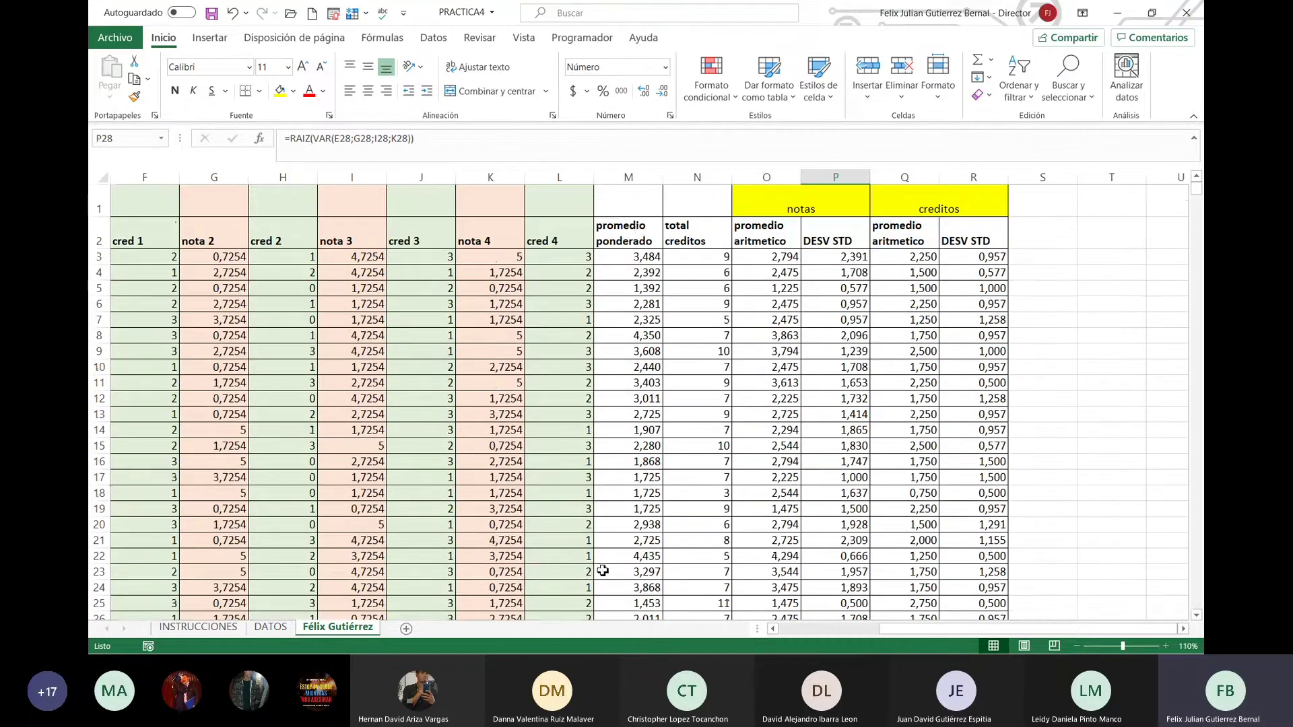
left_click(644, 233)
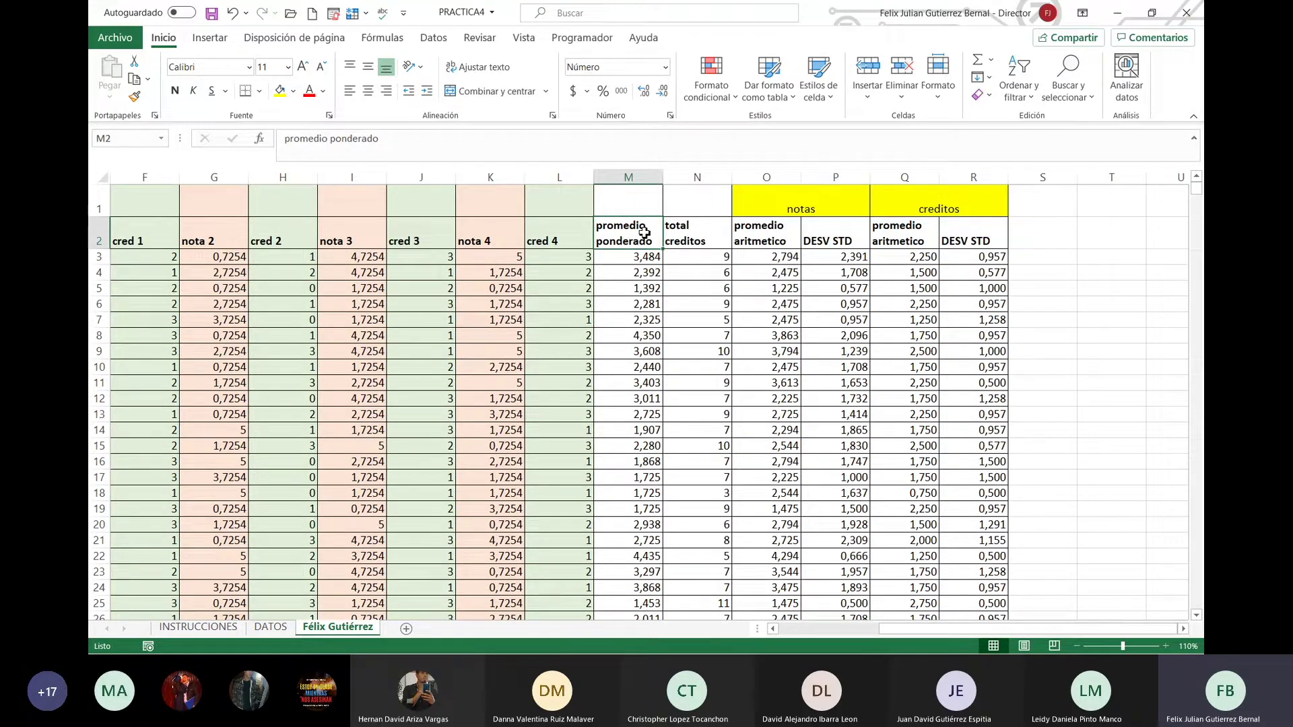
mouse_move(661, 247)
left_mouse_down()
mouse_move(945, 363)
mouse_move(961, 650)
left_mouse_up()
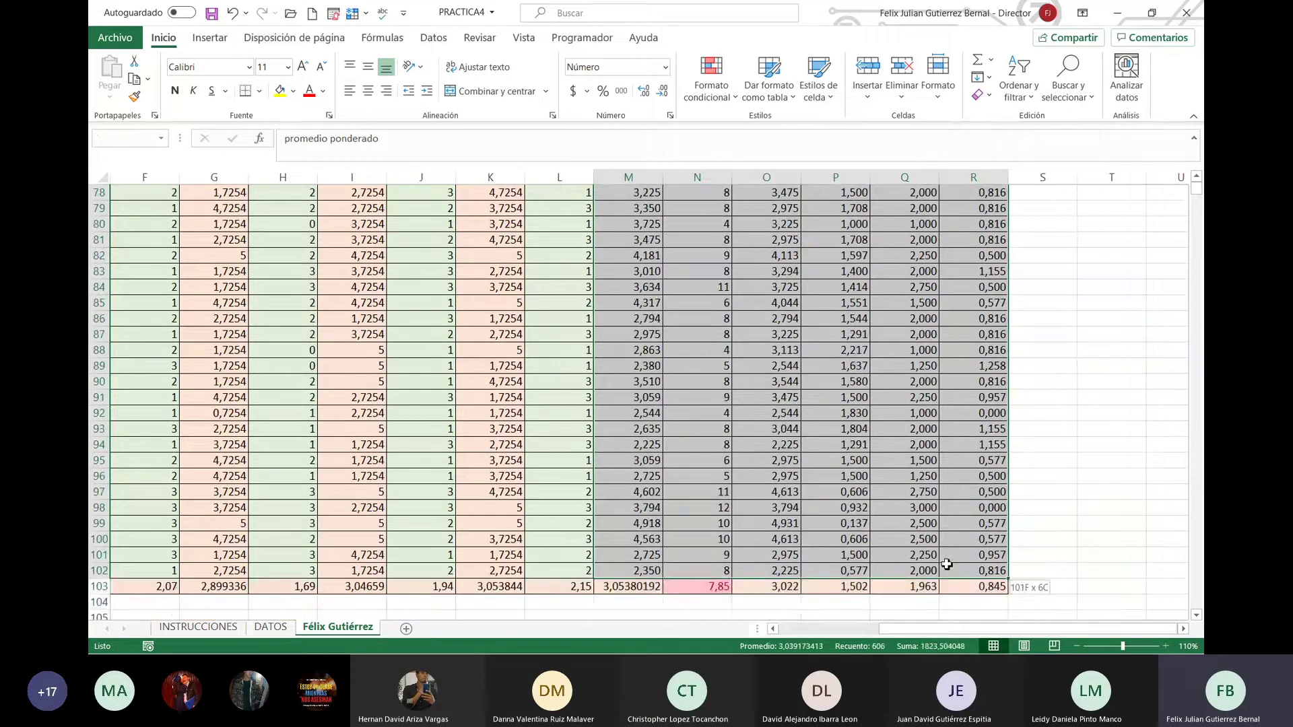
left_click_drag(961, 650, 943, 571)
scroll(935, 519, "up", 2)
scroll(935, 519, "up", 8)
scroll(933, 515, "up", 8)
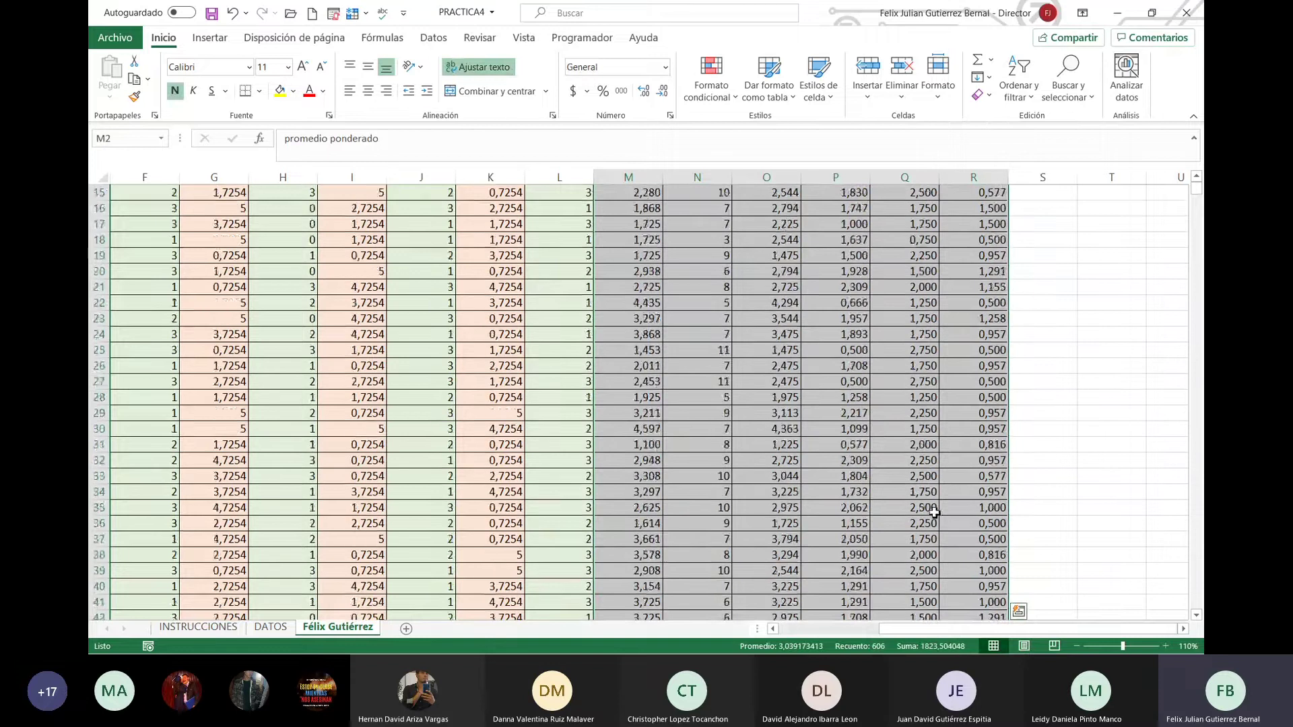
scroll(933, 515, "up", 8)
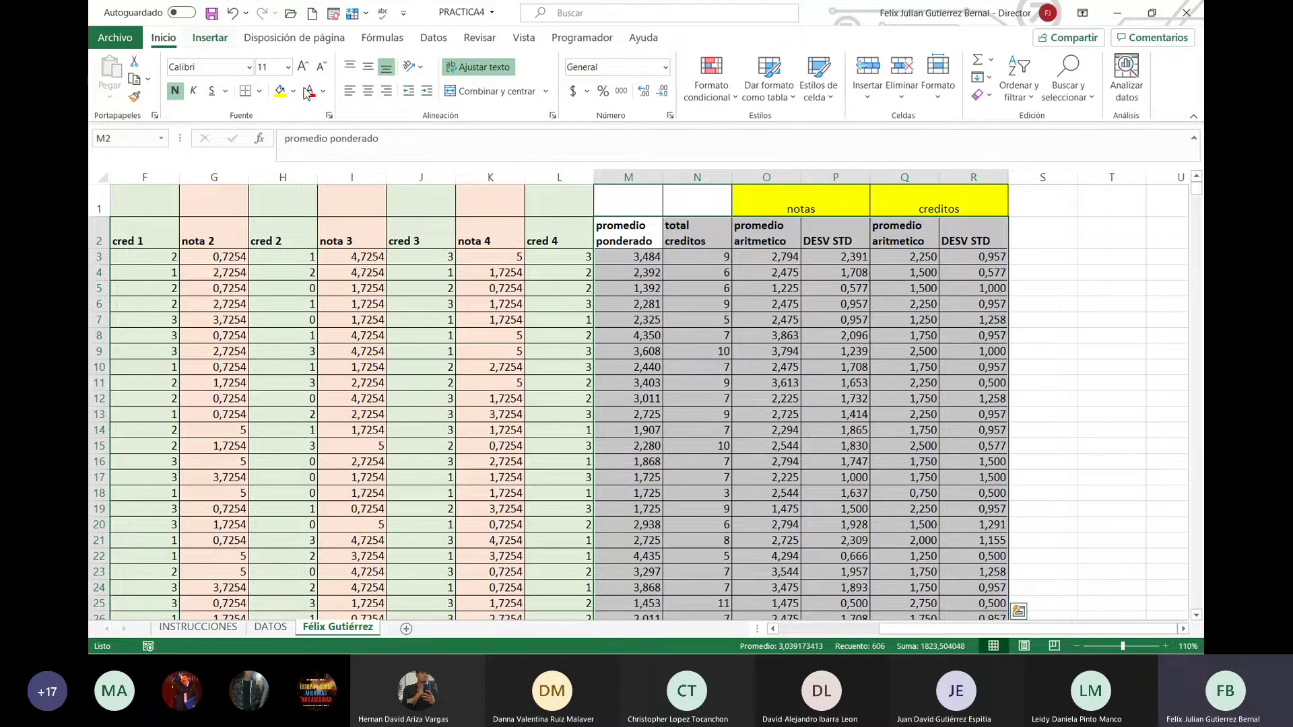
left_click(210, 38)
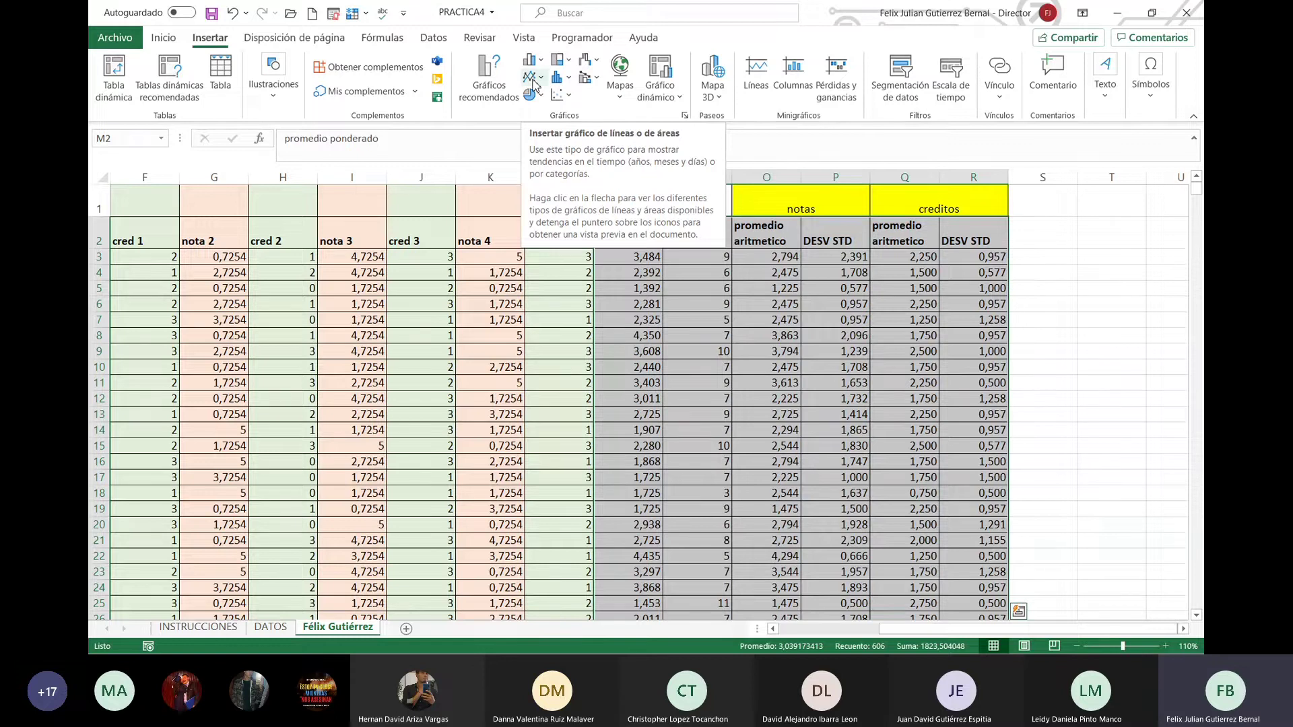
Step: Insert a Línea con marcadores chart plotting the selected result columns
left_click(536, 79)
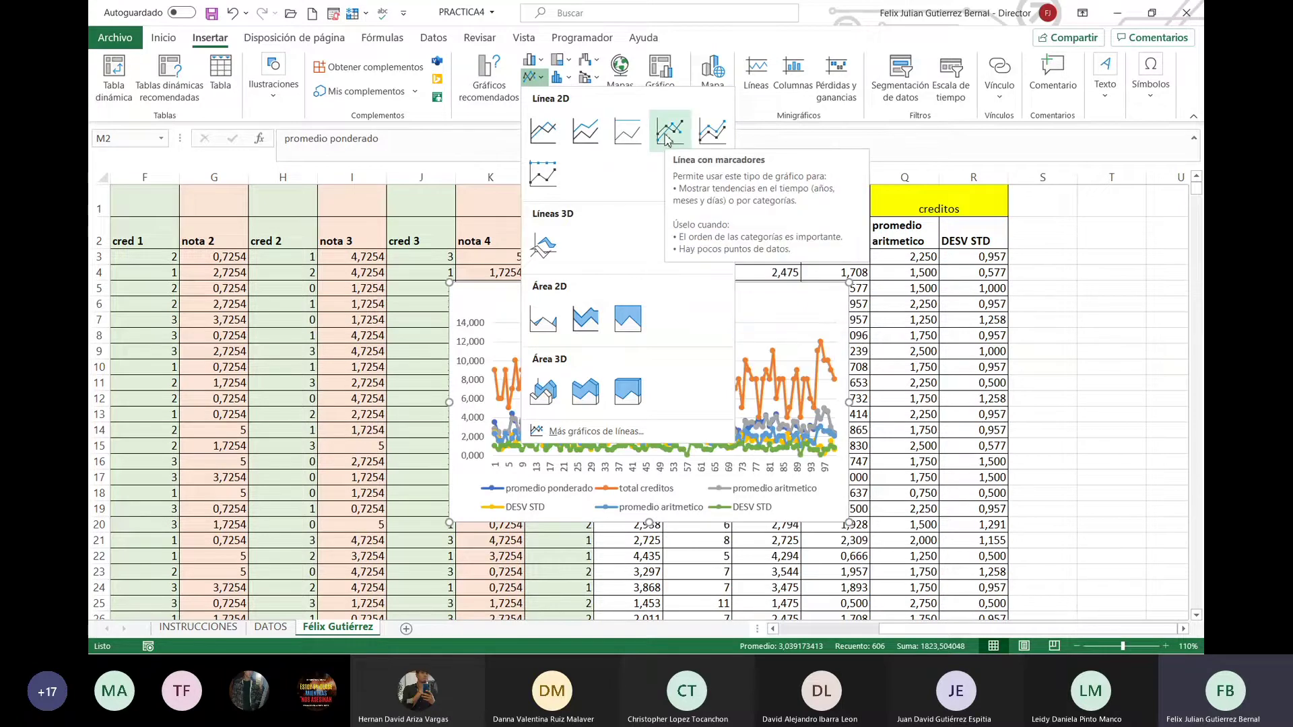
left_click(665, 138)
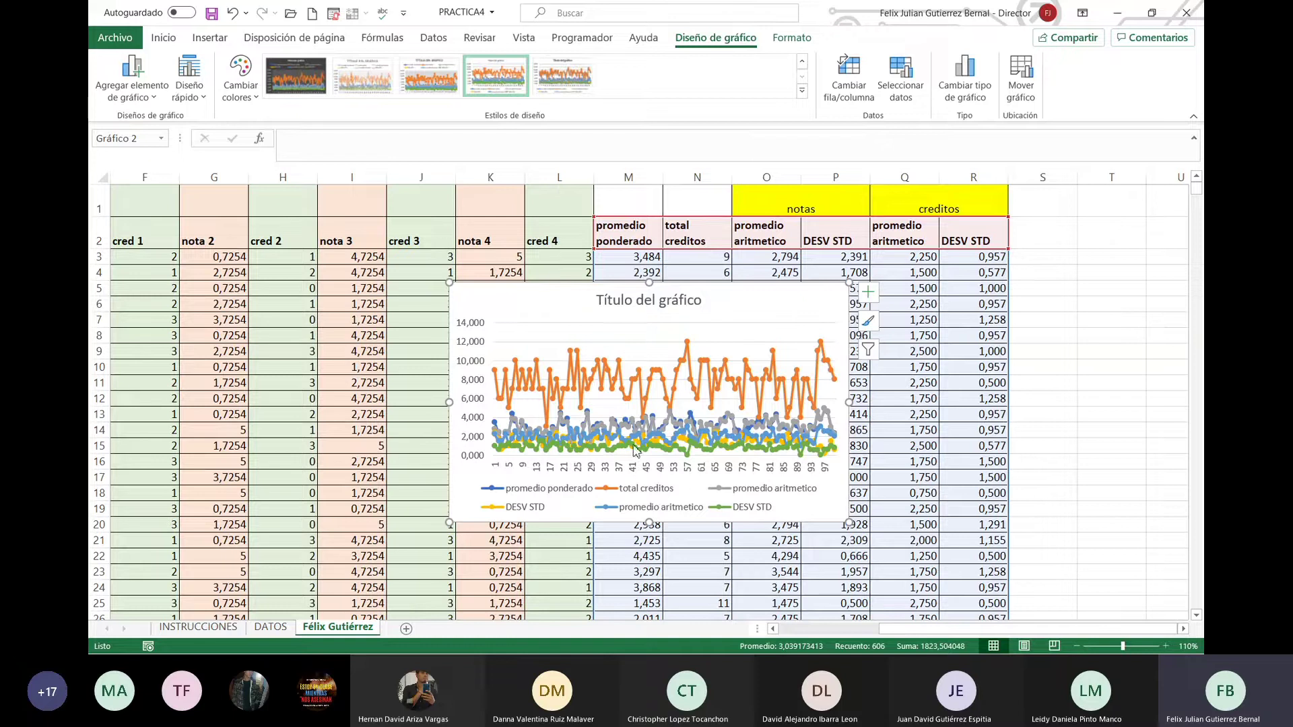
Step: Remove the total creditos series and retitle the chart 'graficos notas y creditos'
left_click(620, 384)
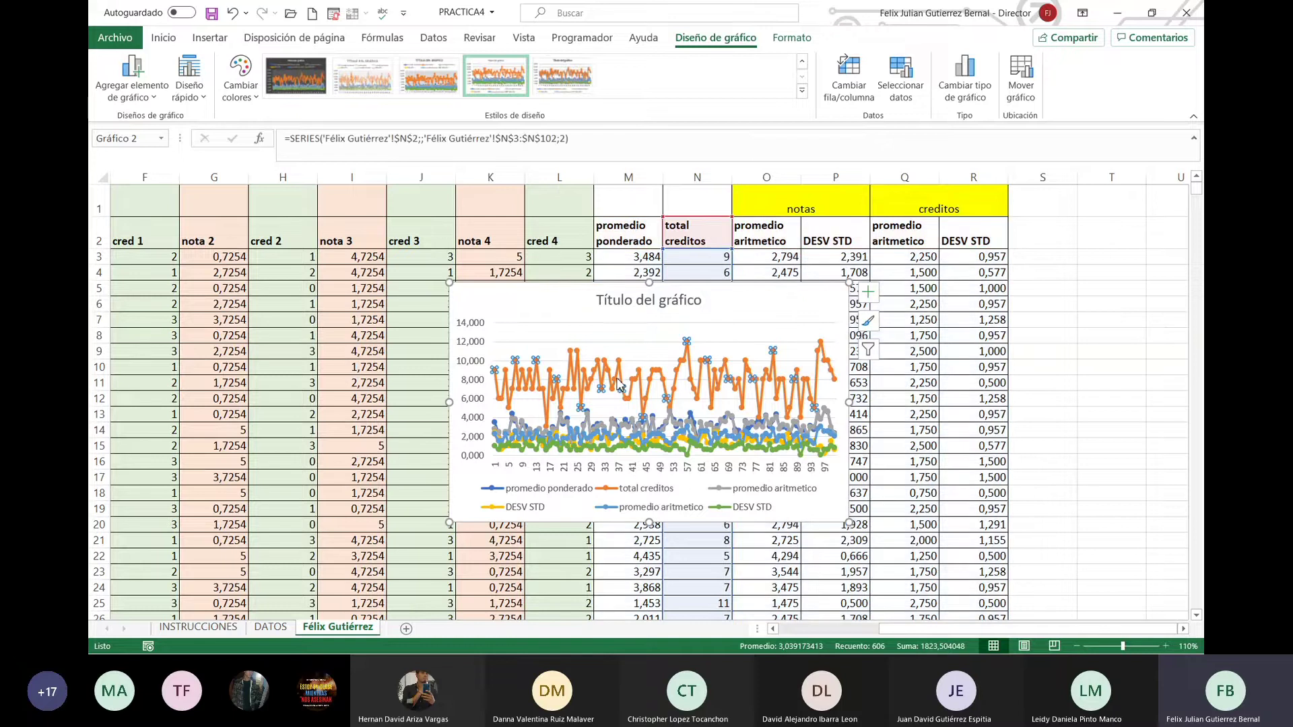
key("Delete")
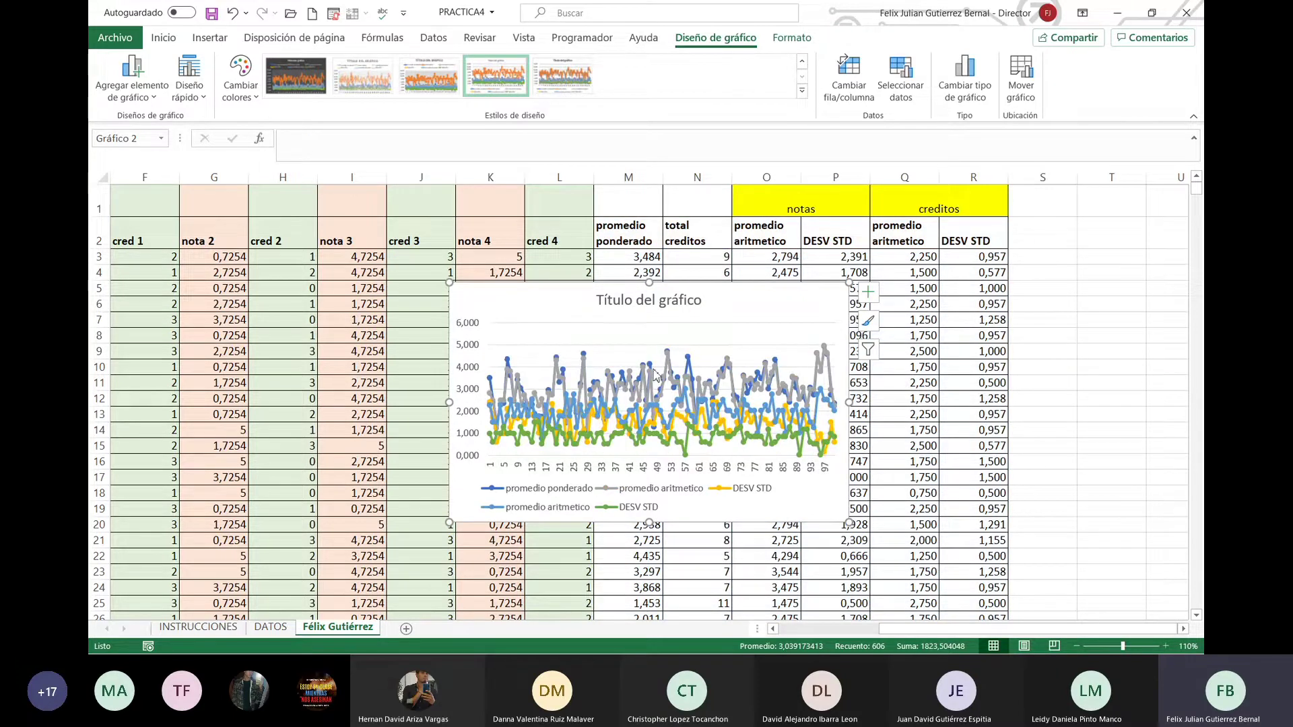
left_click(679, 300)
left_click(680, 300)
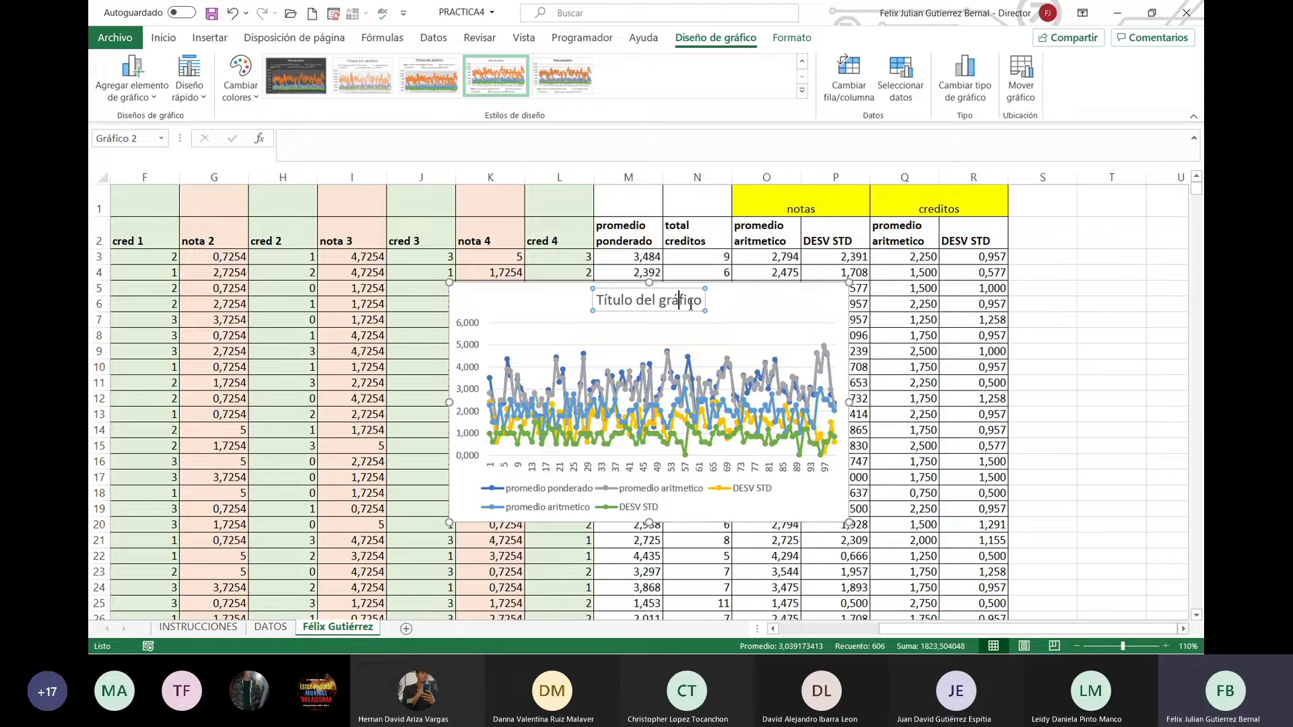
triple_click(689, 301)
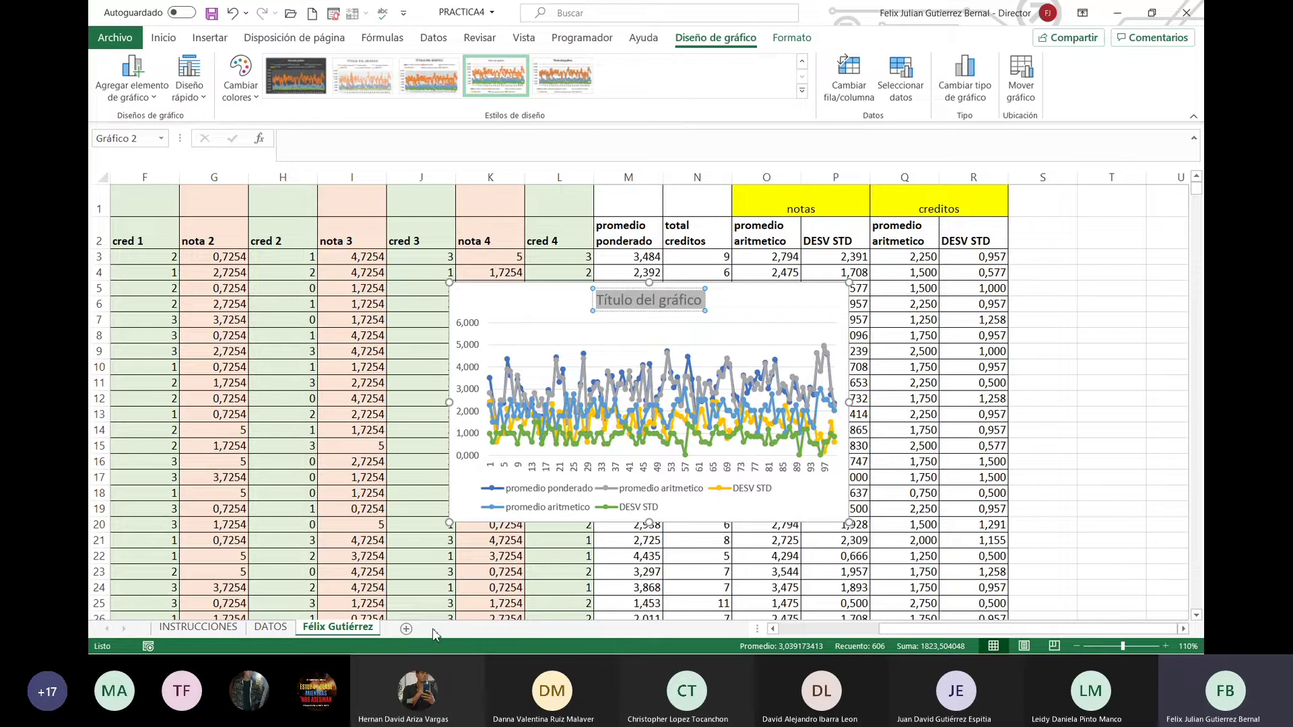
type("graficos n")
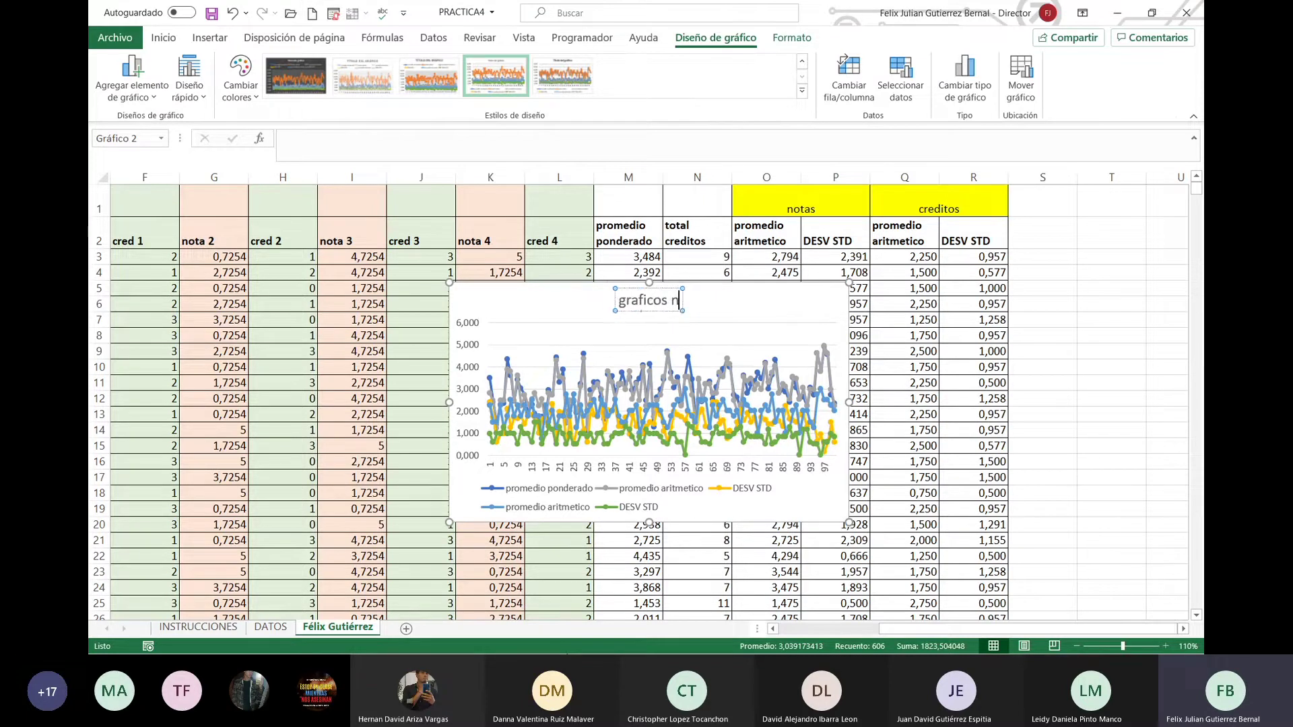
type("otas")
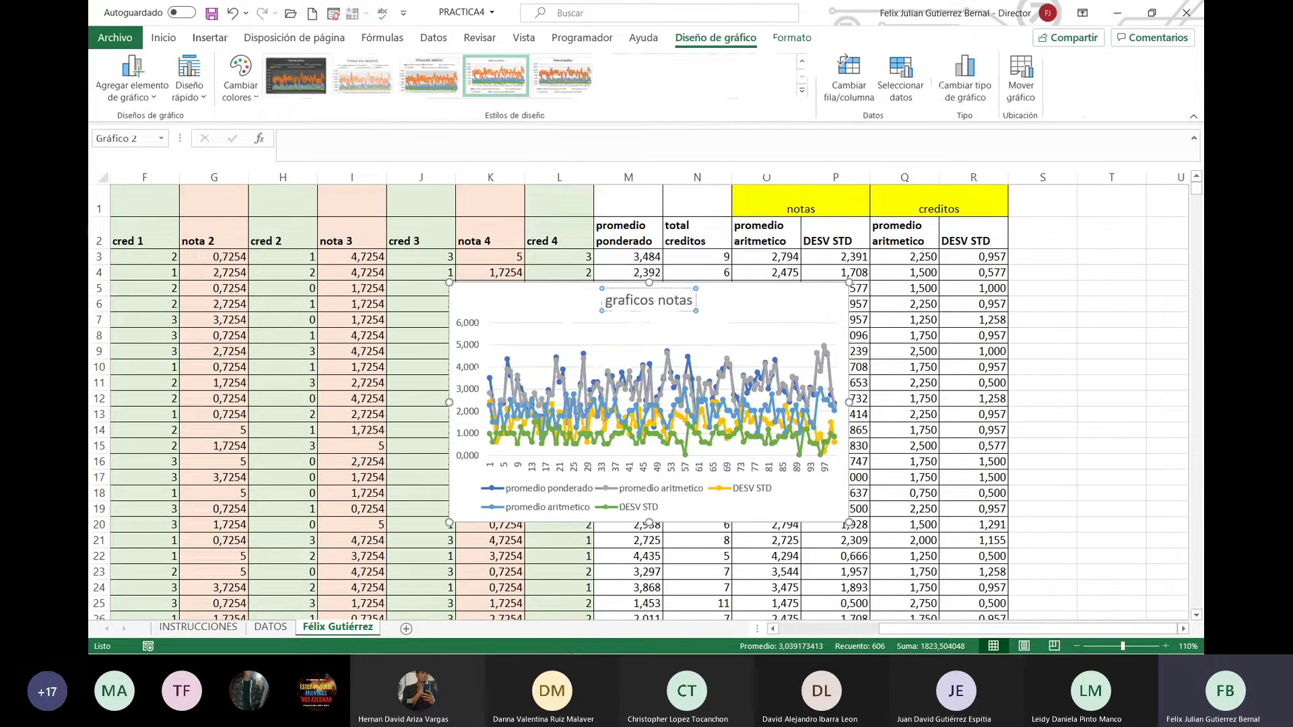
type(" y credit")
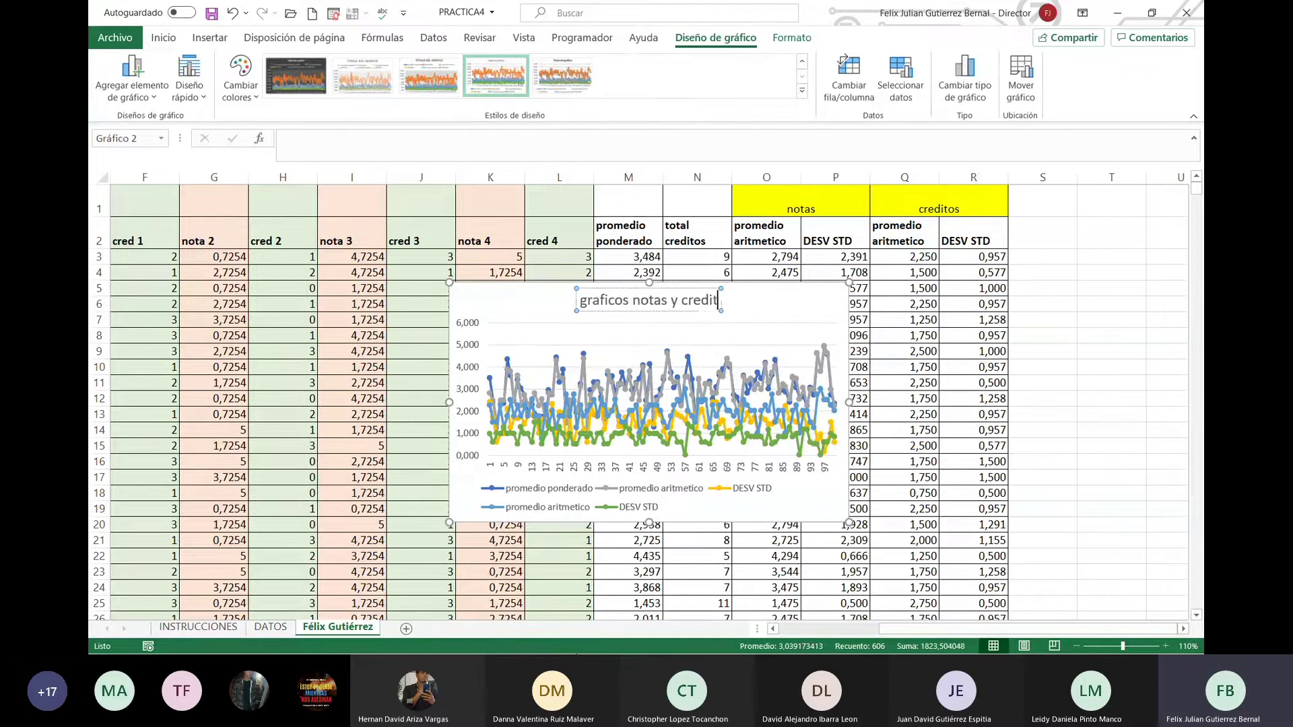
type("os")
key("Escape")
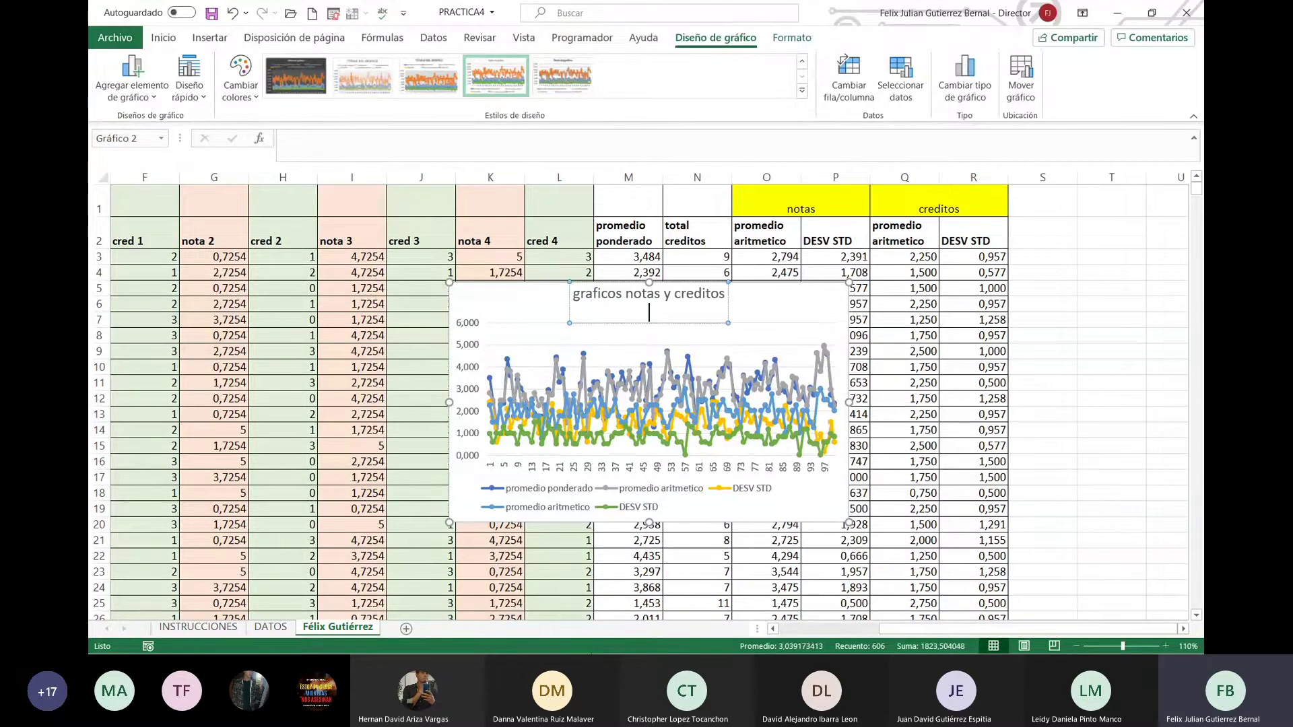
key("BackSpace")
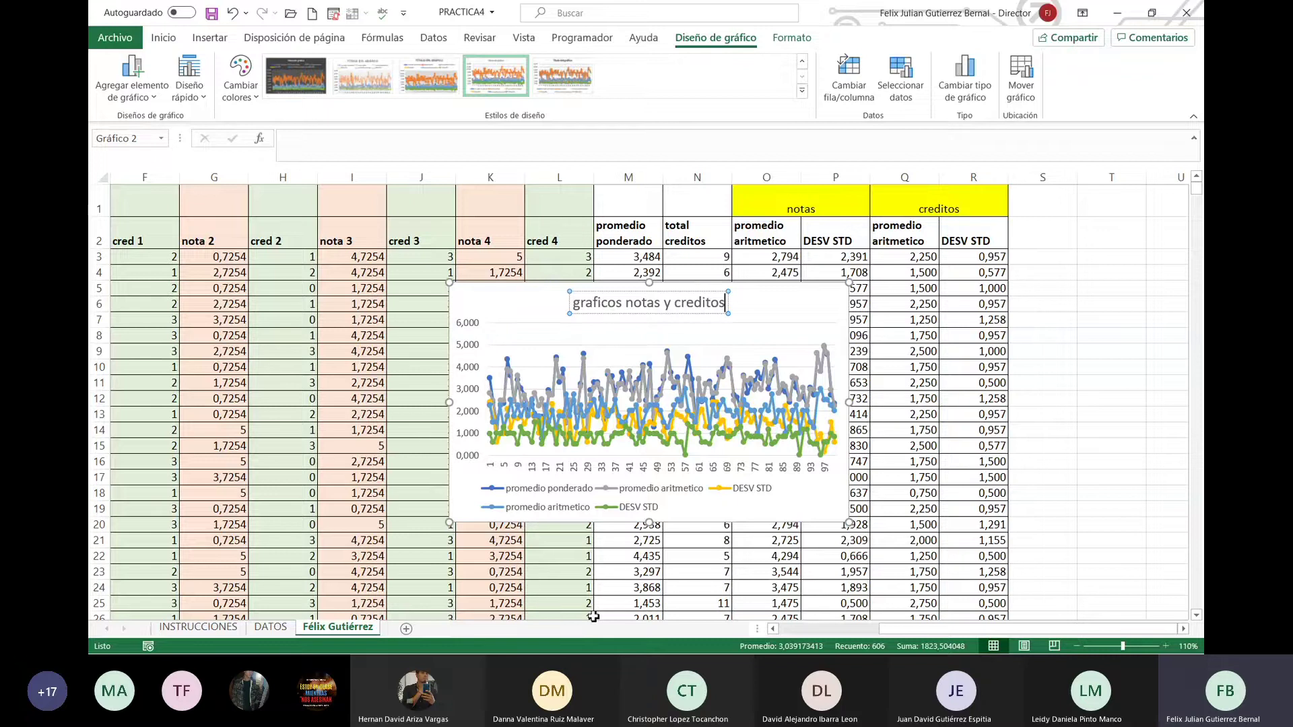
Step: Move the chart right over columns N–R and check the INSTRUCCIONES sheet
left_click(770, 304)
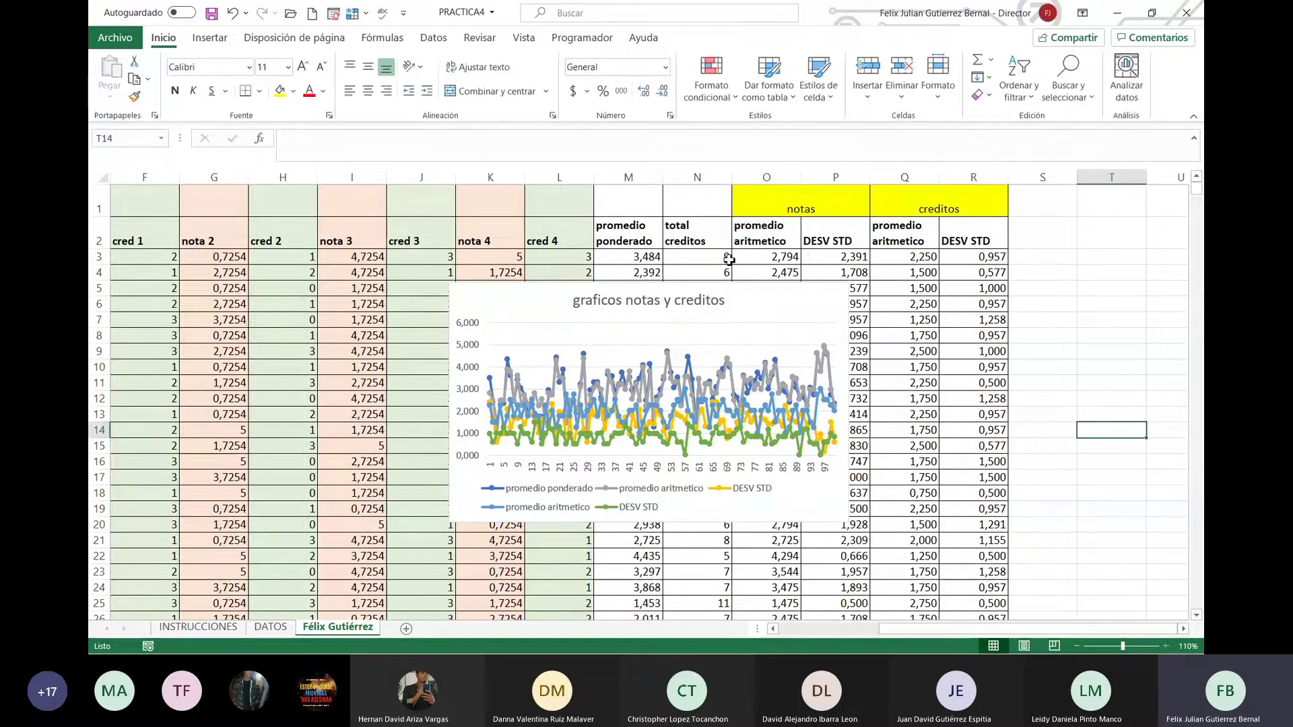
left_click_drag(769, 304, 981, 270)
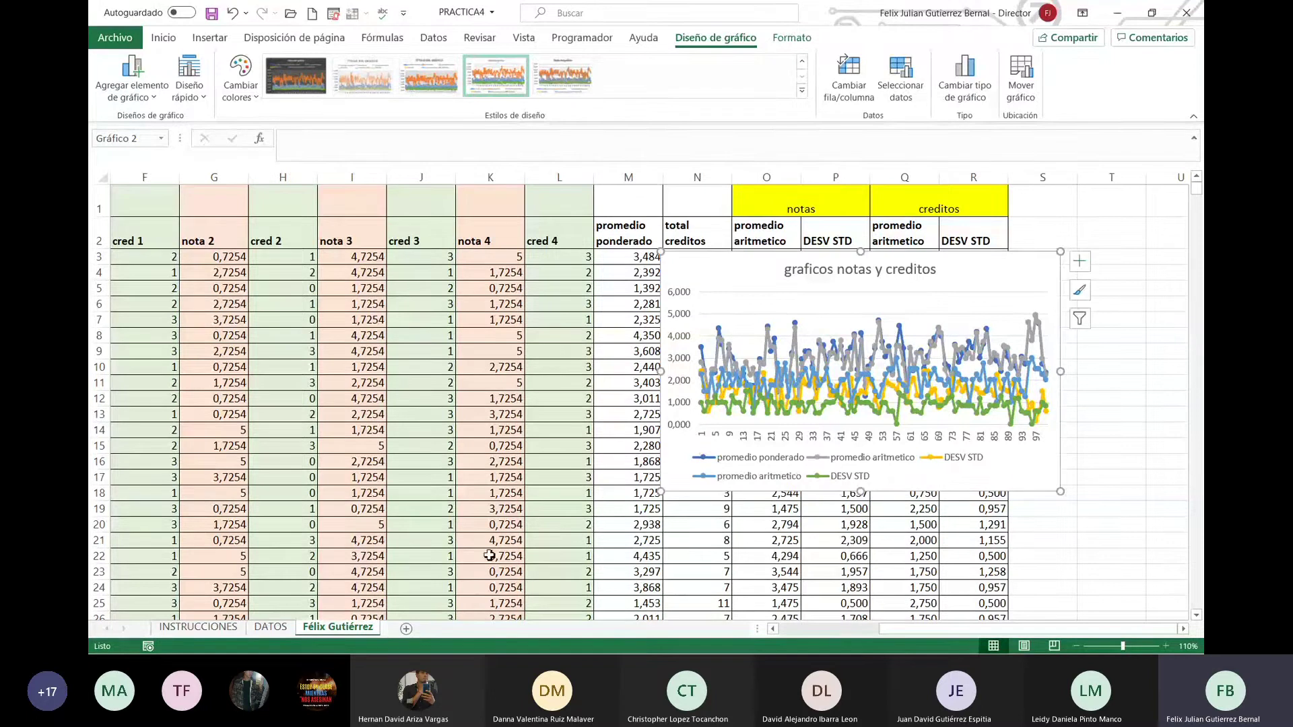
left_click(220, 631)
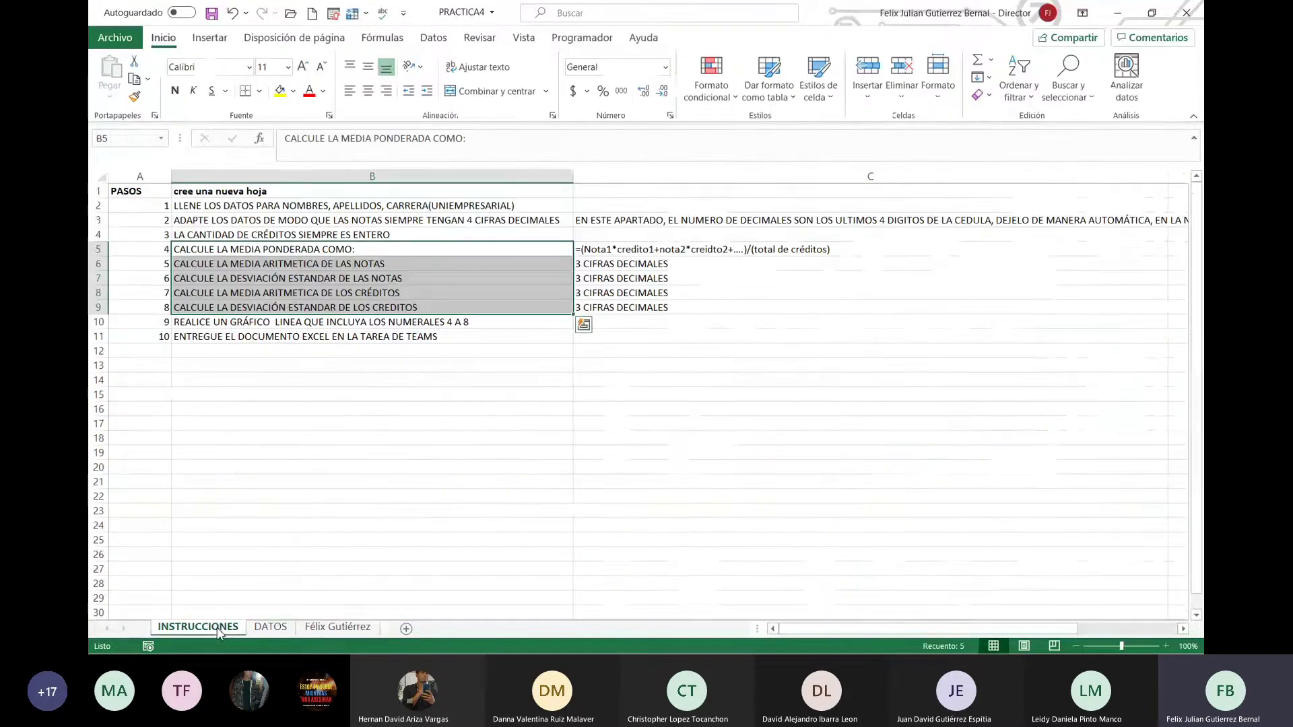
left_click(337, 627)
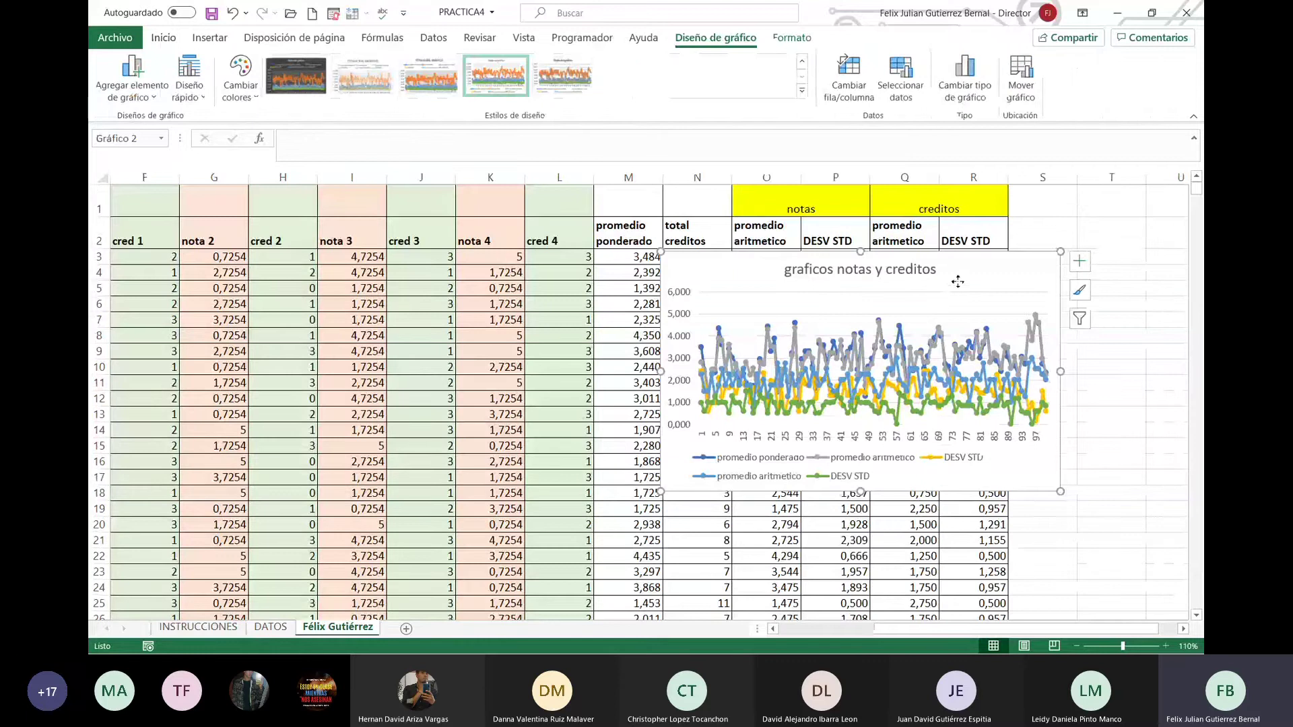
Step: Reposition the chart left over columns F–K so result columns M–R stay visible
left_click_drag(958, 282, 425, 330)
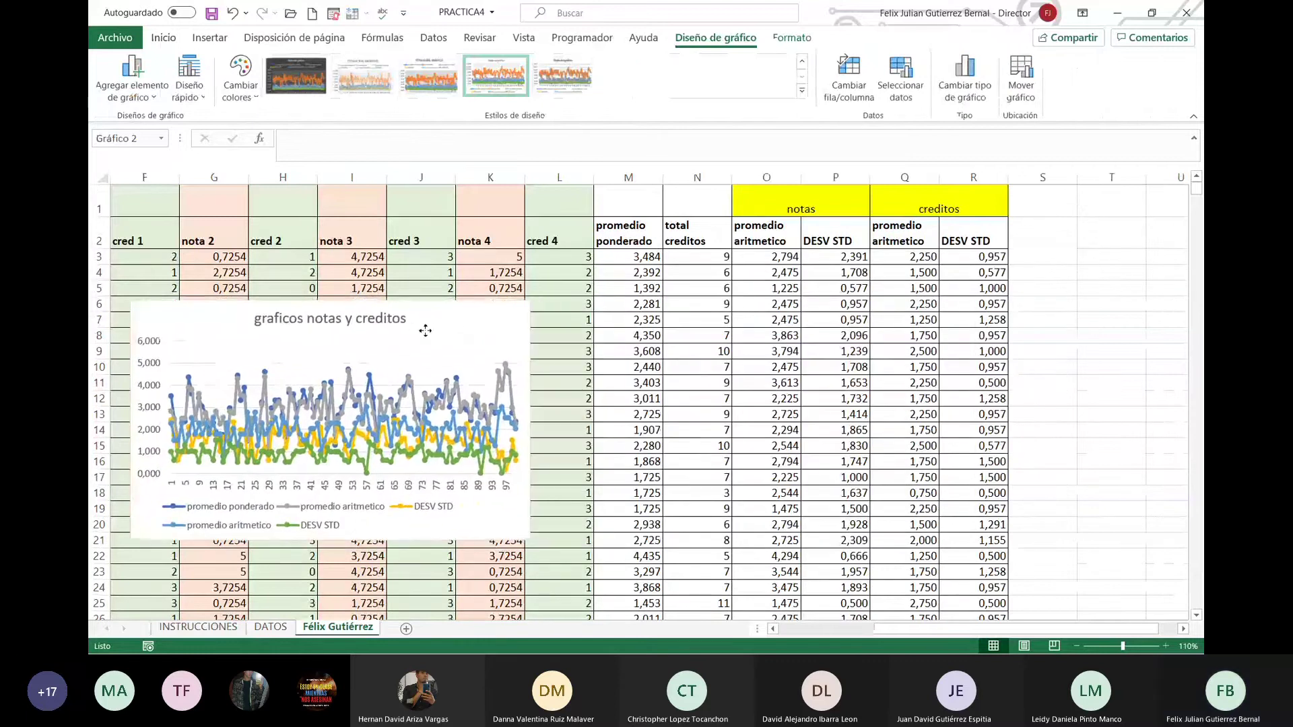
scroll(471, 440, "down", 6)
scroll(471, 439, "down", 5)
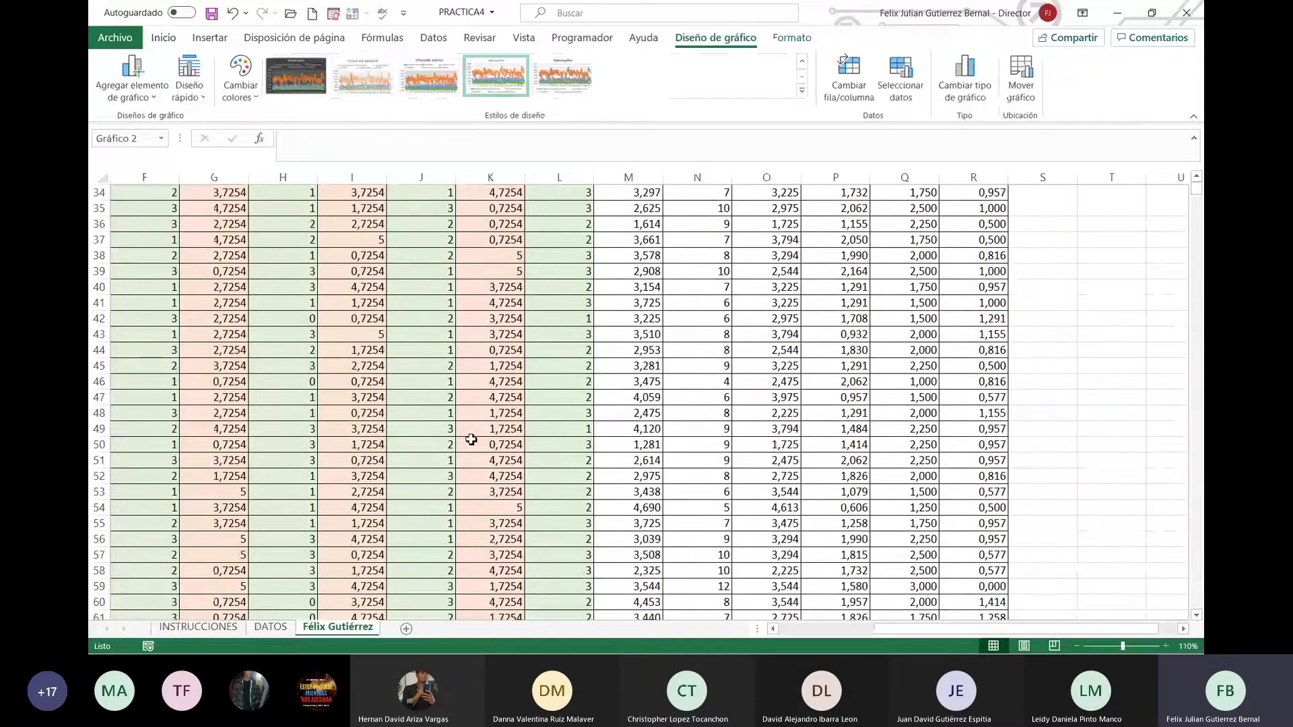
scroll(471, 439, "down", 10)
scroll(471, 439, "down", 10)
scroll(473, 432, "down", 6)
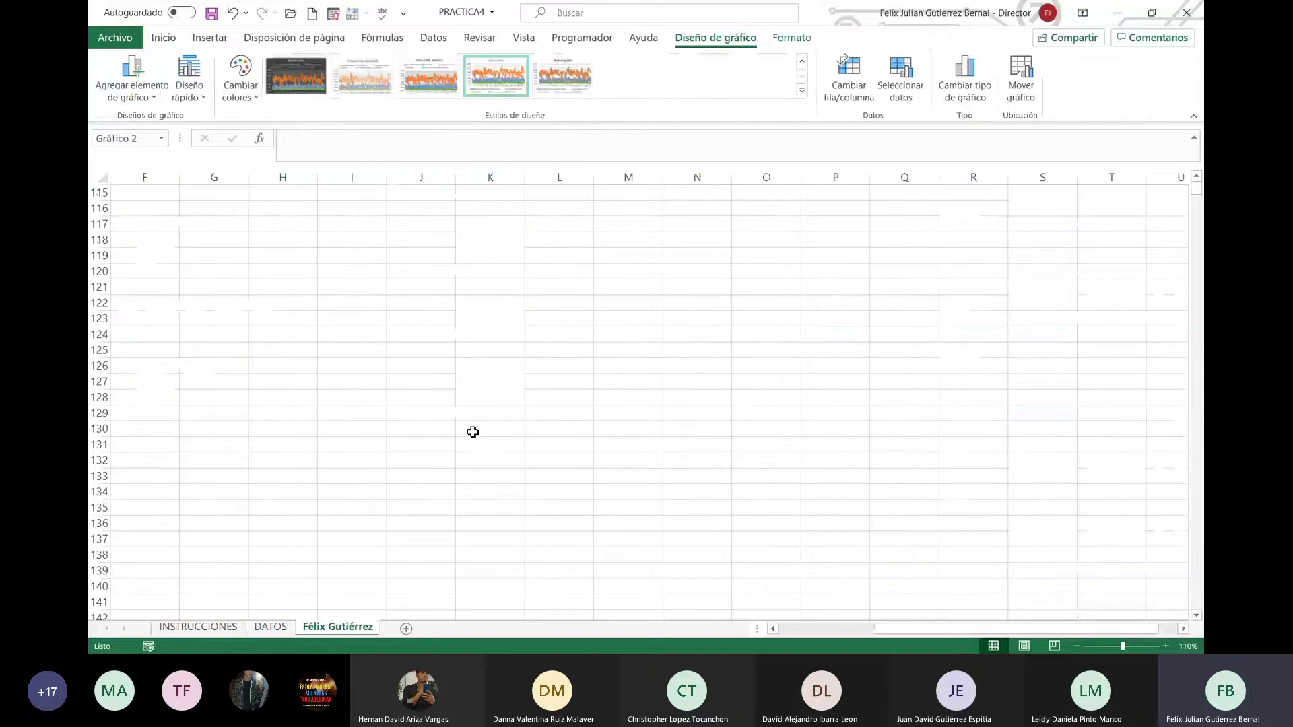
scroll(473, 432, "up", 20)
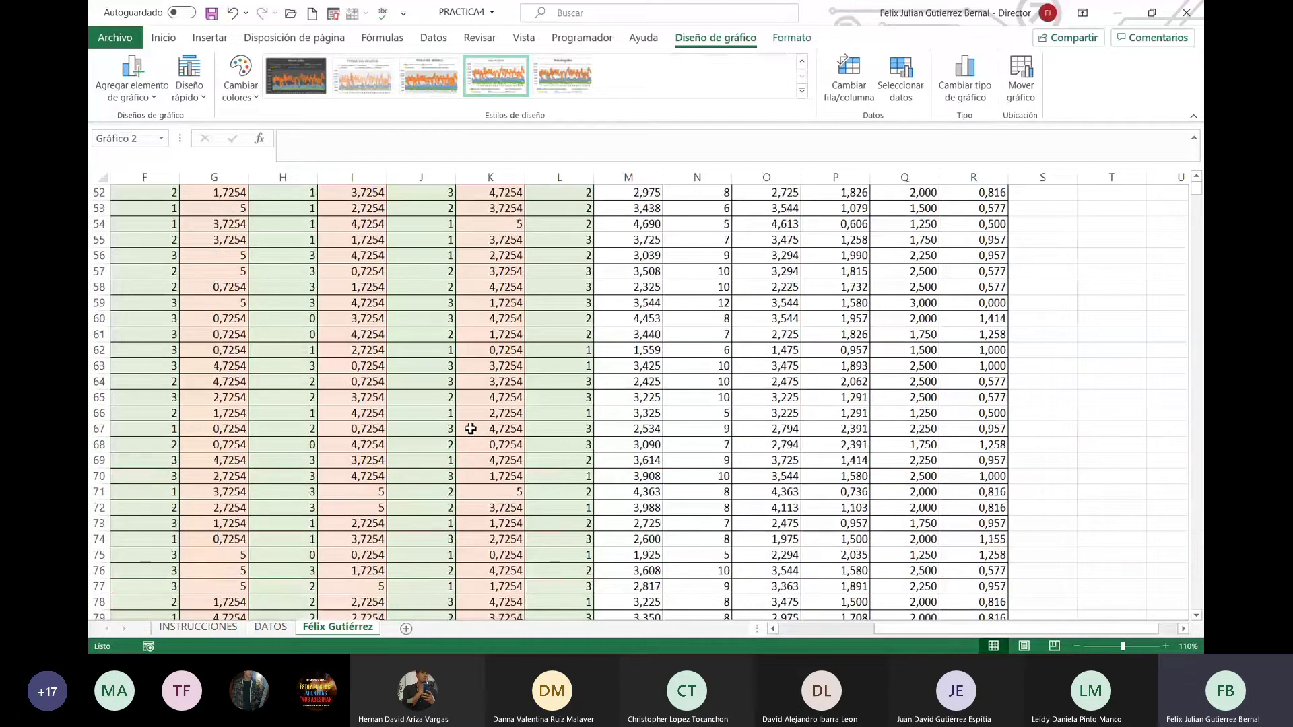
scroll(662, 416, "up", 4)
scroll(663, 415, "up", 4)
scroll(662, 415, "up", 3)
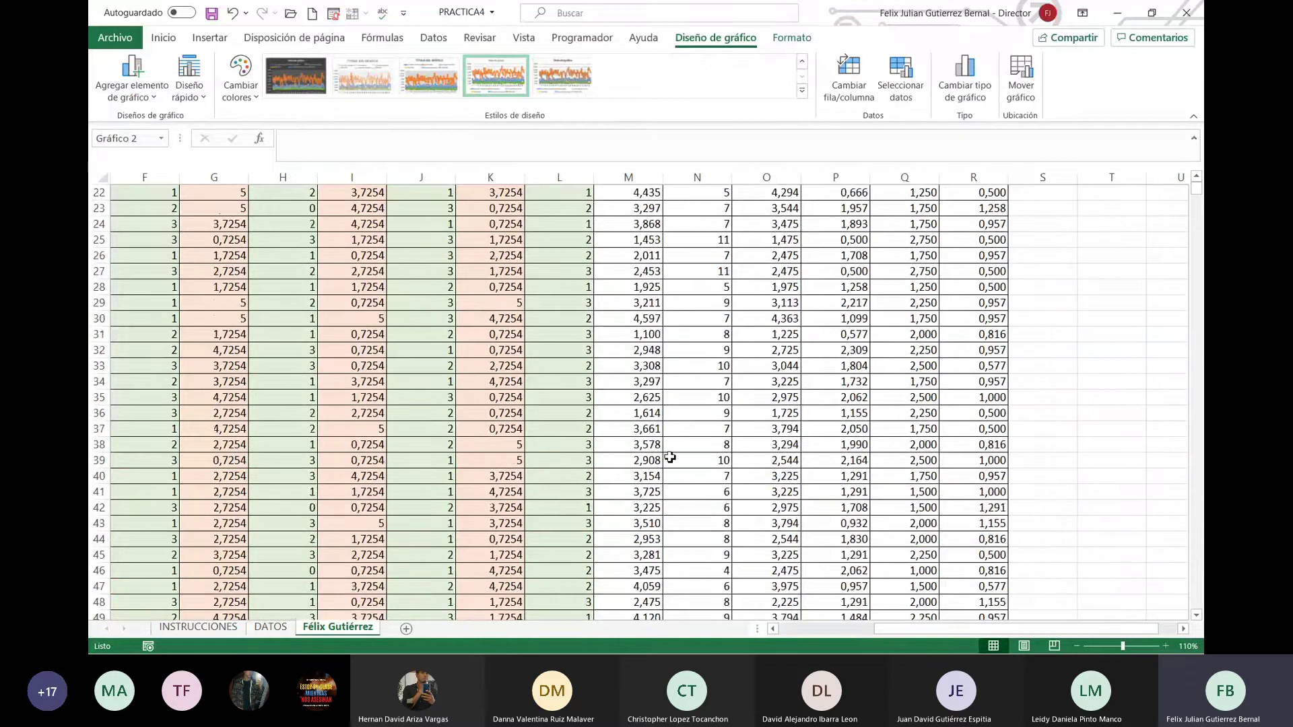
scroll(671, 457, "up", 6)
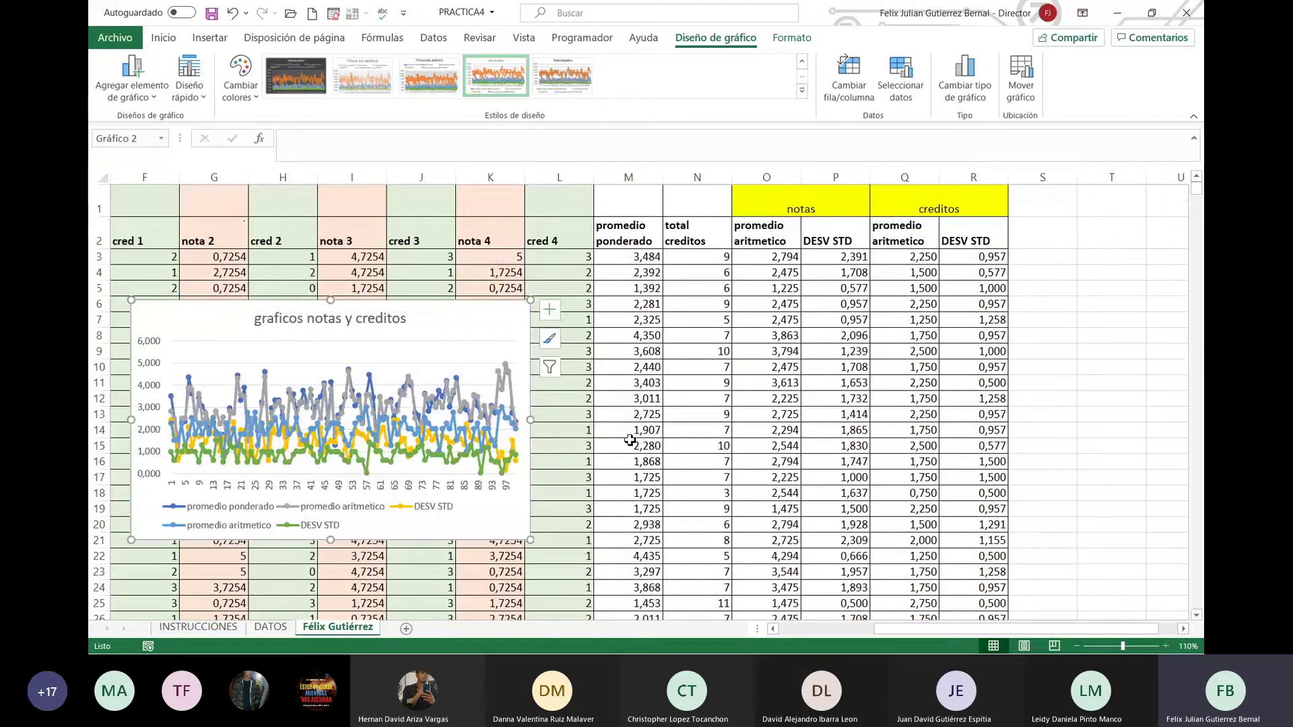